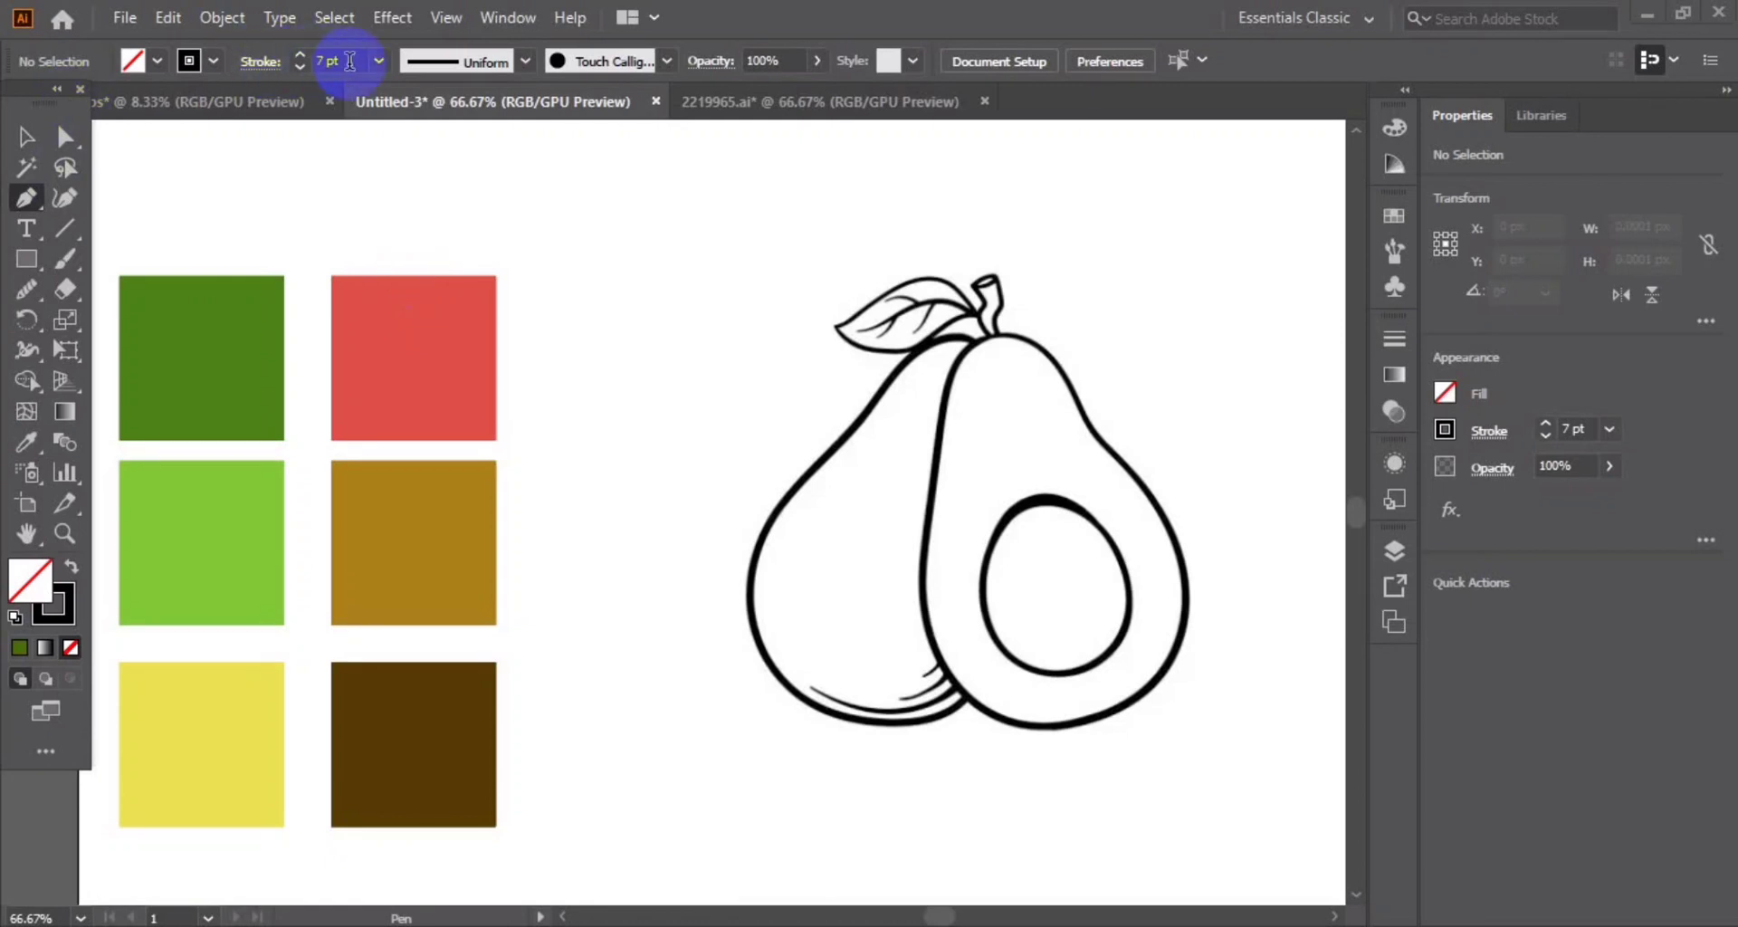
Pen-trace the right avocado half's outline from the stem and close the path
click(1000, 336)
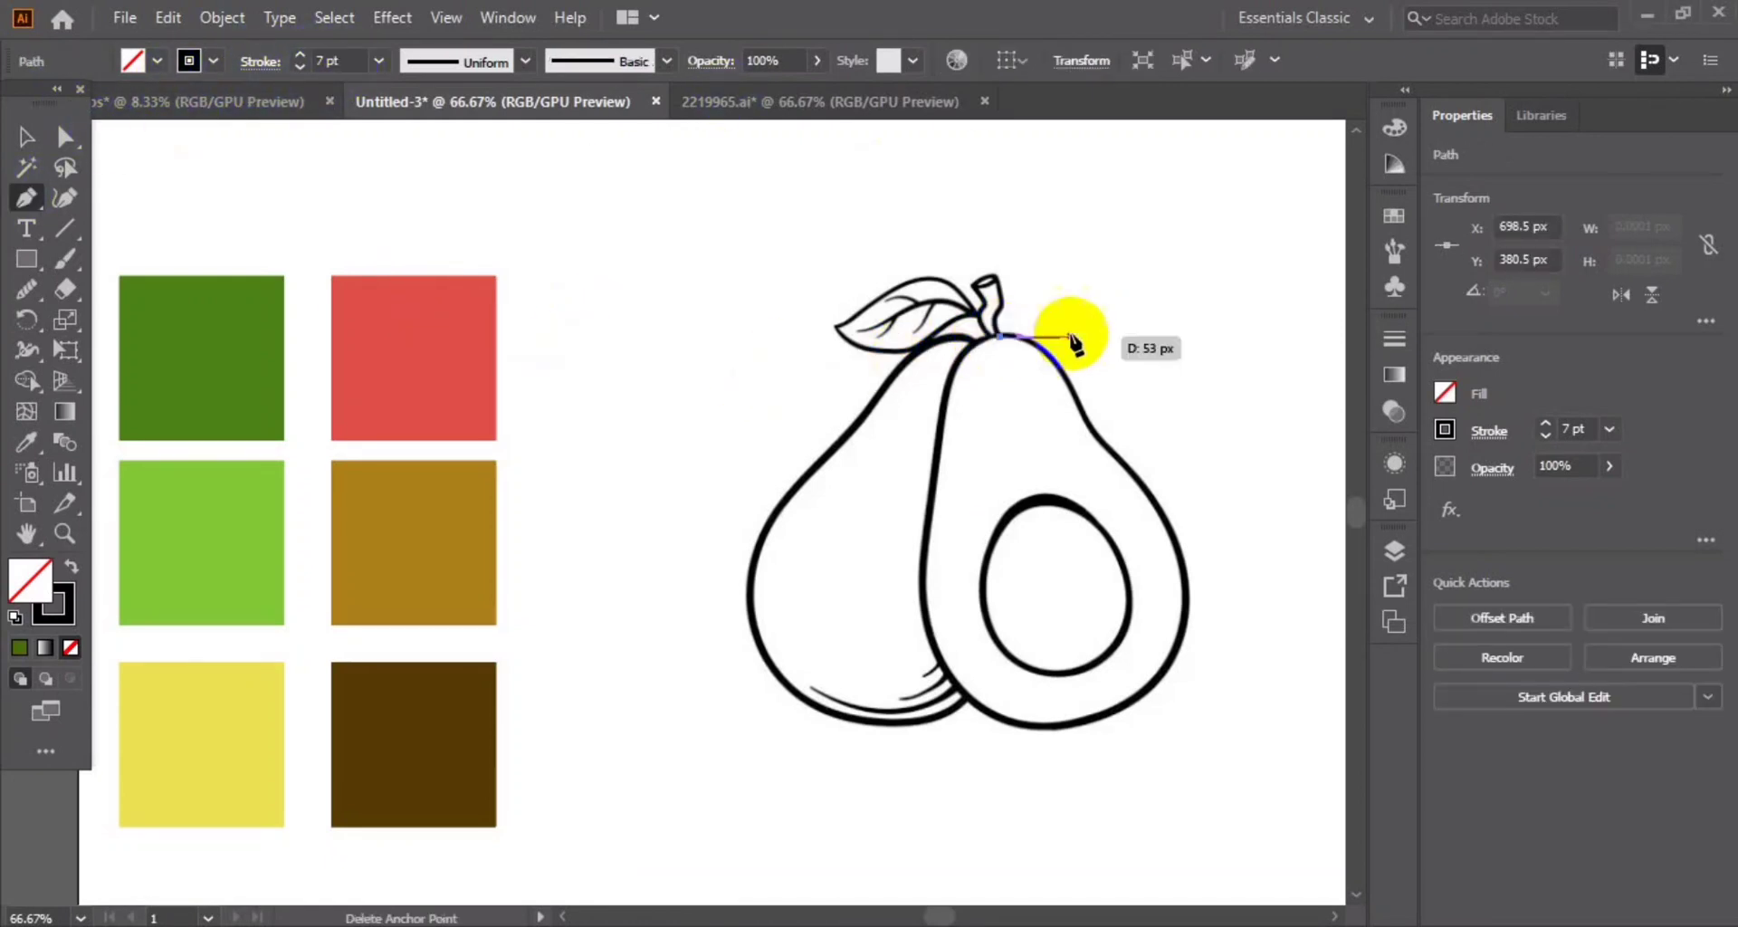
mouse_move(1072, 391)
mouse_down()
mouse_move(1093, 450)
mouse_move(1123, 465)
mouse_up()
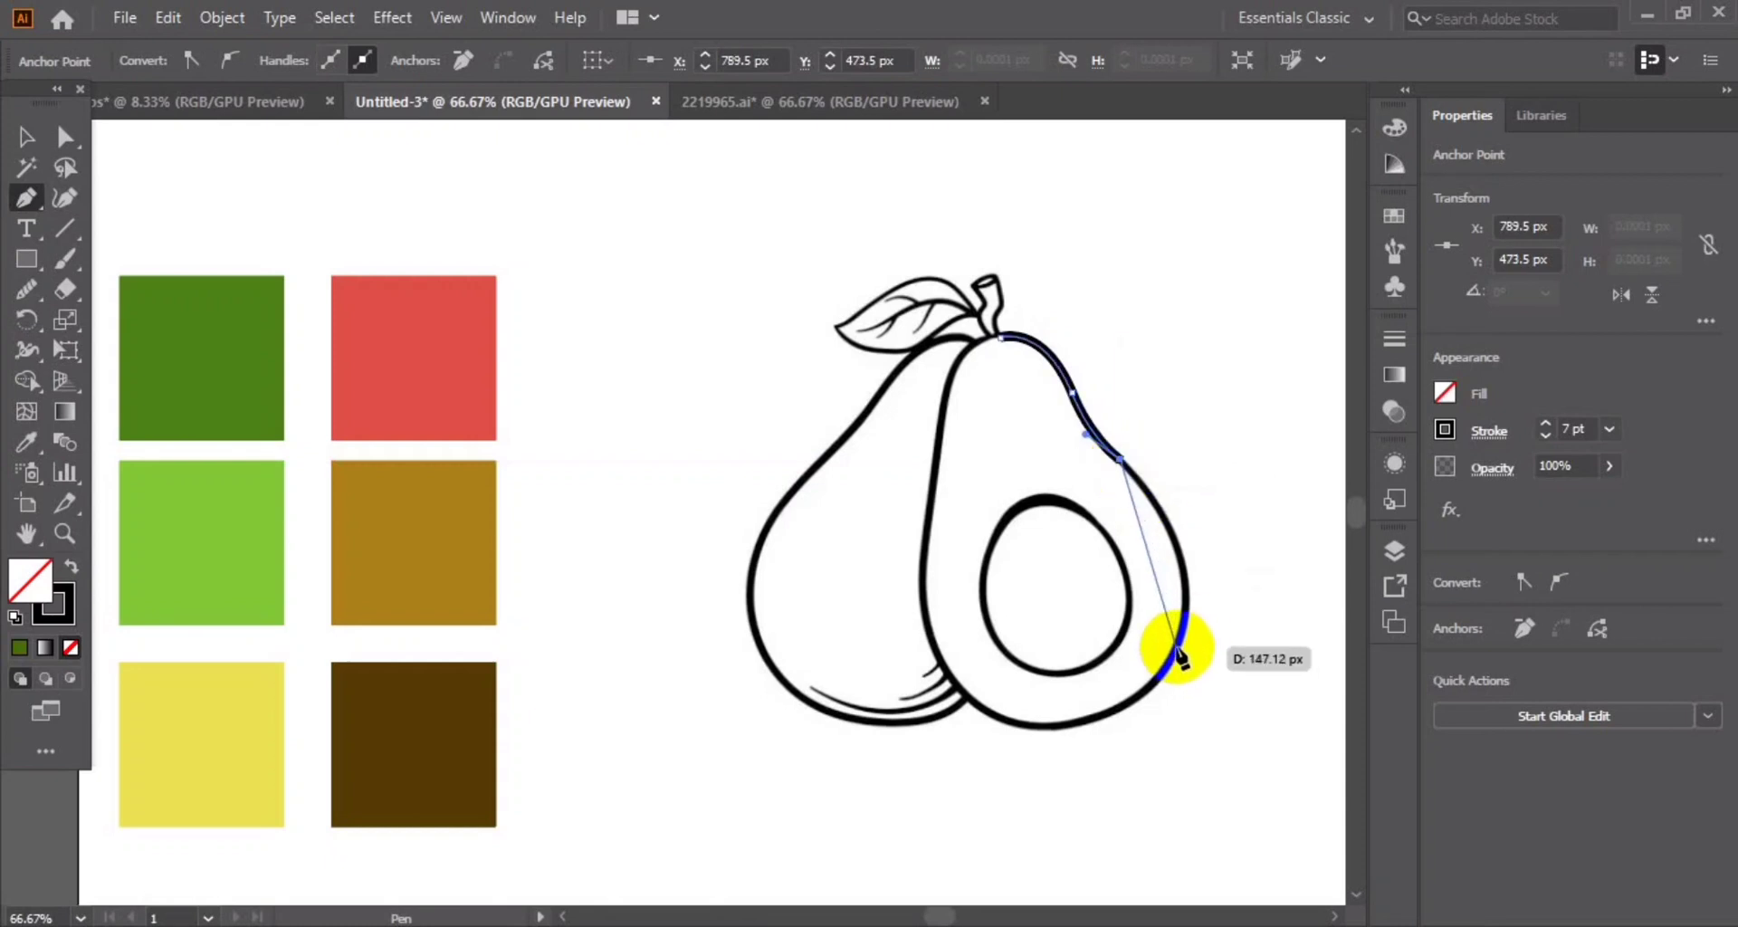
drag(1176, 645, 1143, 758)
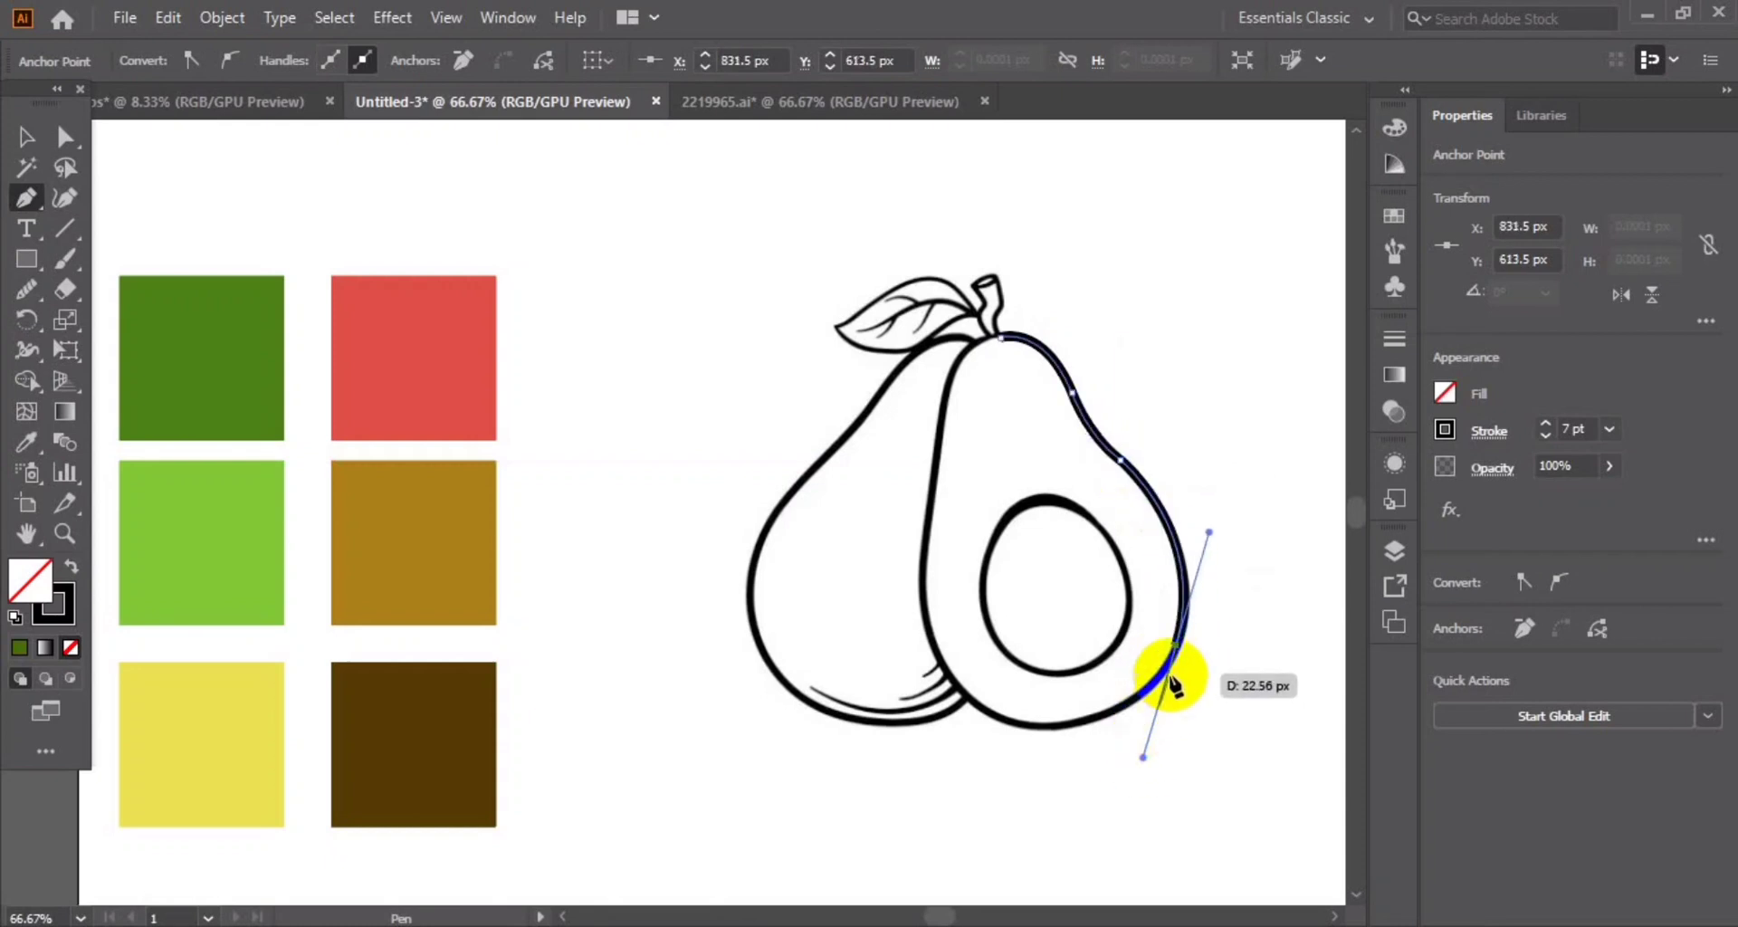
mouse_move(1041, 724)
mouse_down()
mouse_move(935, 728)
mouse_move(982, 701)
mouse_move(919, 590)
mouse_move(916, 464)
mouse_move(932, 458)
mouse_up()
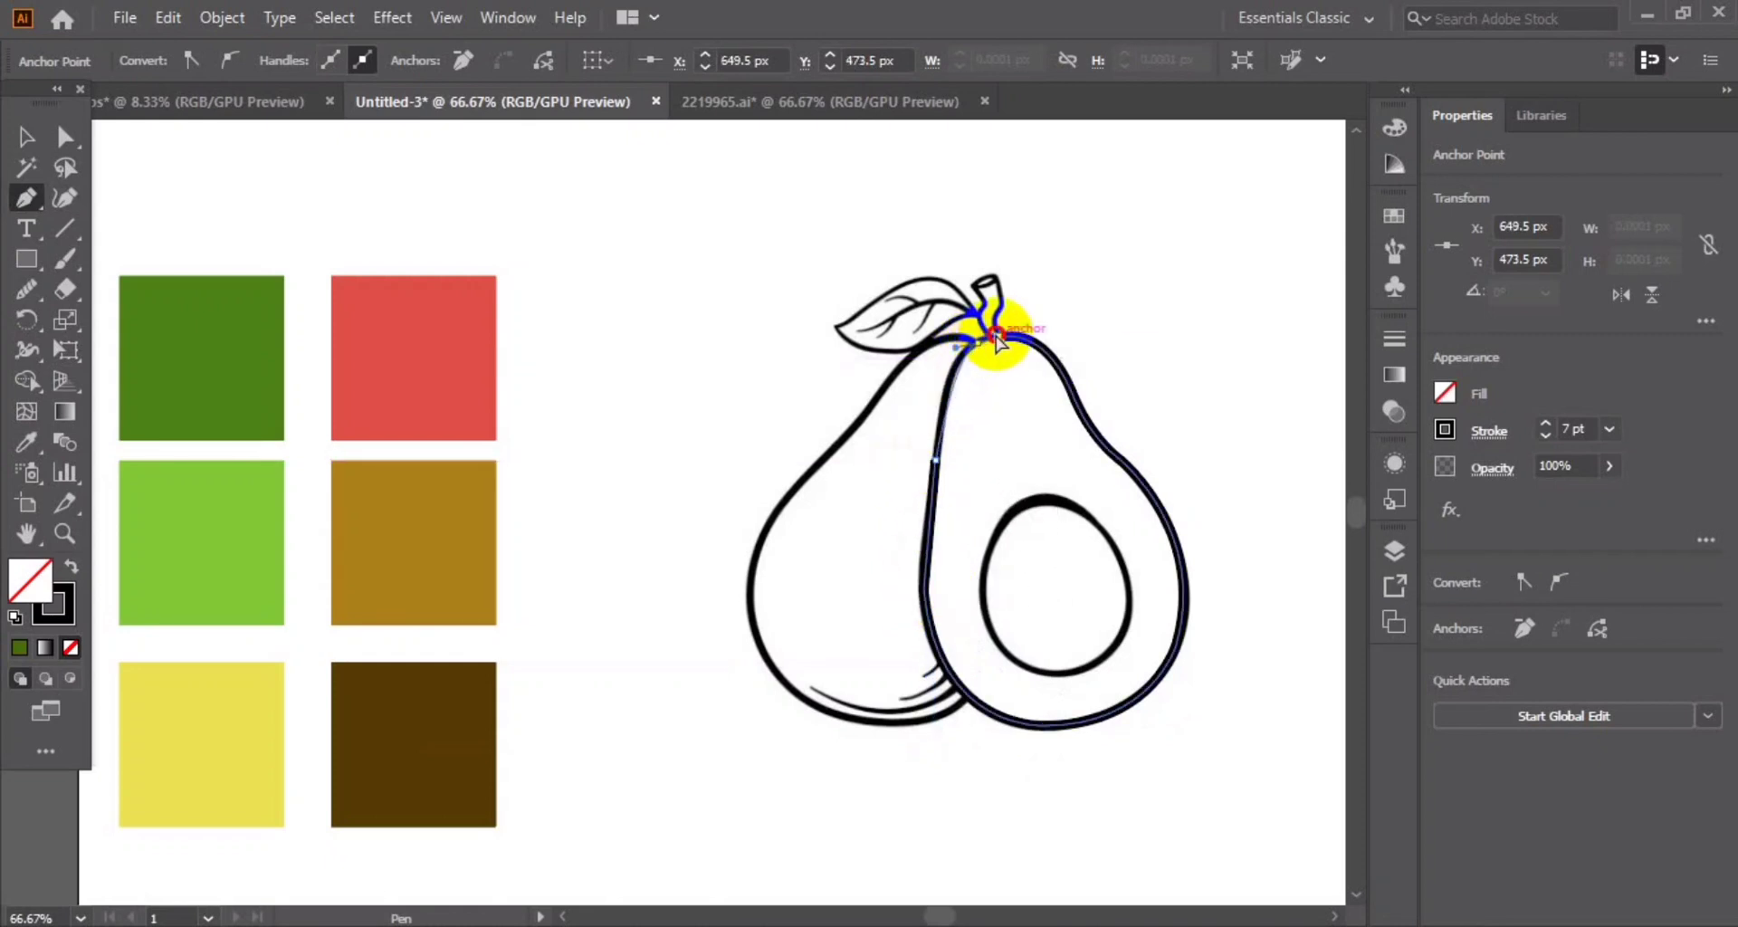
drag(995, 339, 987, 353)
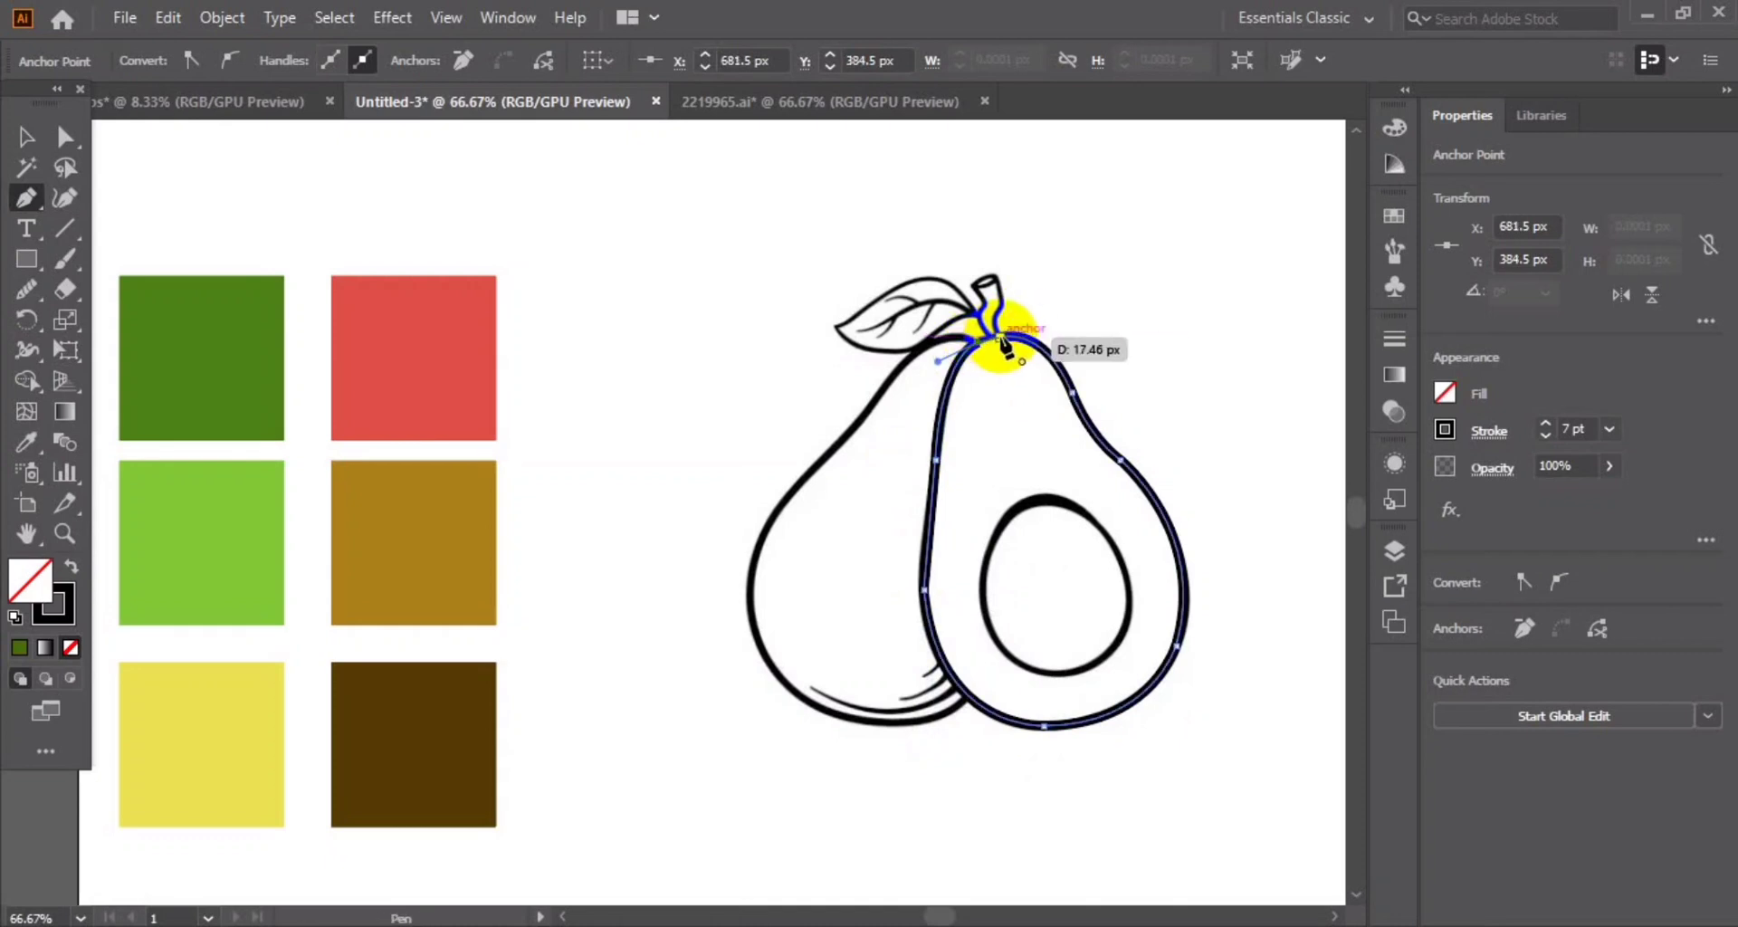
click(25, 137)
Smooth the traced right-half outline with the Smooth tool, then deselect it
click(838, 387)
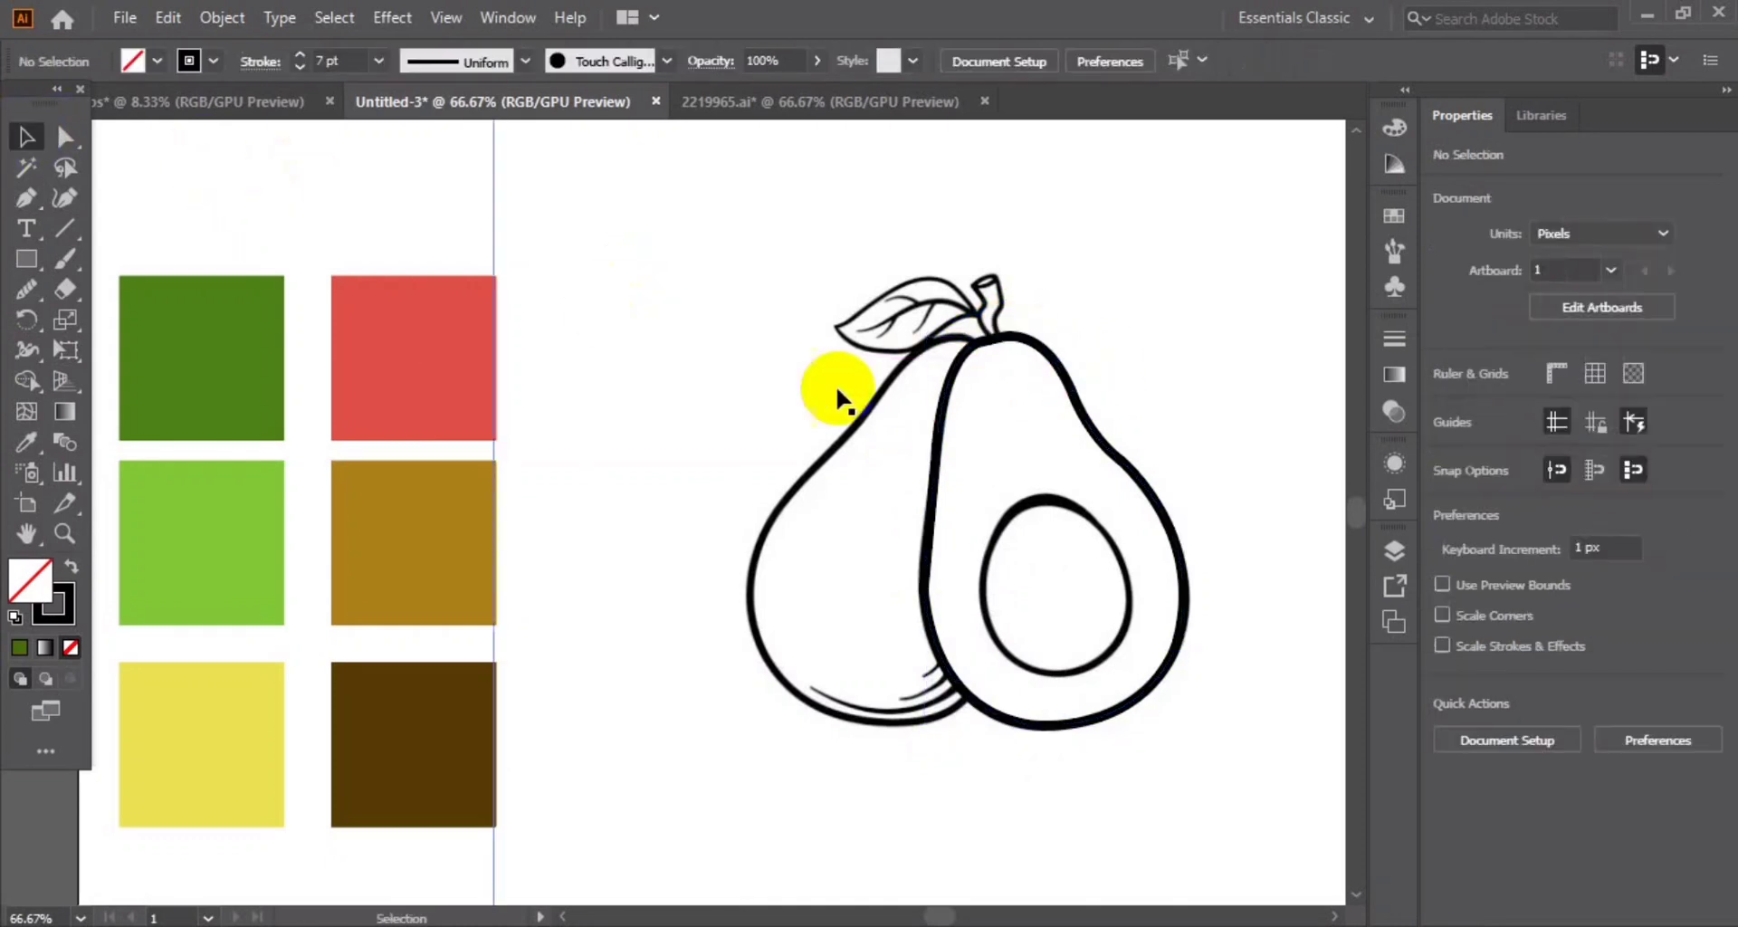
click(1090, 428)
drag(25, 289, 122, 290)
drag(1053, 405, 1189, 707)
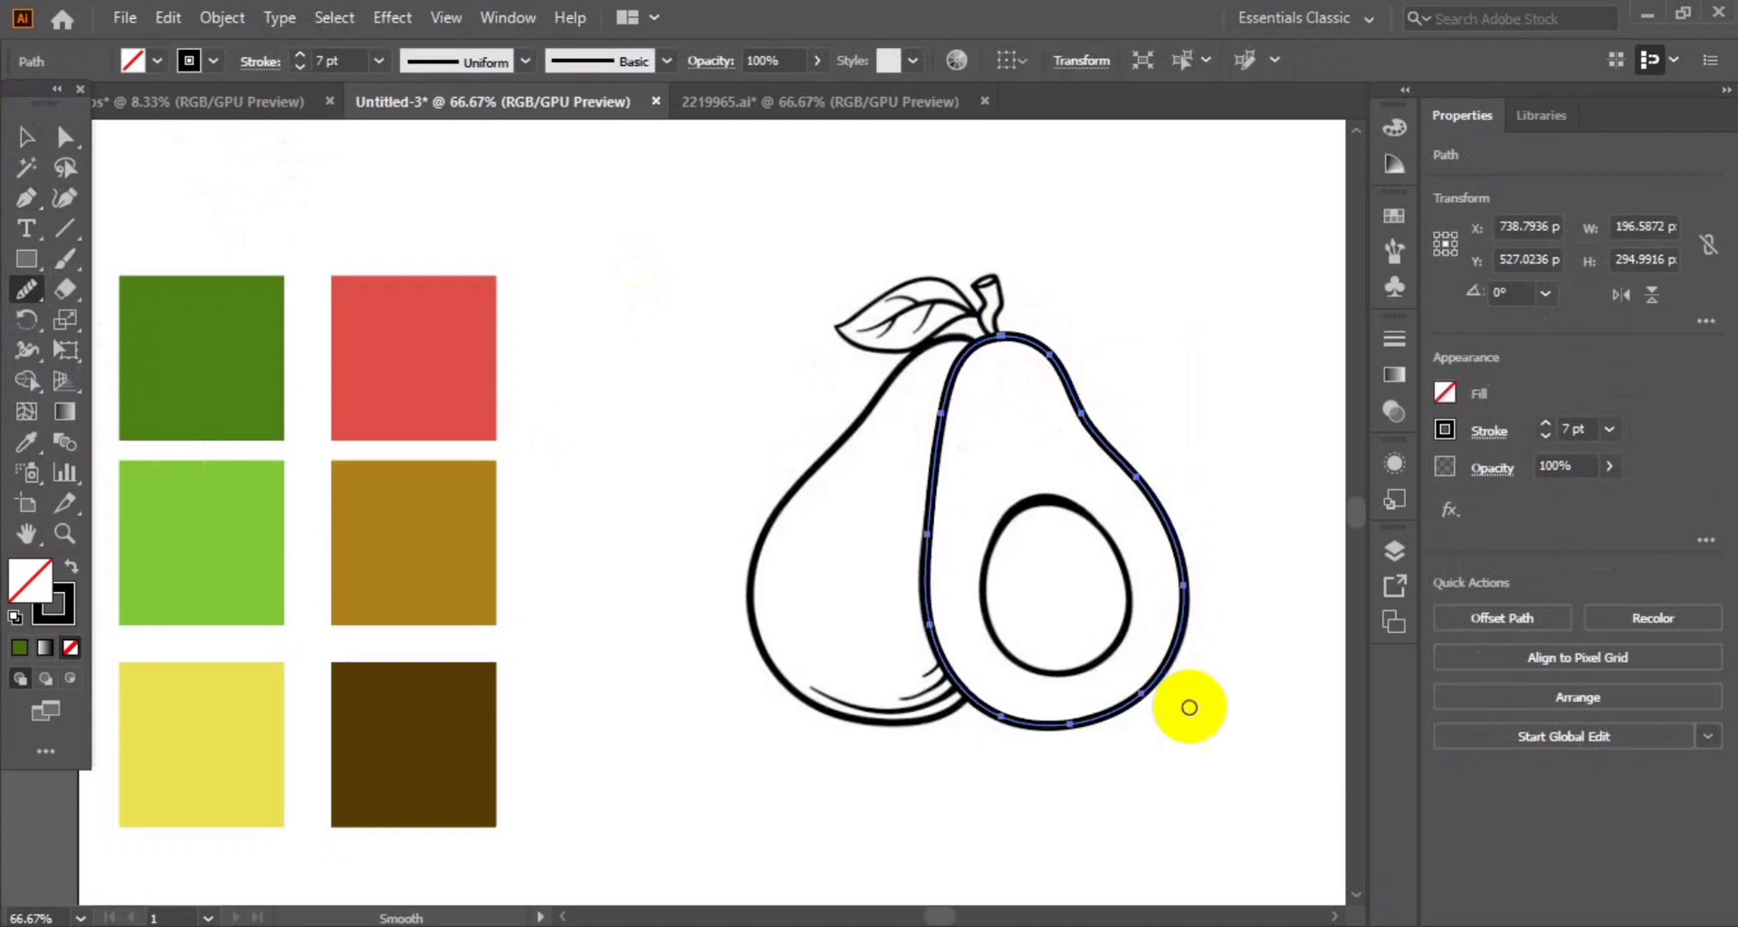
click(14, 145)
click(152, 204)
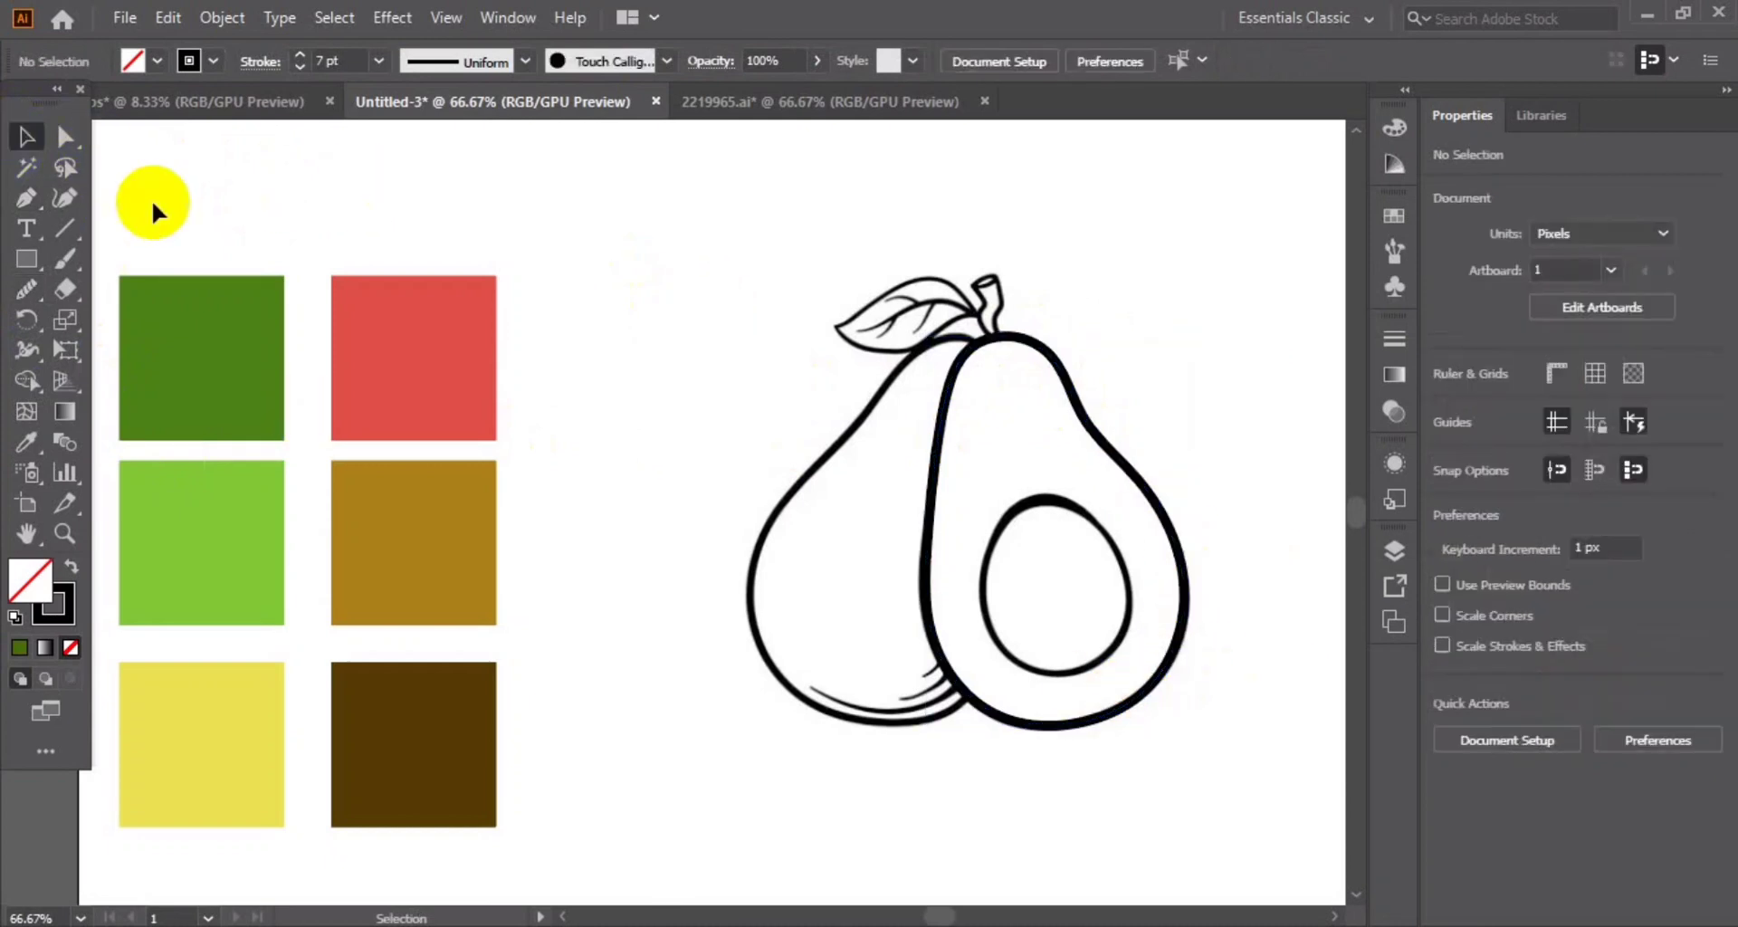
Pen-trace a closed outline around the left avocado half
click(27, 199)
mouse_move(978, 344)
mouse_down()
mouse_move(852, 400)
mouse_move(906, 384)
mouse_up()
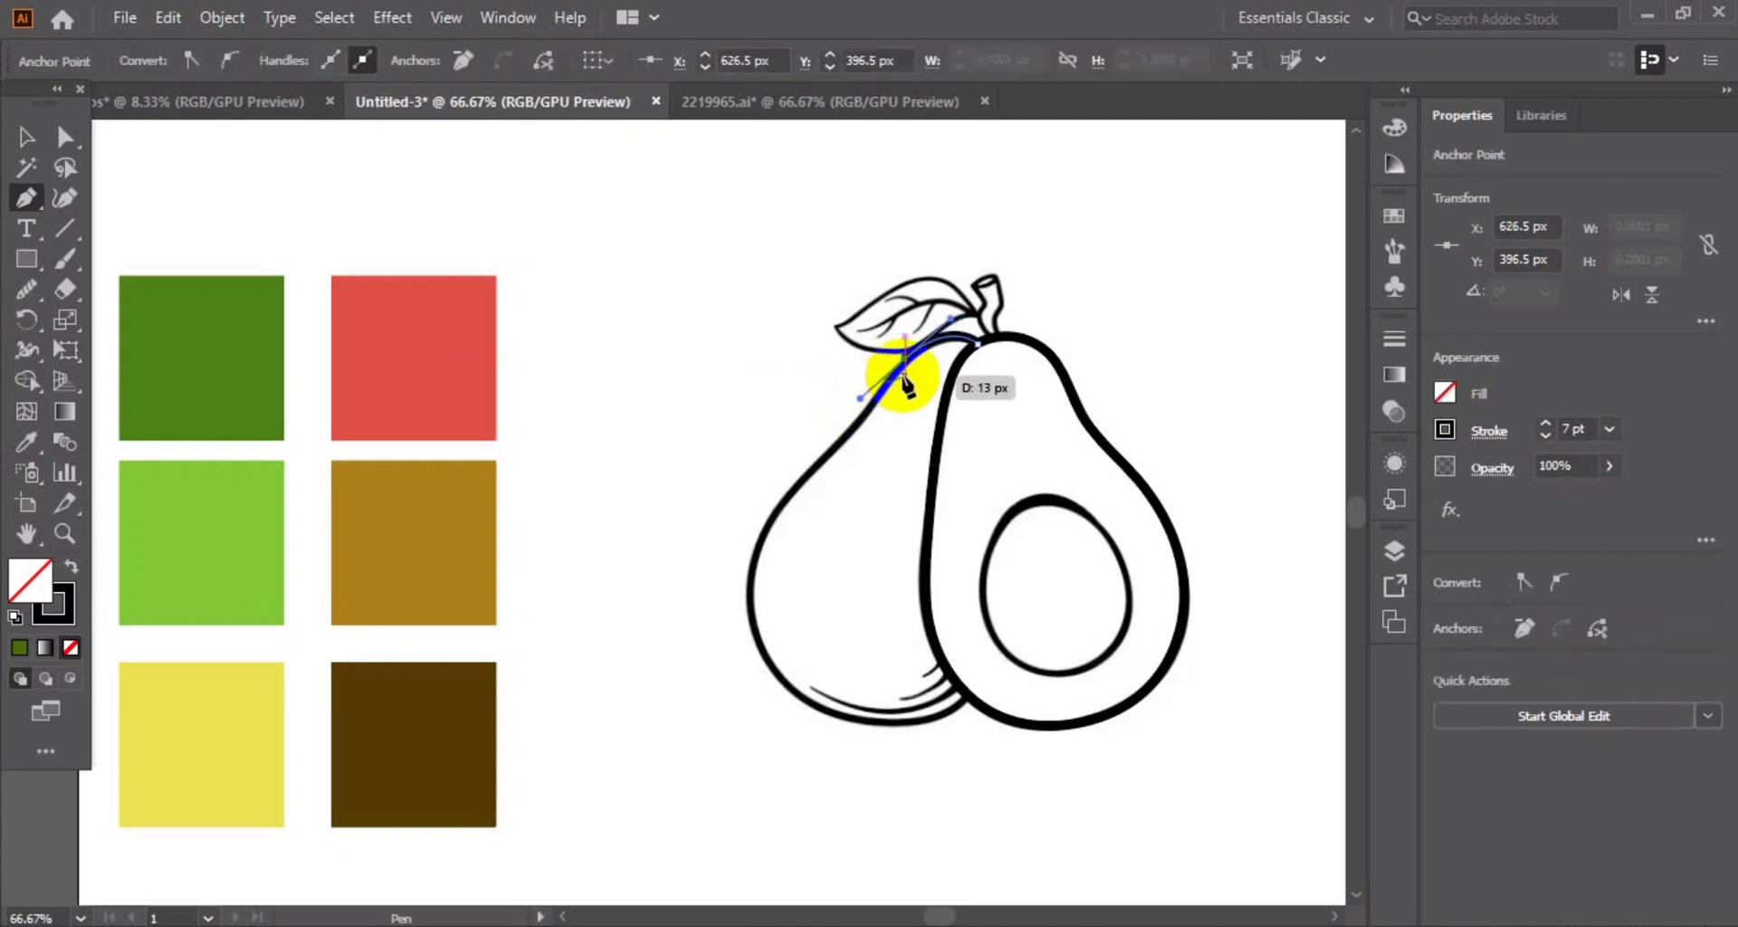
click(823, 457)
drag(817, 447, 821, 451)
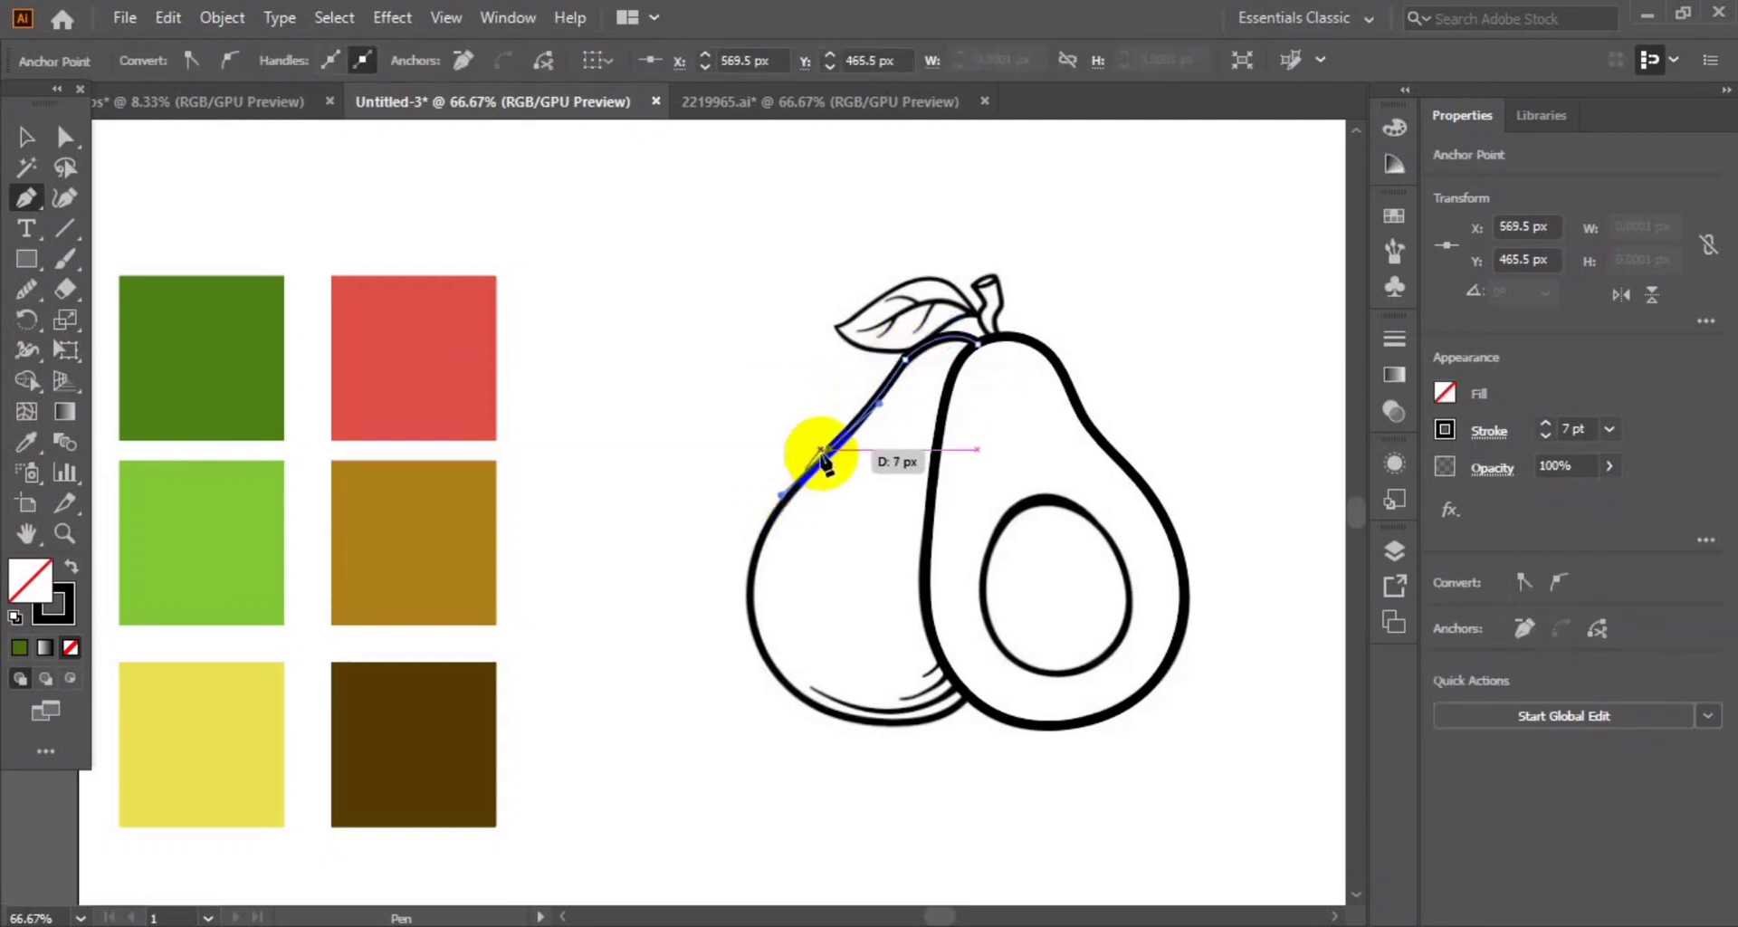
drag(755, 631, 778, 733)
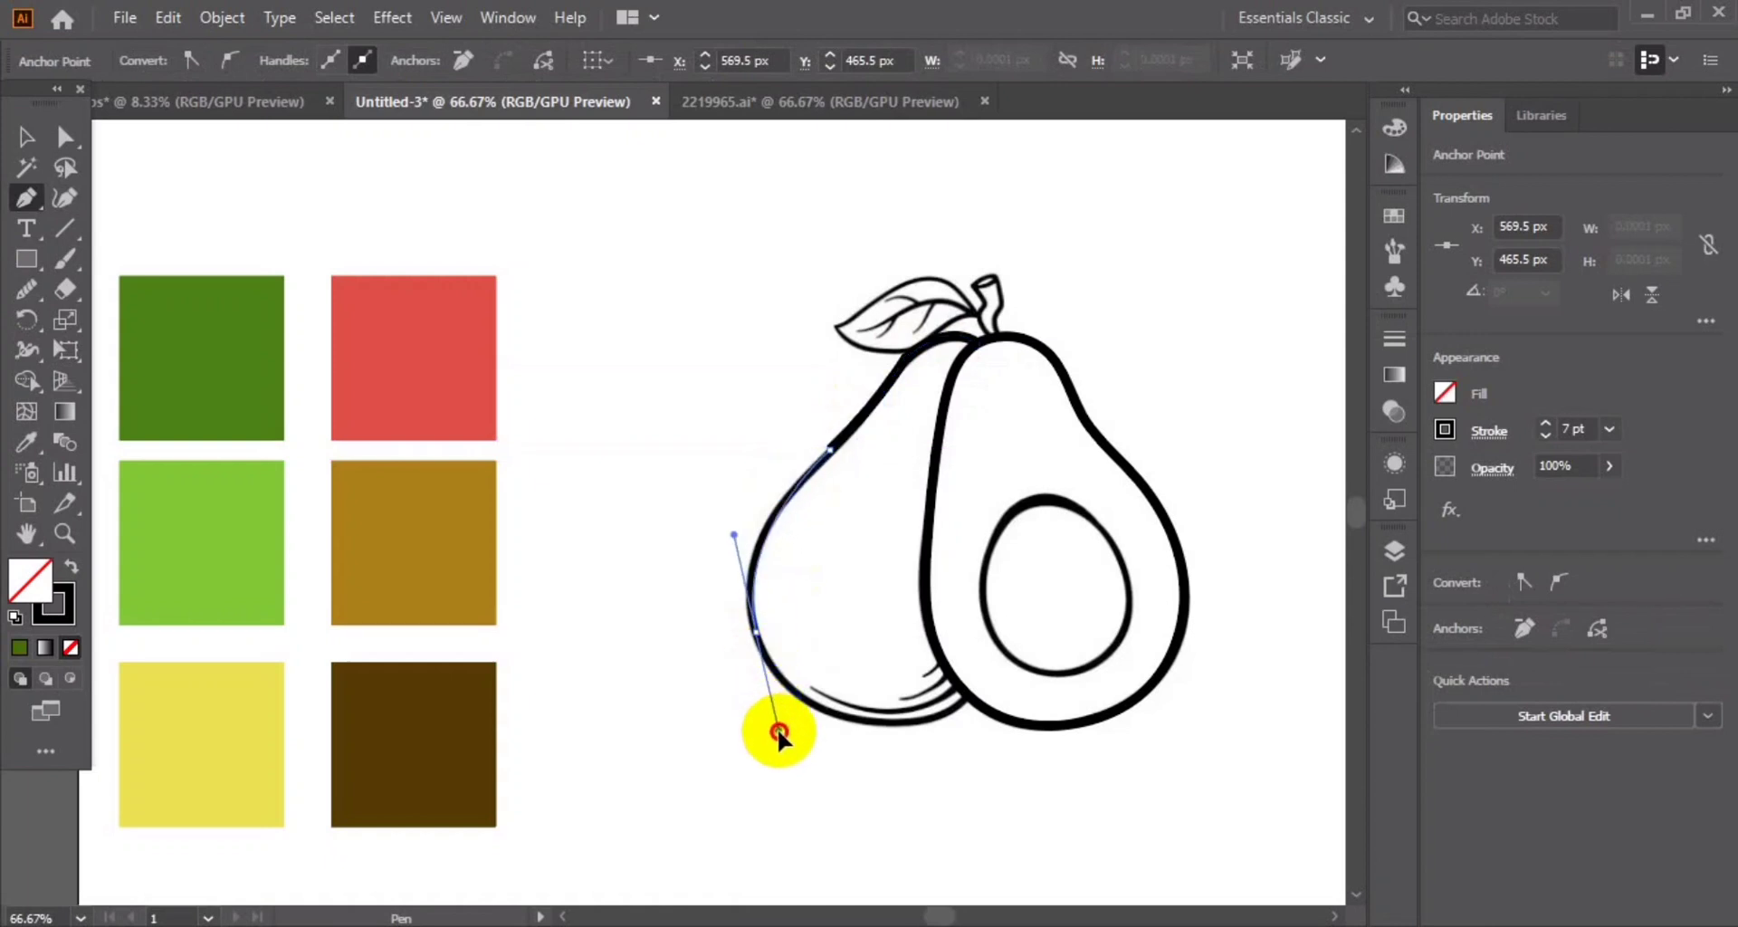
mouse_move(763, 657)
mouse_down()
mouse_move(918, 731)
mouse_move(1044, 711)
mouse_up()
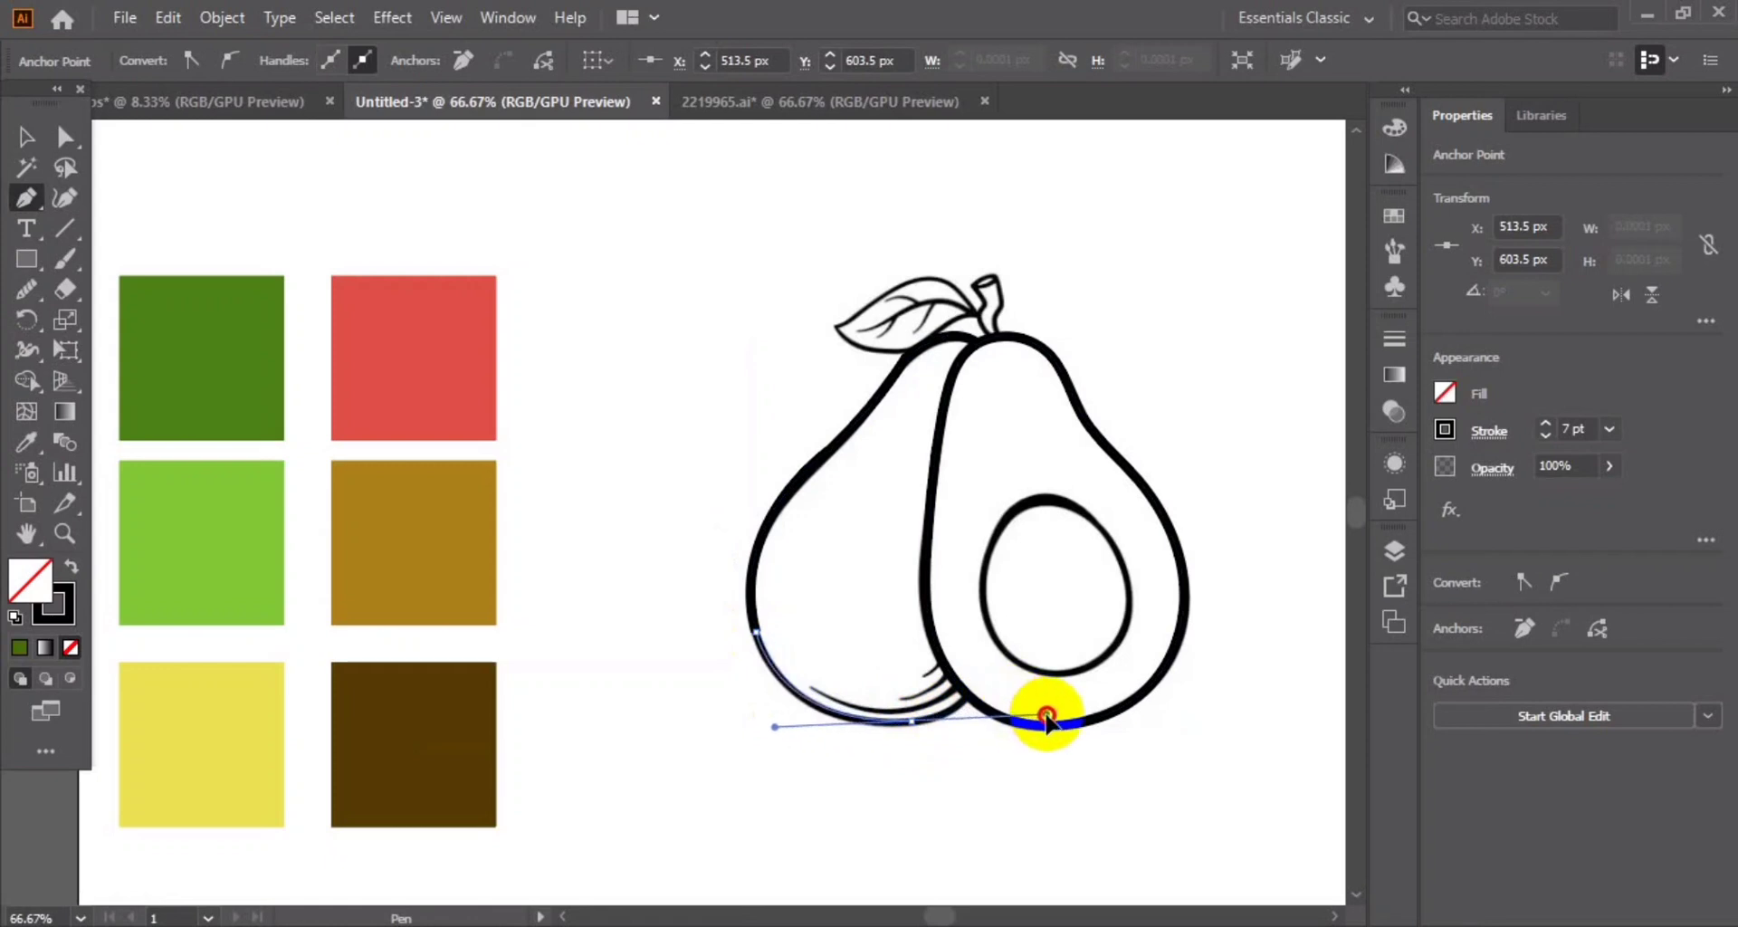
mouse_move(913, 718)
mouse_down()
mouse_move(976, 701)
mouse_move(994, 679)
mouse_move(968, 670)
mouse_up()
drag(966, 476, 986, 434)
click(982, 341)
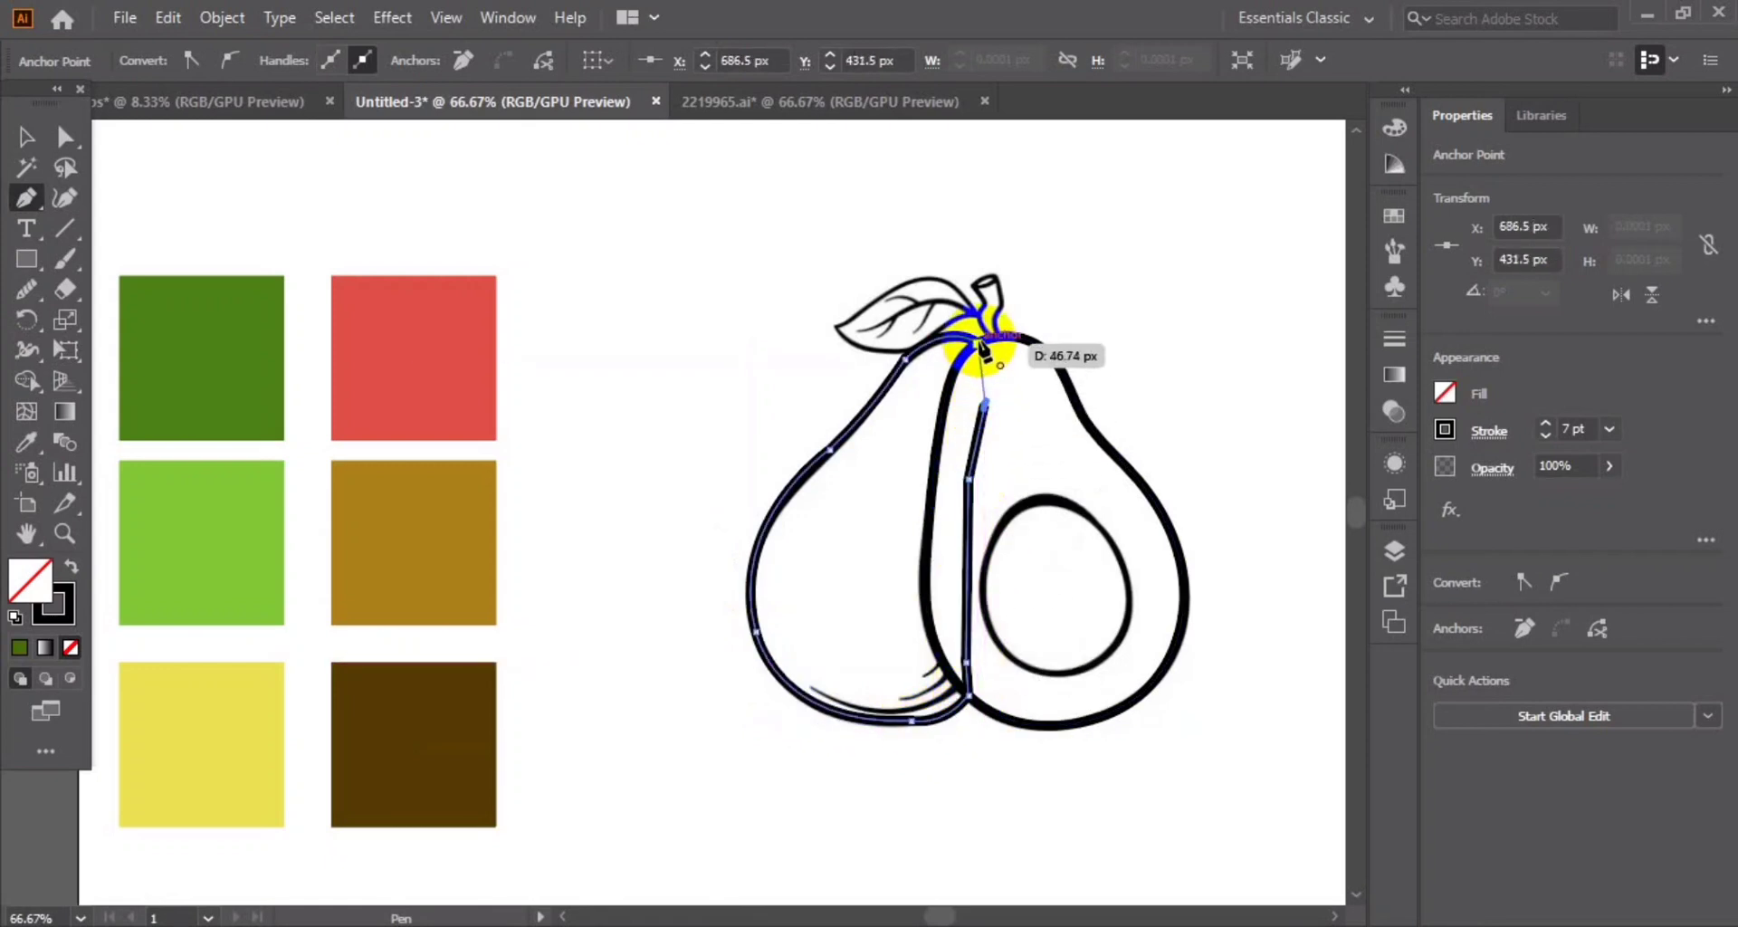
click(25, 137)
Merge both halves with Shape Builder and delete the overlapping middle strip
click(366, 181)
click(969, 440)
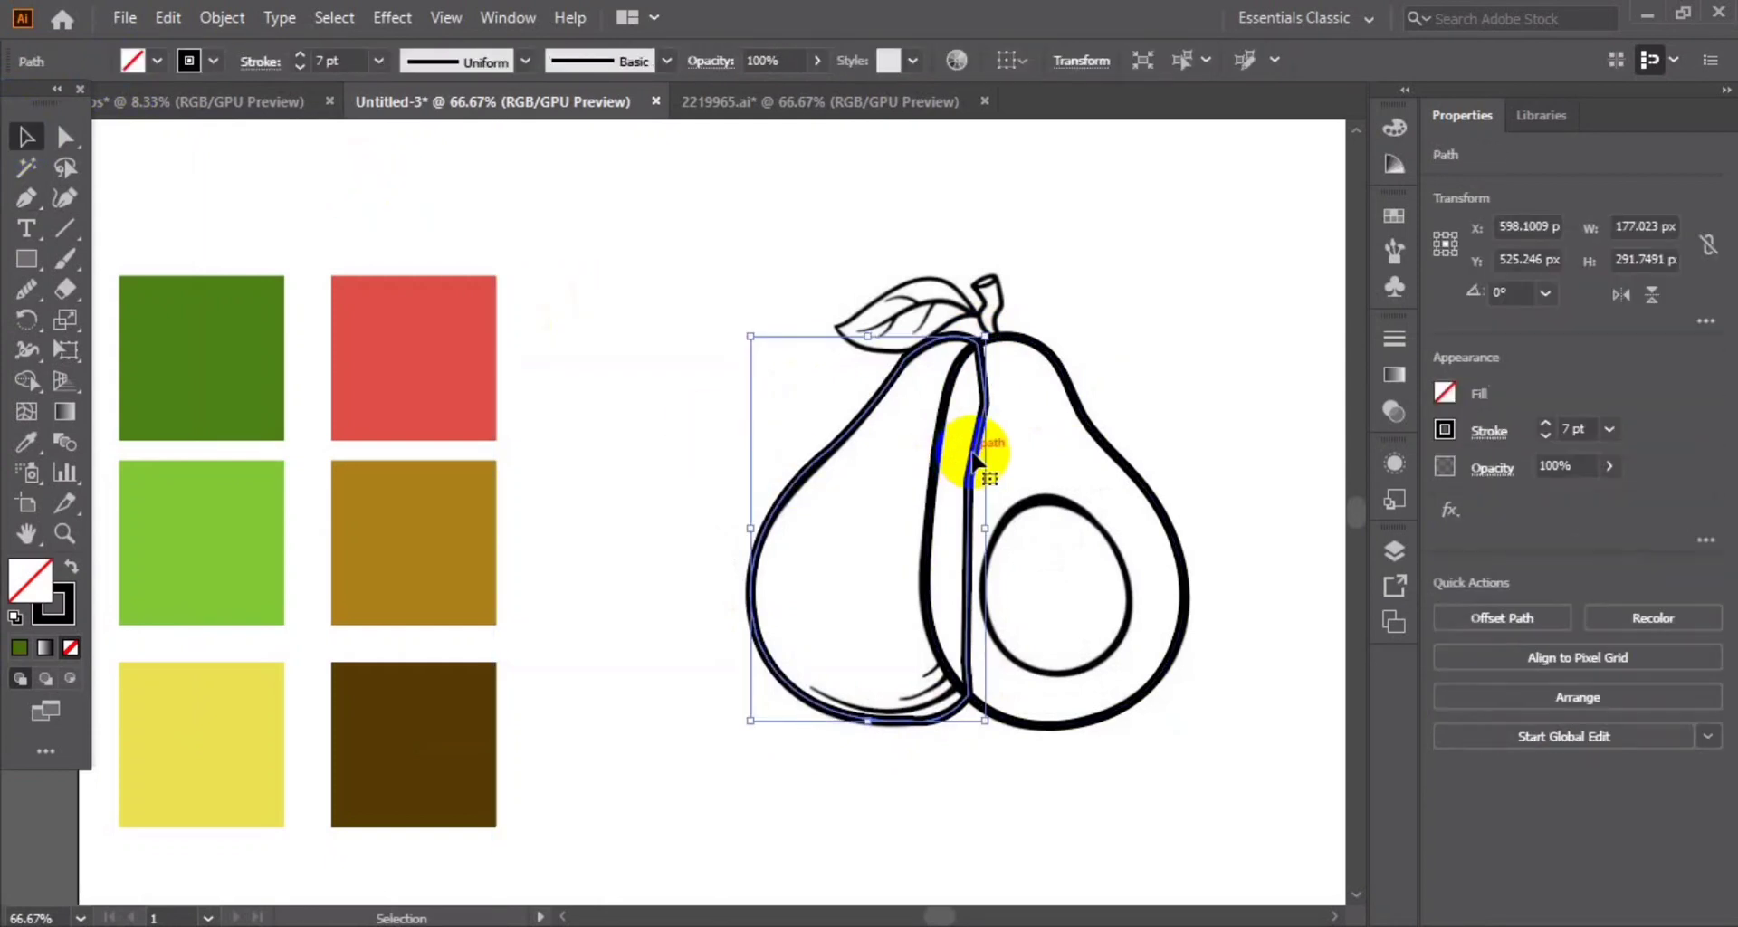
click(66, 380)
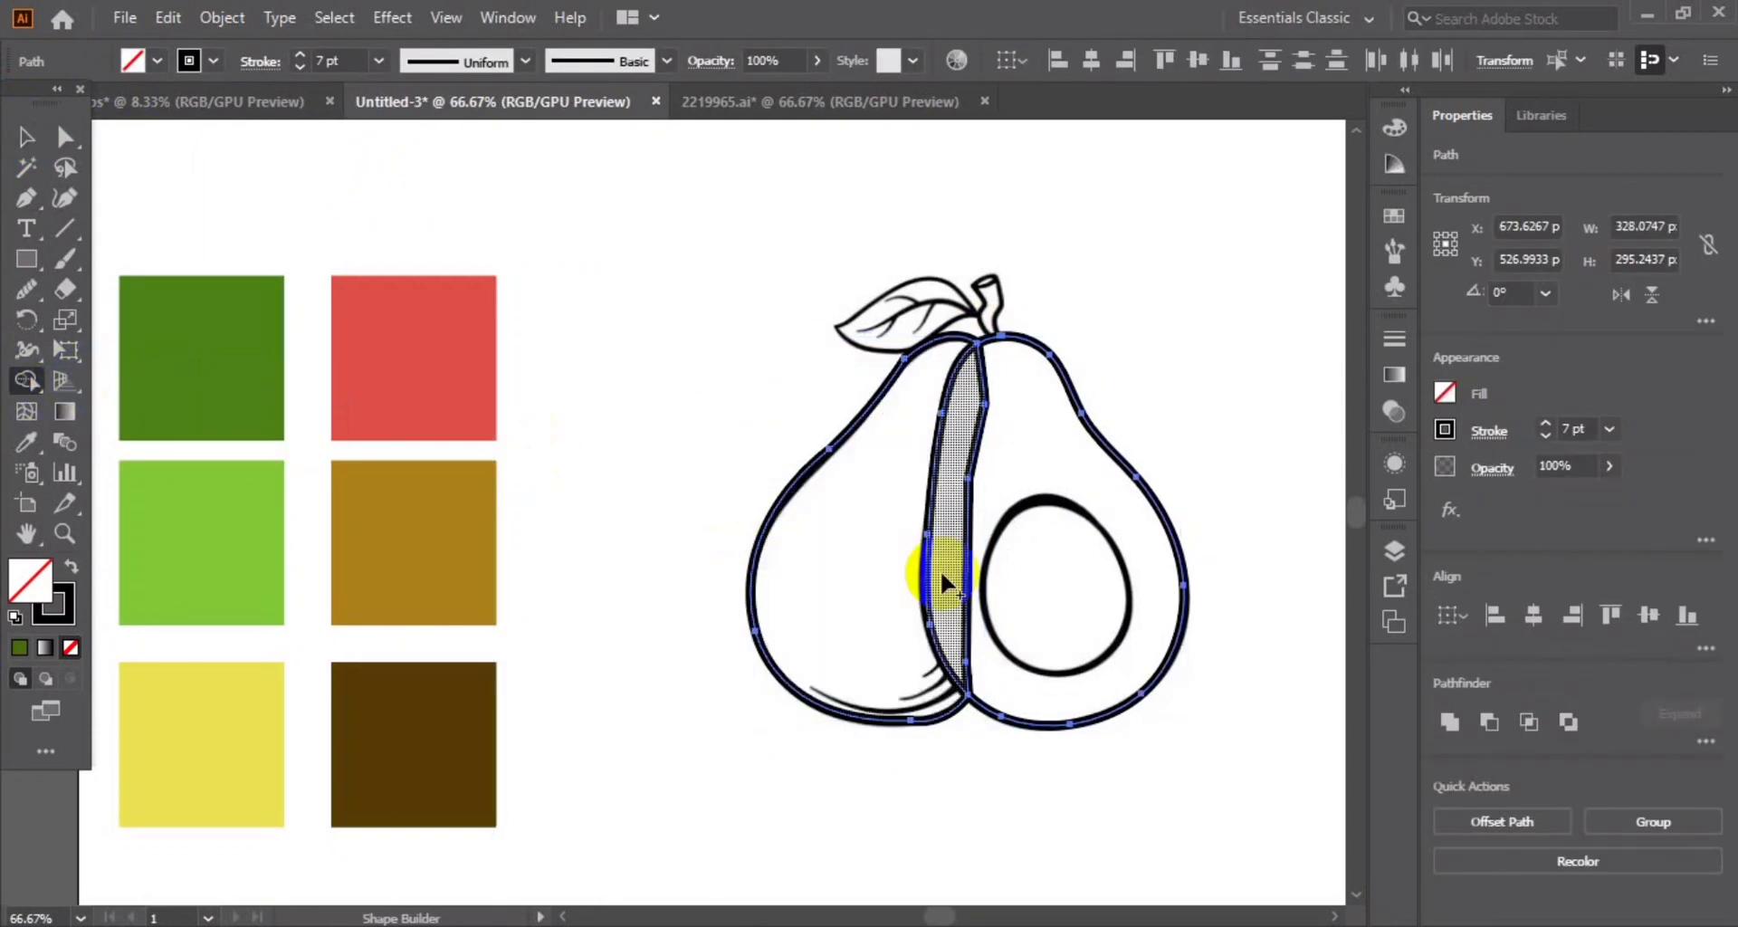
drag(942, 568, 842, 543)
key(v)
click(513, 238)
drag(962, 481, 763, 438)
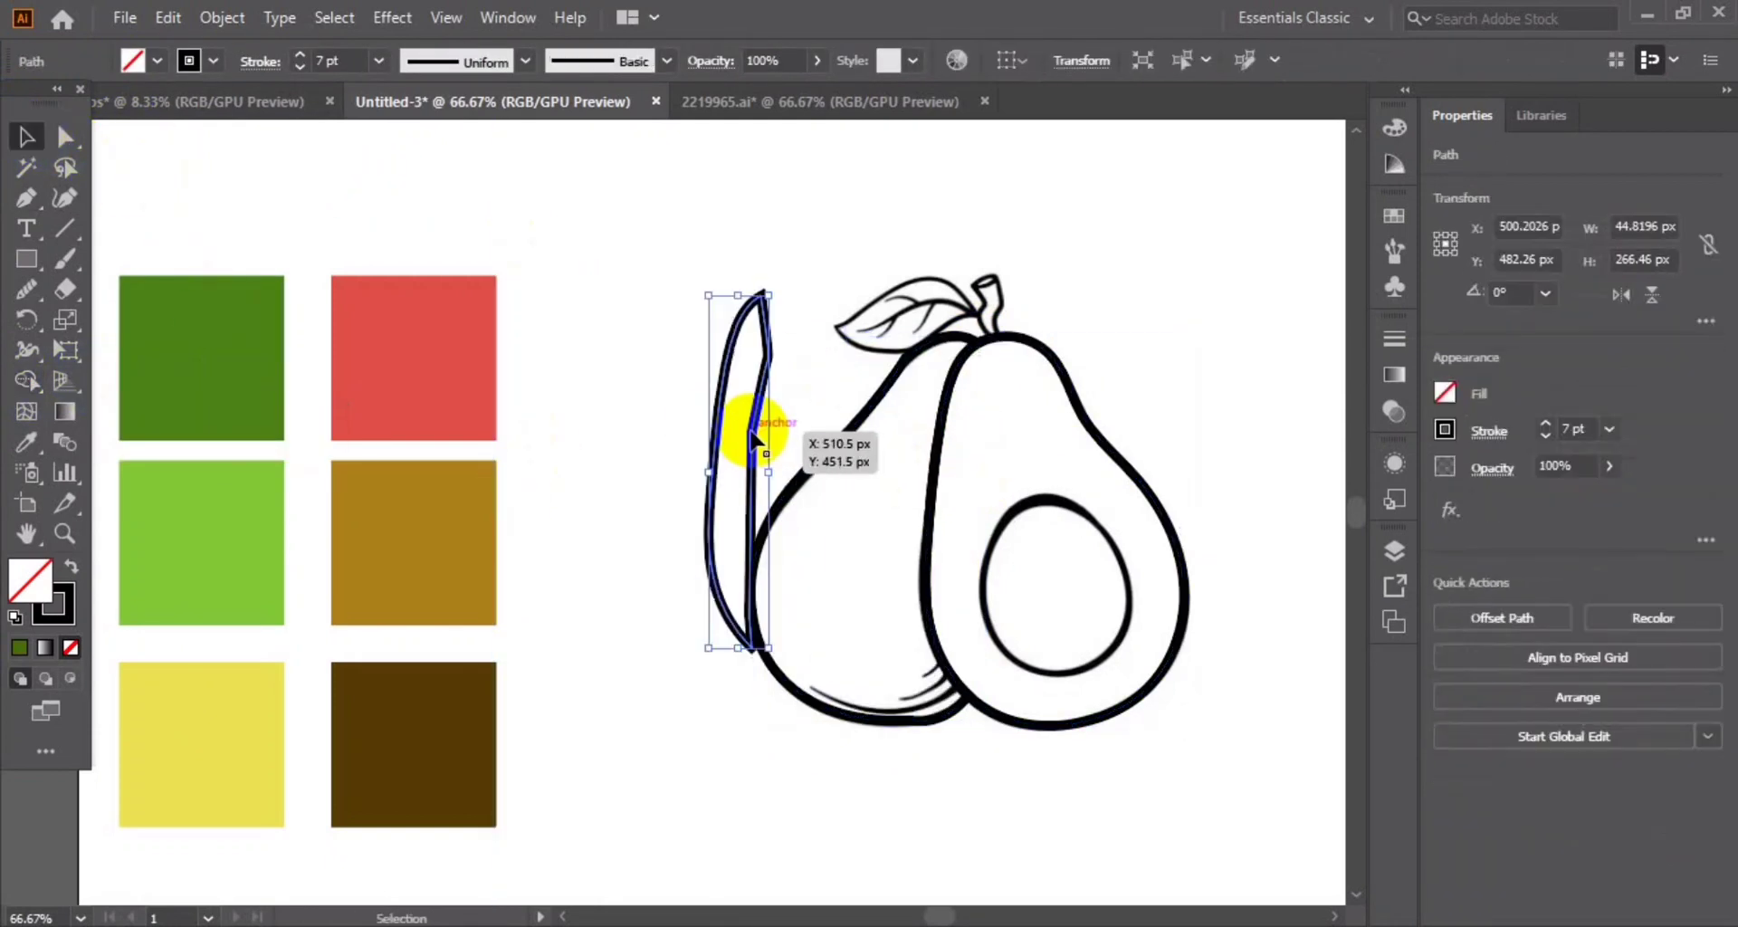
key(Delete)
Smooth the left half's bottom edge, deselect it, and zoom in to 100%
click(753, 543)
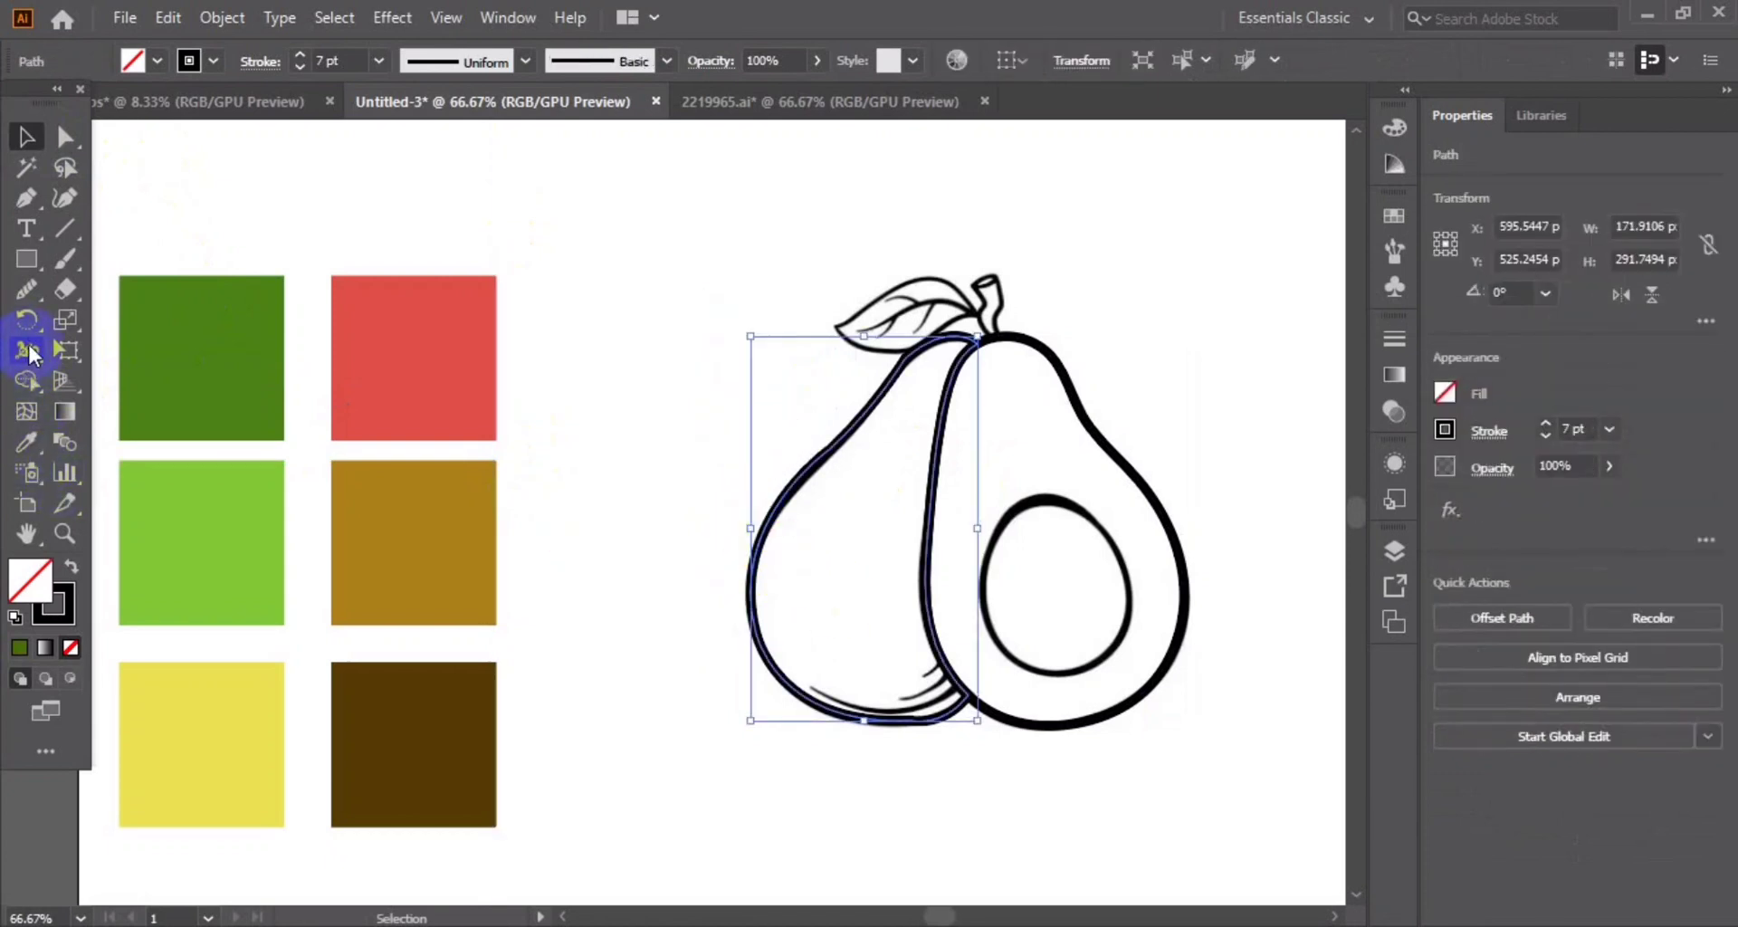
drag(24, 294, 135, 349)
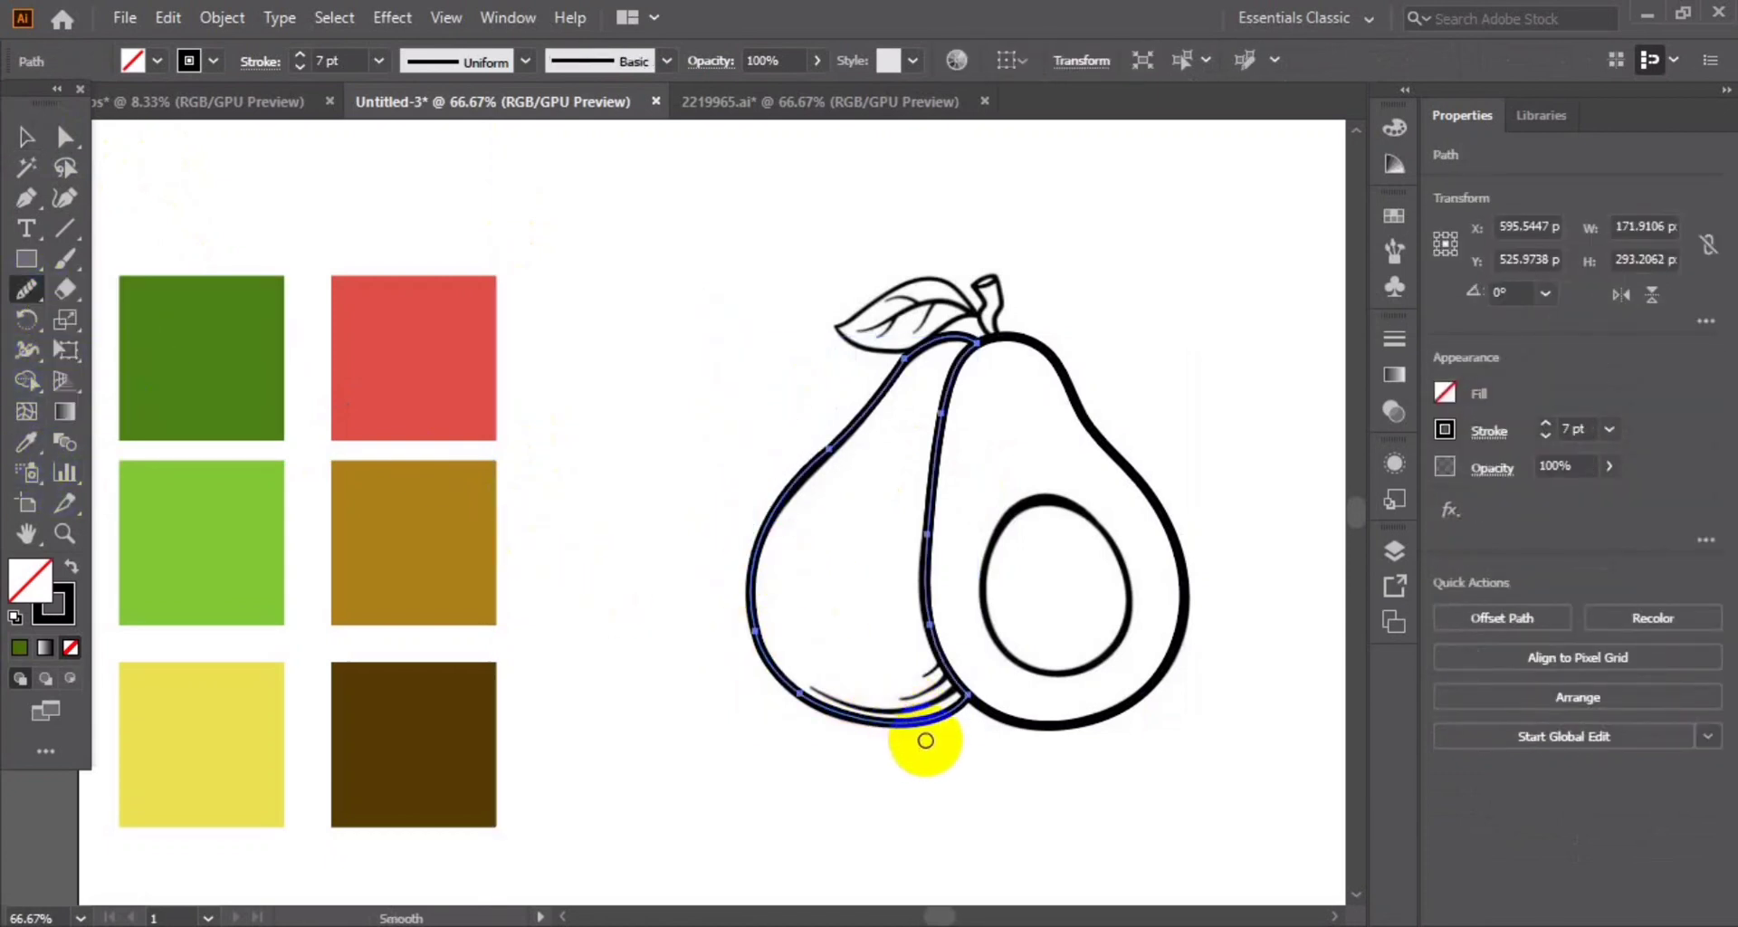
drag(914, 724, 801, 701)
click(25, 135)
click(469, 213)
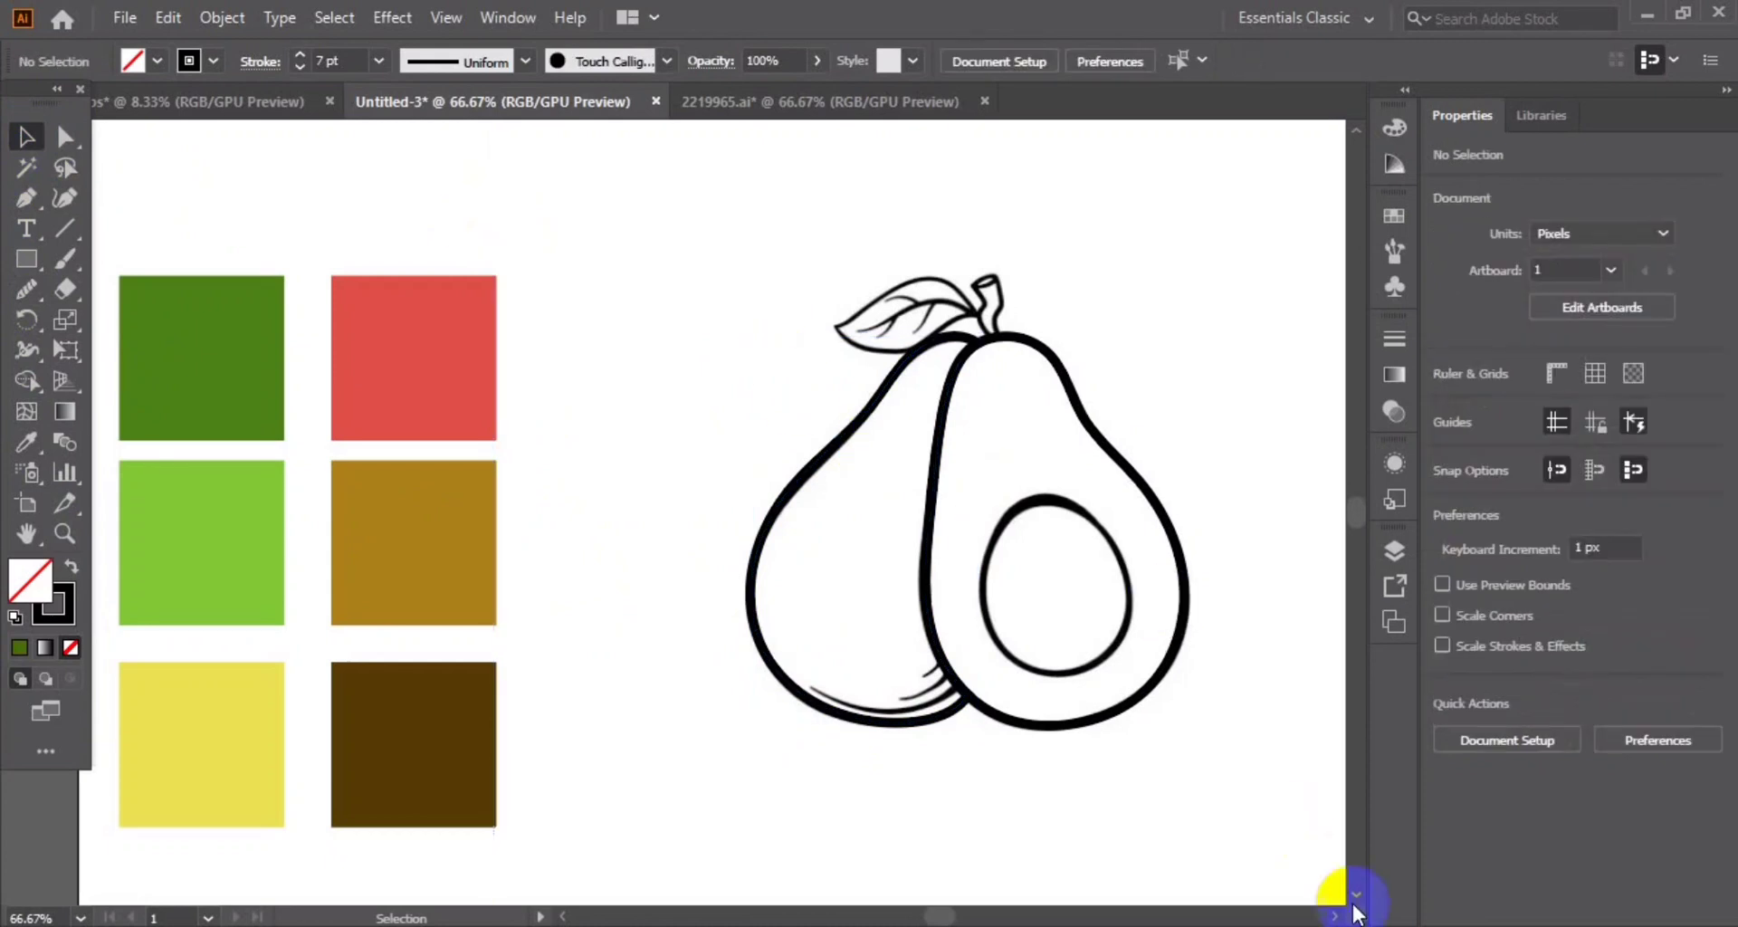
click(1335, 915)
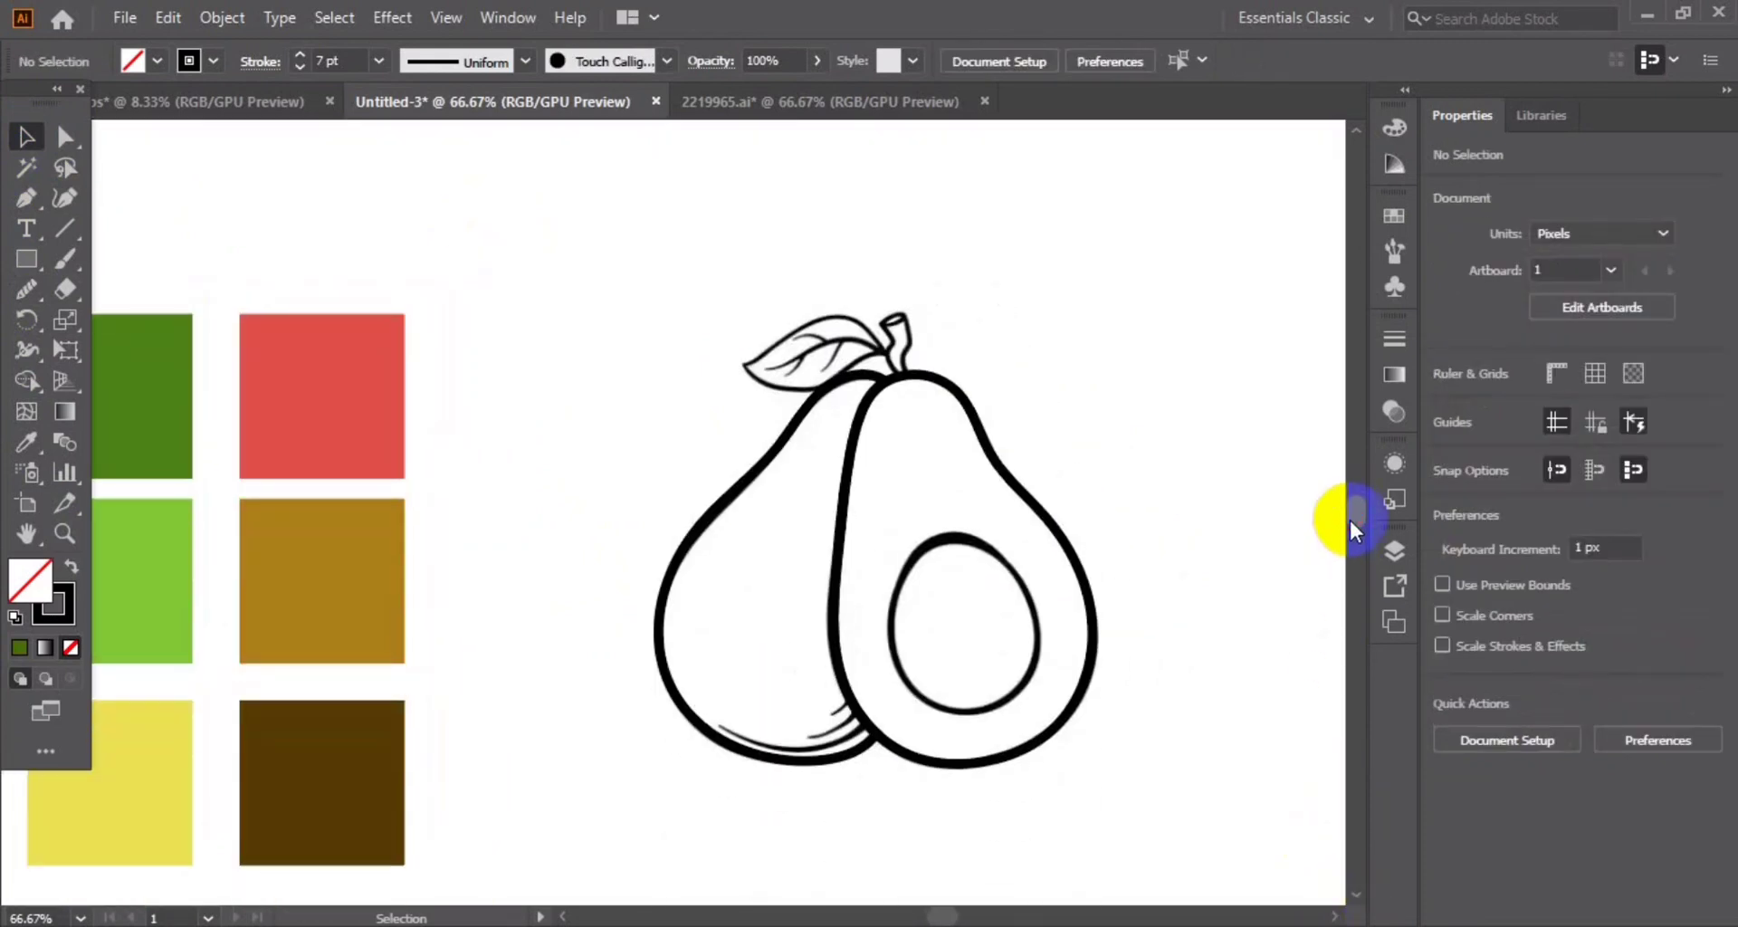
key(ctrl+plus)
click(26, 197)
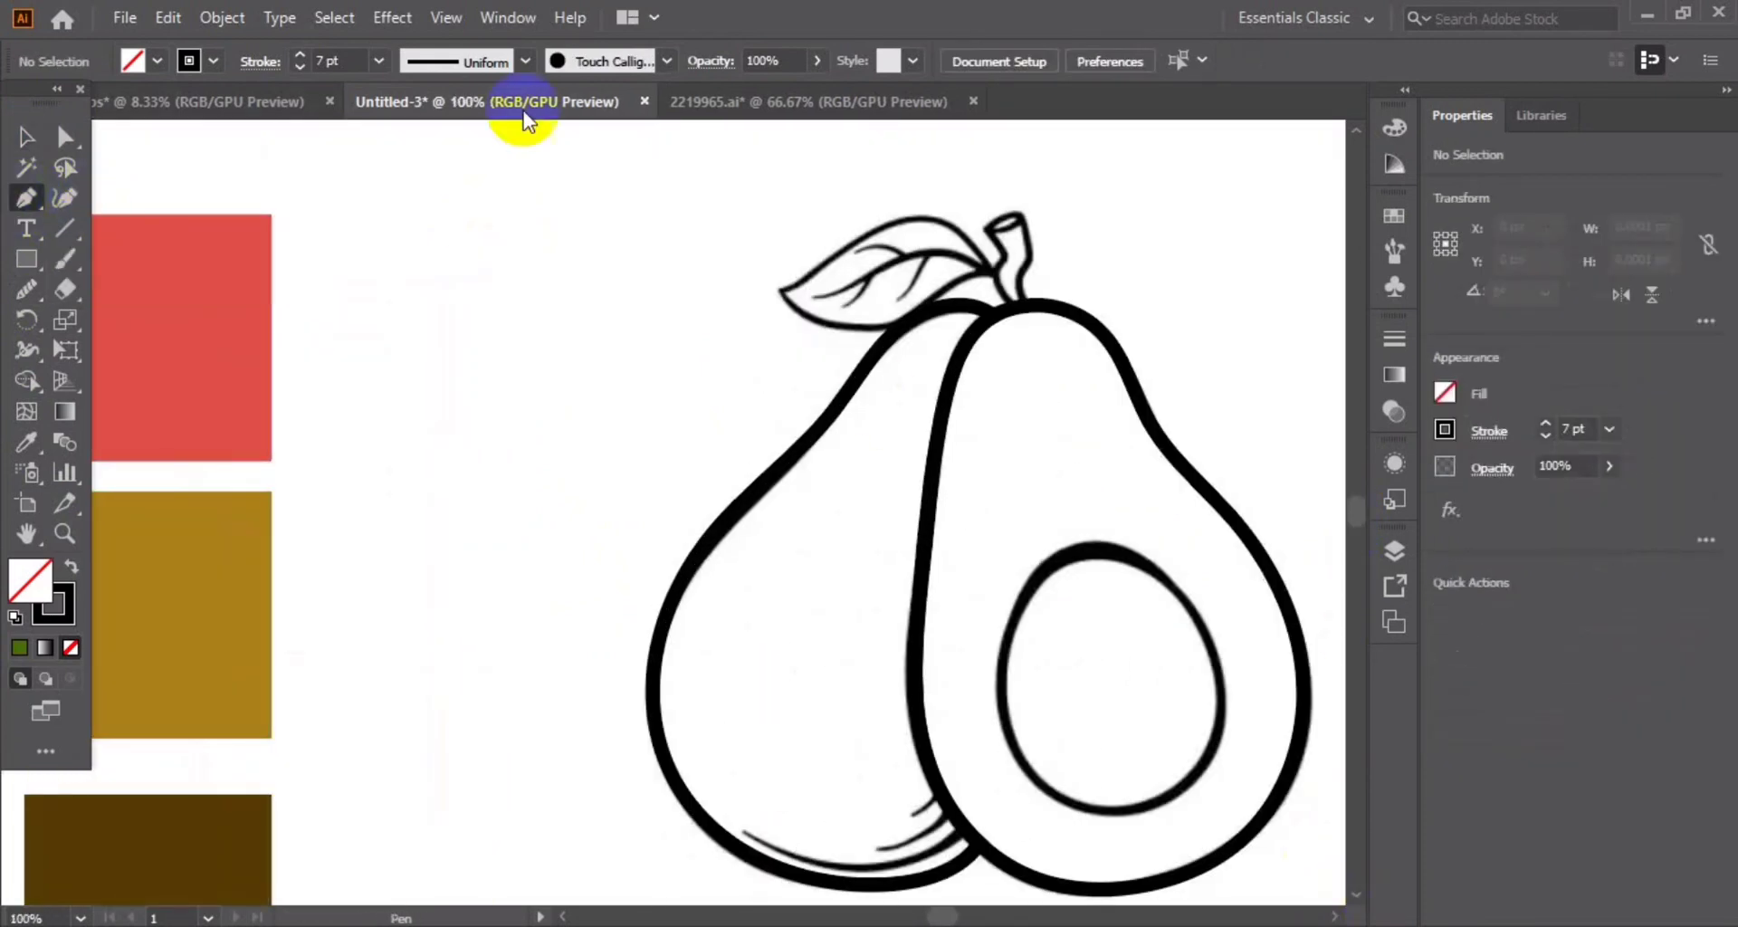
Pen-trace the leaf outline from the stem and close it
mouse_move(995, 275)
mouse_down()
mouse_move(890, 226)
mouse_move(794, 290)
mouse_move(875, 321)
mouse_up()
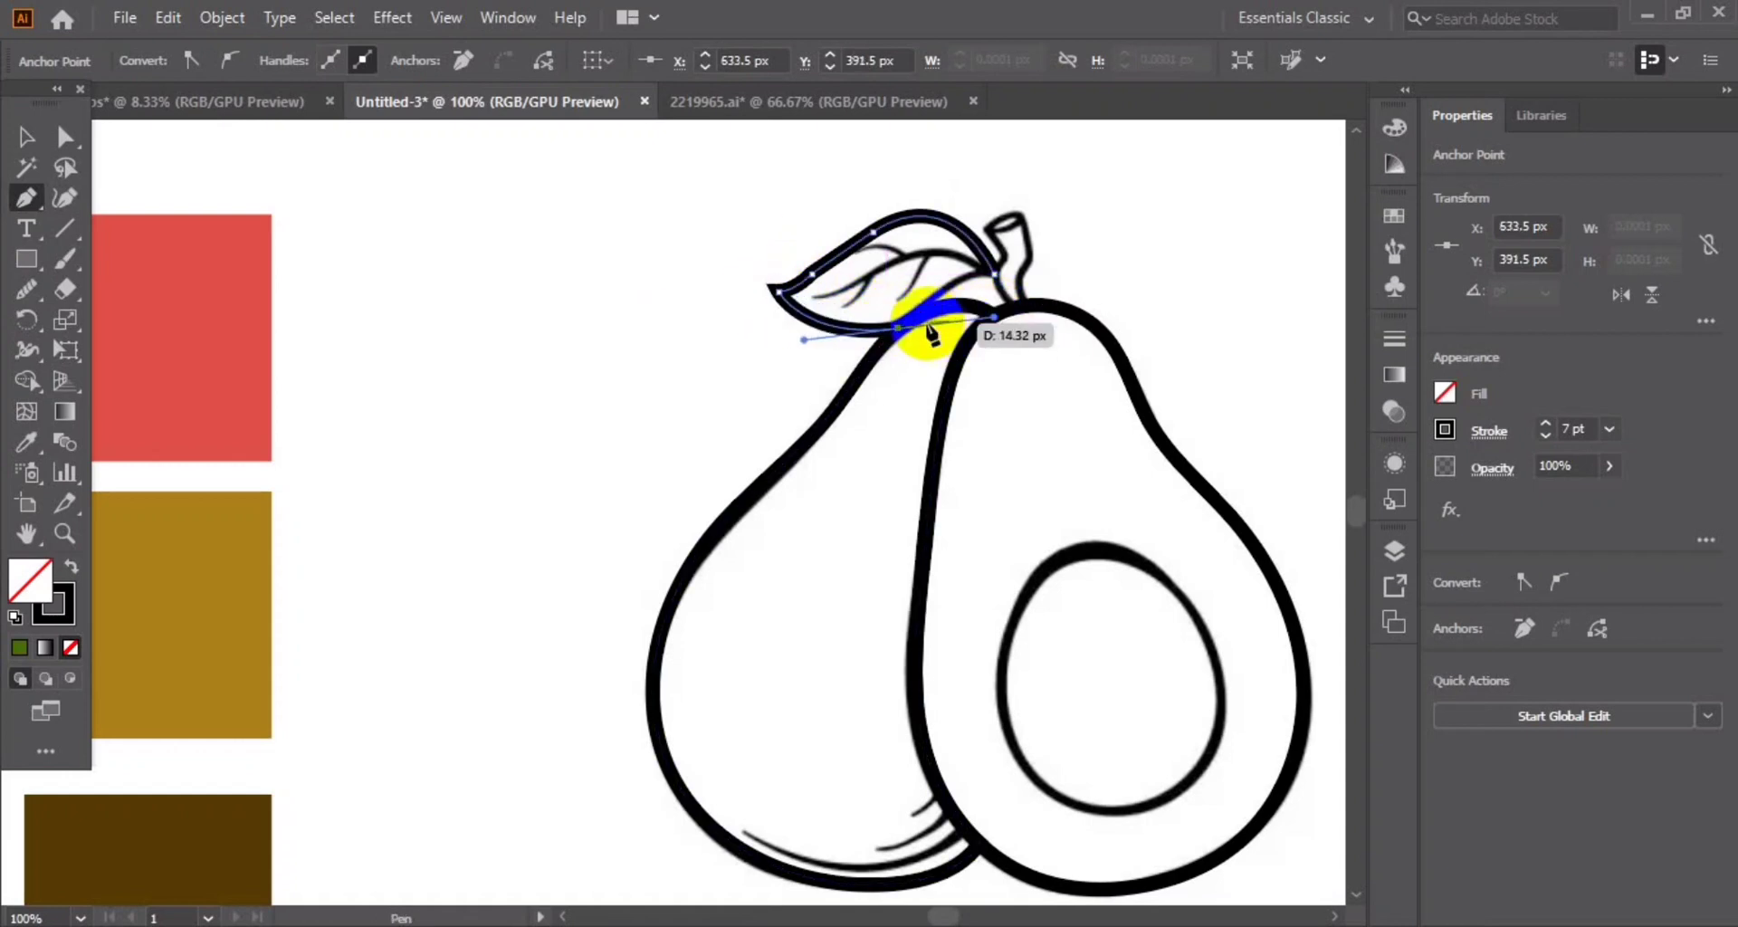
mouse_move(896, 333)
mouse_down()
mouse_move(1004, 315)
mouse_move(944, 289)
mouse_up()
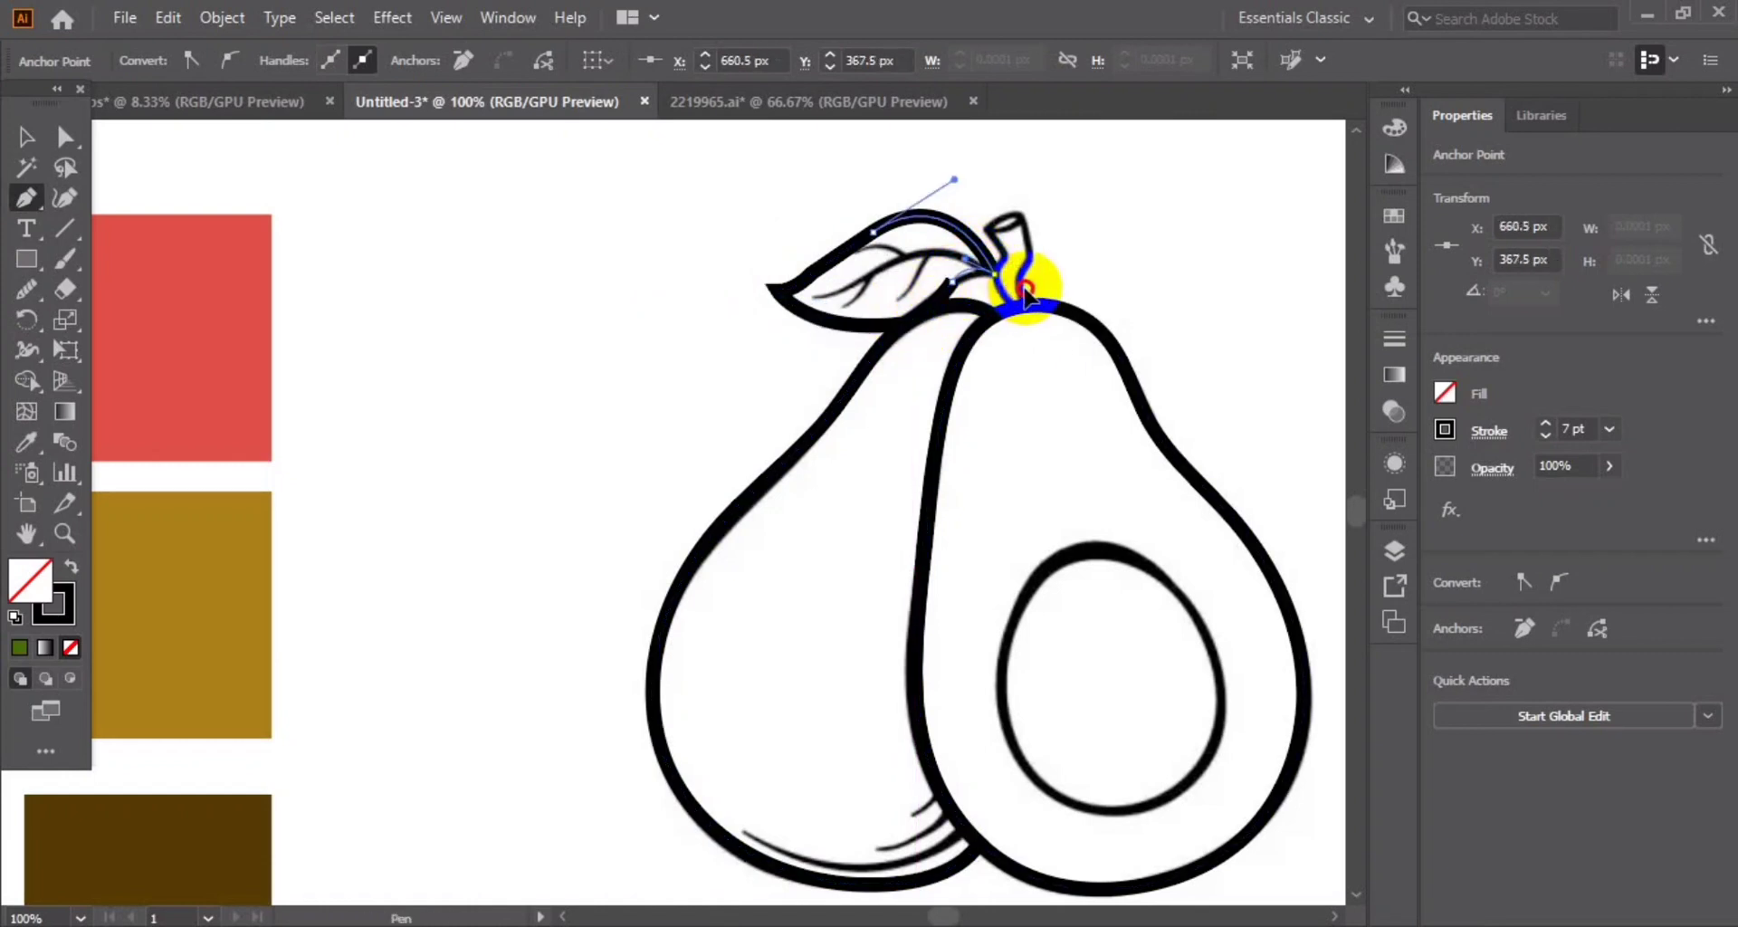
click(25, 136)
click(252, 155)
Smooth the leaf outline's edge with the Smooth tool
click(955, 228)
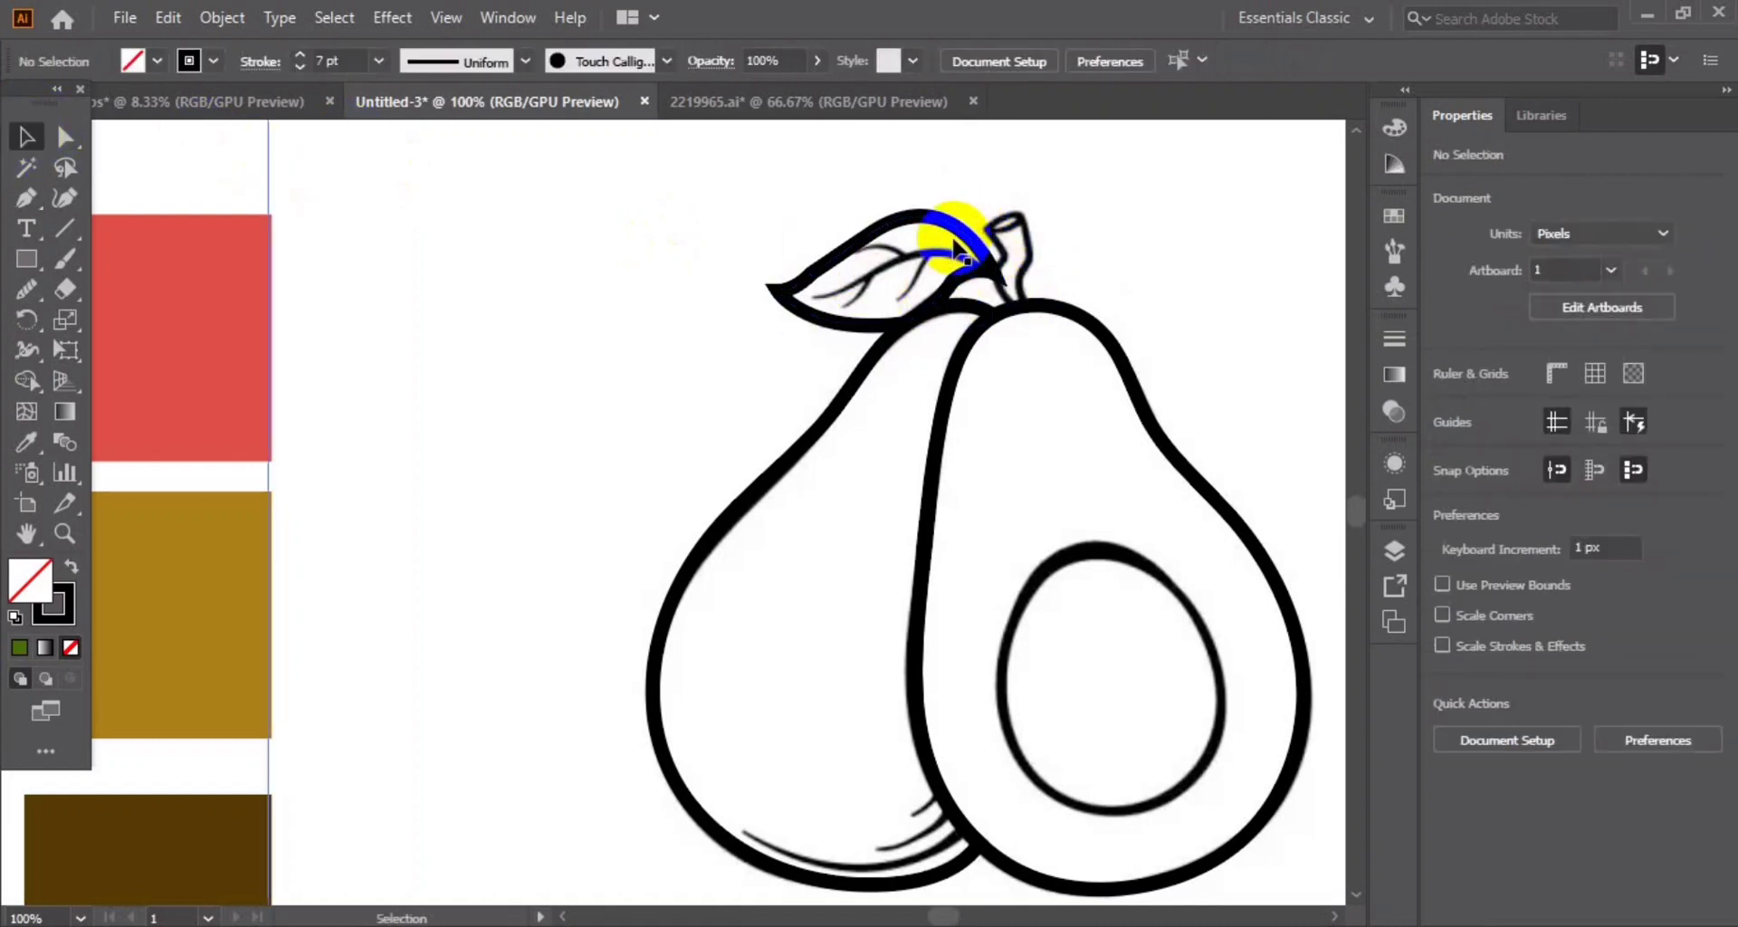
drag(29, 290, 114, 348)
drag(942, 292, 772, 299)
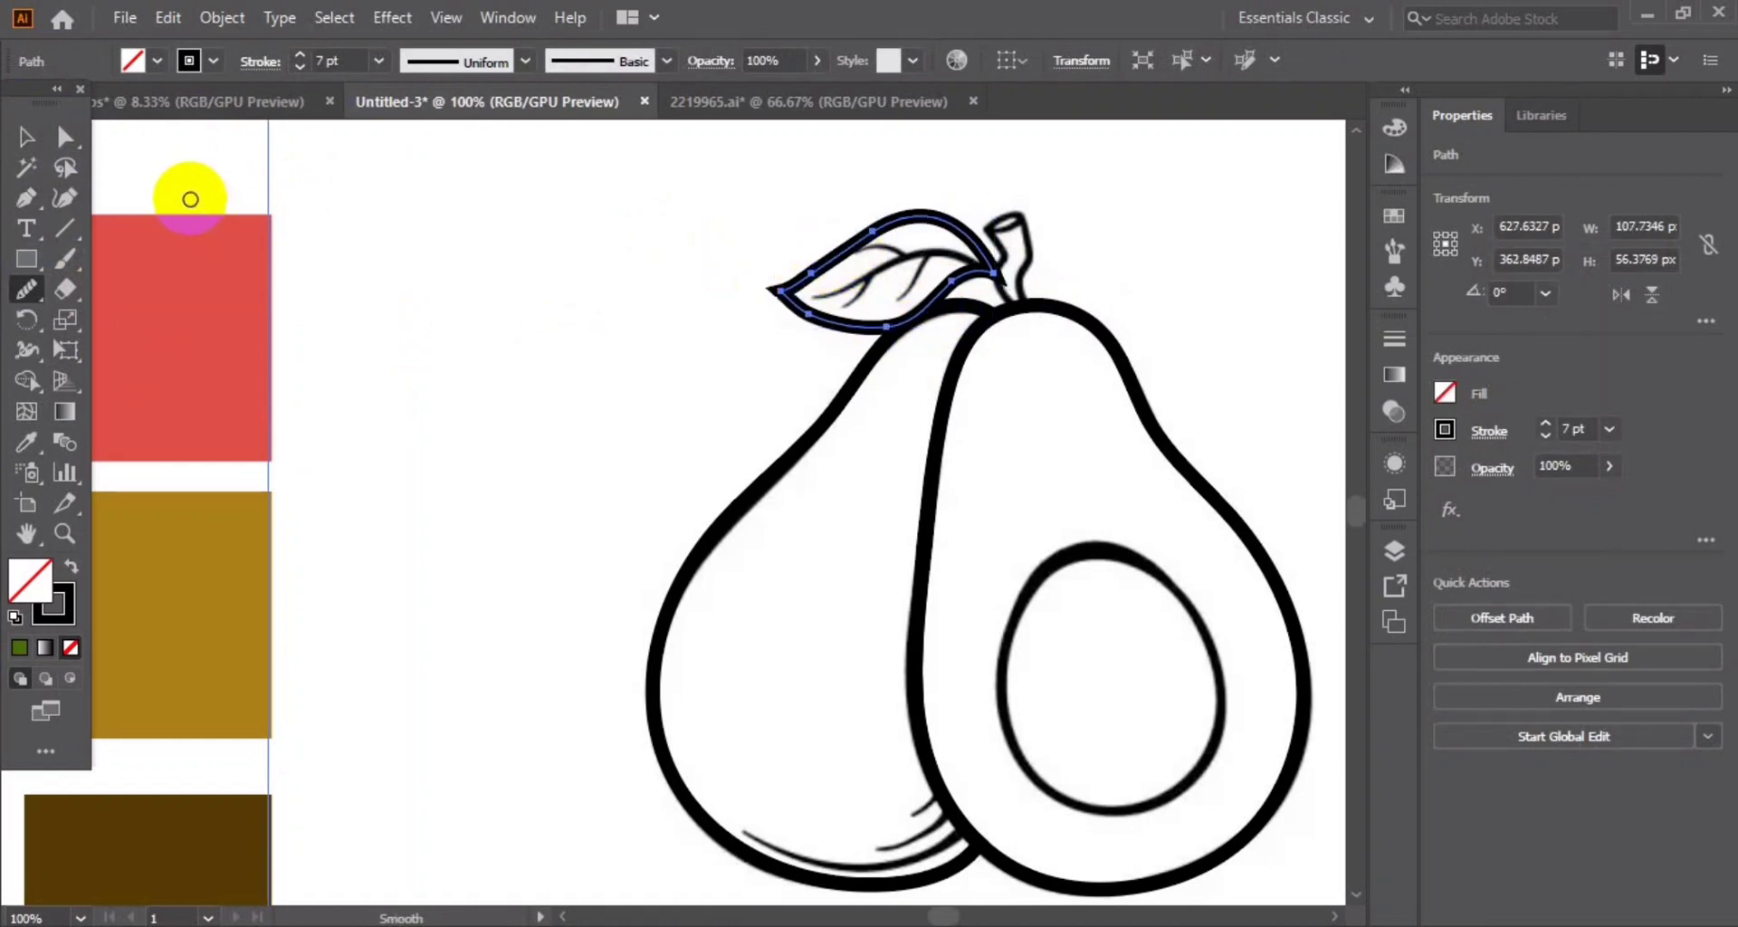
click(25, 137)
Draw the first leaf vein along the stem and give it a tapered width profile
click(584, 337)
click(28, 199)
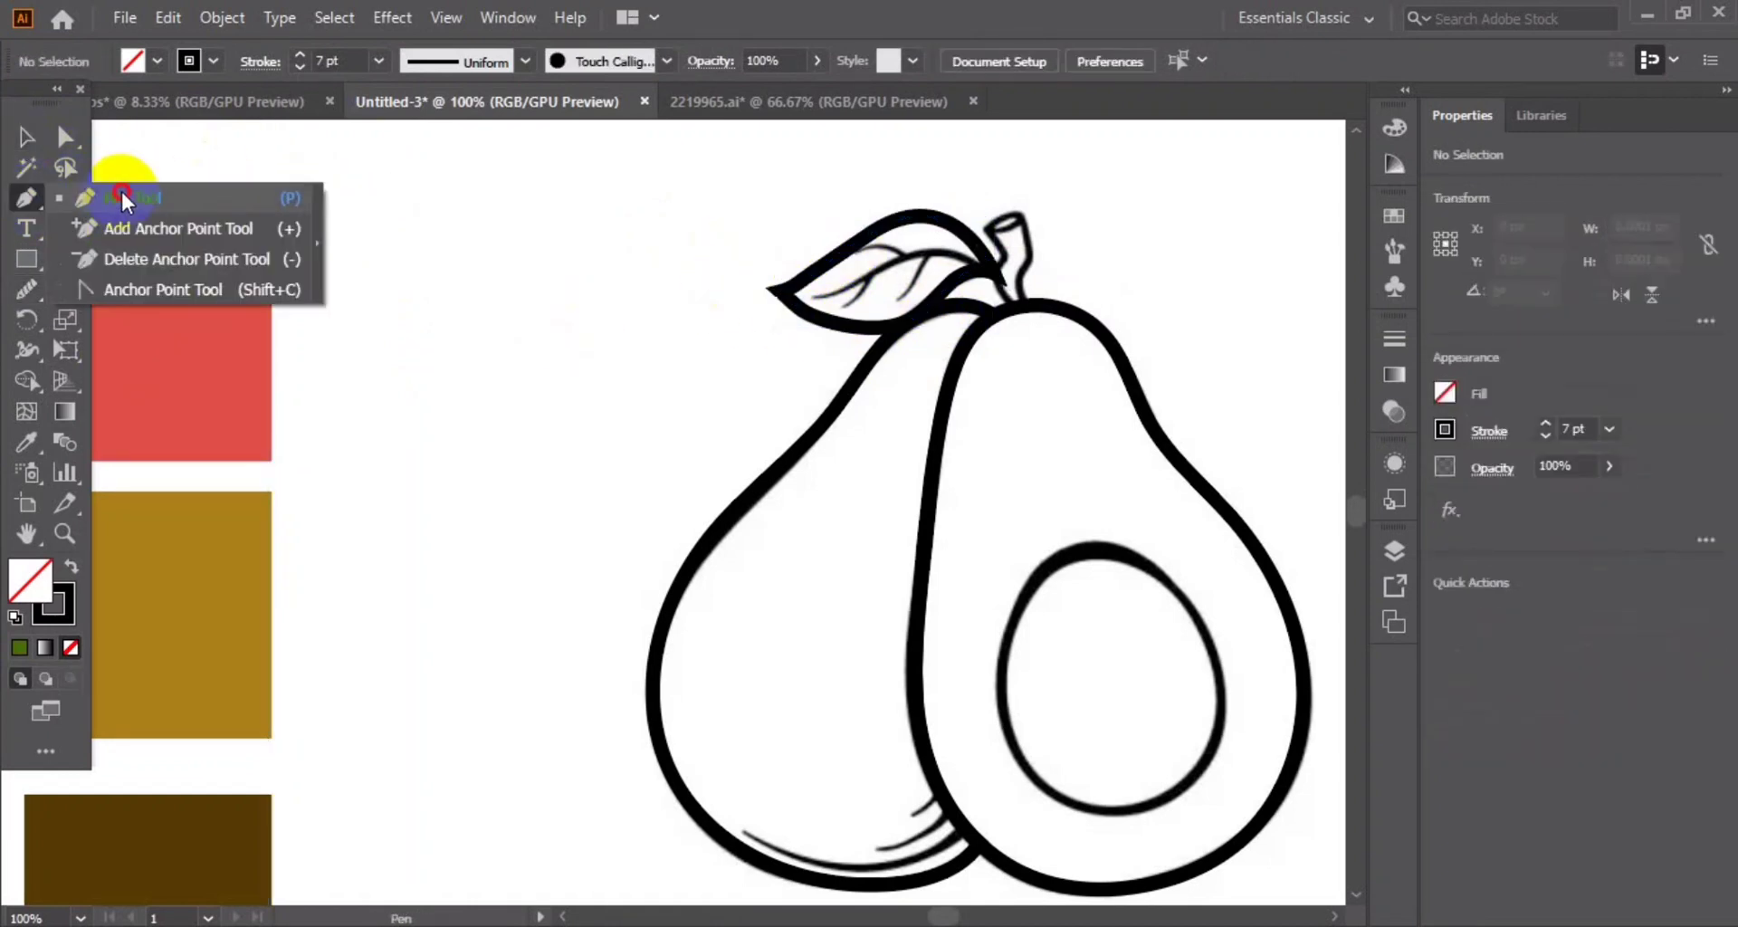
click(817, 299)
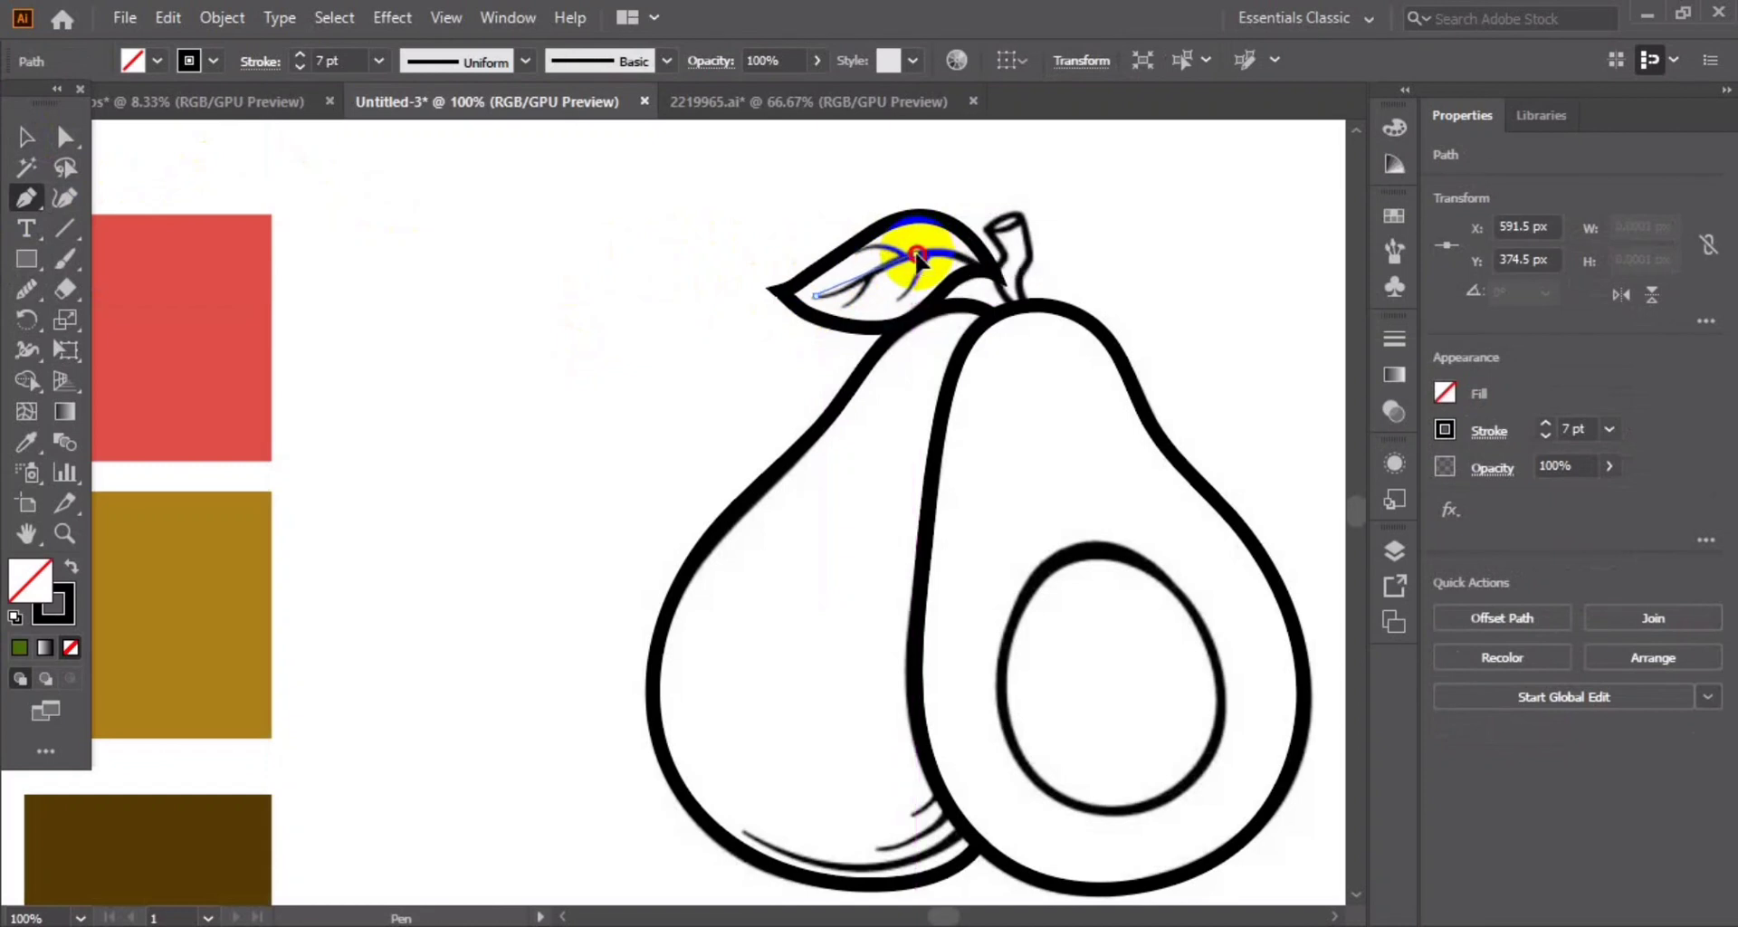
drag(988, 213, 1036, 321)
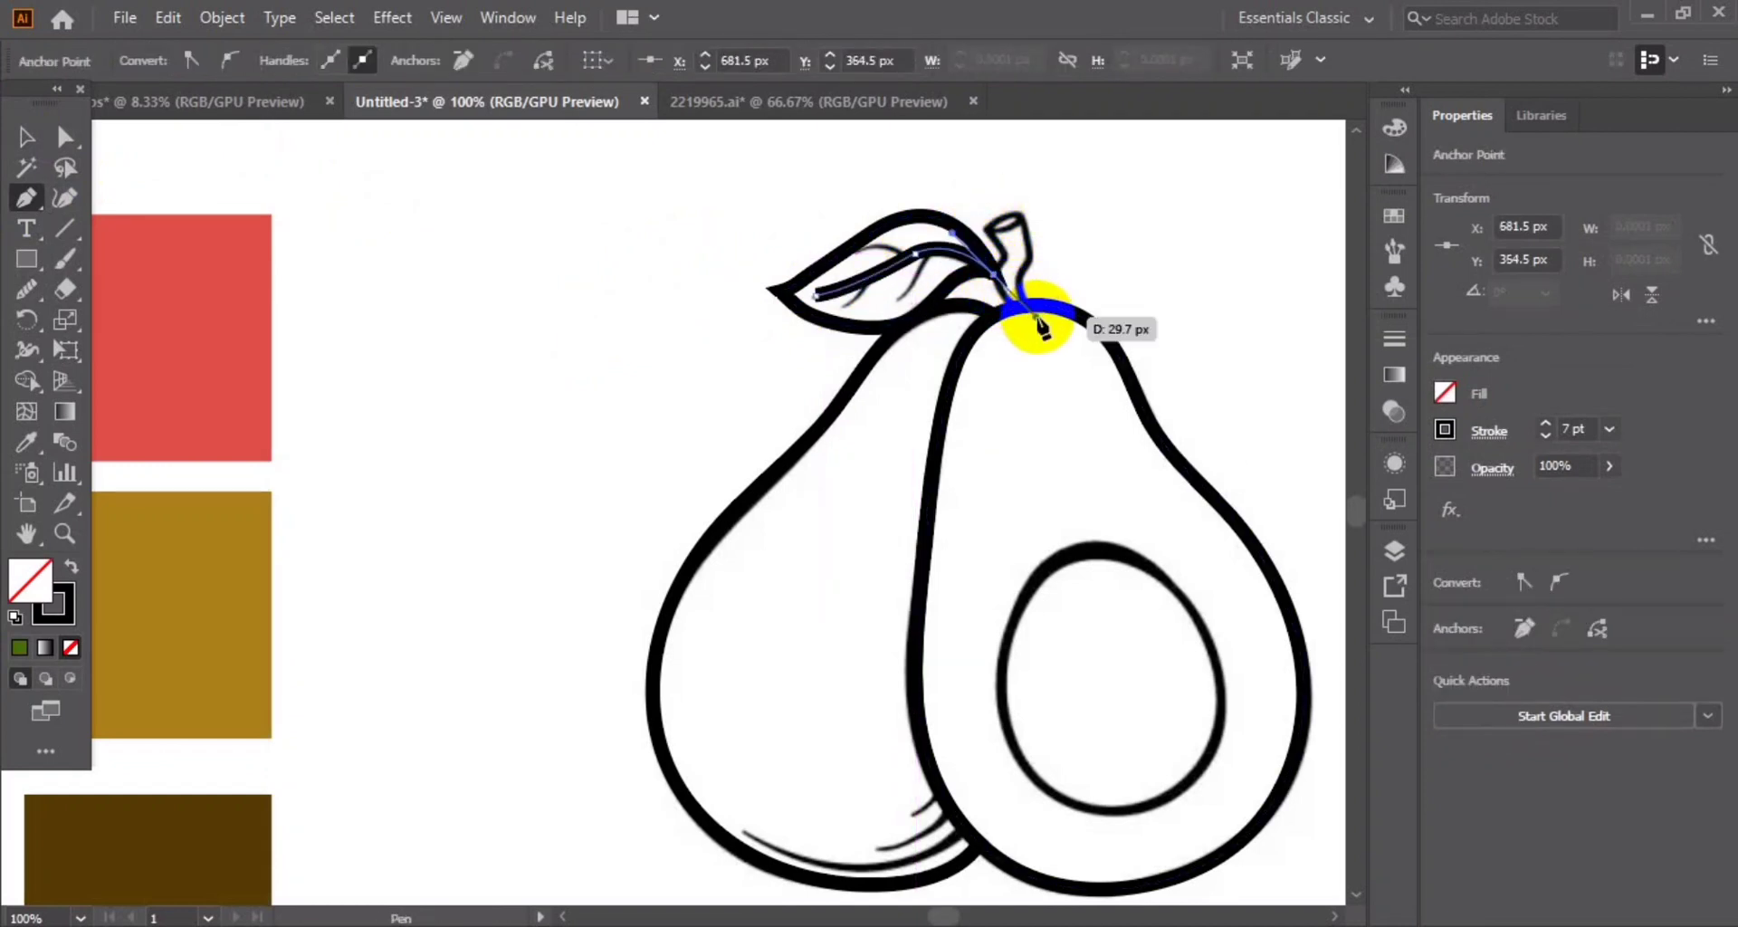
click(28, 135)
click(222, 194)
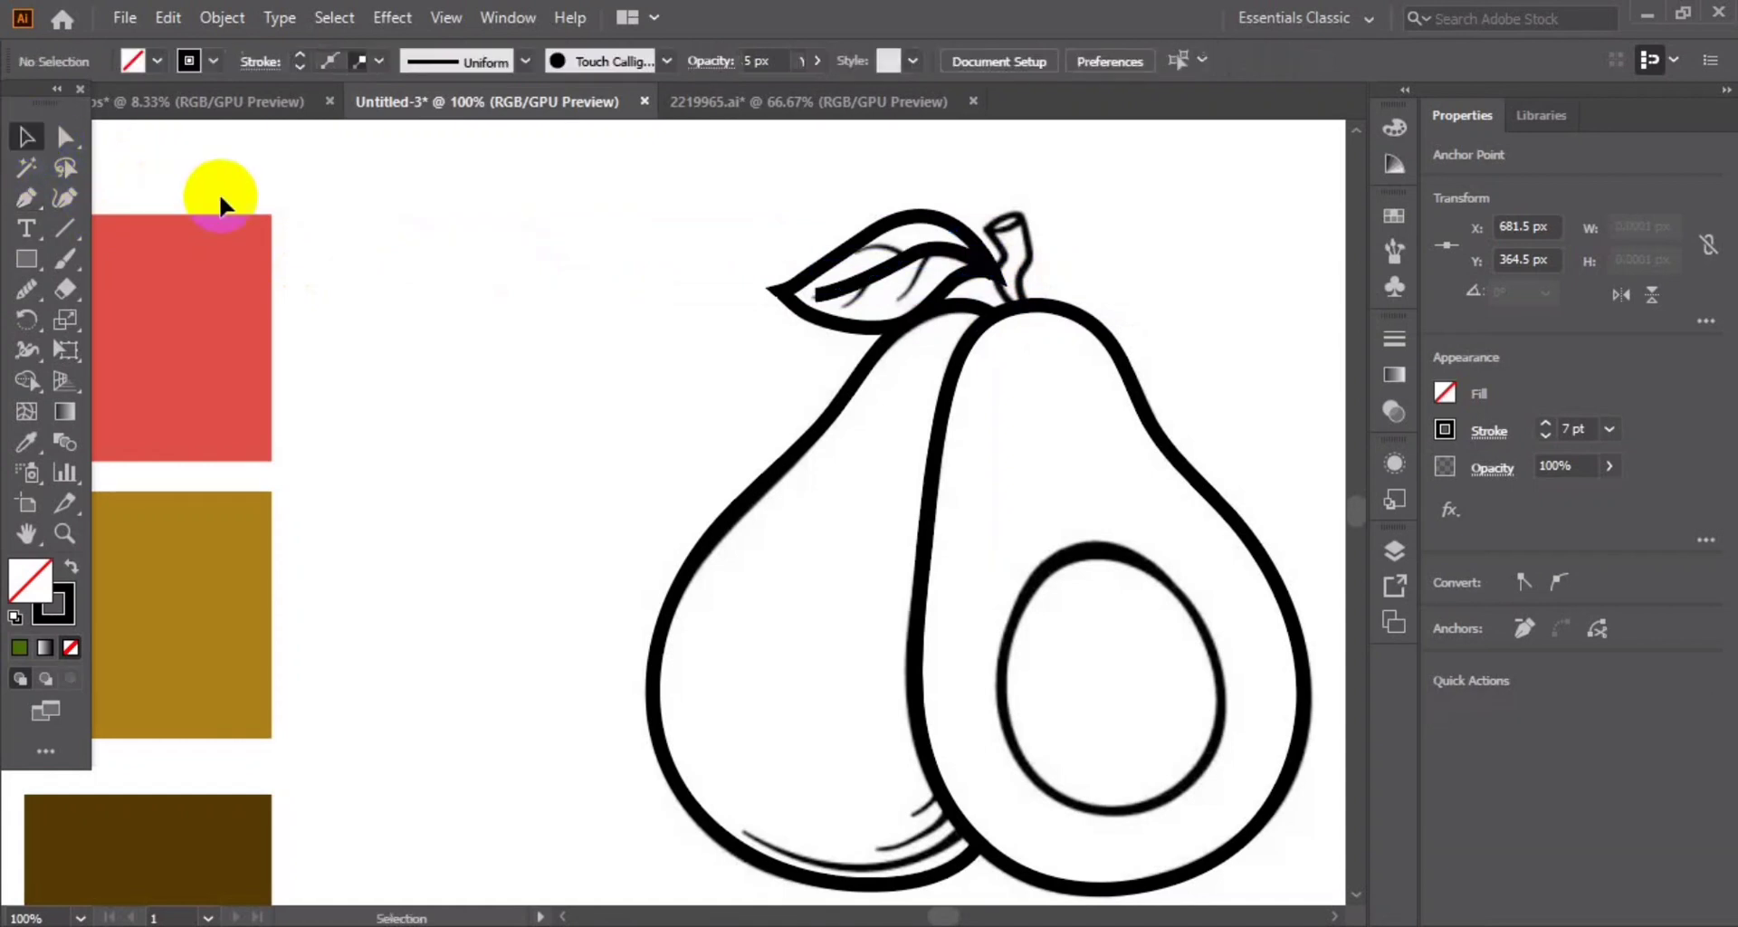
click(878, 272)
click(509, 61)
click(466, 291)
click(430, 317)
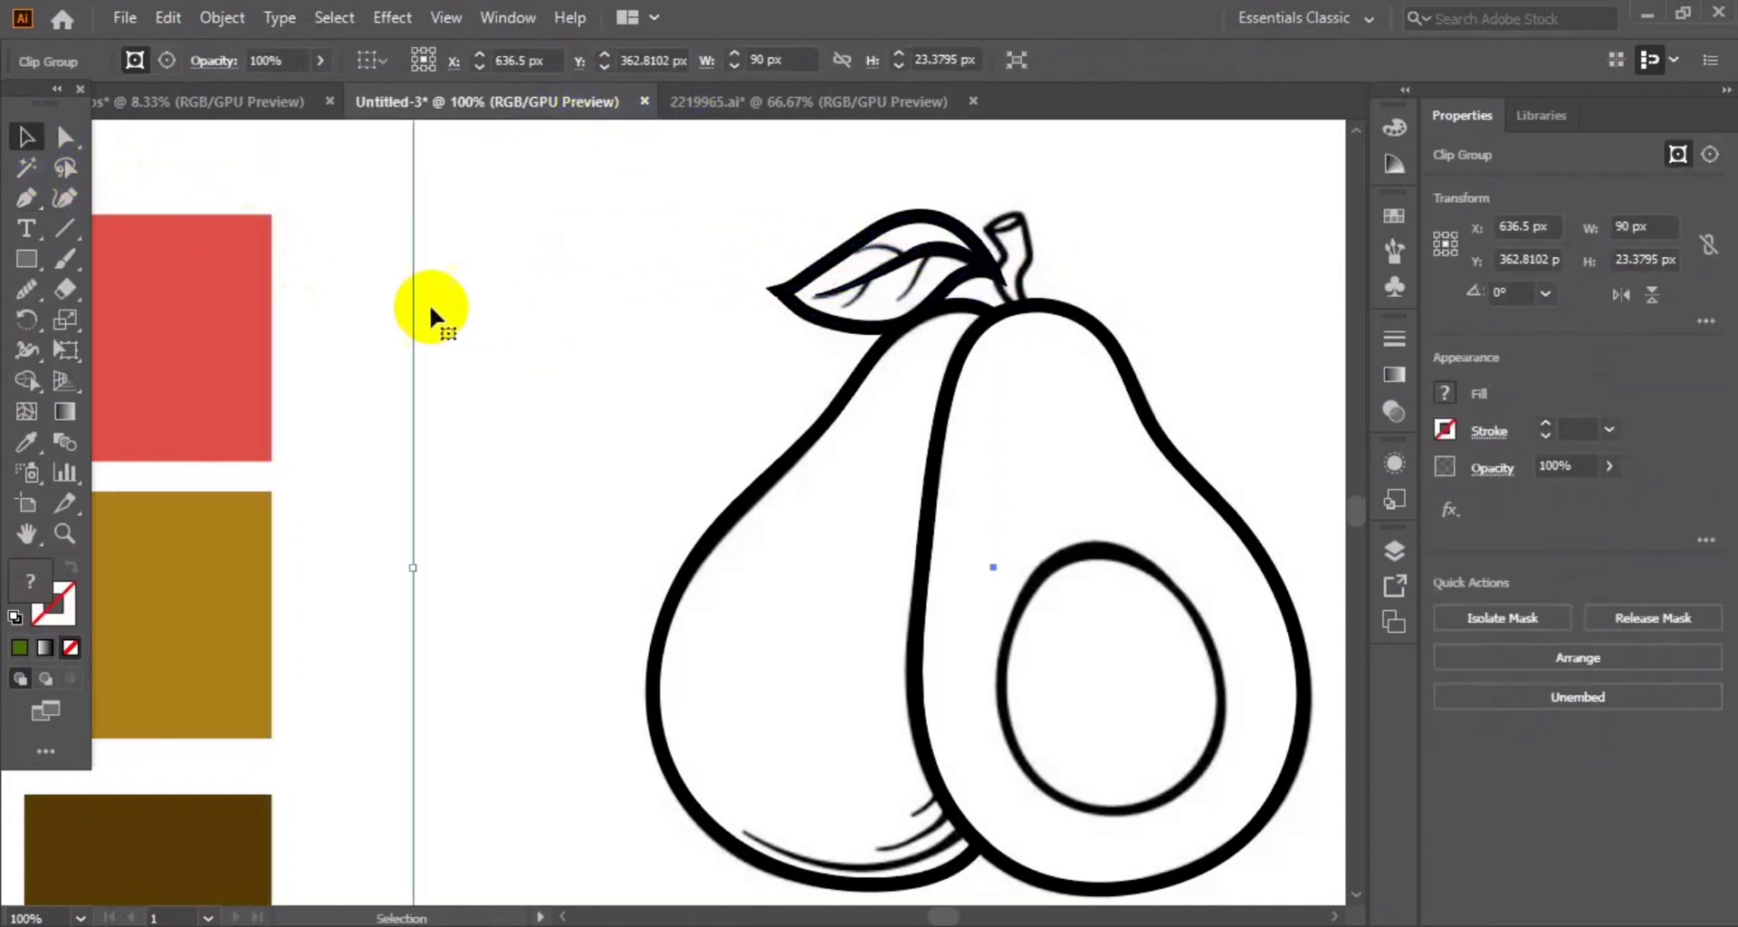
Draw a second curved vein with a 3 pt stroke and a tapered width profile
click(26, 197)
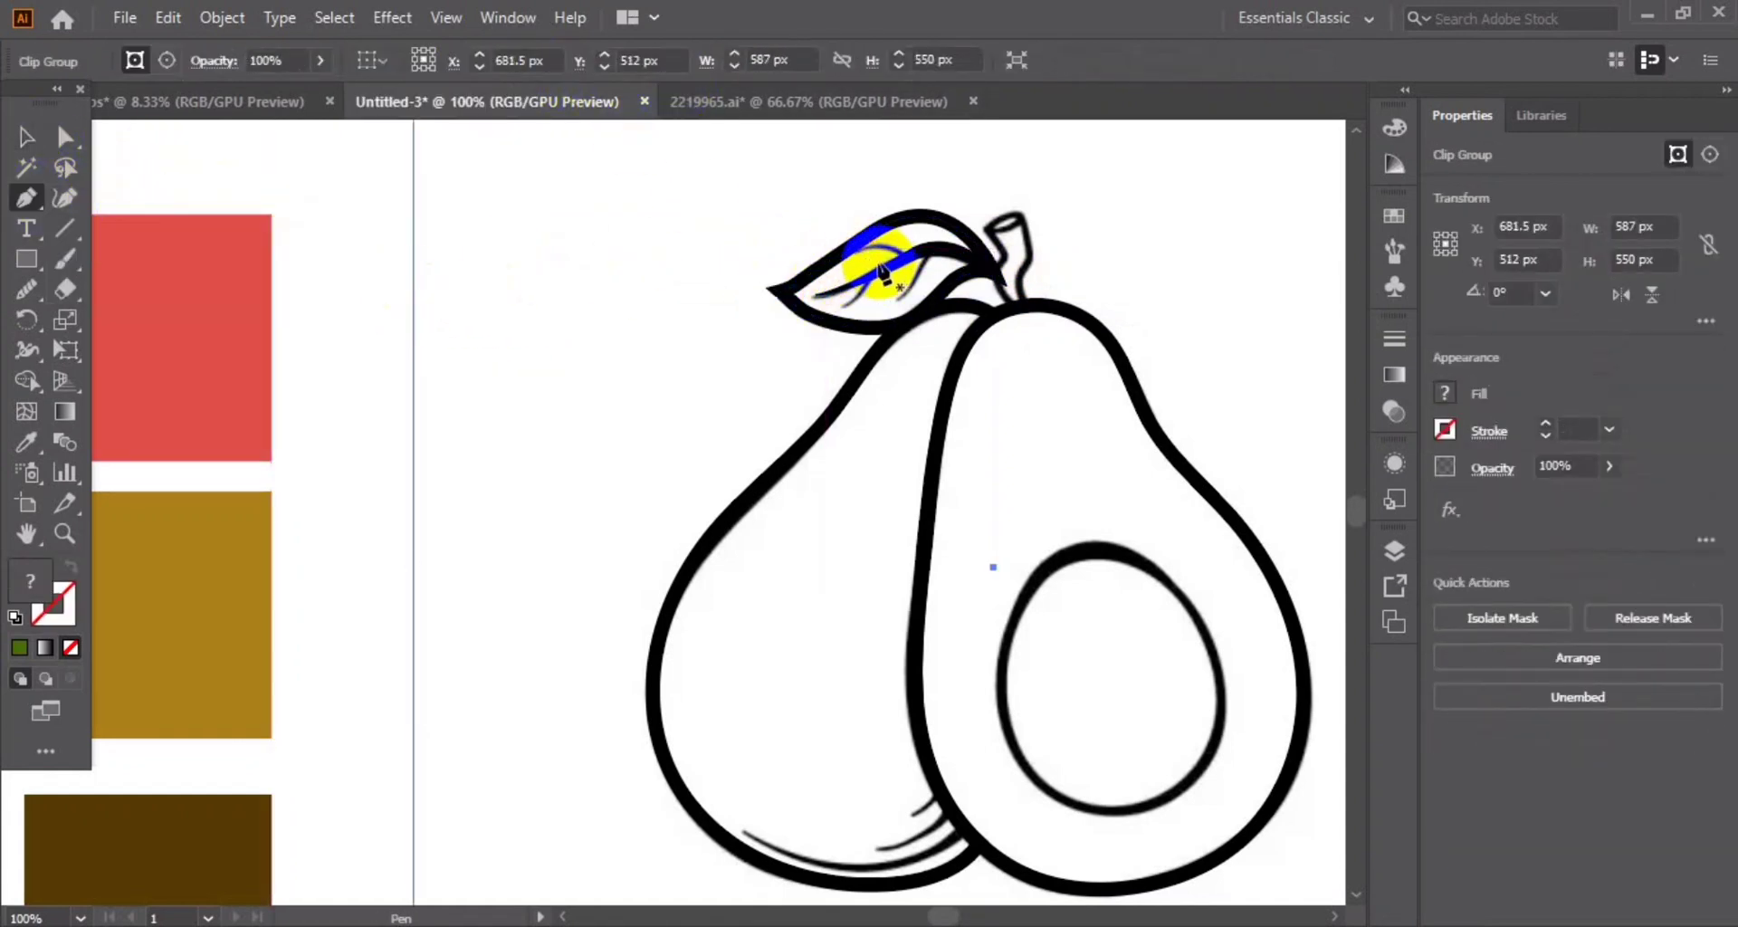
click(855, 249)
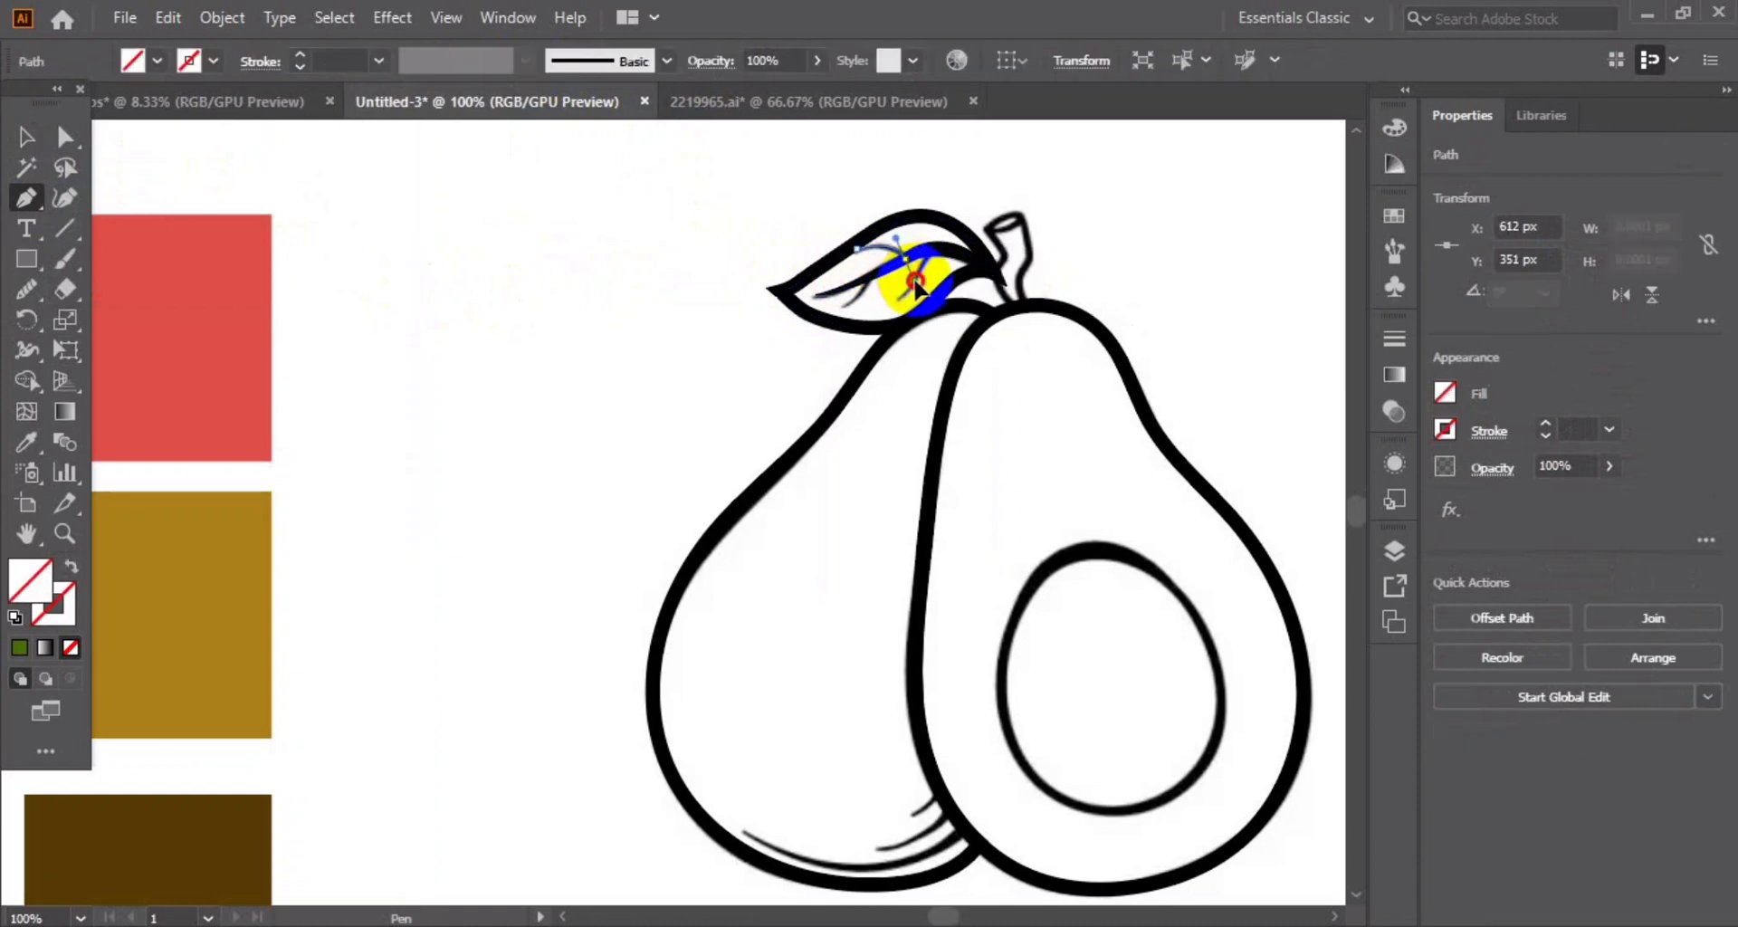
drag(914, 283, 911, 272)
click(26, 136)
click(891, 262)
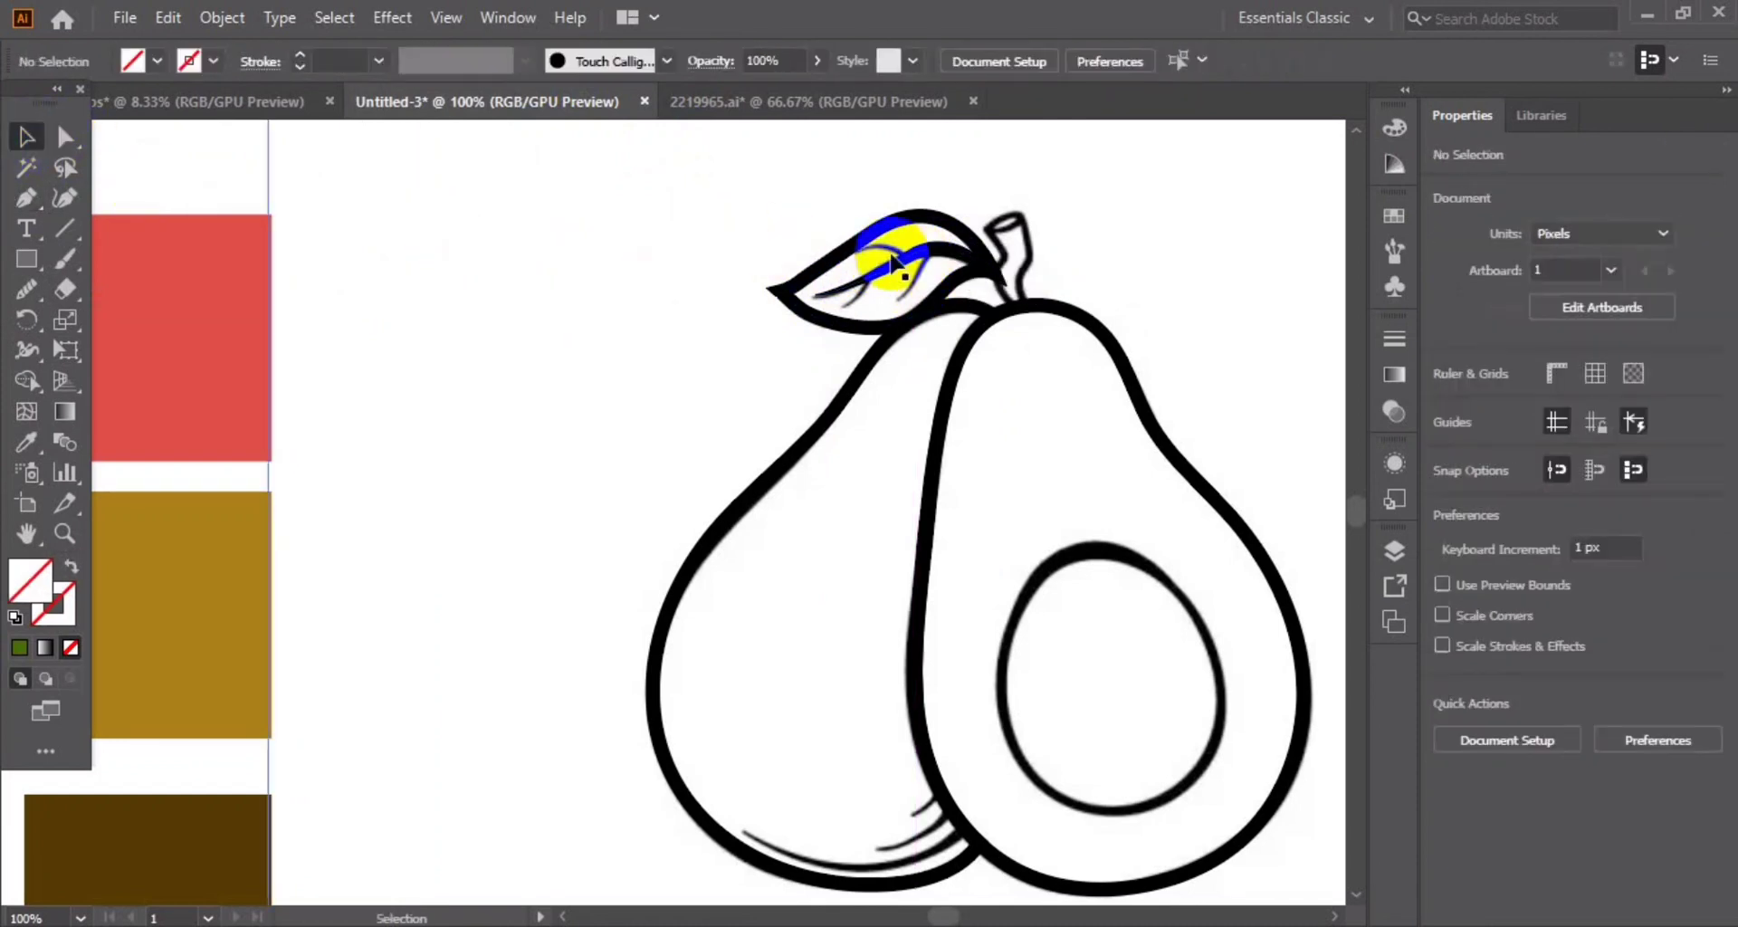
click(301, 66)
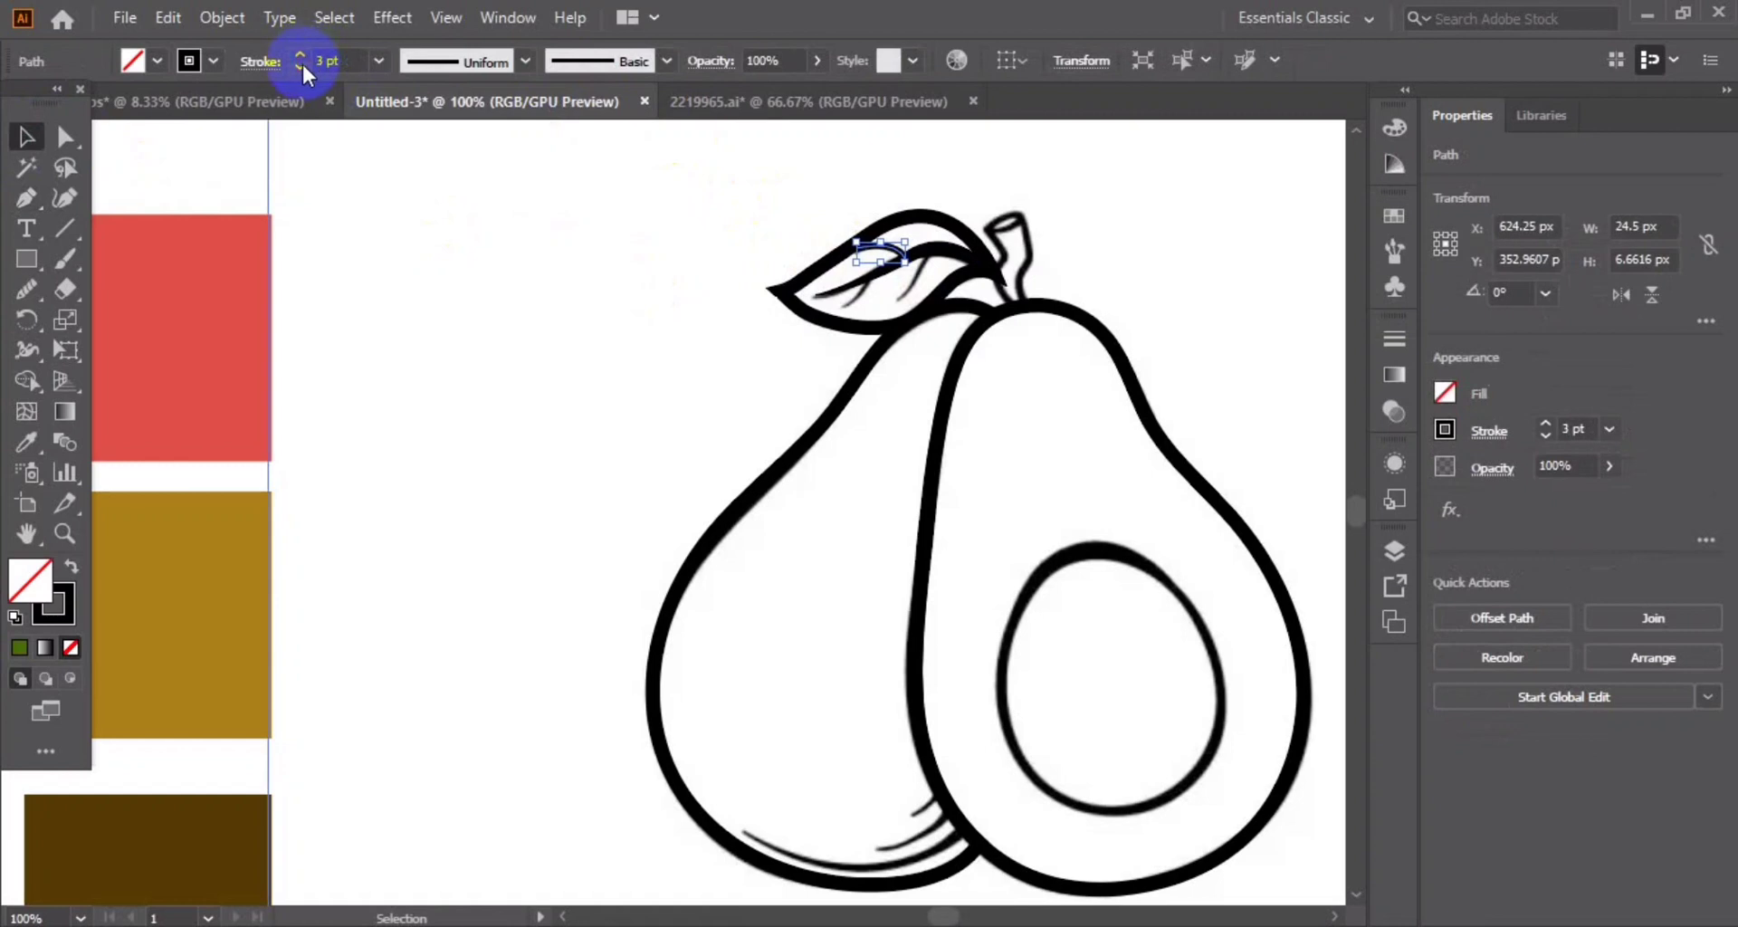
click(524, 61)
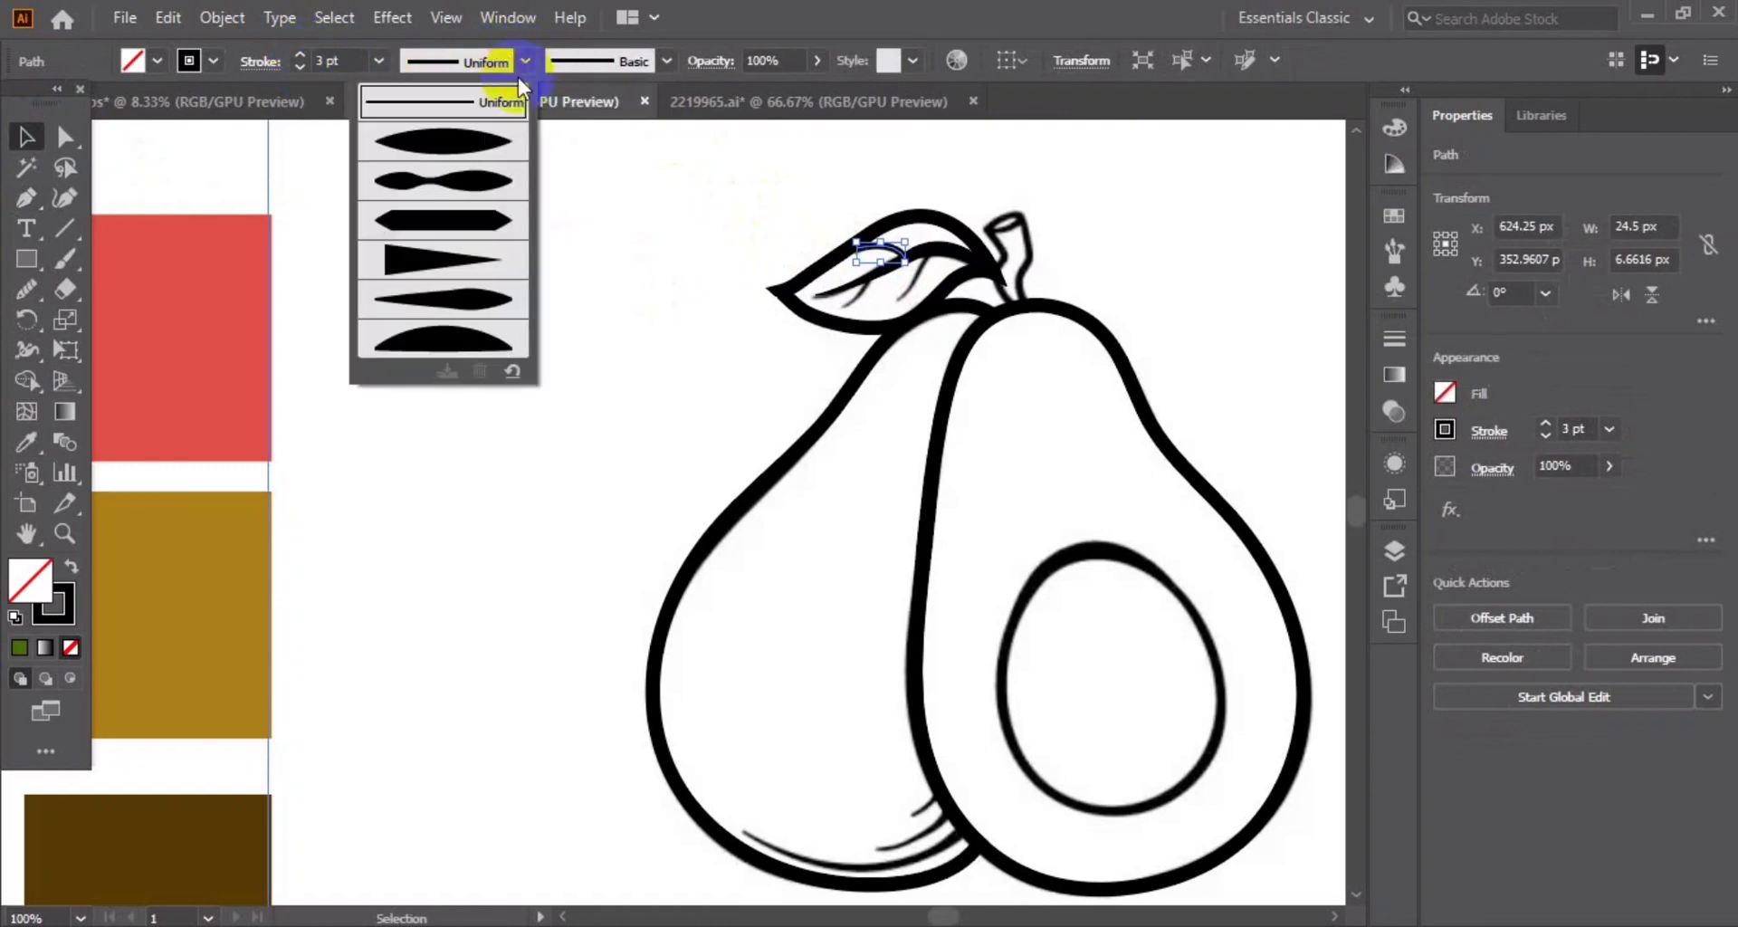
click(471, 262)
click(946, 276)
click(892, 253)
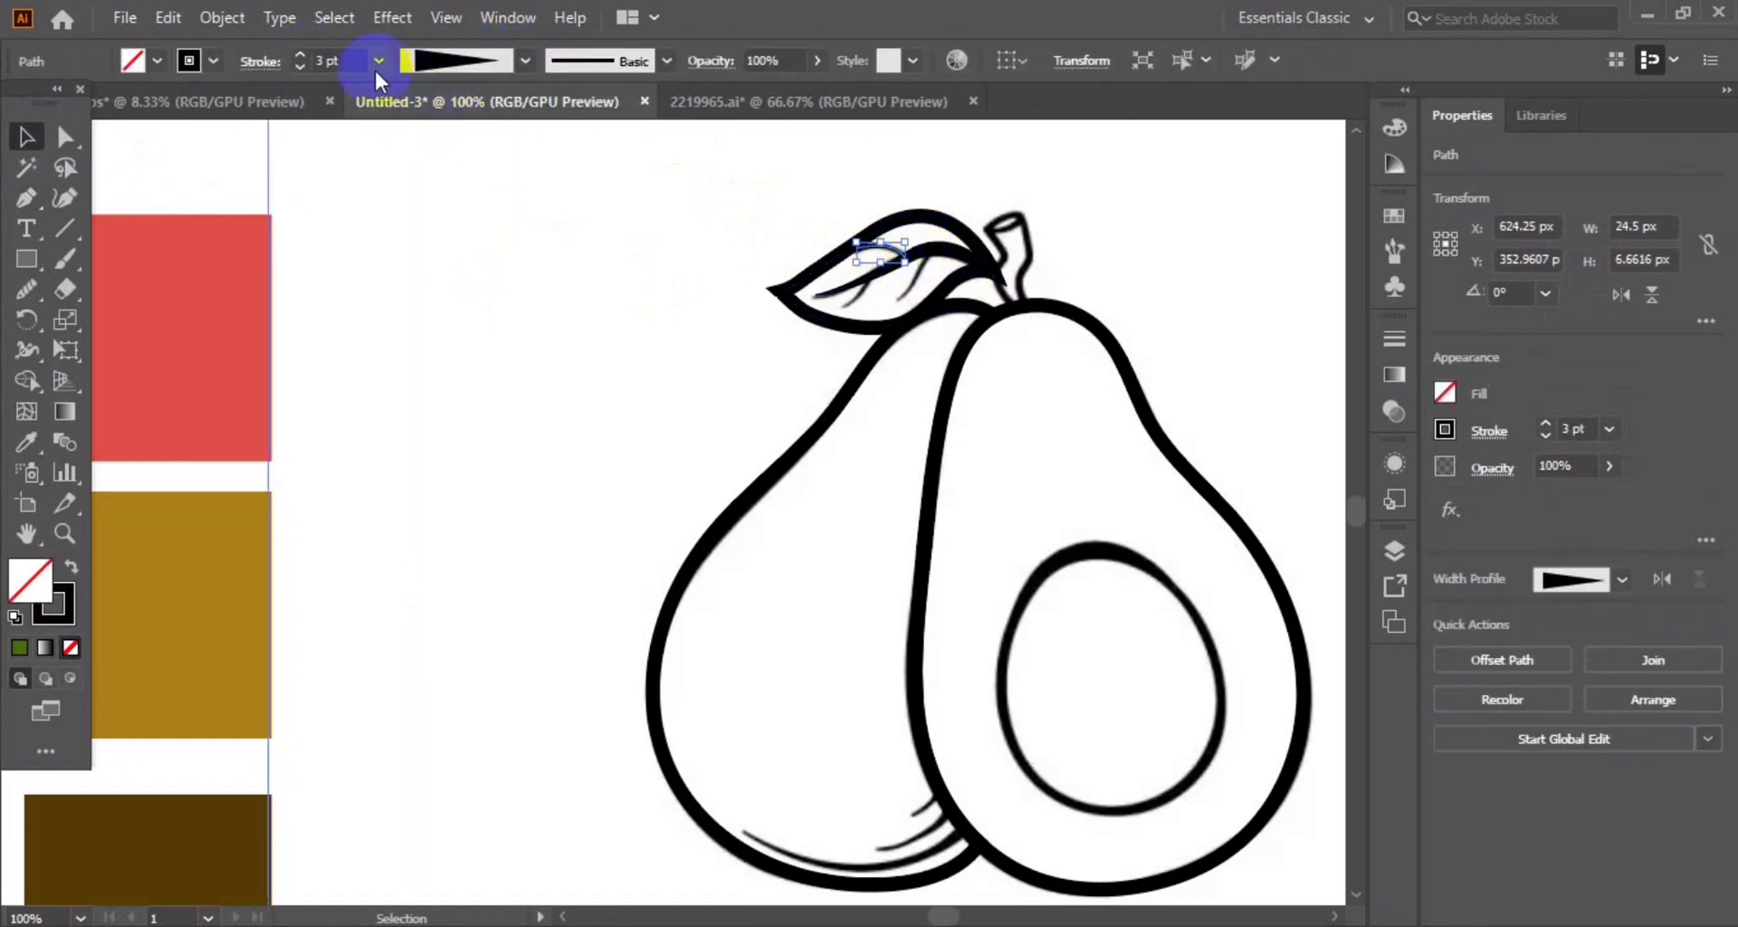
click(478, 214)
Draw a third curved vein on the leaf and apply the tapered width profile
click(25, 197)
click(750, 308)
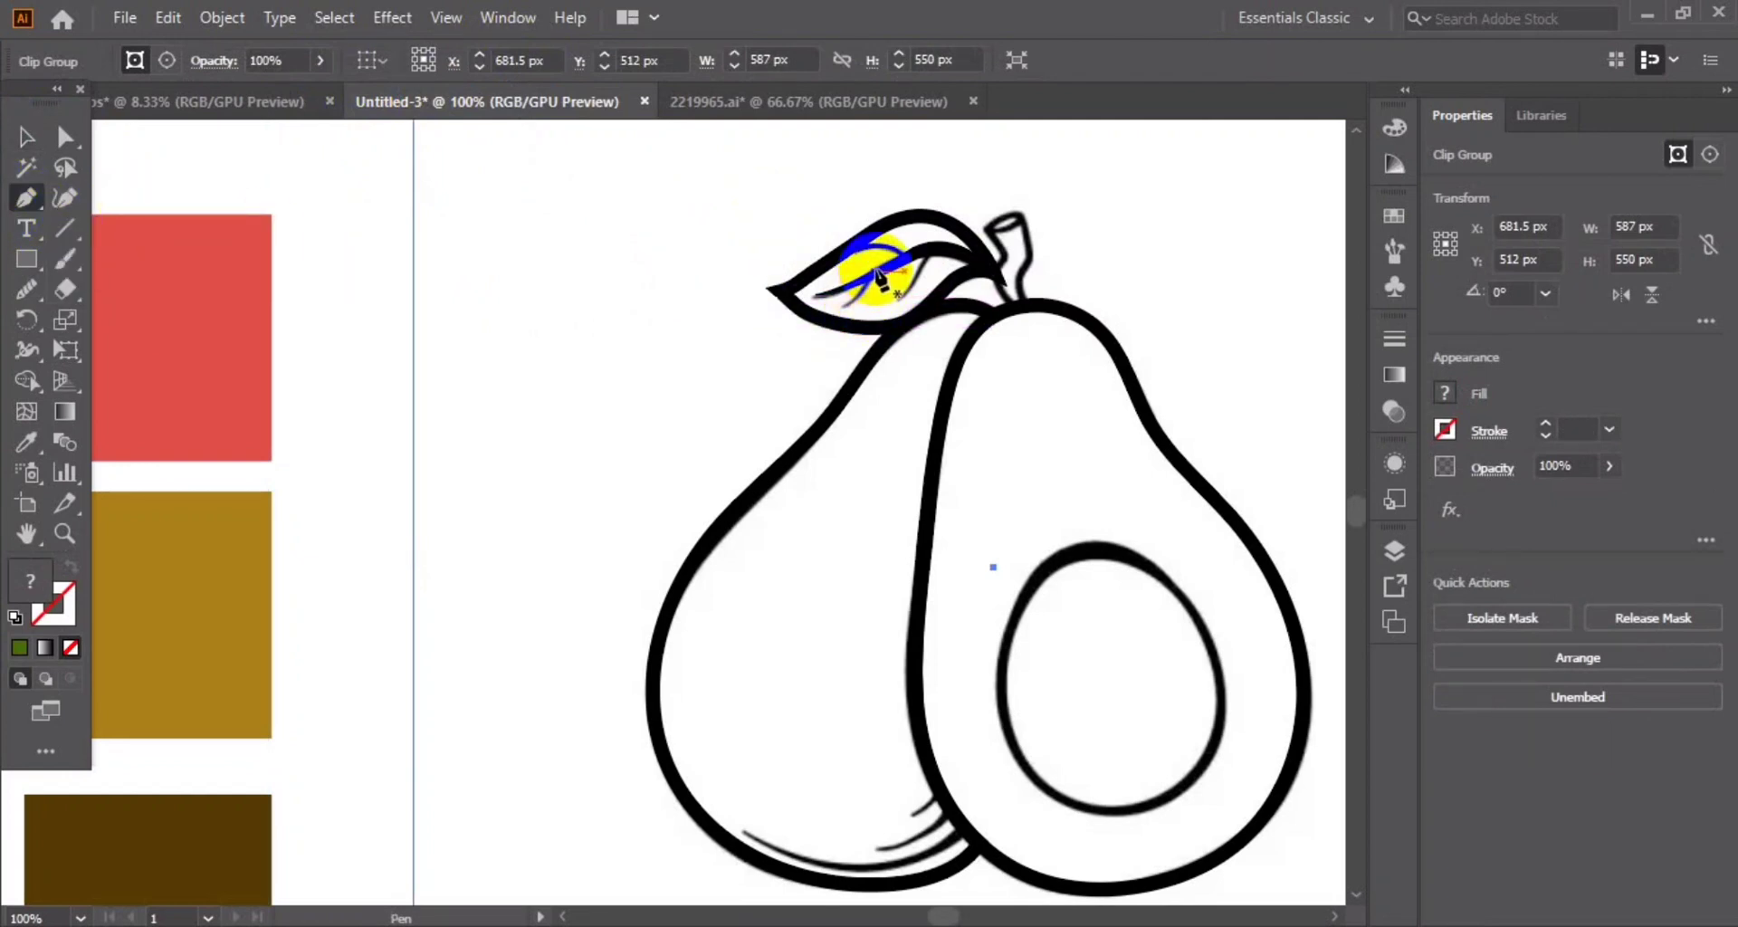
drag(846, 283, 873, 289)
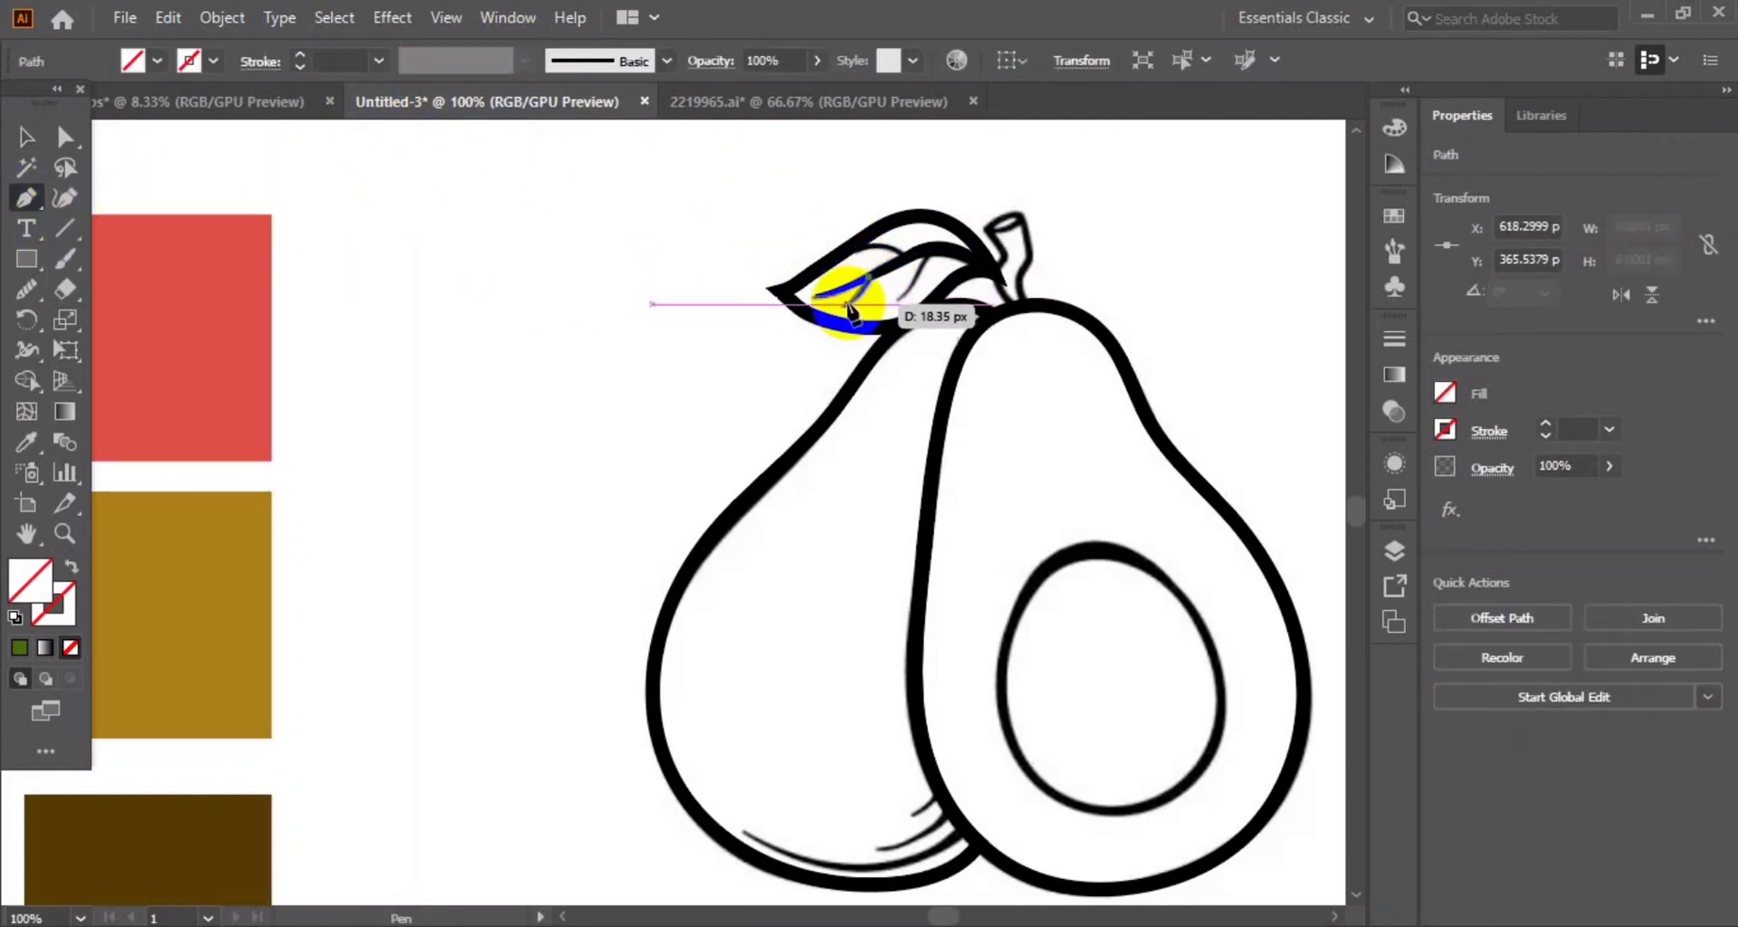
alt+click(843, 304)
key(v)
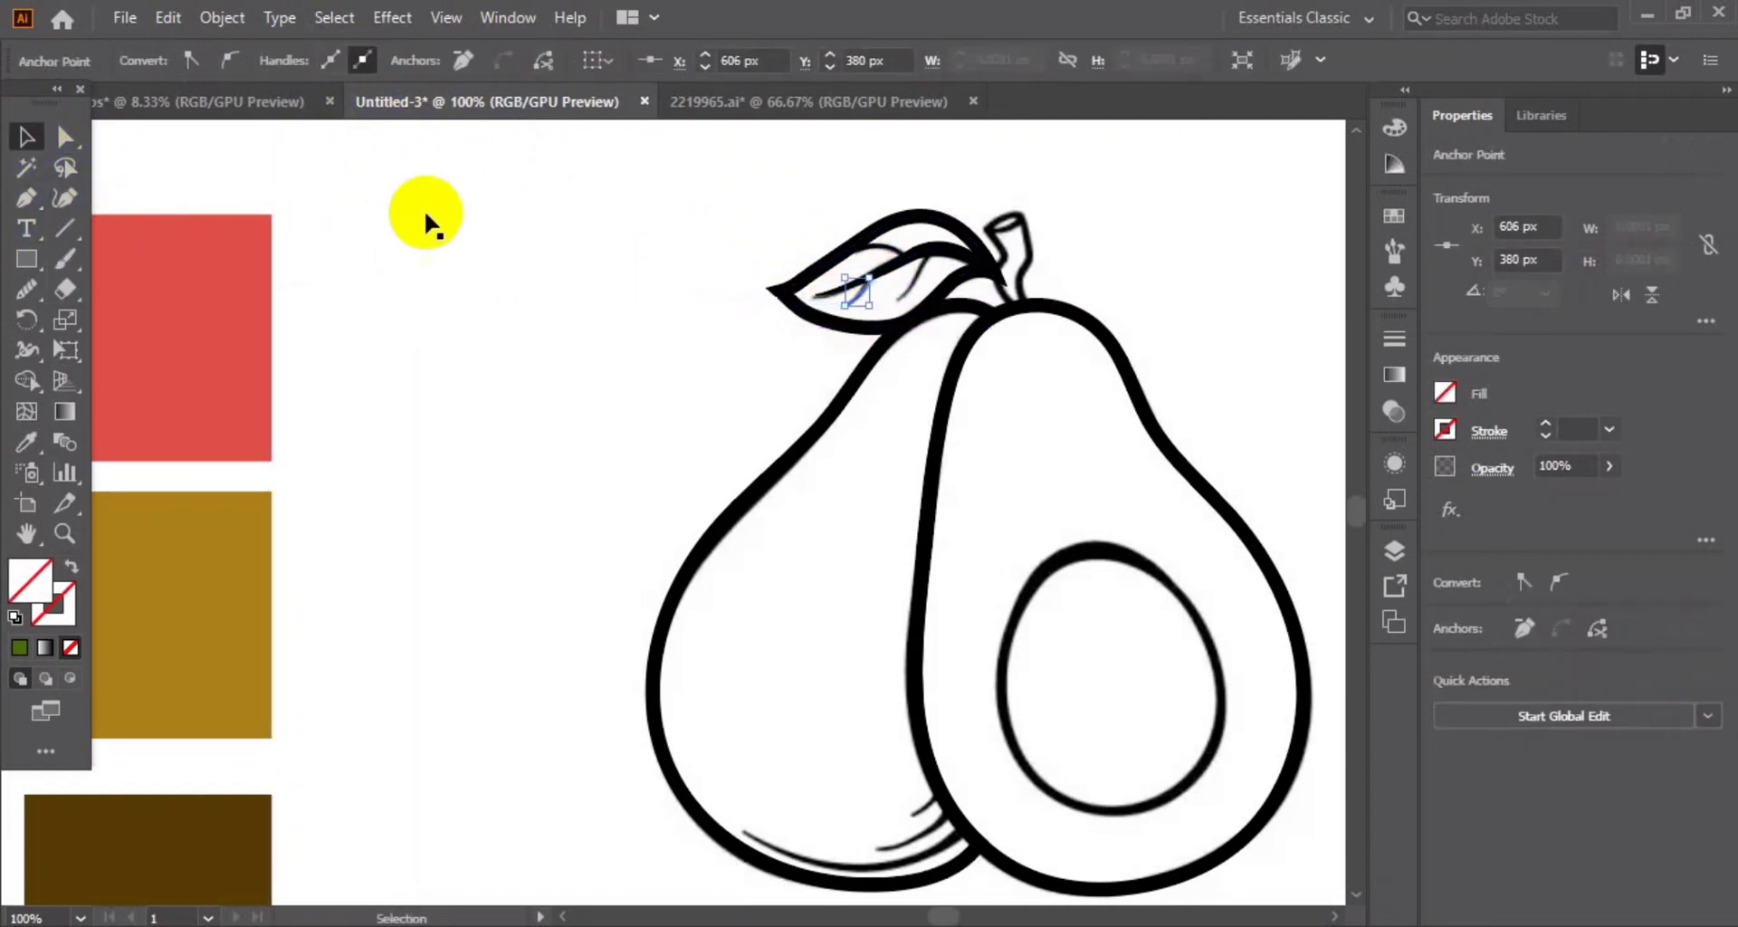
click(861, 279)
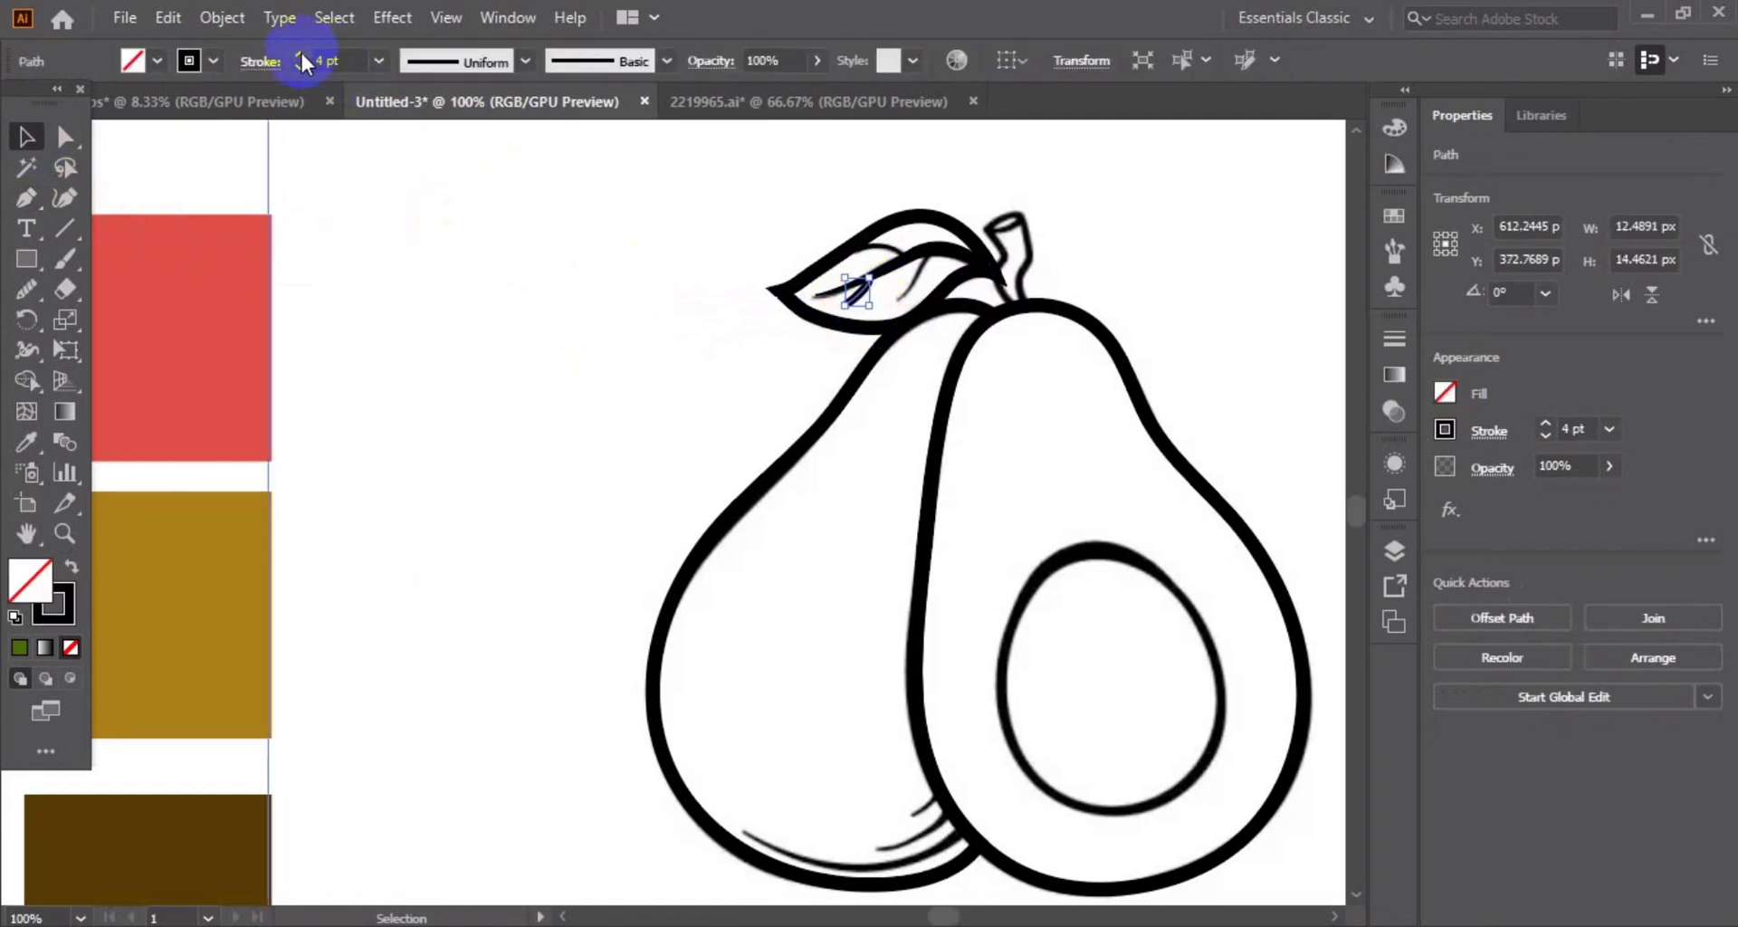
click(458, 143)
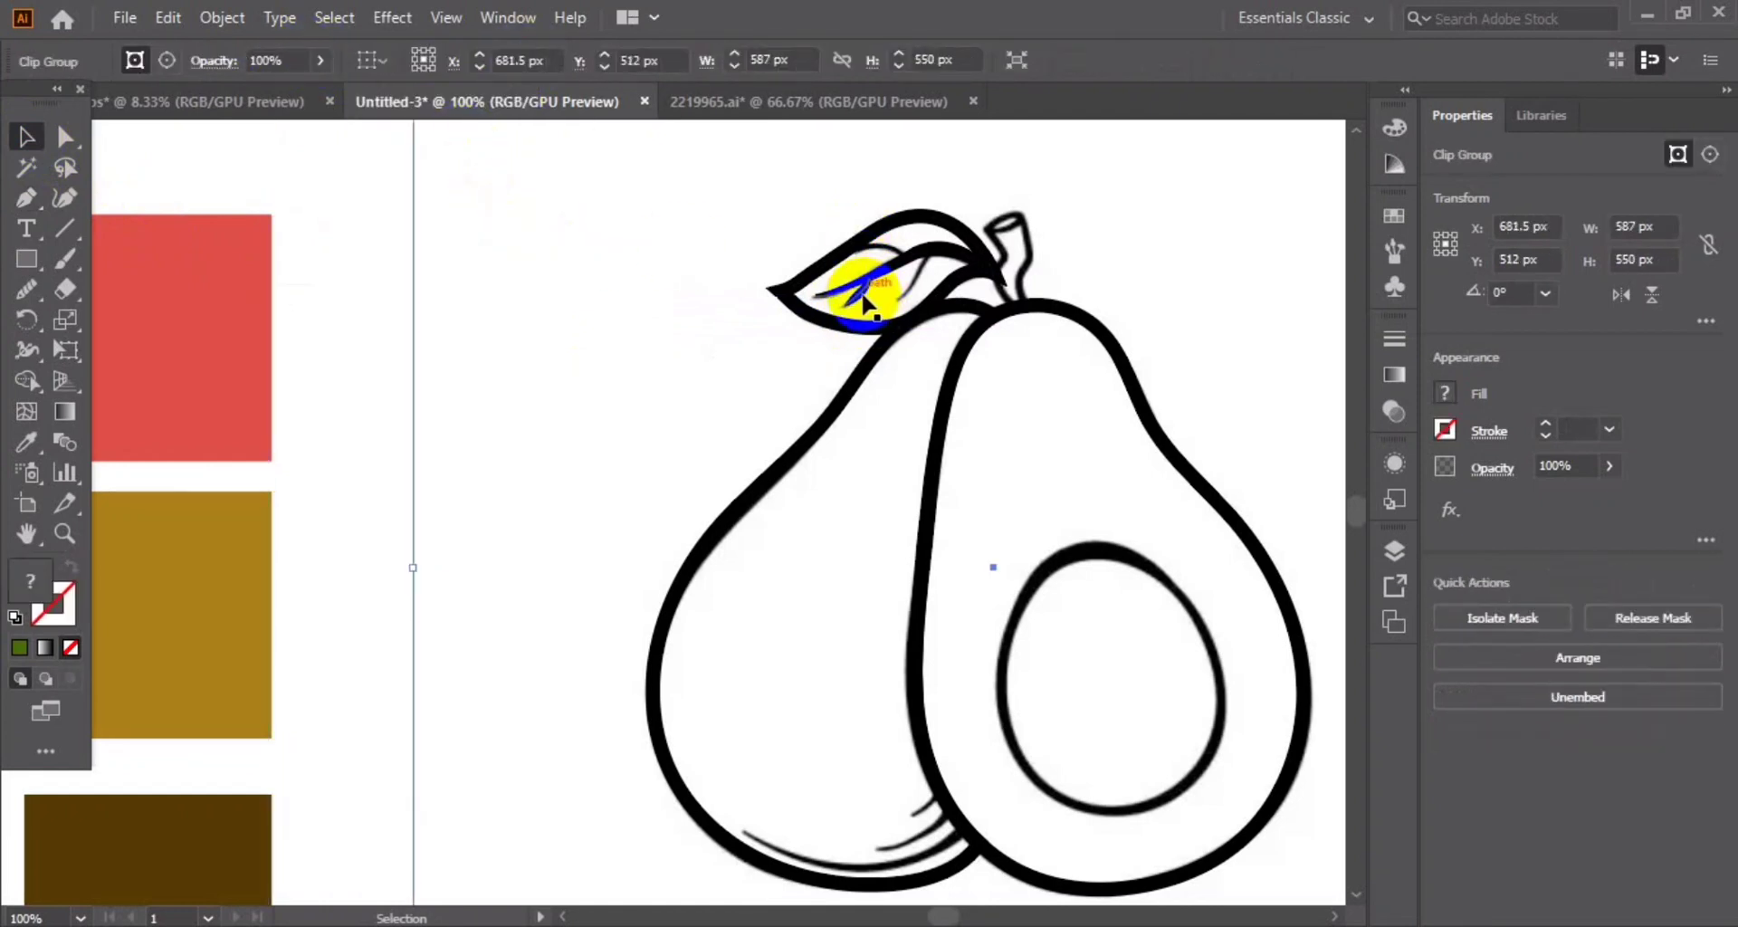
click(525, 76)
click(446, 272)
click(650, 303)
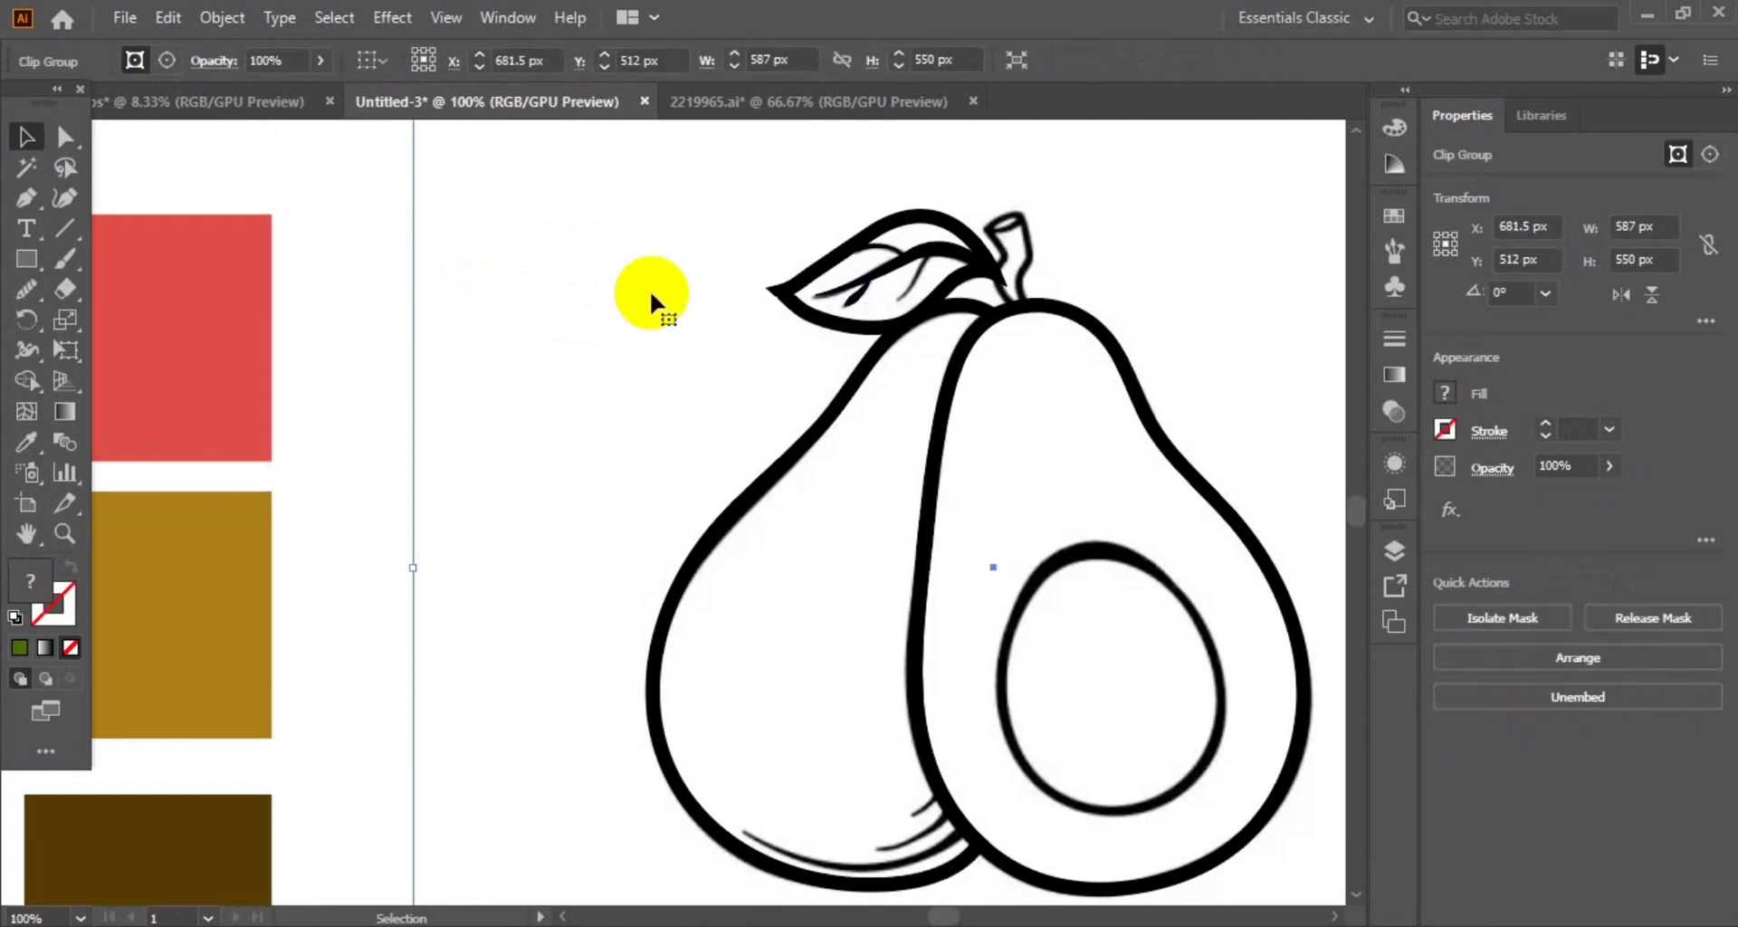
Draw a fourth short vein and give it a 3 pt black stroke
drag(52, 199, 102, 196)
click(930, 258)
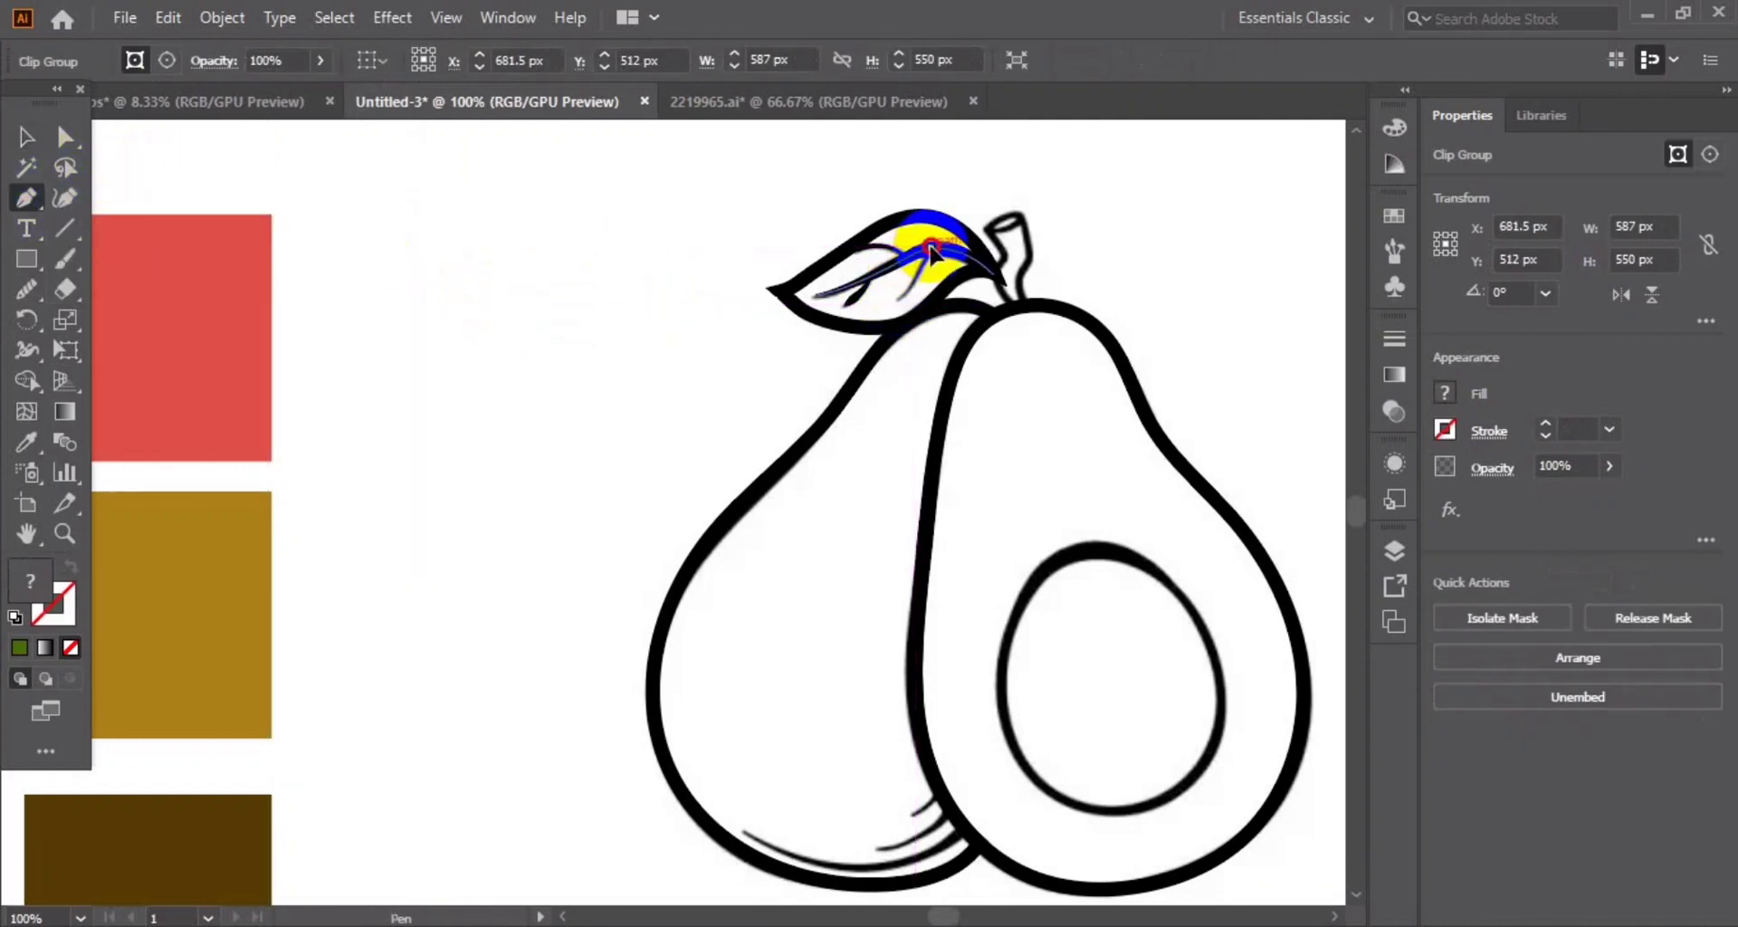
click(903, 301)
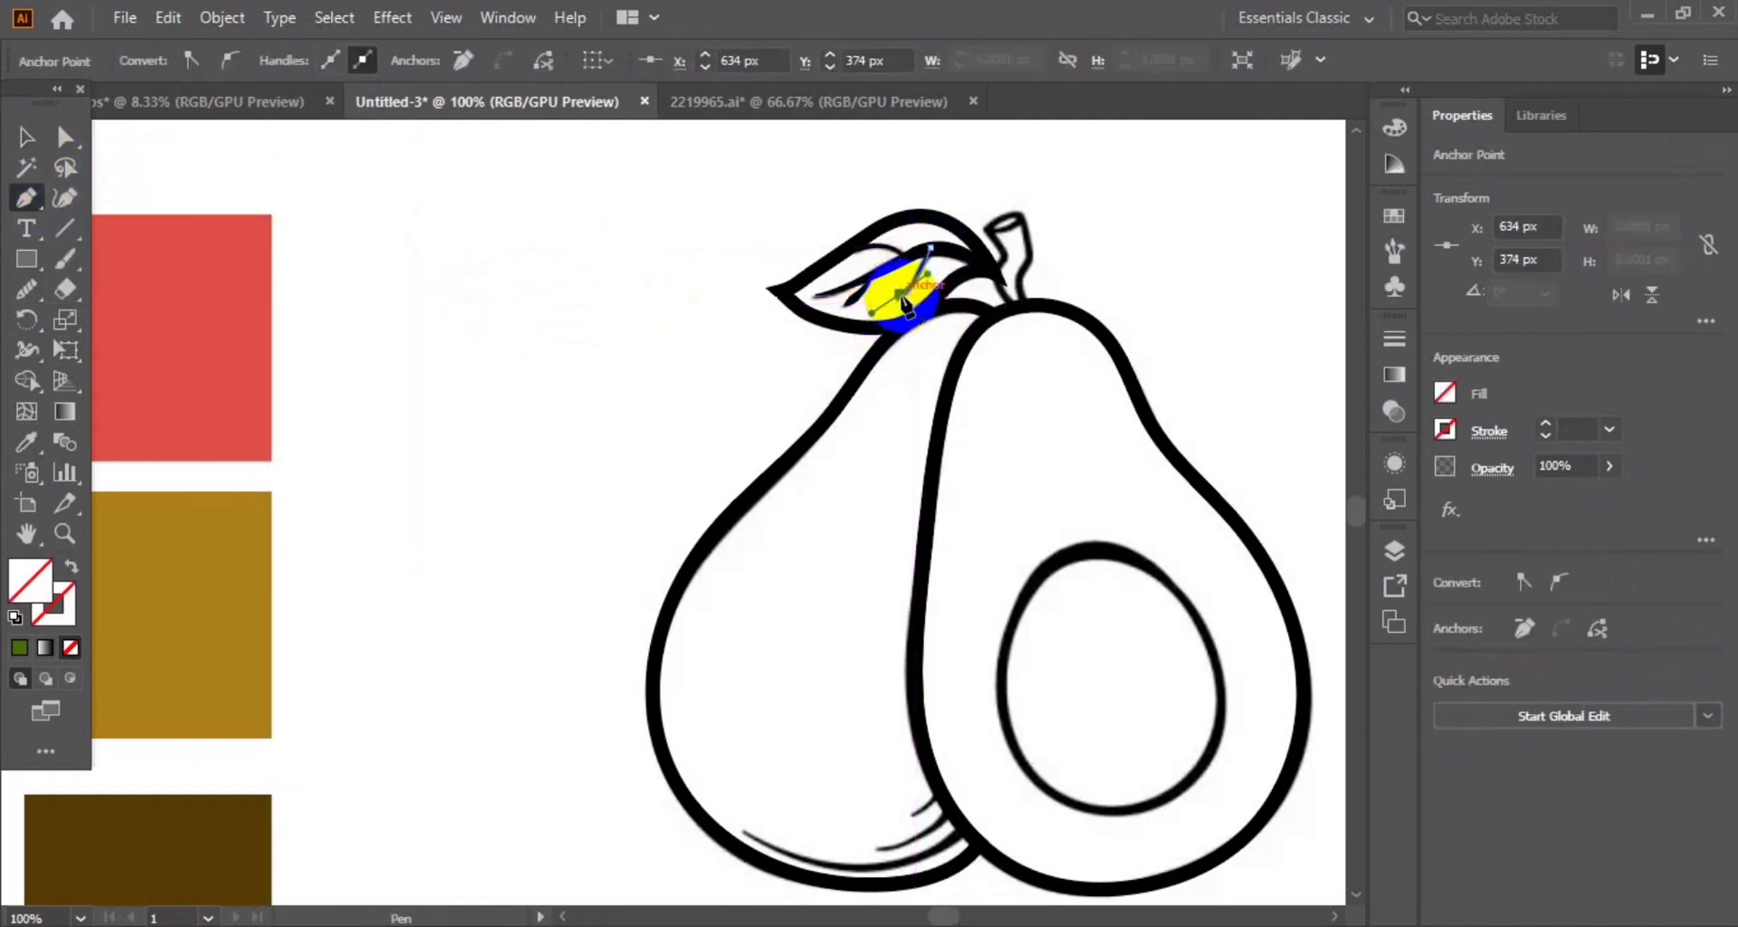
key(v)
click(961, 303)
click(921, 285)
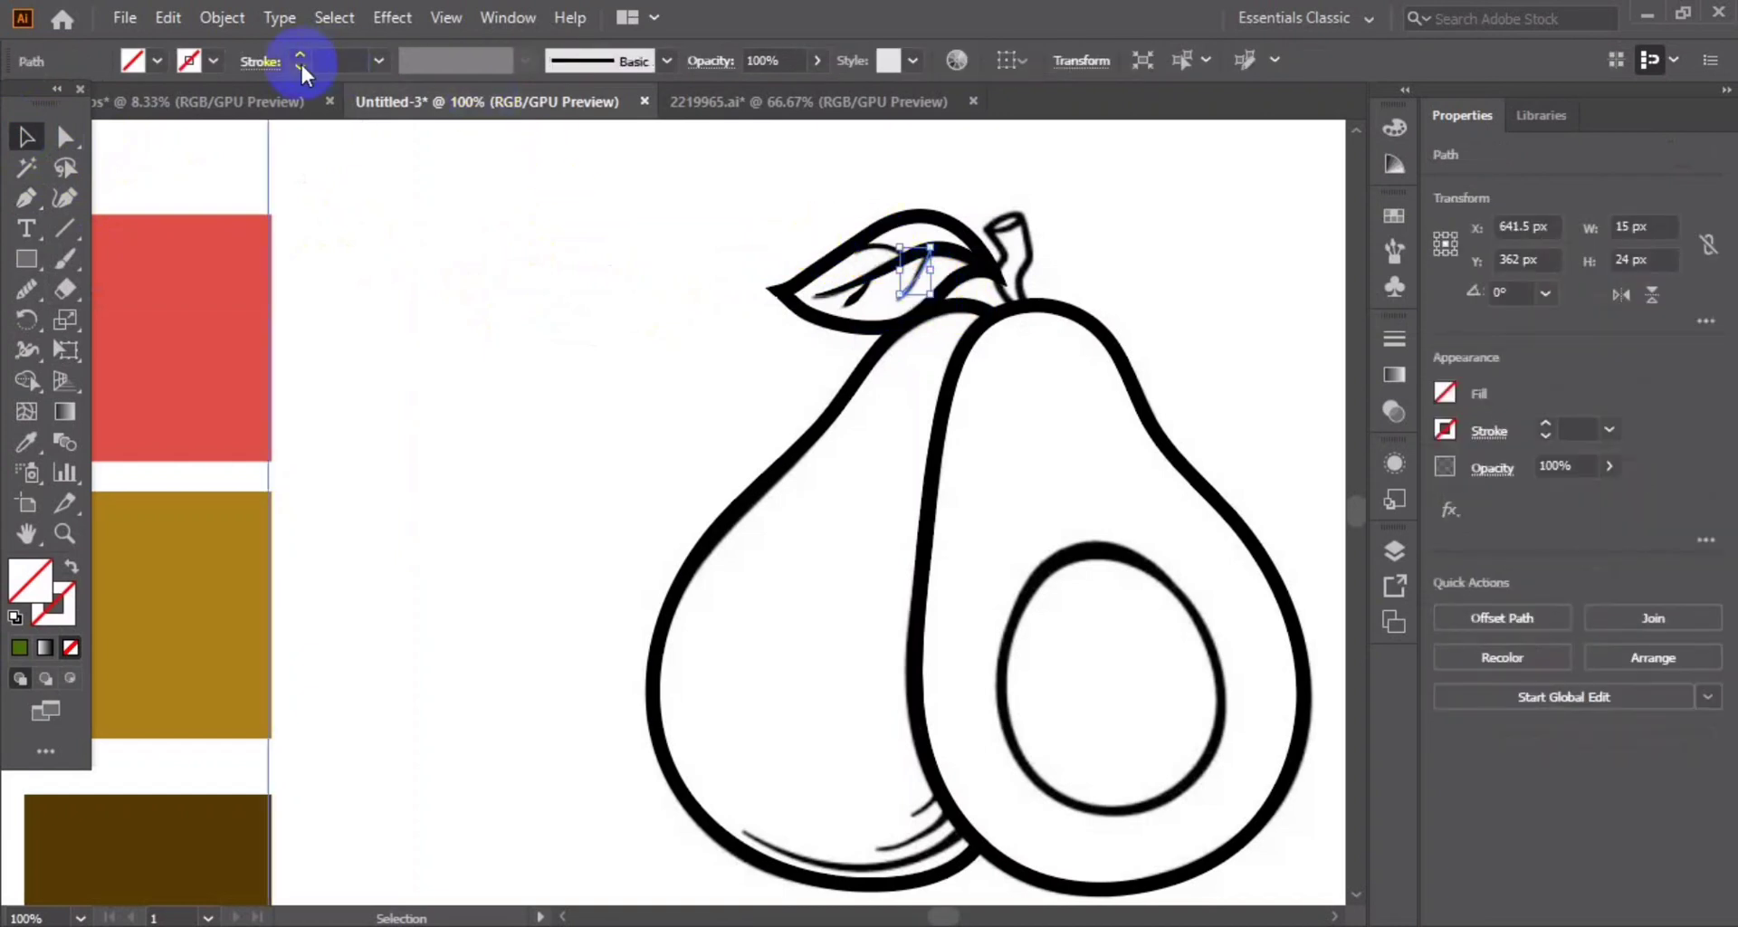
click(300, 54)
click(693, 289)
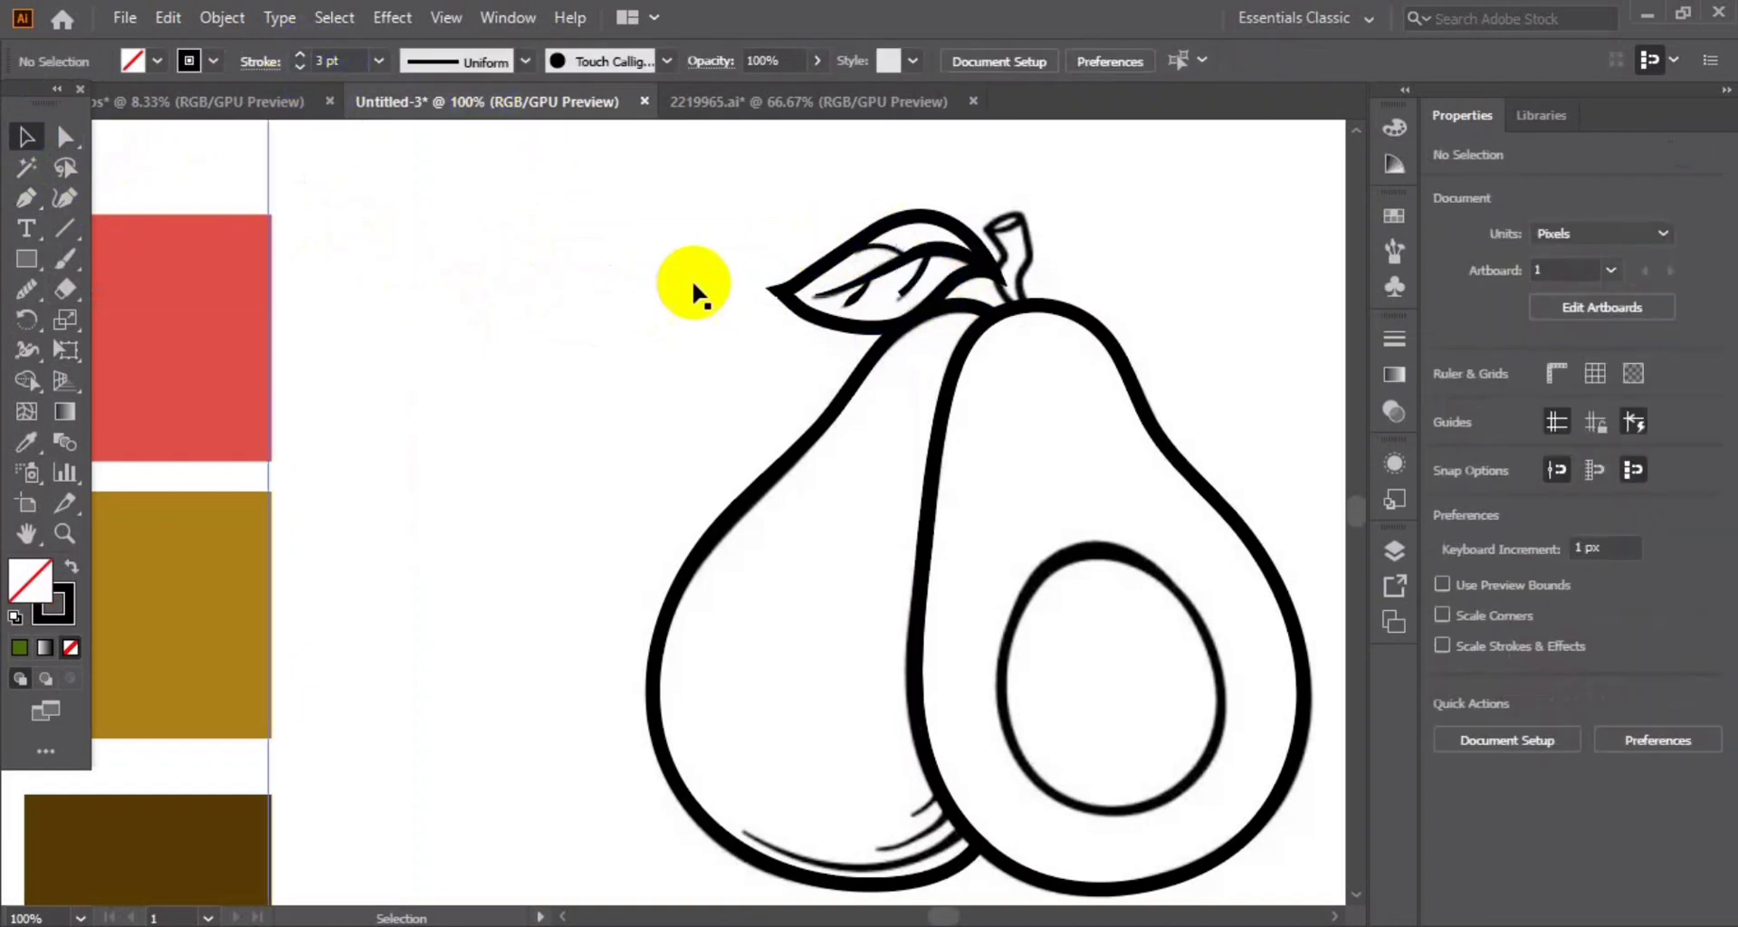
click(26, 197)
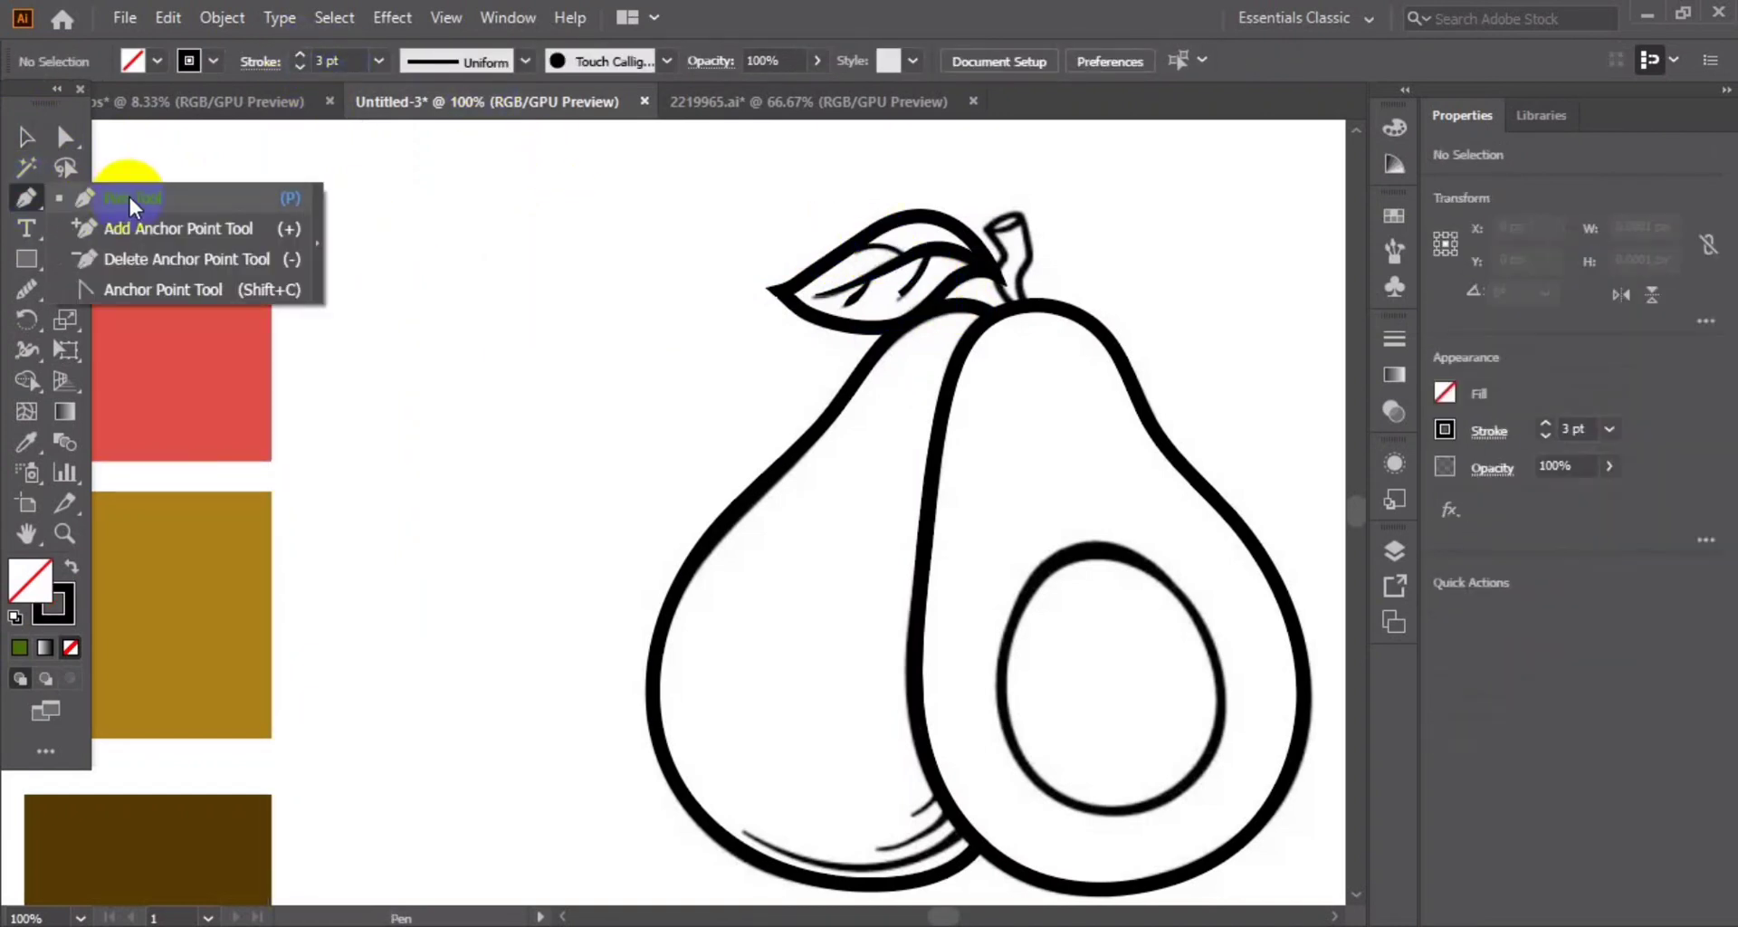
Pen-trace the stem with curved points from top to bottom
click(1020, 215)
mouse_move(1021, 257)
mouse_down()
mouse_move(1039, 264)
mouse_move(1023, 285)
mouse_up()
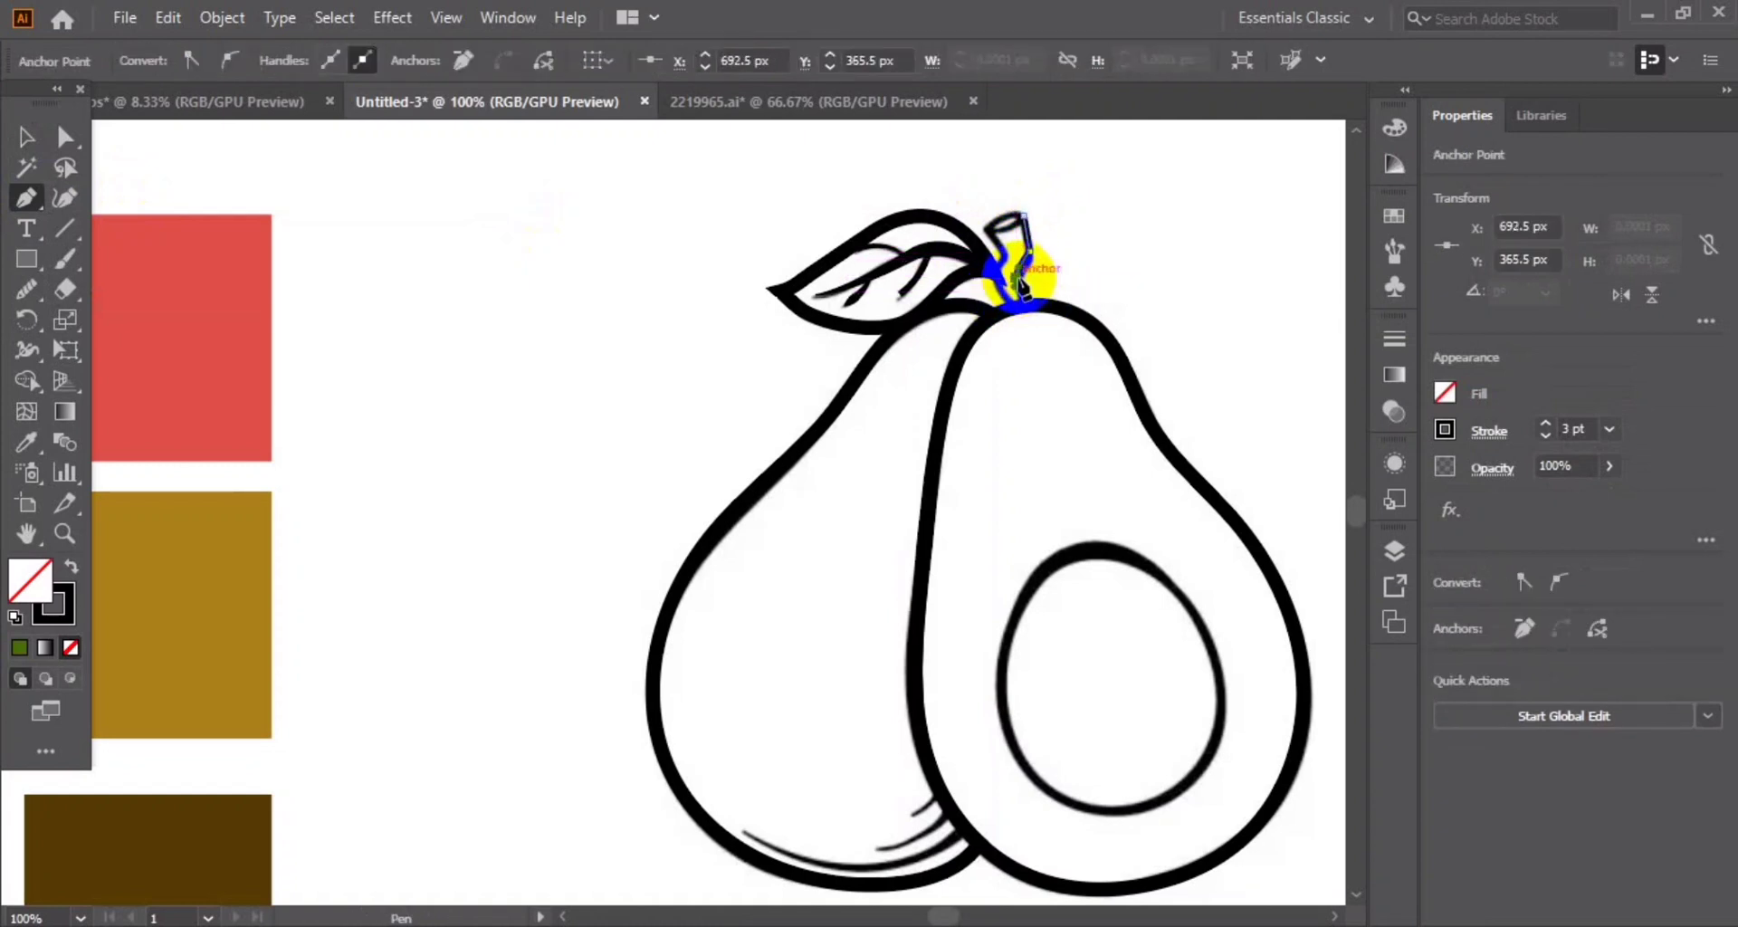
drag(1022, 305, 1027, 319)
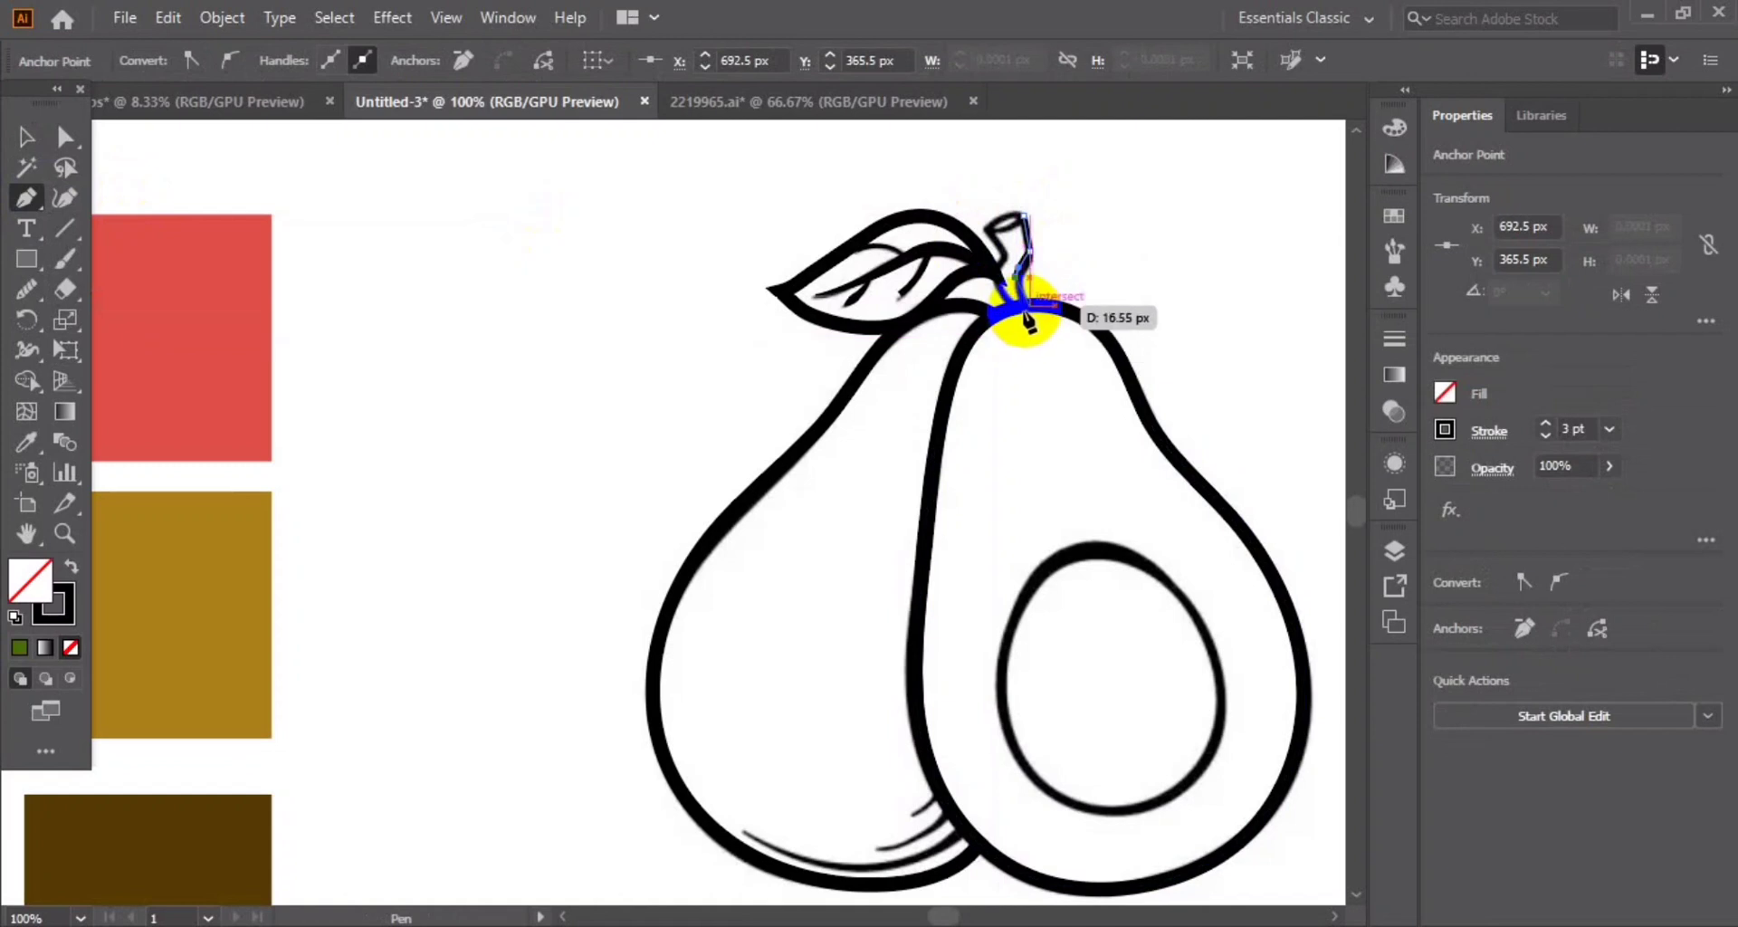
mouse_move(1027, 317)
mouse_down()
mouse_move(1000, 317)
mouse_move(1014, 262)
mouse_move(993, 240)
mouse_up()
click(19, 136)
click(361, 182)
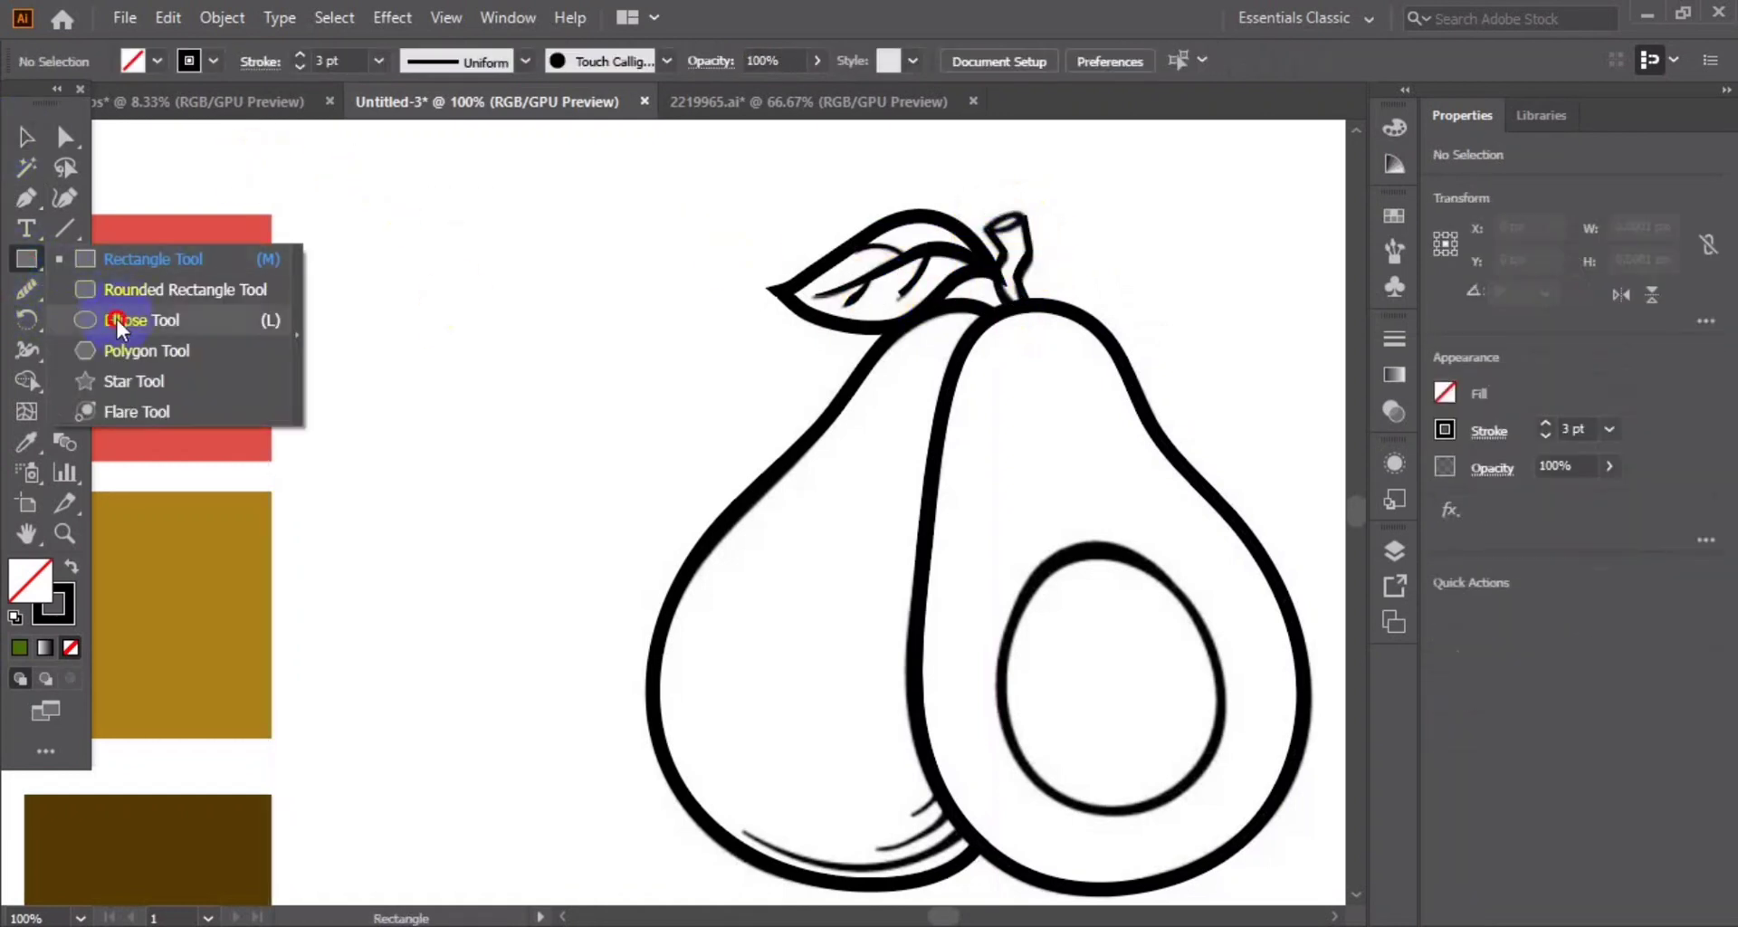
Draw a small flattened ellipse and place it on top of the stem
drag(29, 269, 136, 310)
mouse_move(520, 371)
mouse_down()
mouse_move(540, 391)
mouse_move(995, 233)
mouse_up()
click(25, 135)
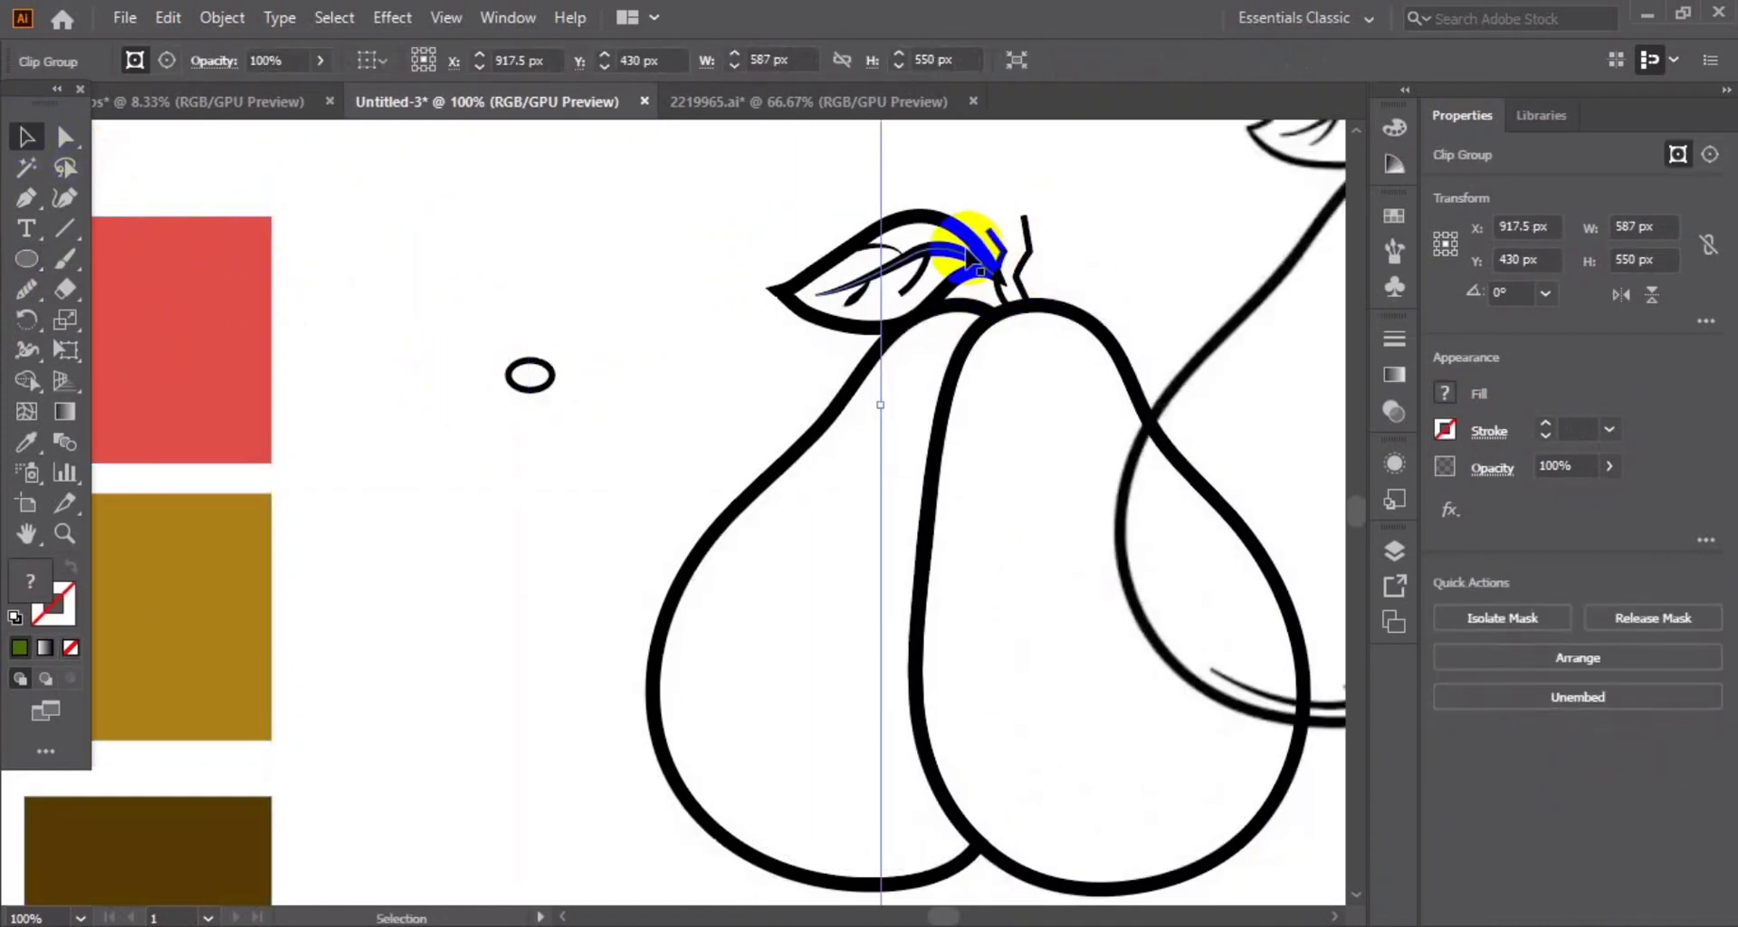
key(ctrl+z)
click(422, 403)
mouse_move(547, 385)
mouse_down()
mouse_move(876, 344)
mouse_move(1009, 223)
mouse_up()
click(563, 318)
Zoom out to the whole avocado and undo the accidental duplicate copy
key(ctrl+minus)
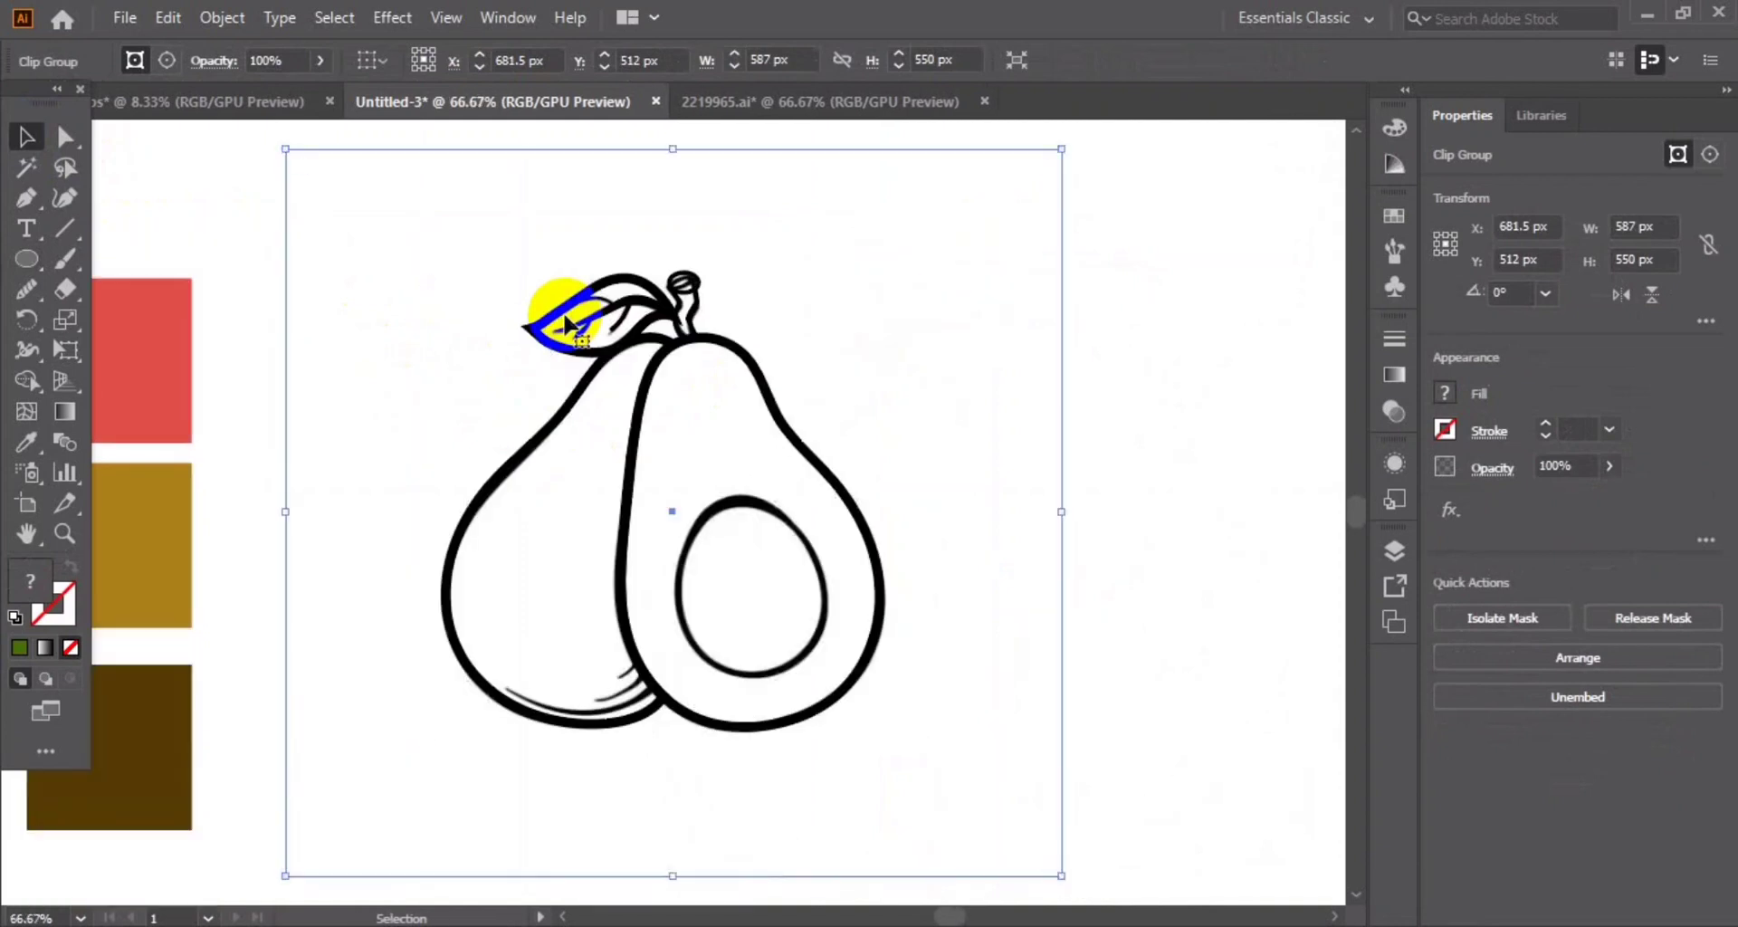
drag(769, 292, 1001, 337)
key(ctrl+z)
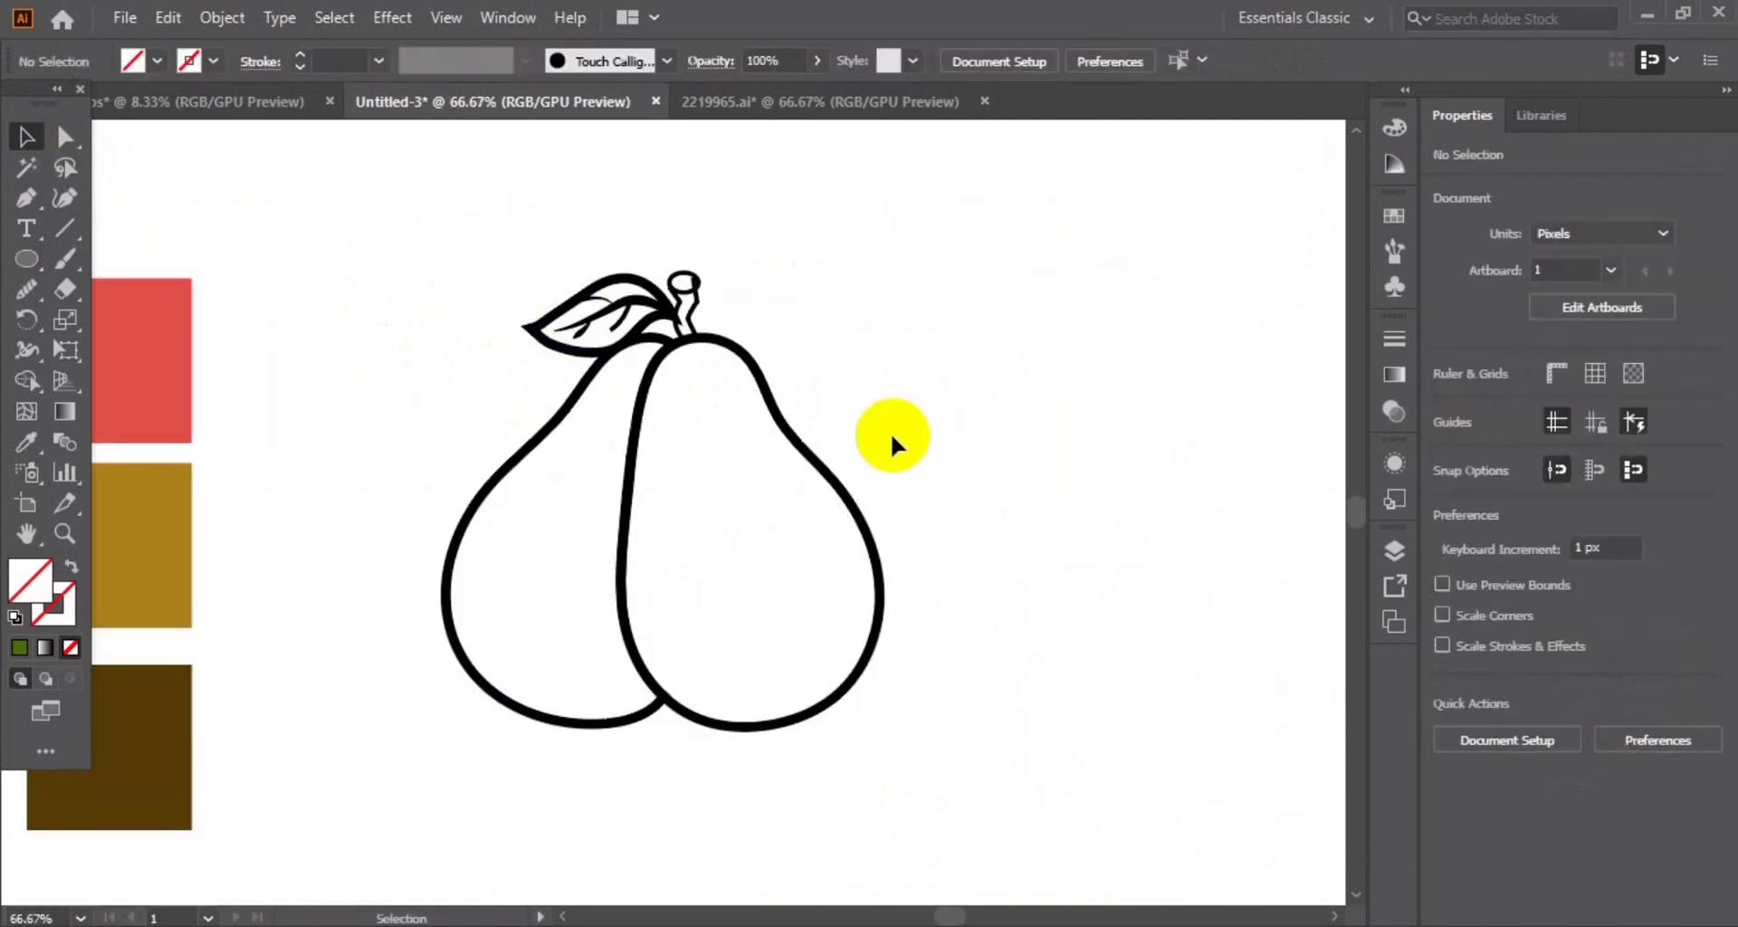
key(ctrl+shift+z)
key(ctrl+z)
Pen-trace a closed oval around the pit with a 7 pt stroke
click(25, 197)
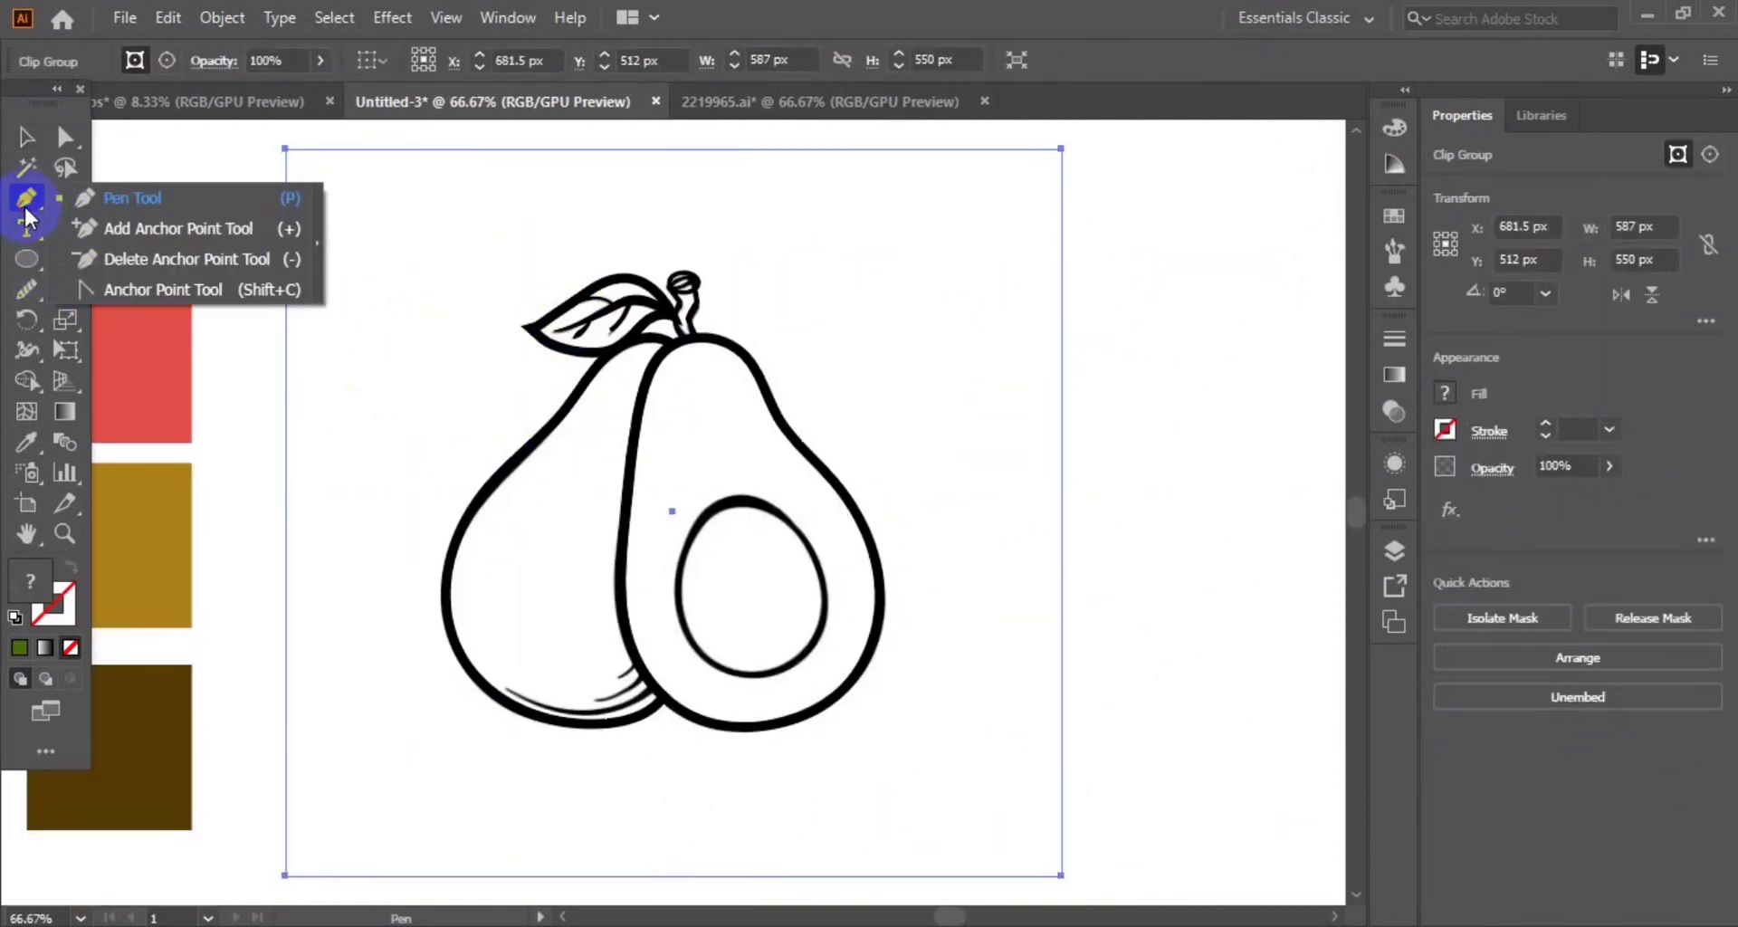
click(712, 502)
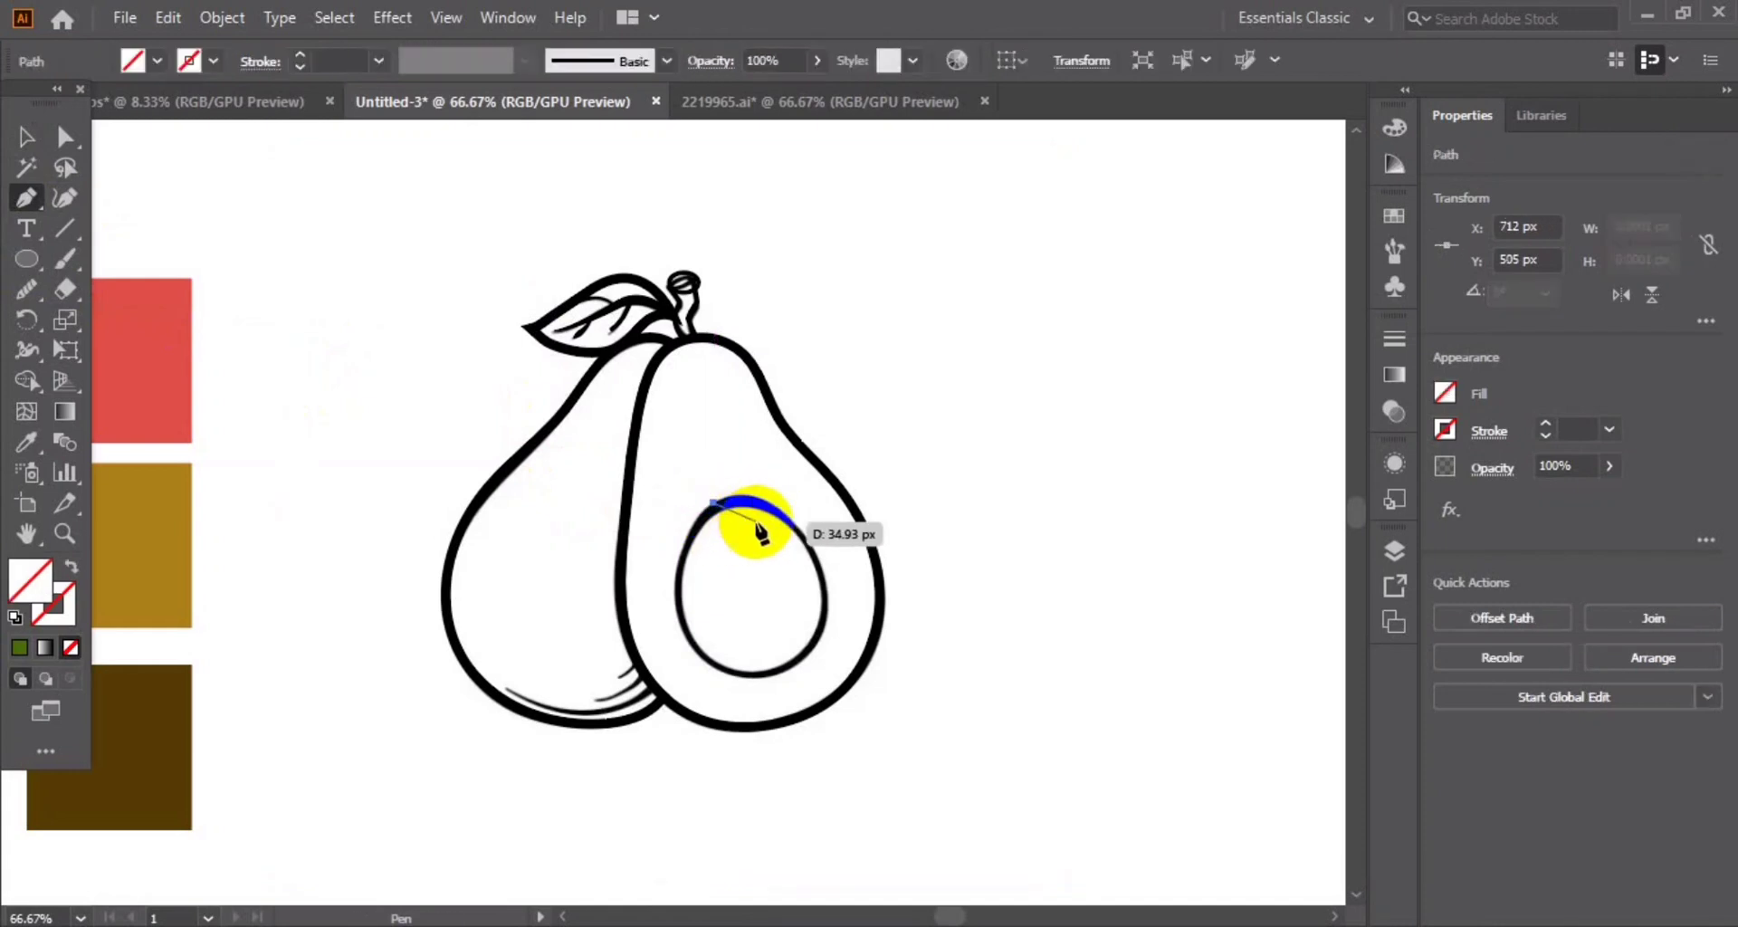
click(298, 54)
click(298, 54)
click(299, 54)
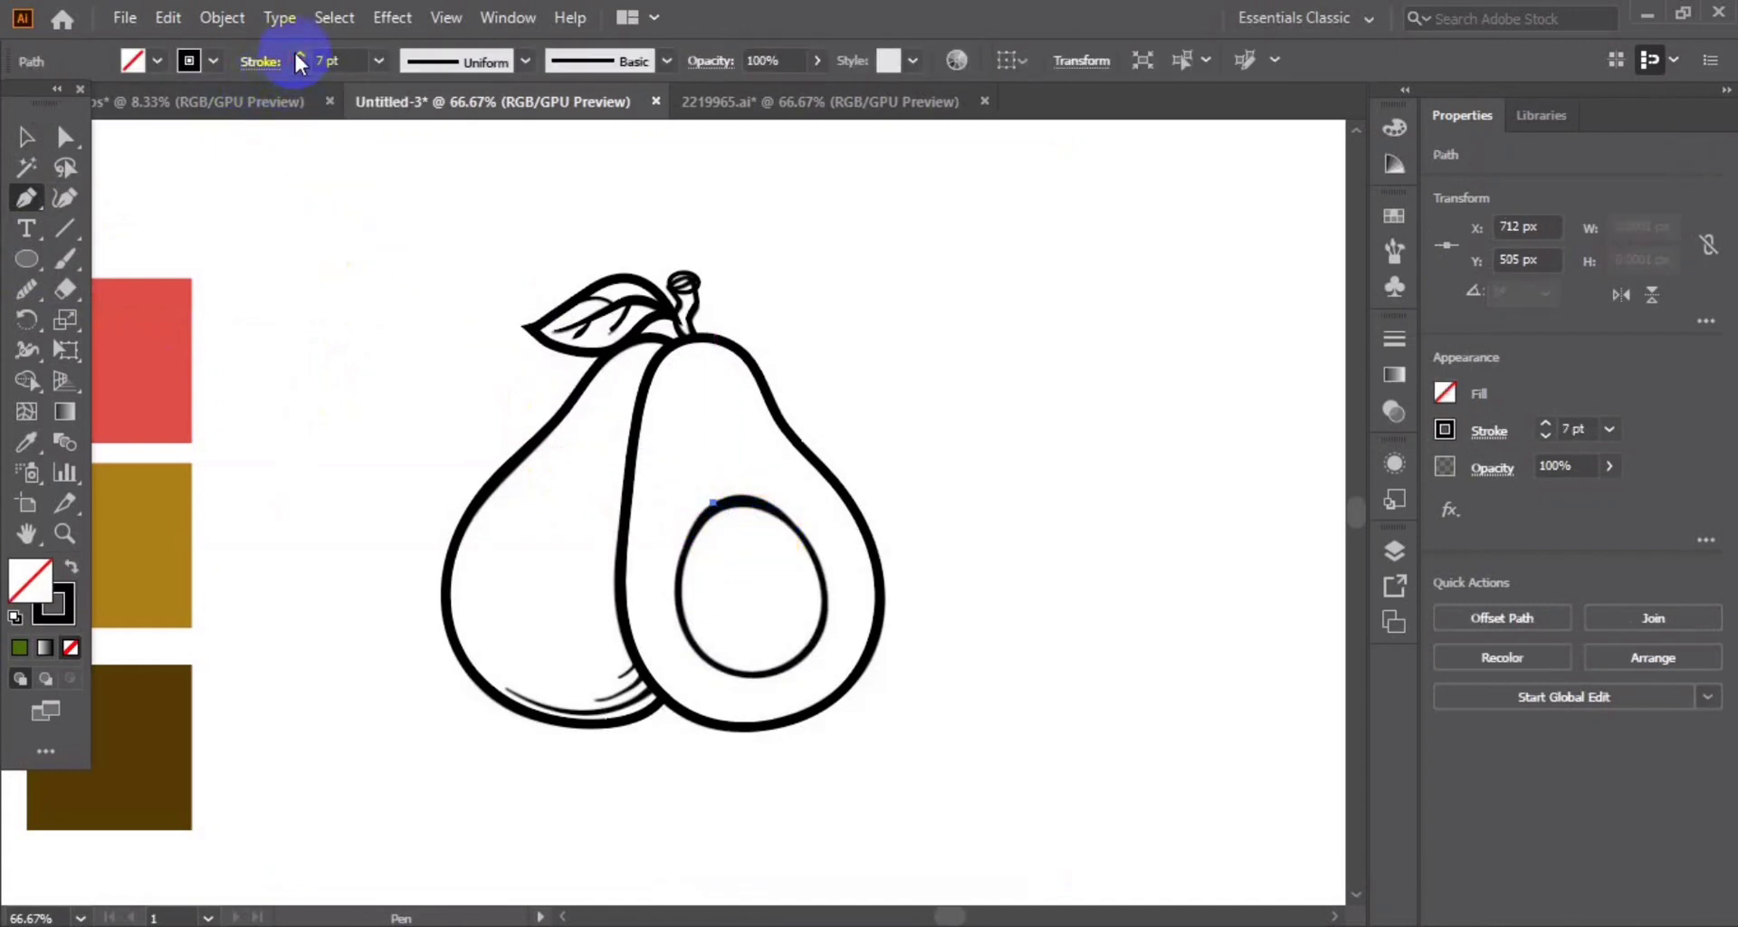
drag(826, 584, 855, 689)
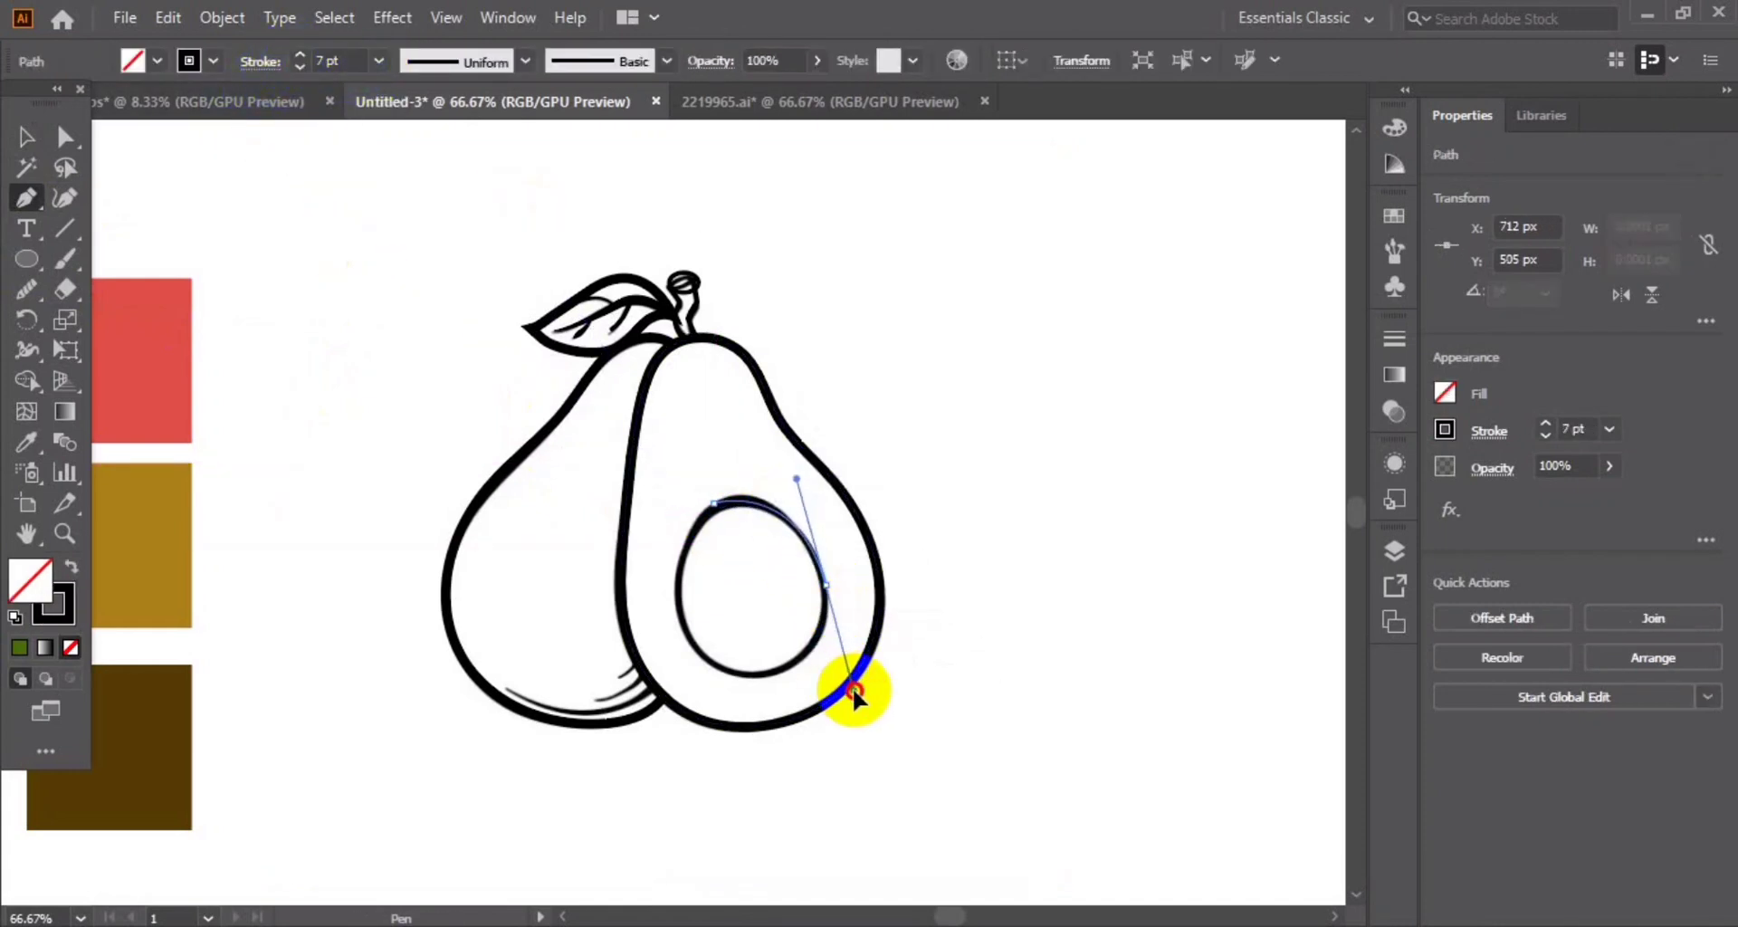
mouse_move(737, 673)
mouse_down()
mouse_move(646, 675)
mouse_move(691, 579)
mouse_move(679, 503)
mouse_move(670, 532)
mouse_up()
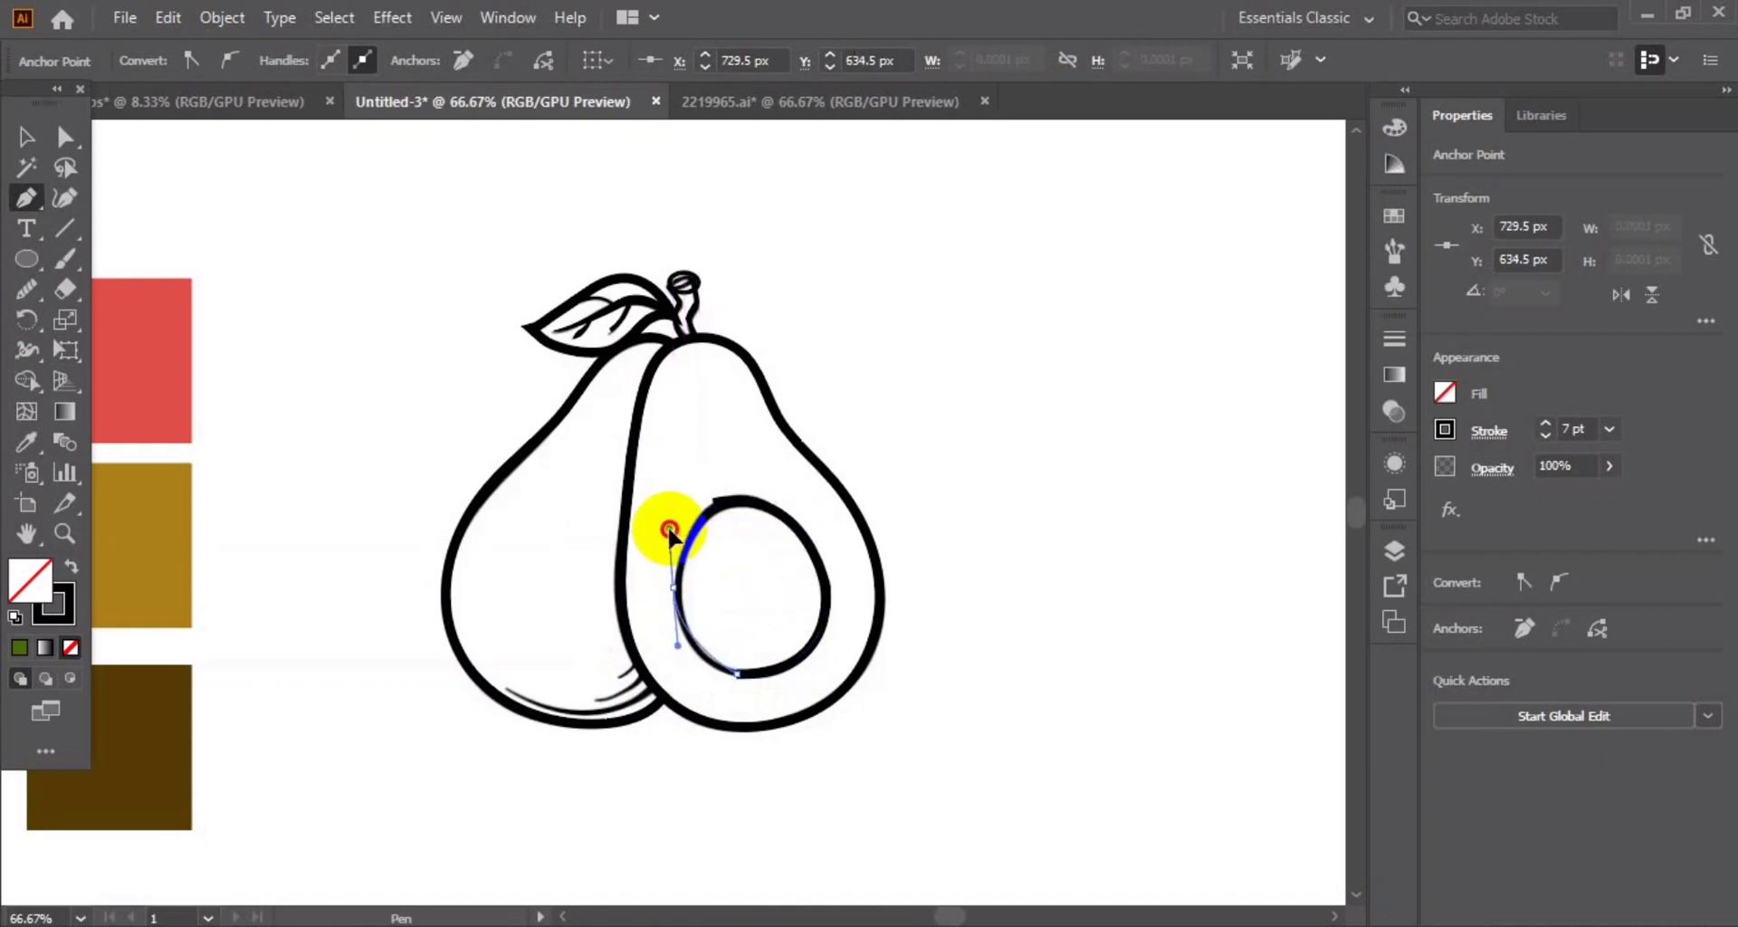
click(715, 504)
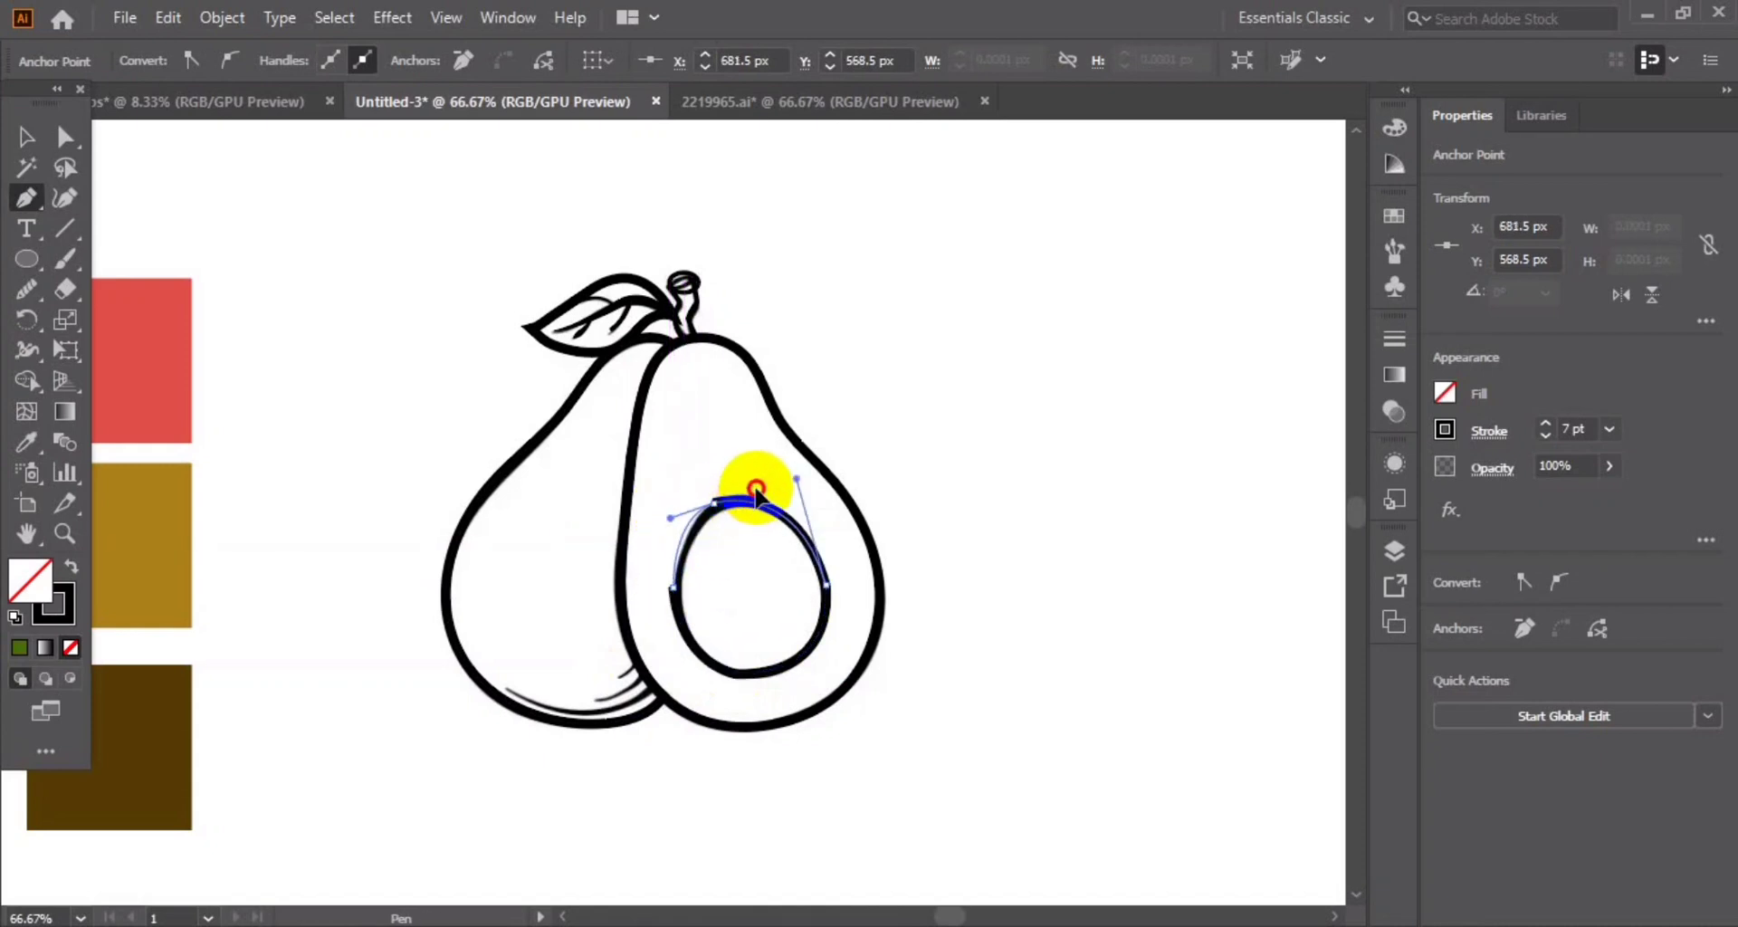
Smooth the pit outline's curve, then select the whole traced artwork
click(25, 136)
click(728, 497)
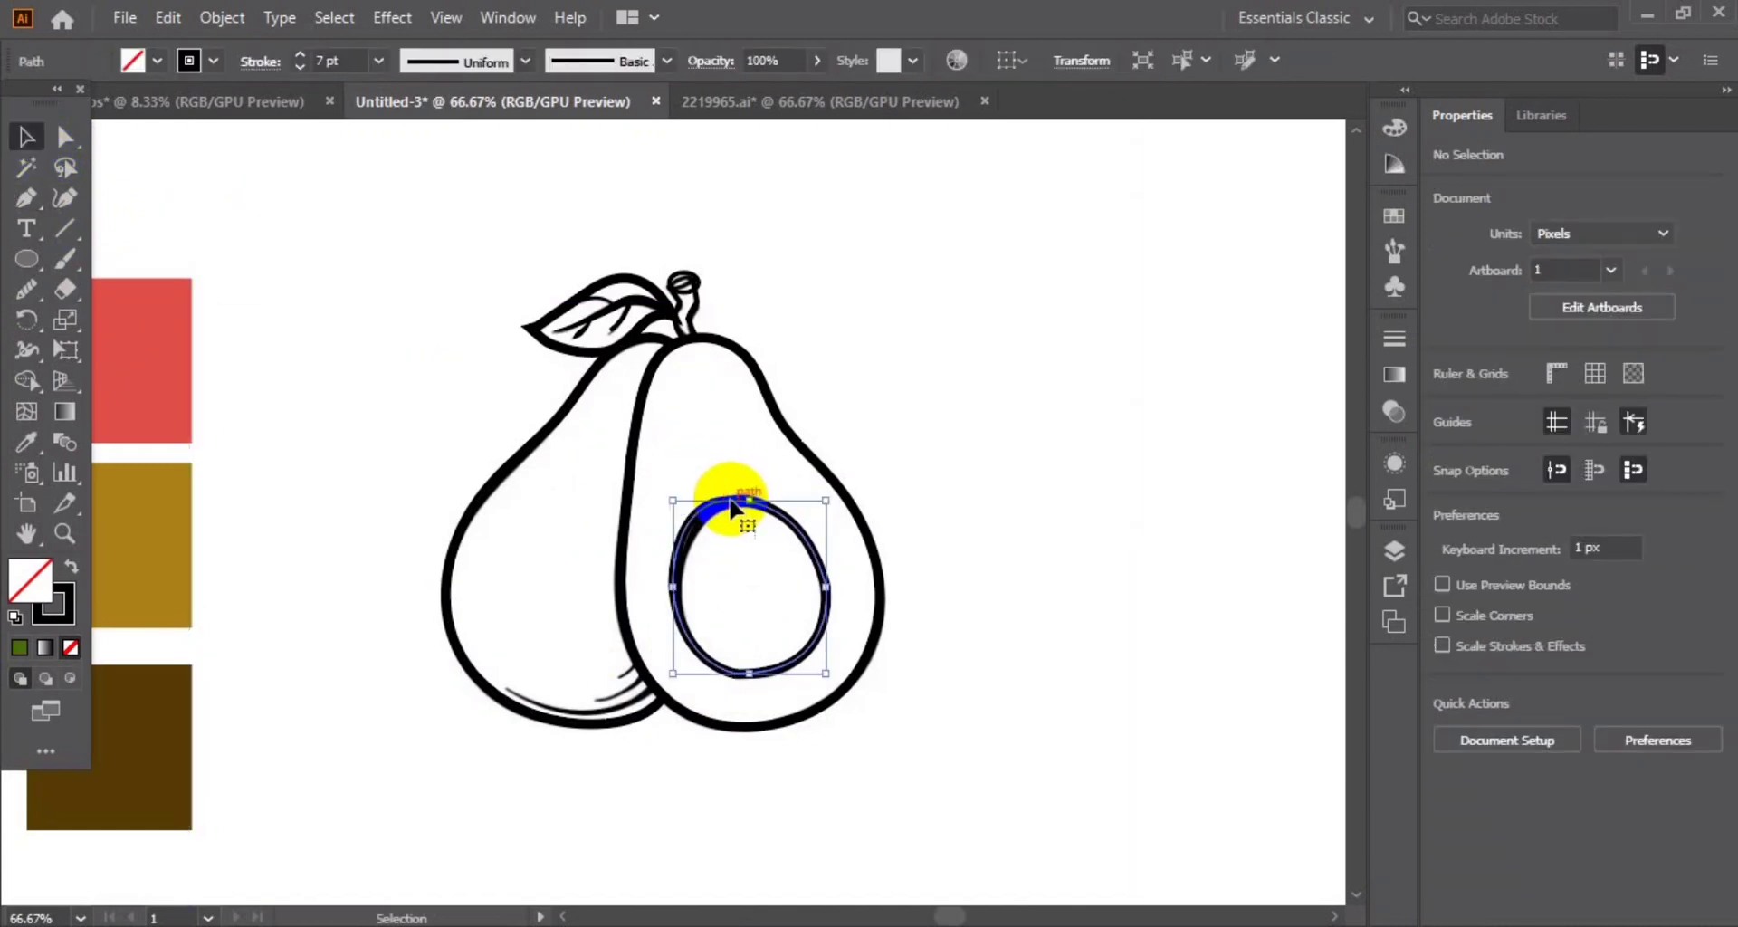
drag(27, 289, 136, 345)
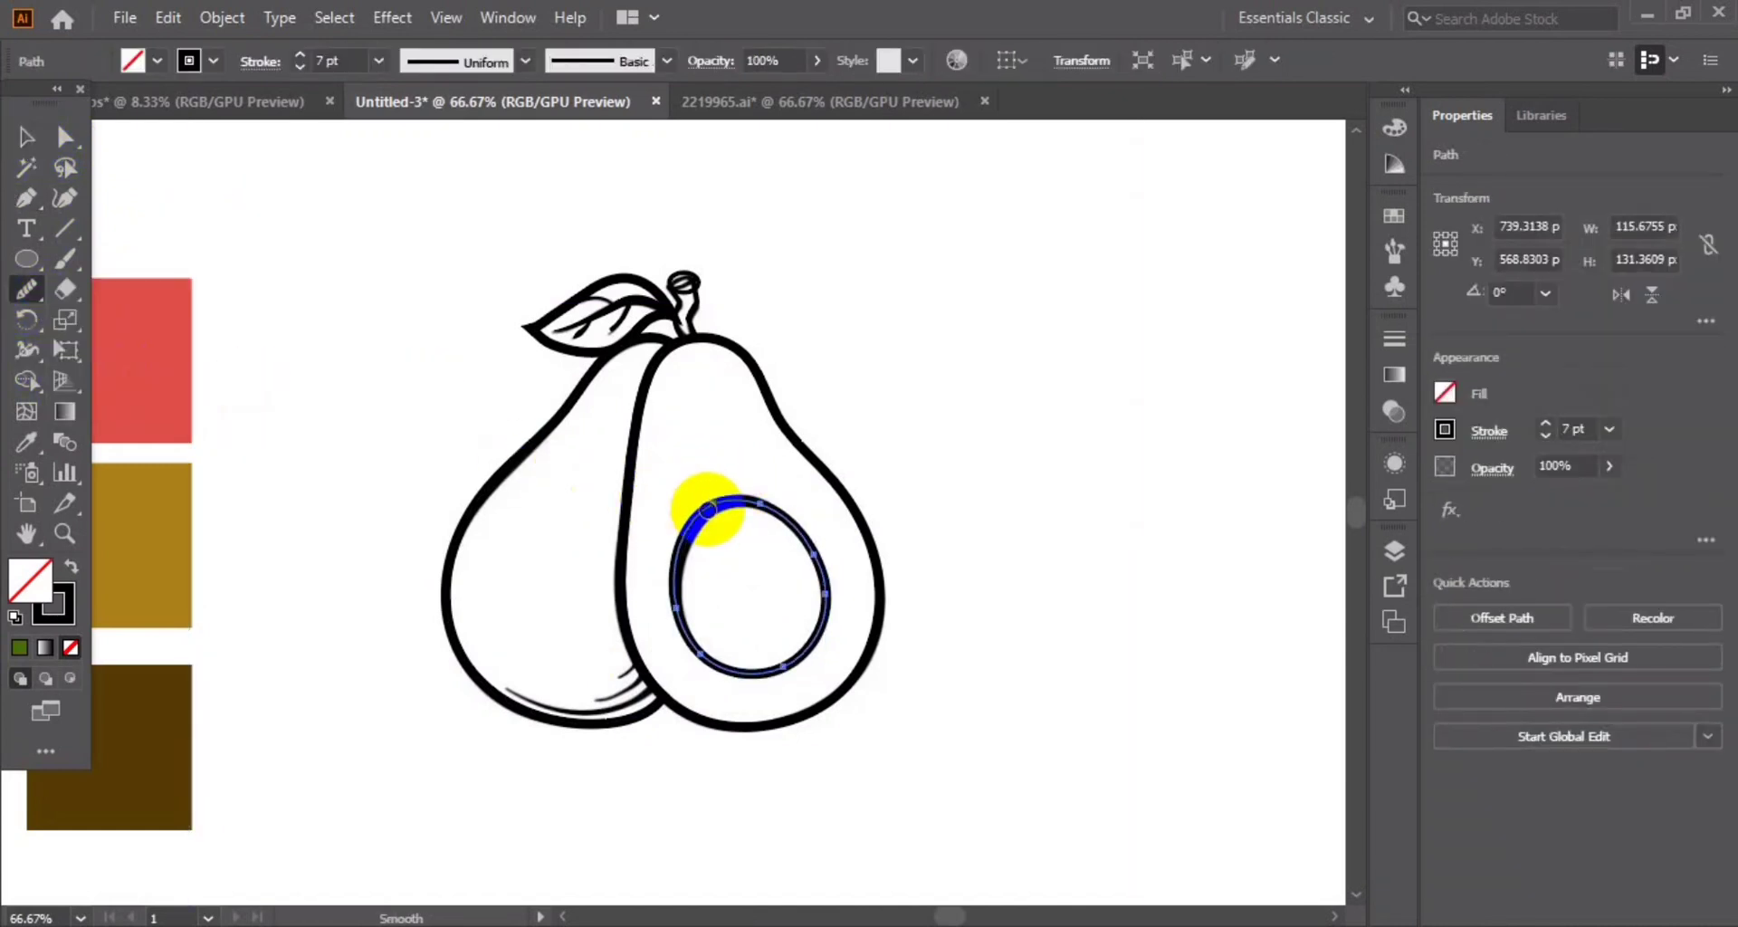
drag(703, 504, 674, 588)
click(25, 136)
click(284, 217)
Hide the reference sketch and frame the drawing and swatches in view
key(ctrl+minus)
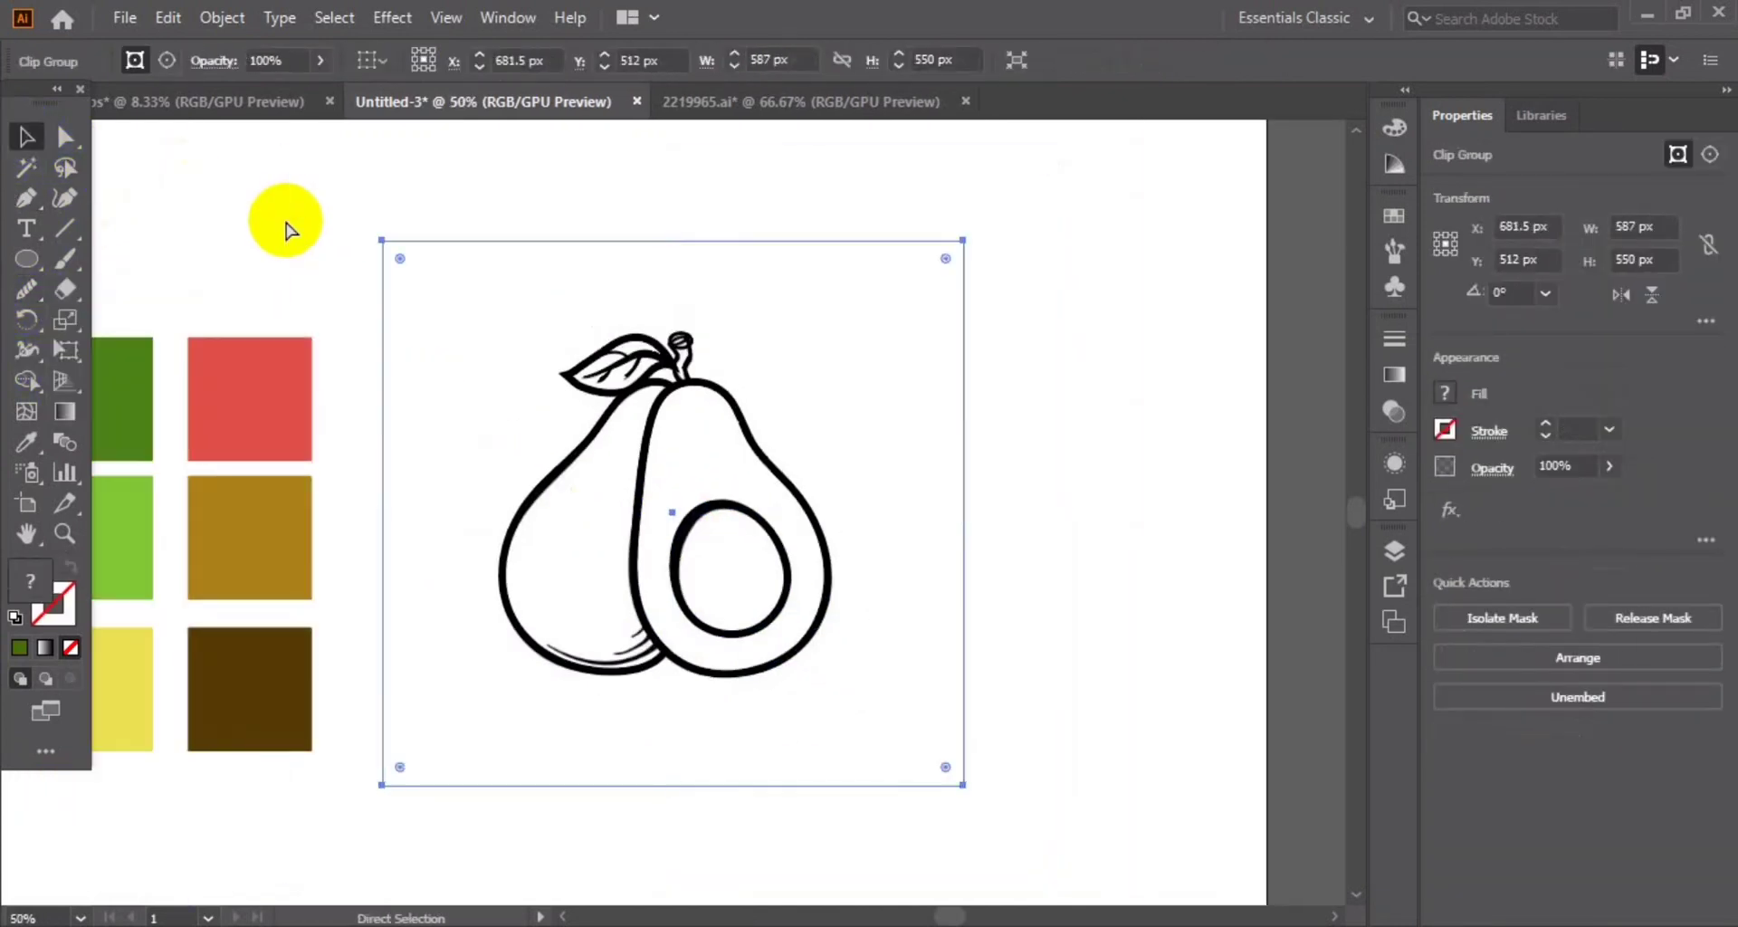
key(ctrl+minus)
click(1143, 389)
key(ctrl+v)
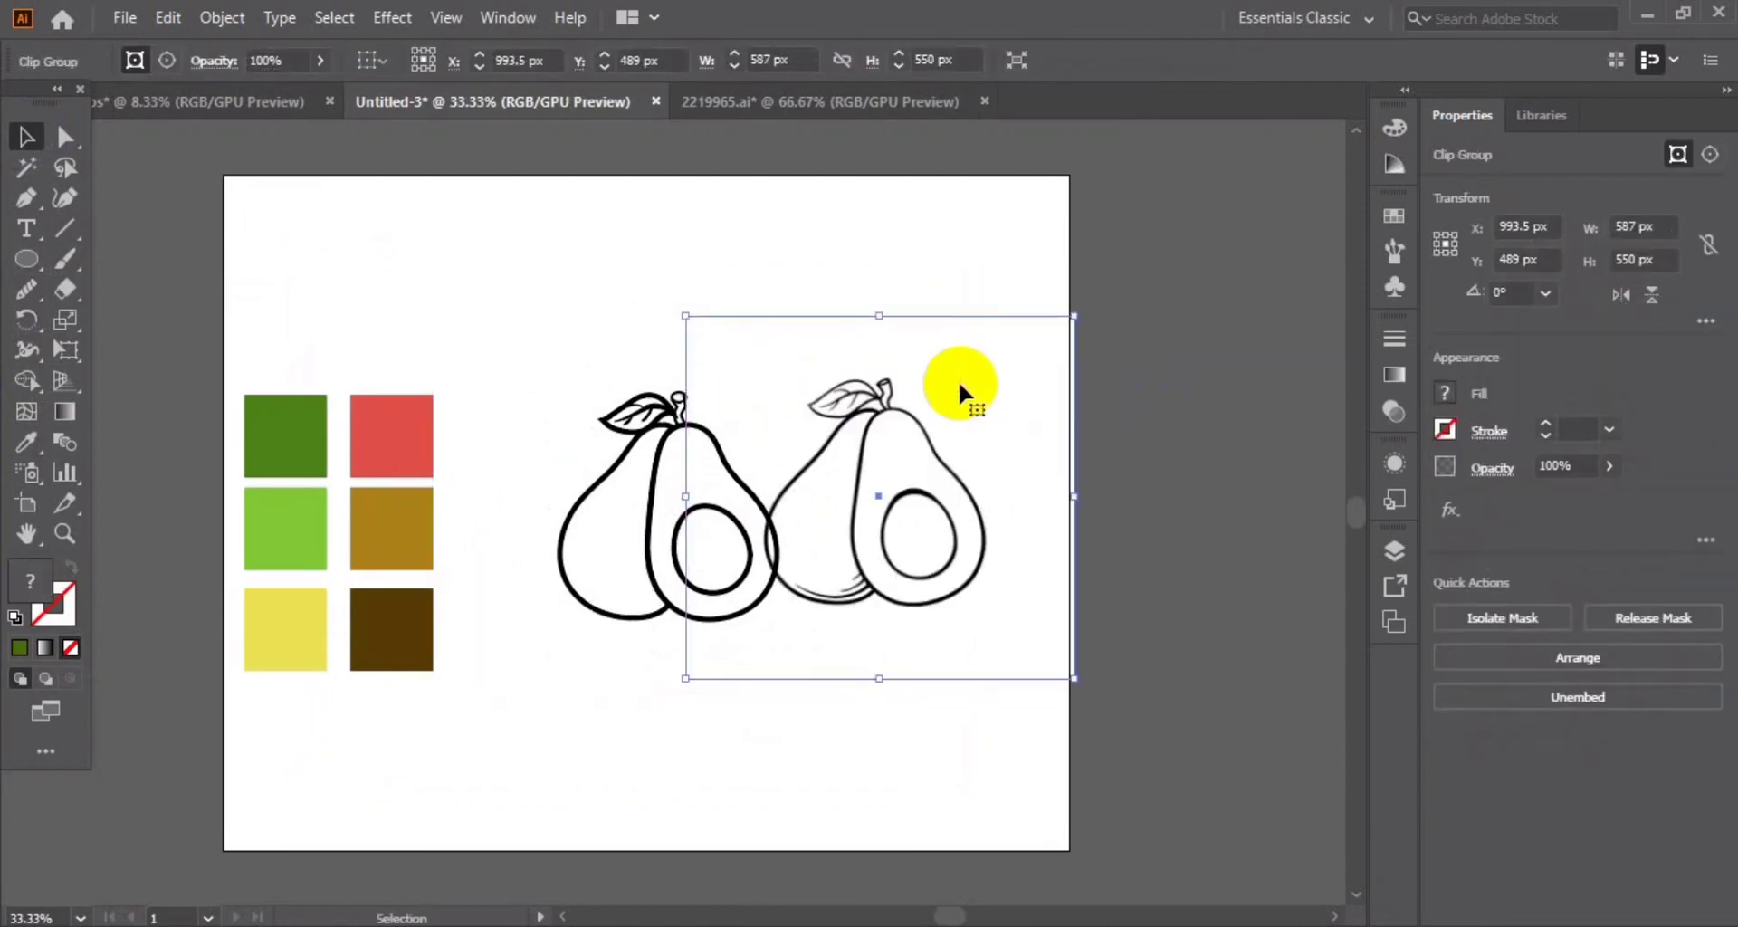
key(ctrl+z)
key(ctrl+plus)
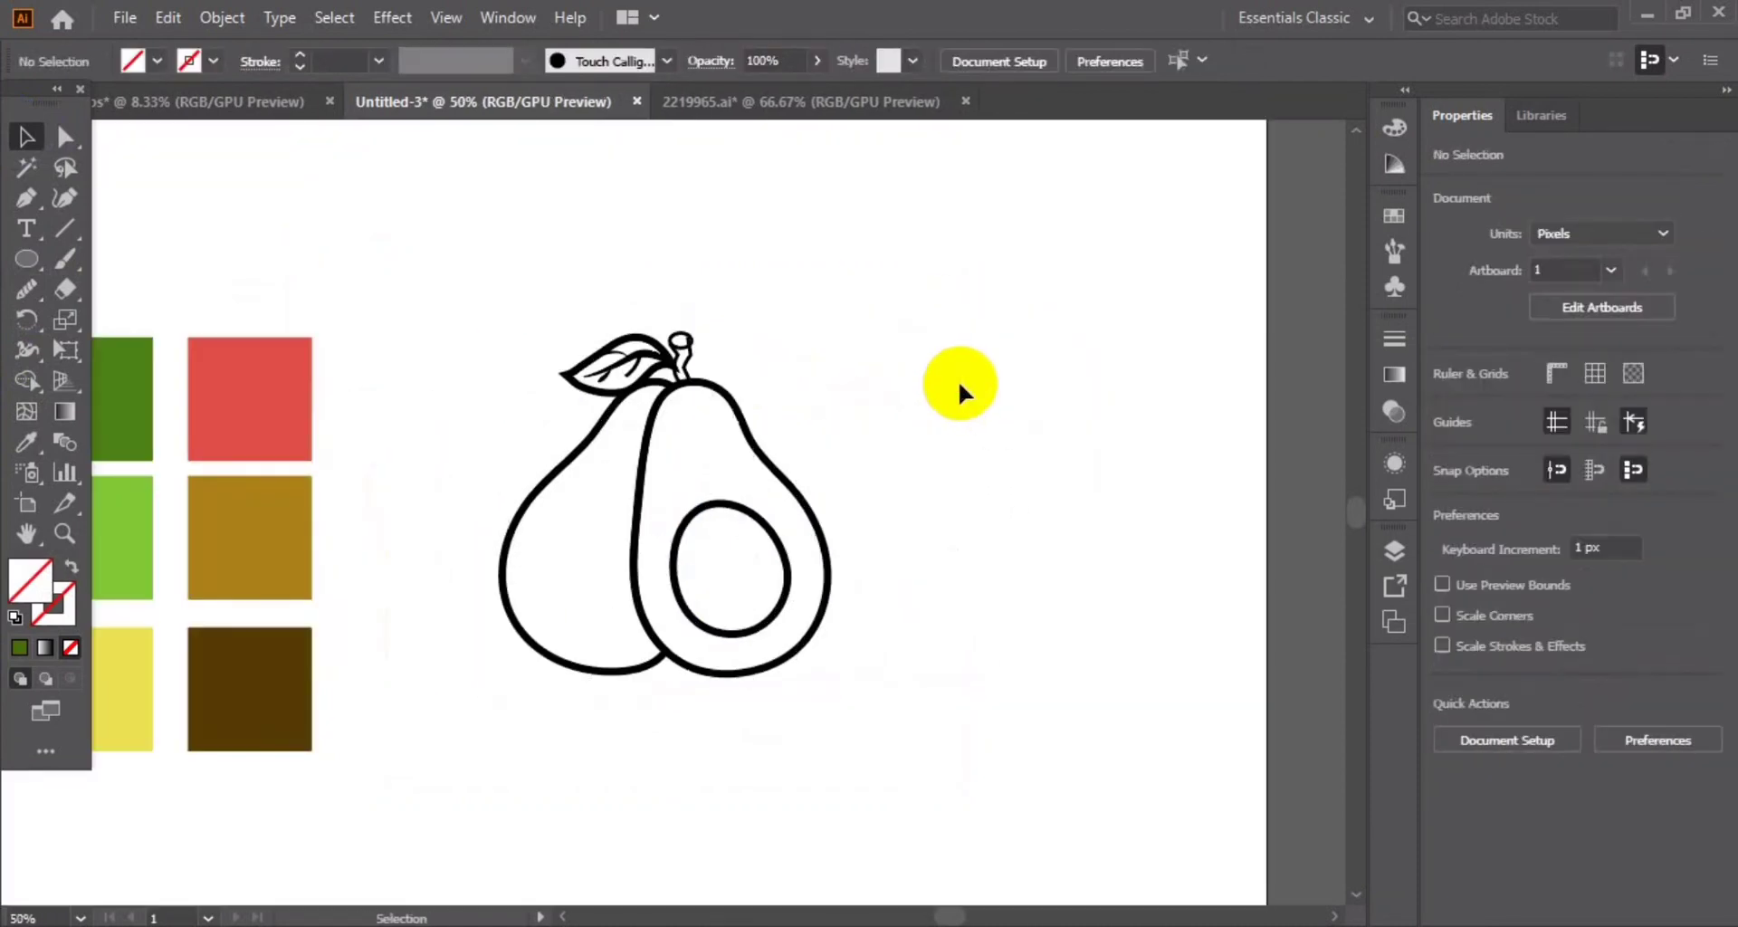
click(564, 916)
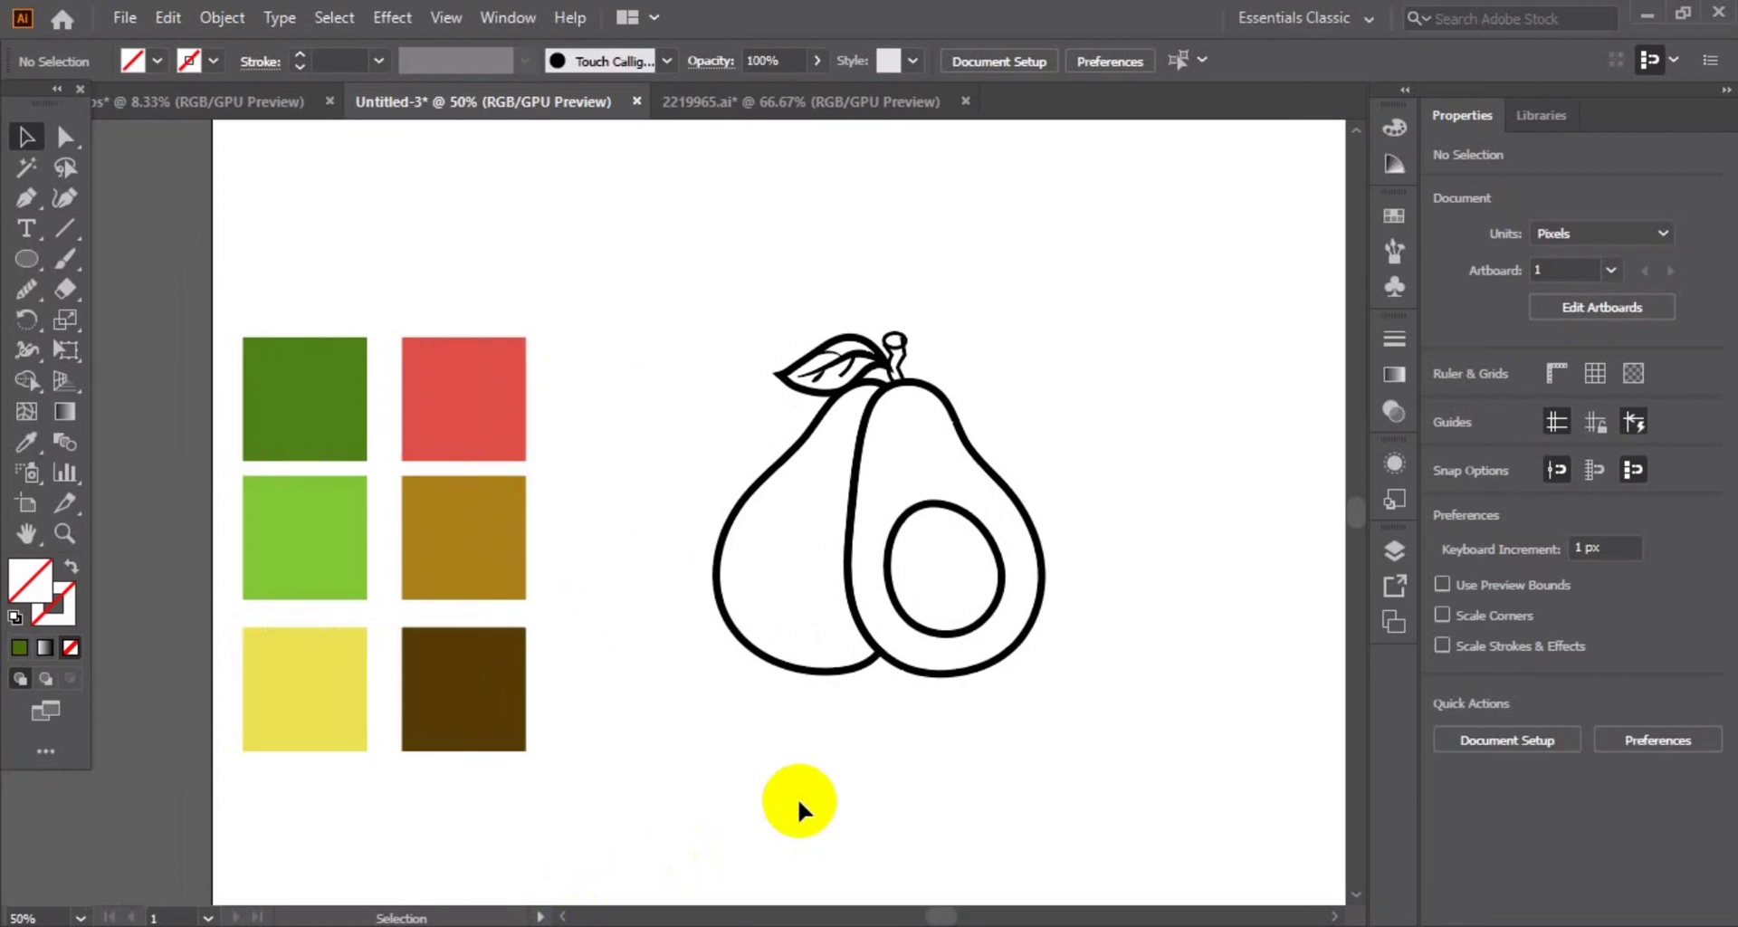
Fill both avocado halves with the dark green swatch colour
click(1038, 540)
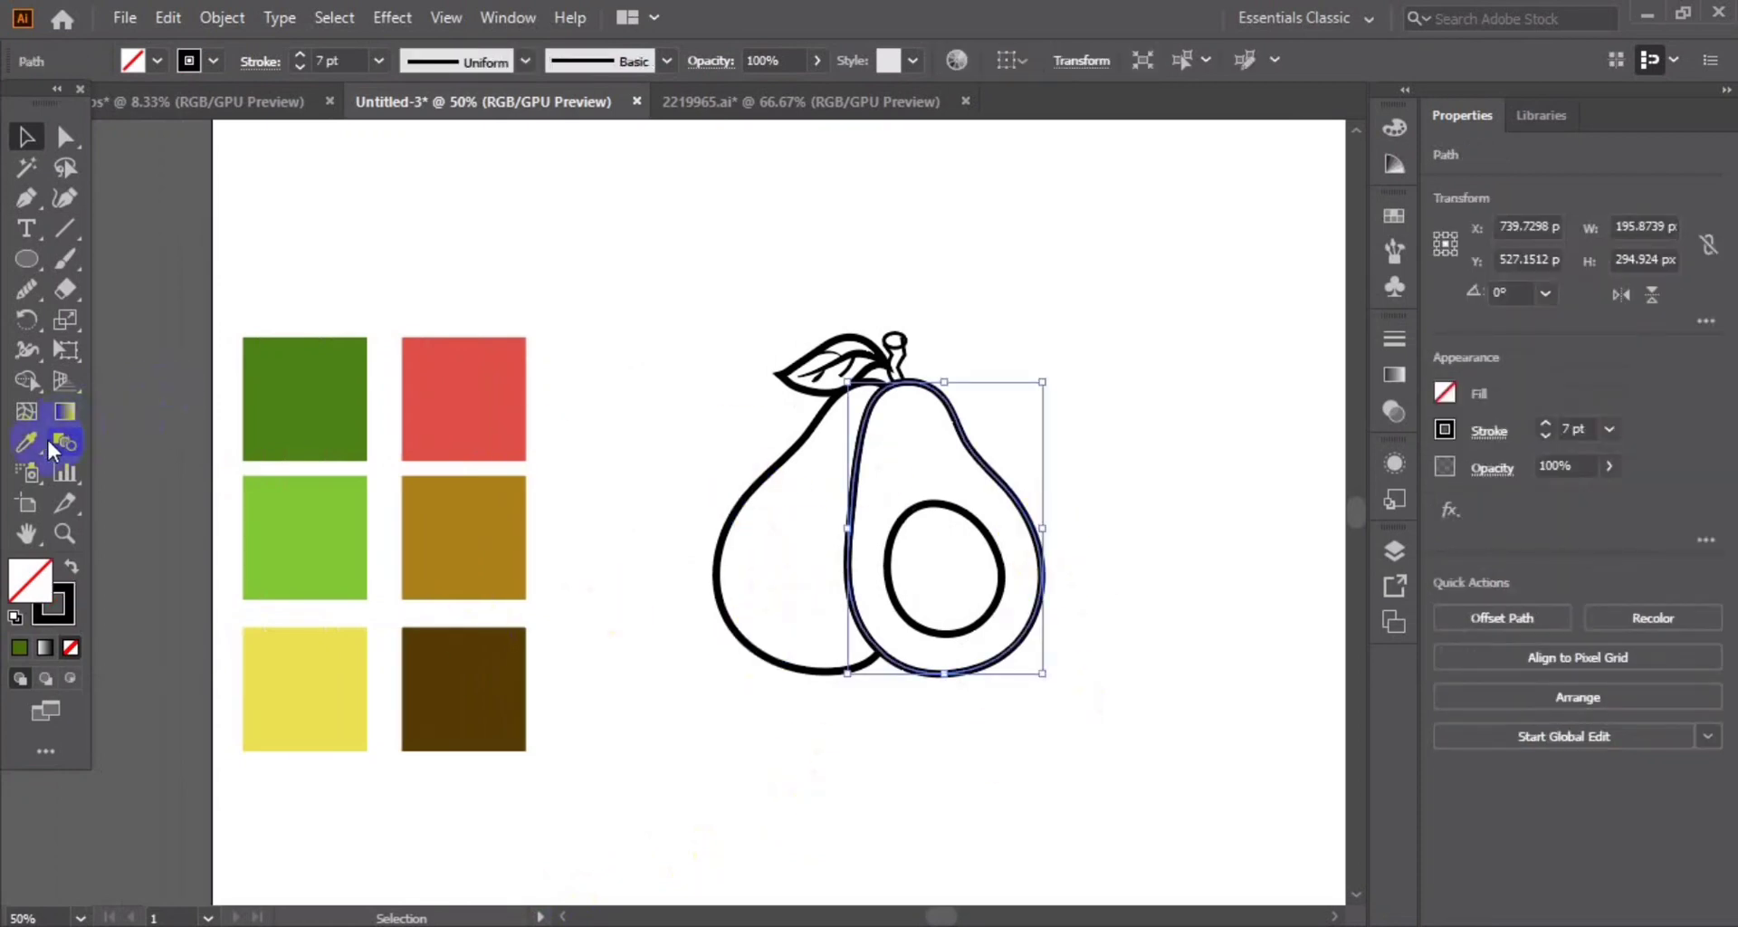
click(258, 391)
click(26, 136)
click(742, 497)
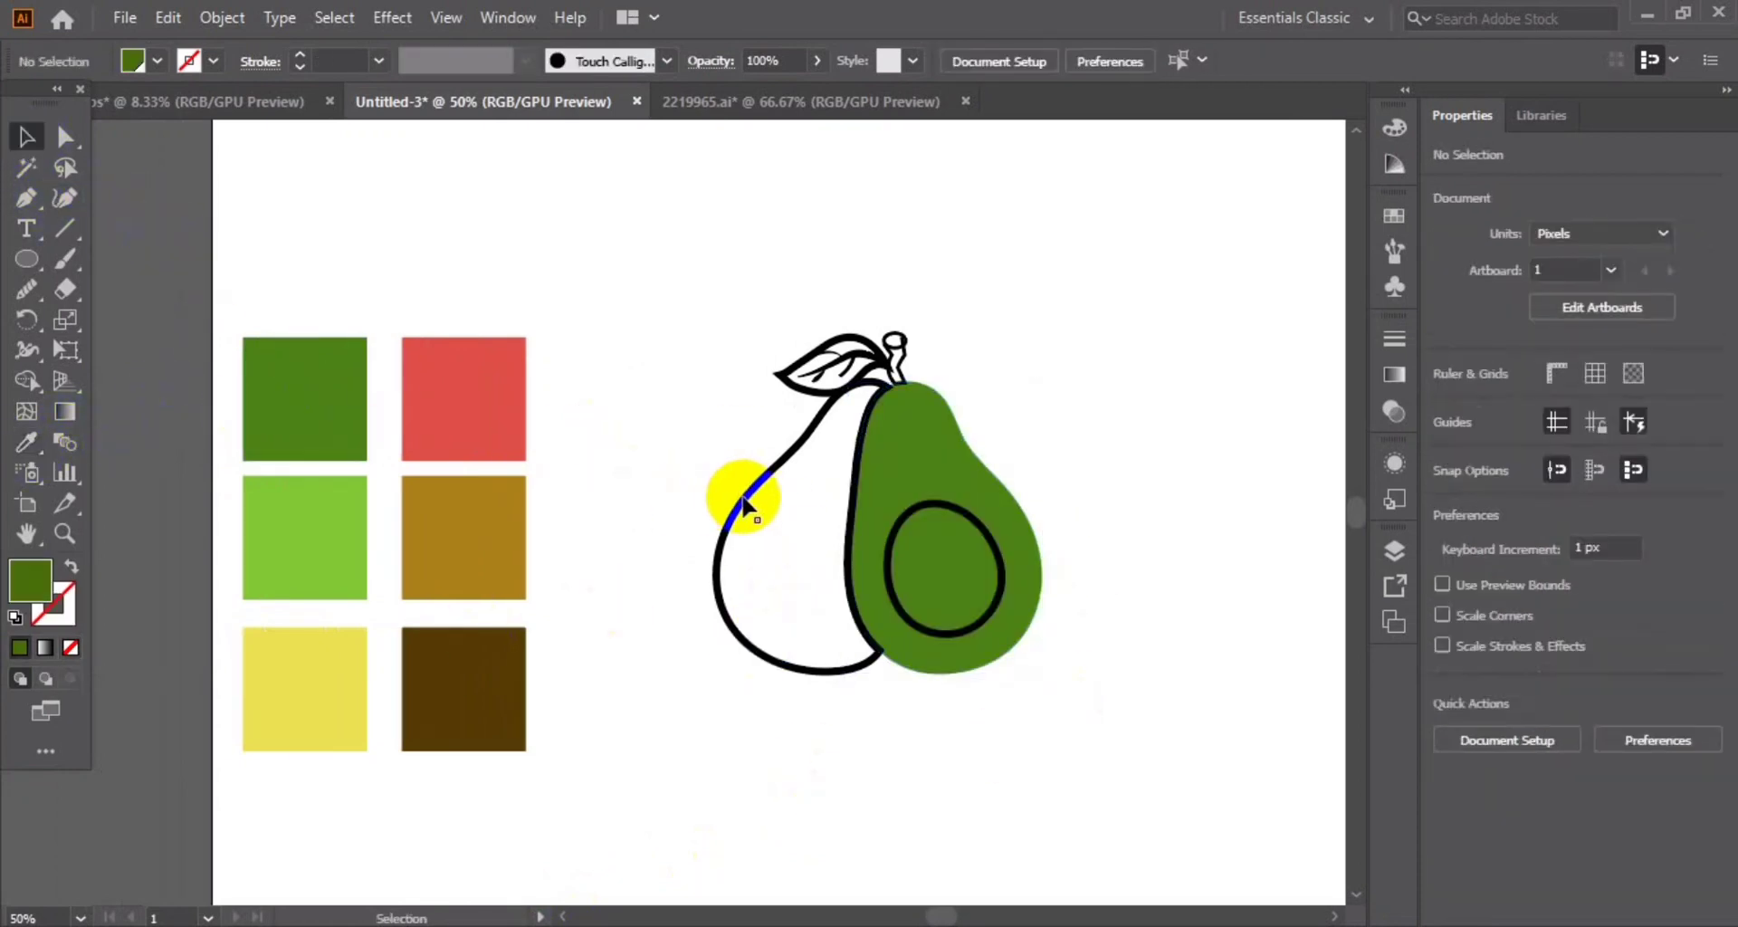
click(753, 495)
click(27, 442)
click(310, 419)
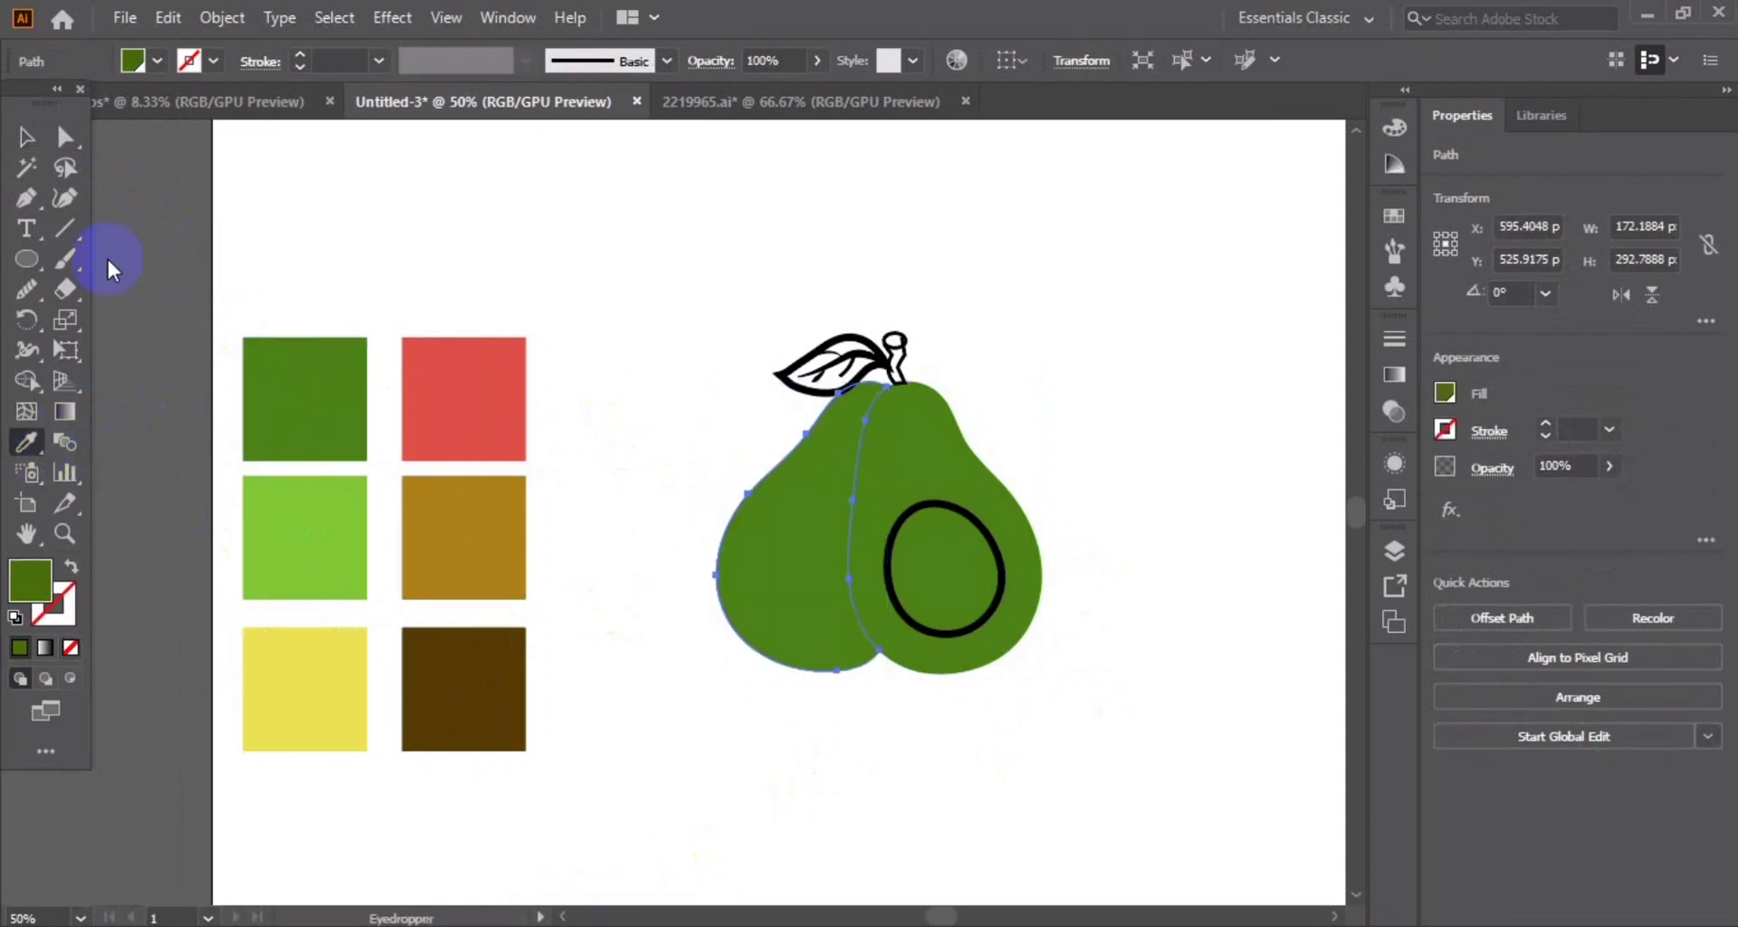
click(27, 137)
Give both halves a 7 pt black outline and duplicate the right half beside them
click(941, 460)
click(301, 56)
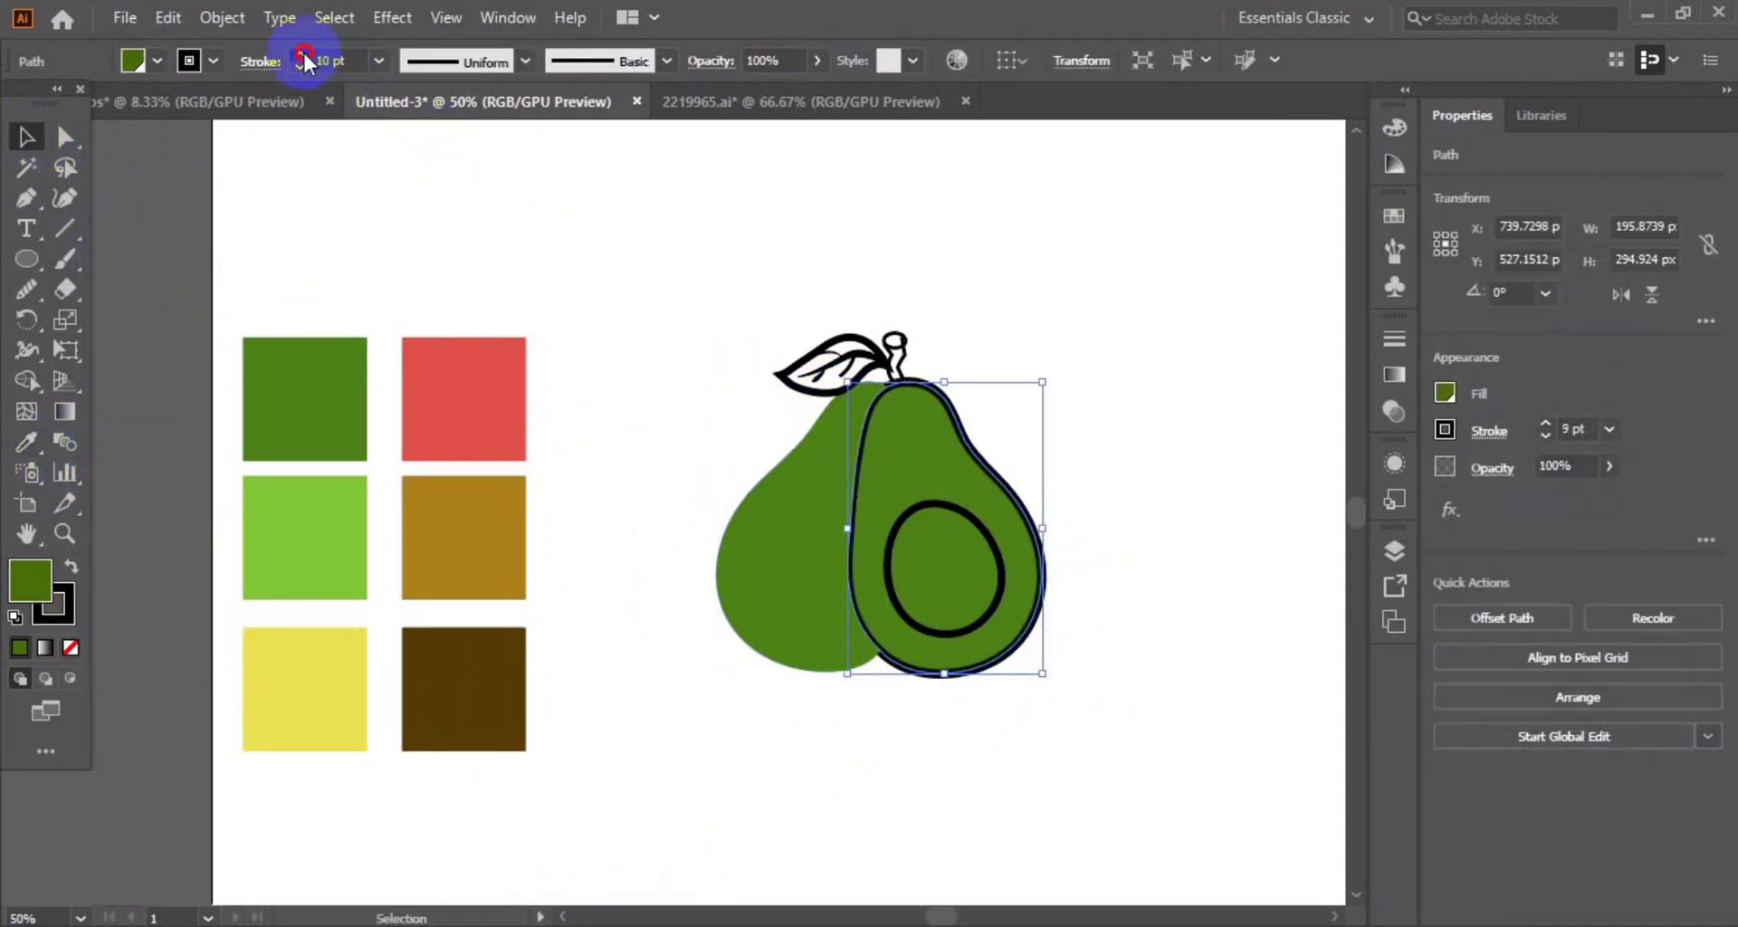
click(744, 547)
click(788, 514)
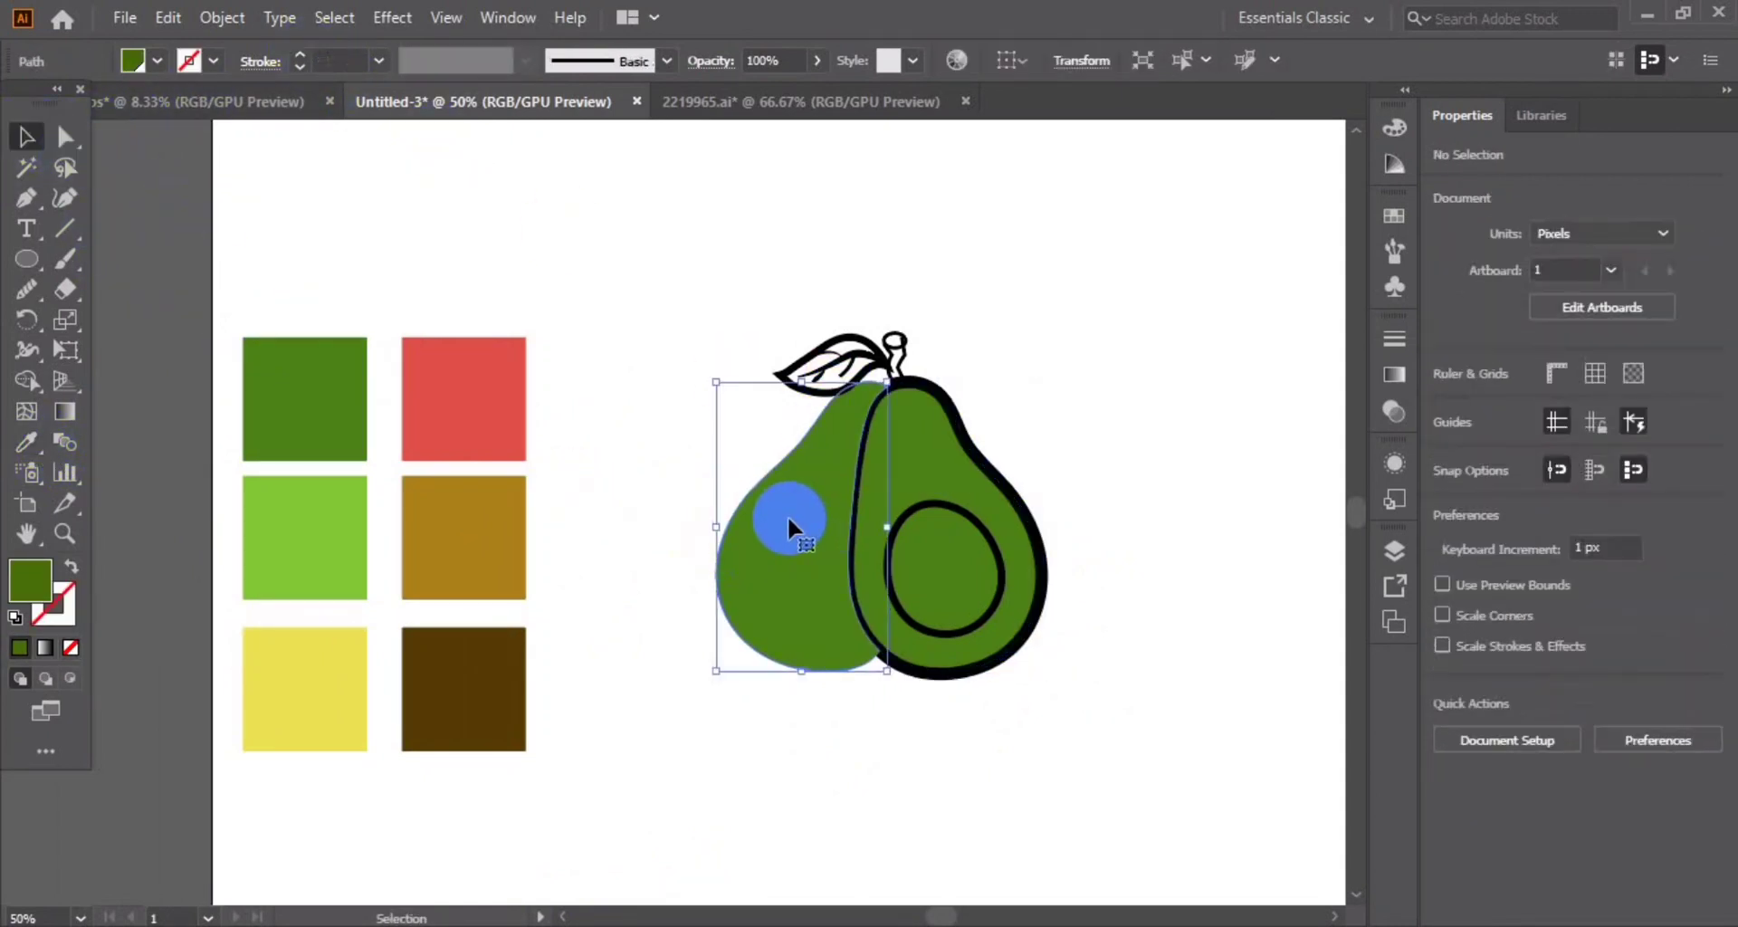
click(989, 458)
click(815, 498)
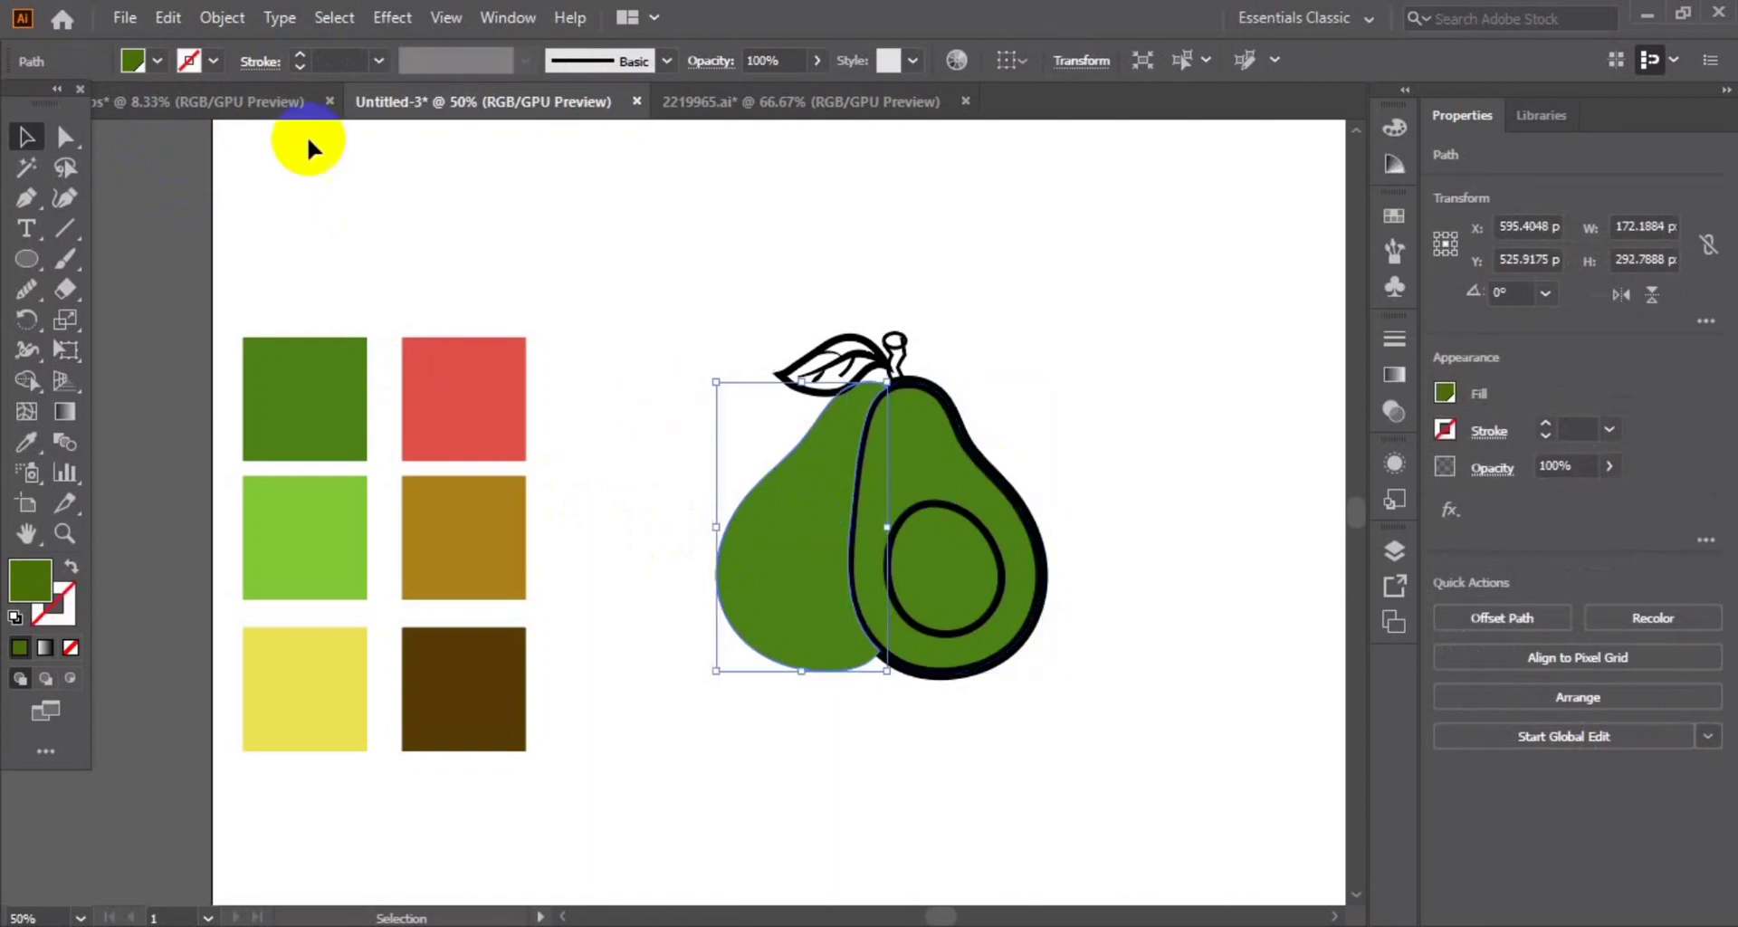
click(293, 55)
click(300, 67)
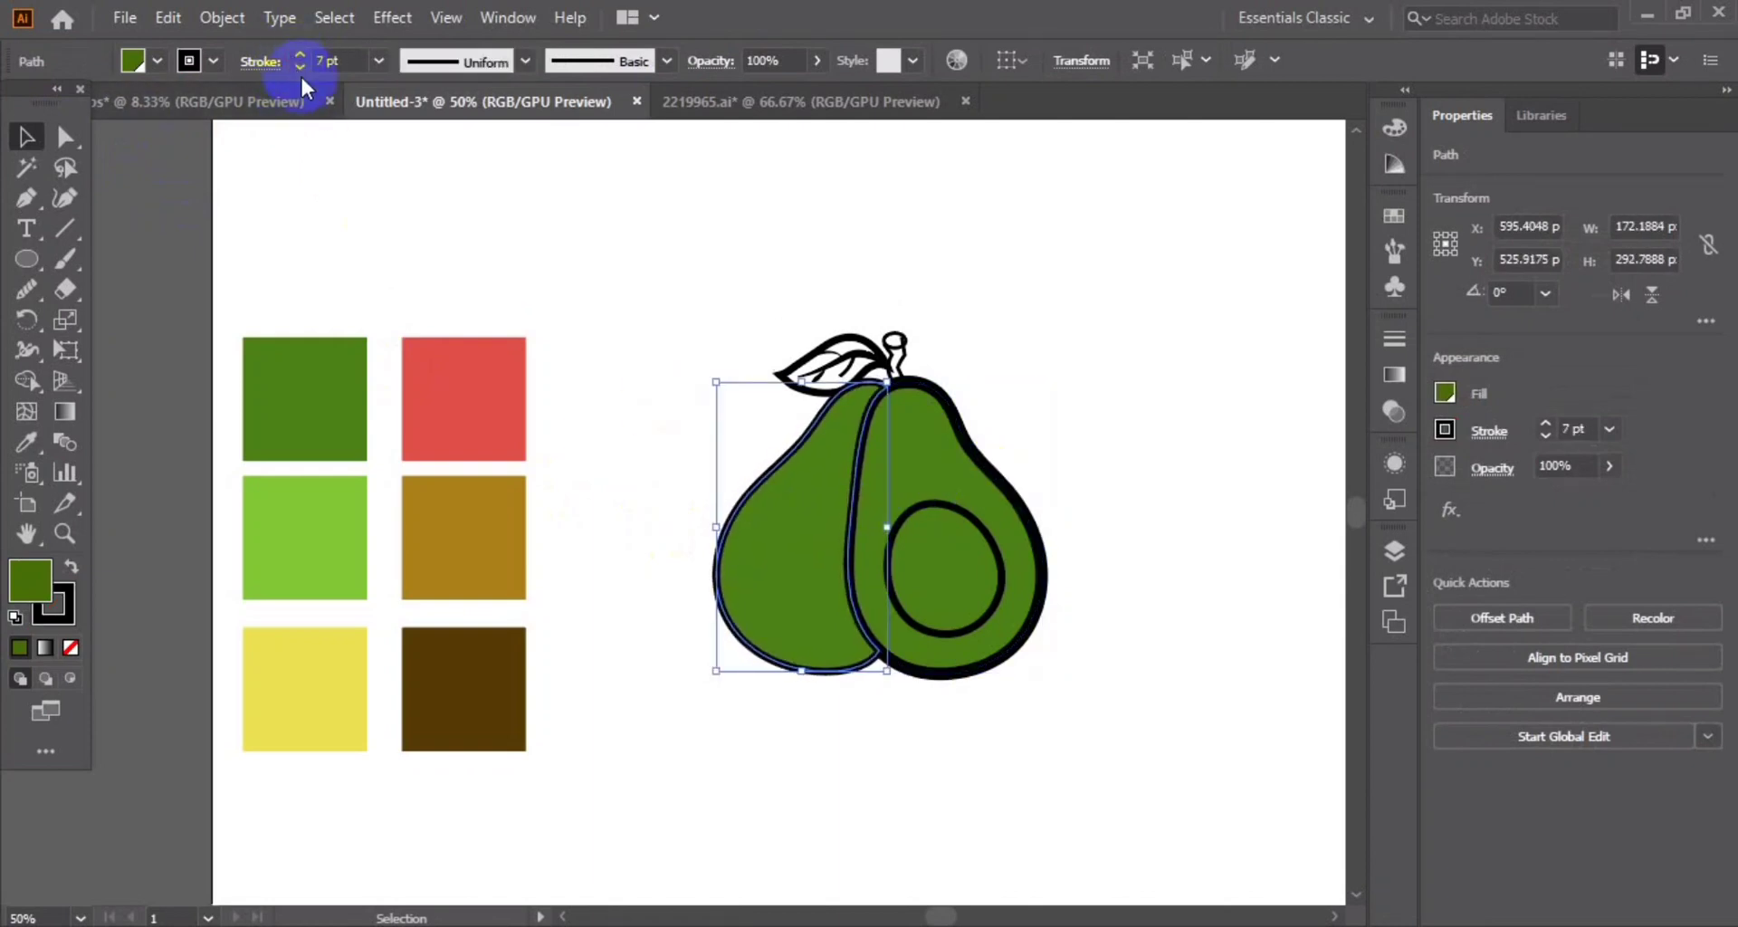
click(898, 464)
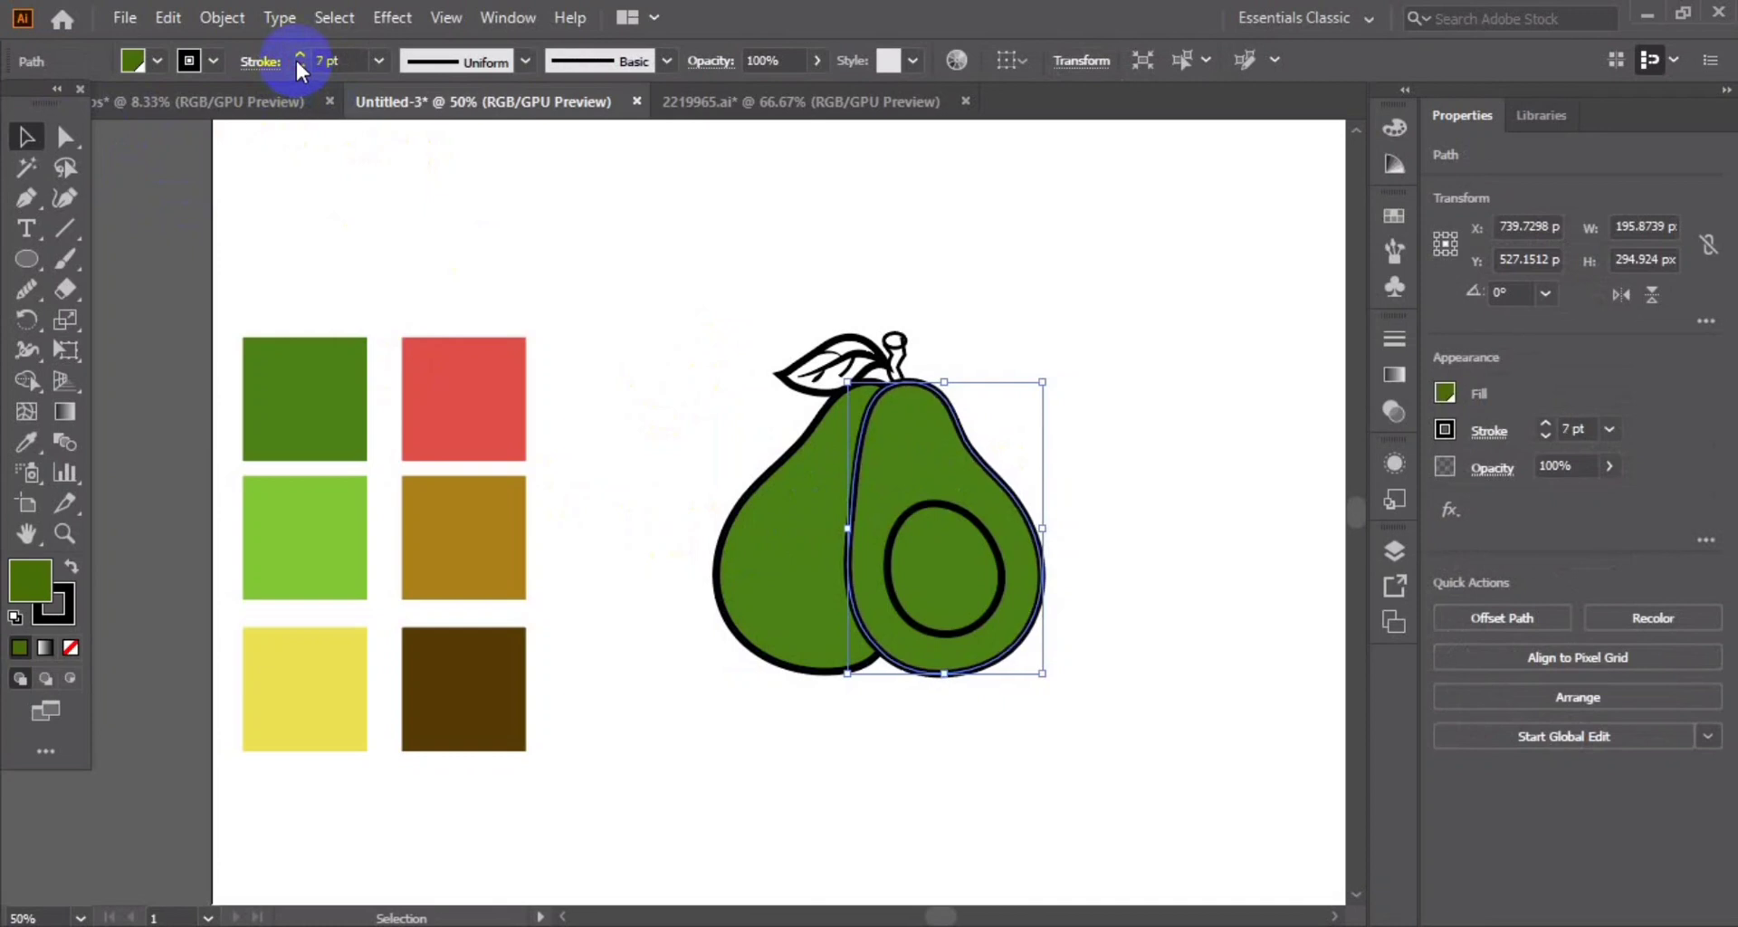
click(818, 491)
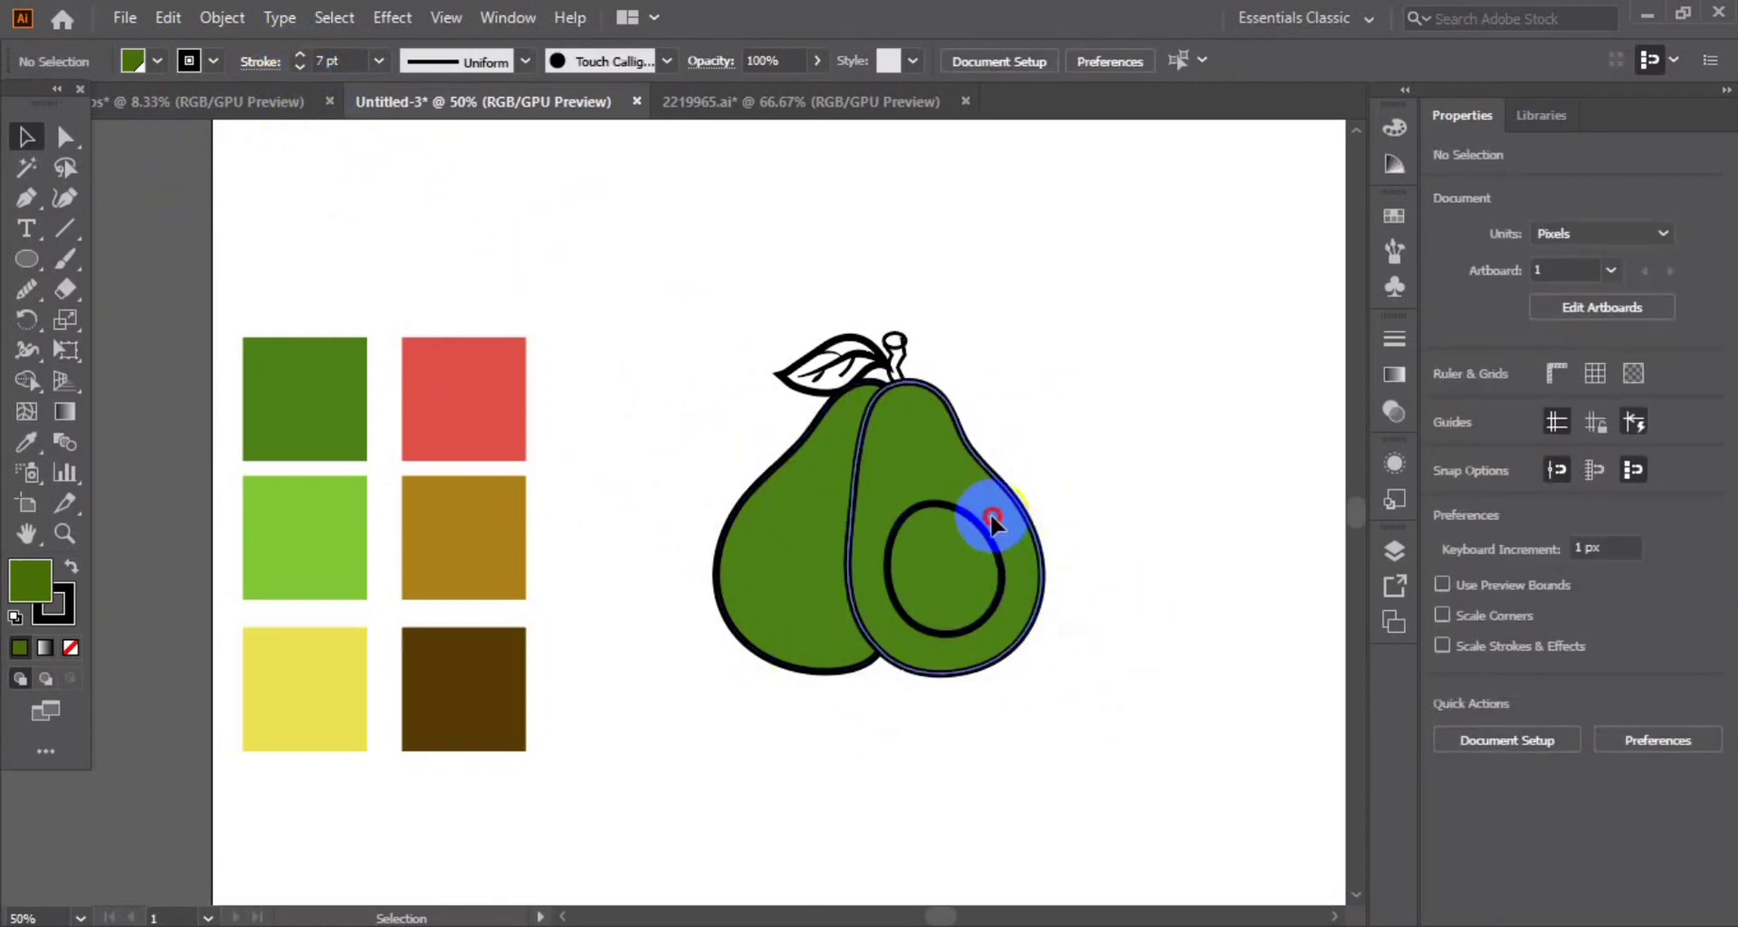
drag(990, 513, 1217, 480)
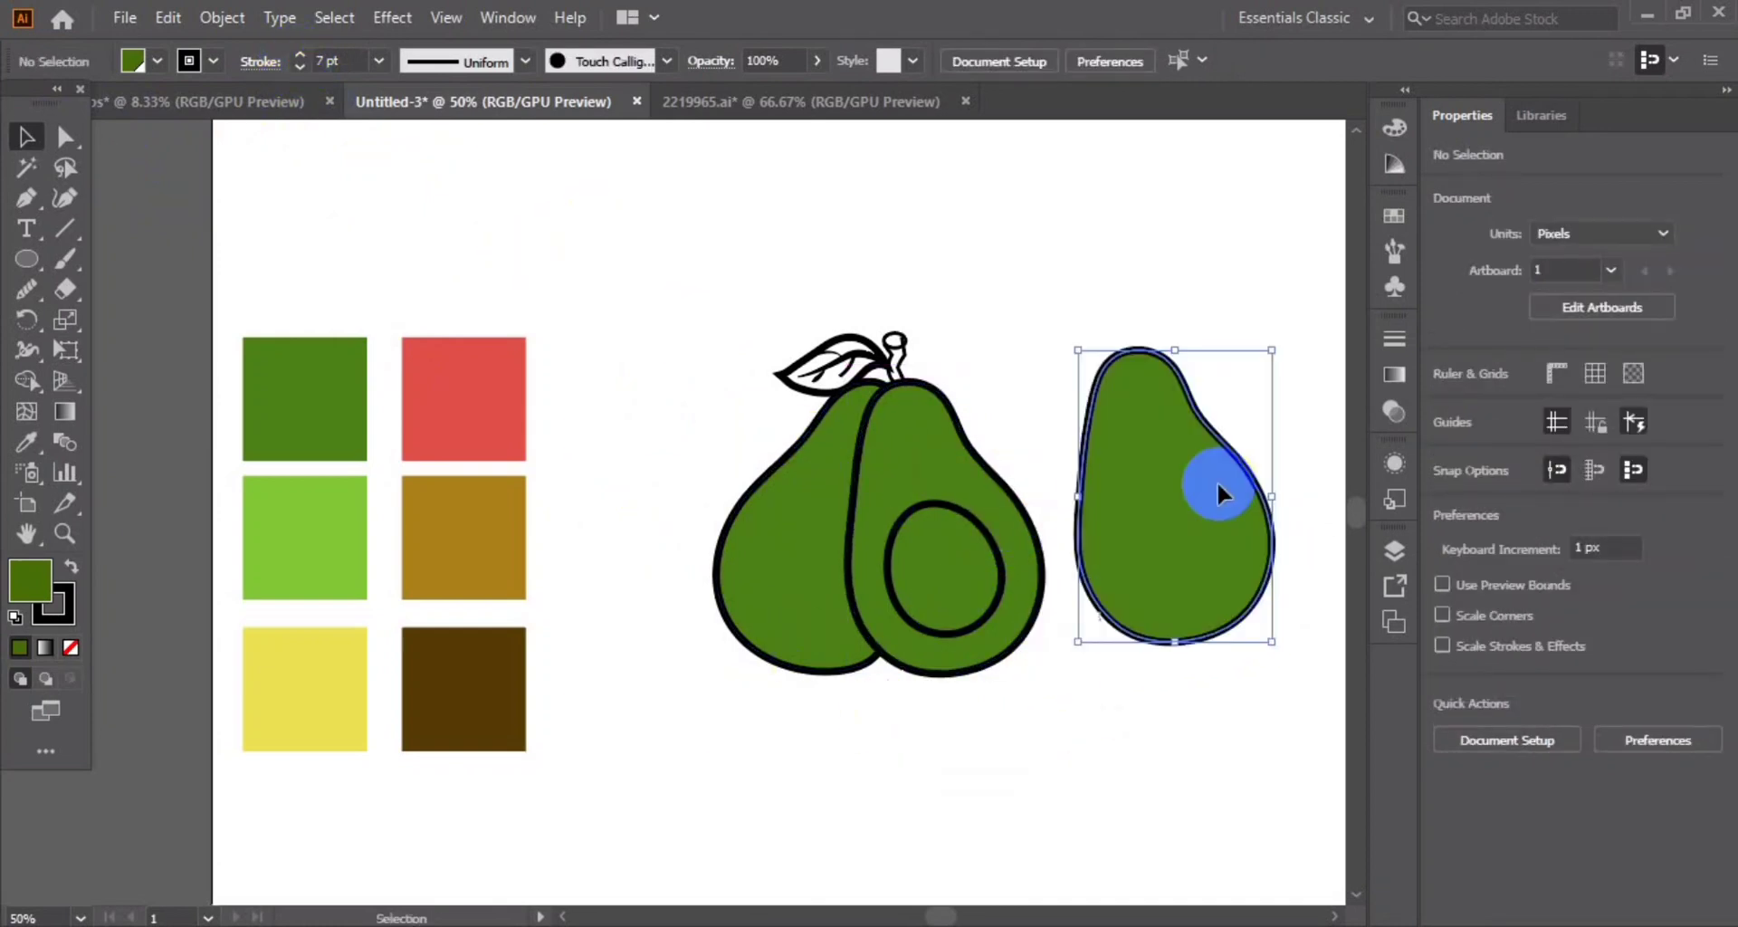
Fill the copy light green, shrink it, and place it over the right half
click(48, 438)
click(304, 536)
click(26, 137)
drag(1117, 520, 1177, 493)
drag(1241, 341, 1234, 326)
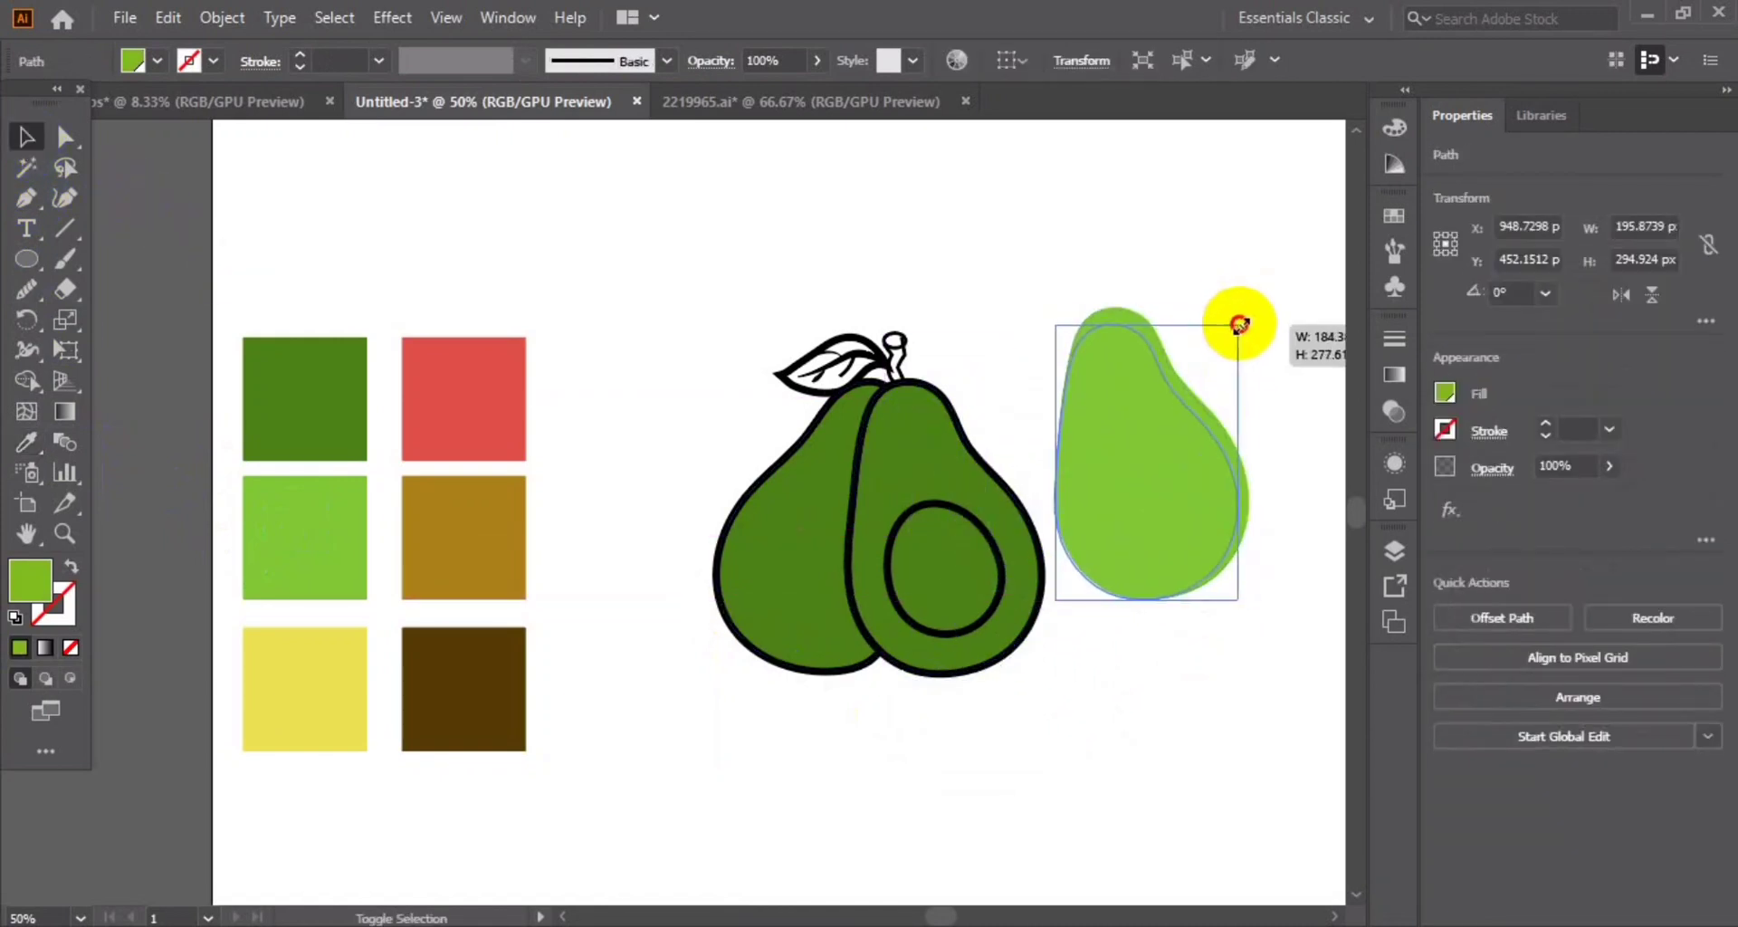
click(1260, 449)
mouse_move(1173, 505)
mouse_down()
mouse_move(993, 568)
mouse_move(1009, 556)
mouse_up()
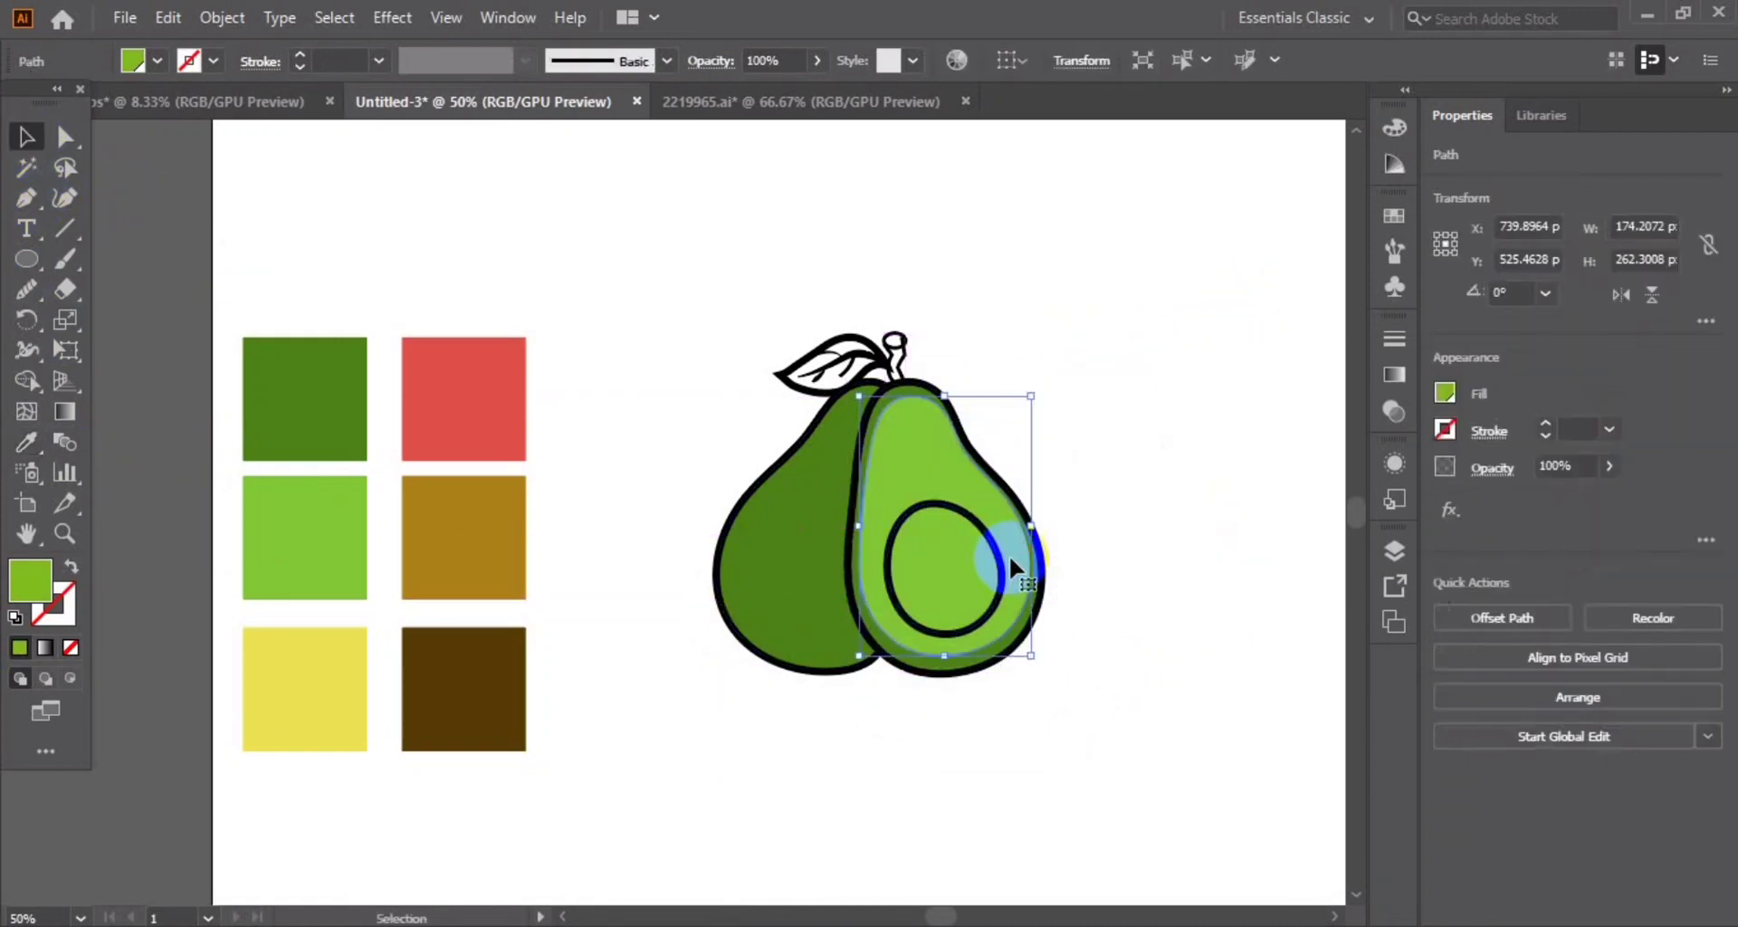
Nudge and stretch the light-green shape to sit inside the right half
key(Right)
key(Right)
key(Right)
key(Up)
key(Up)
key(Up)
key(Down)
key(Down)
key(Down)
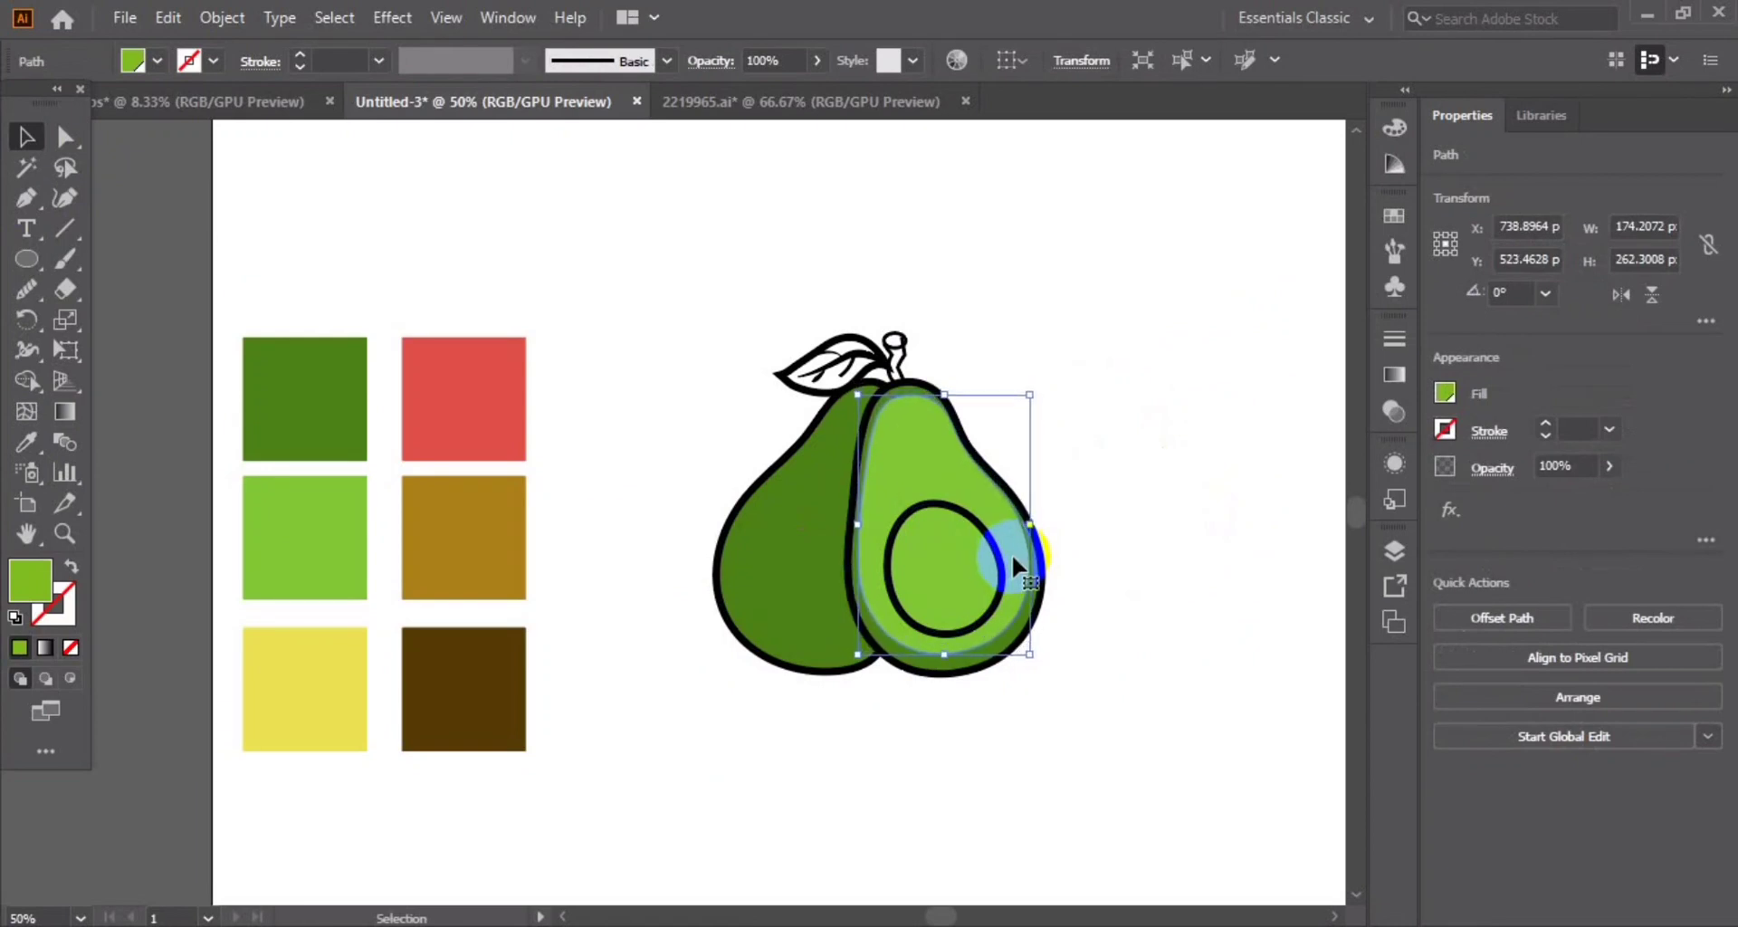
key(Left)
key(Left)
click(1145, 563)
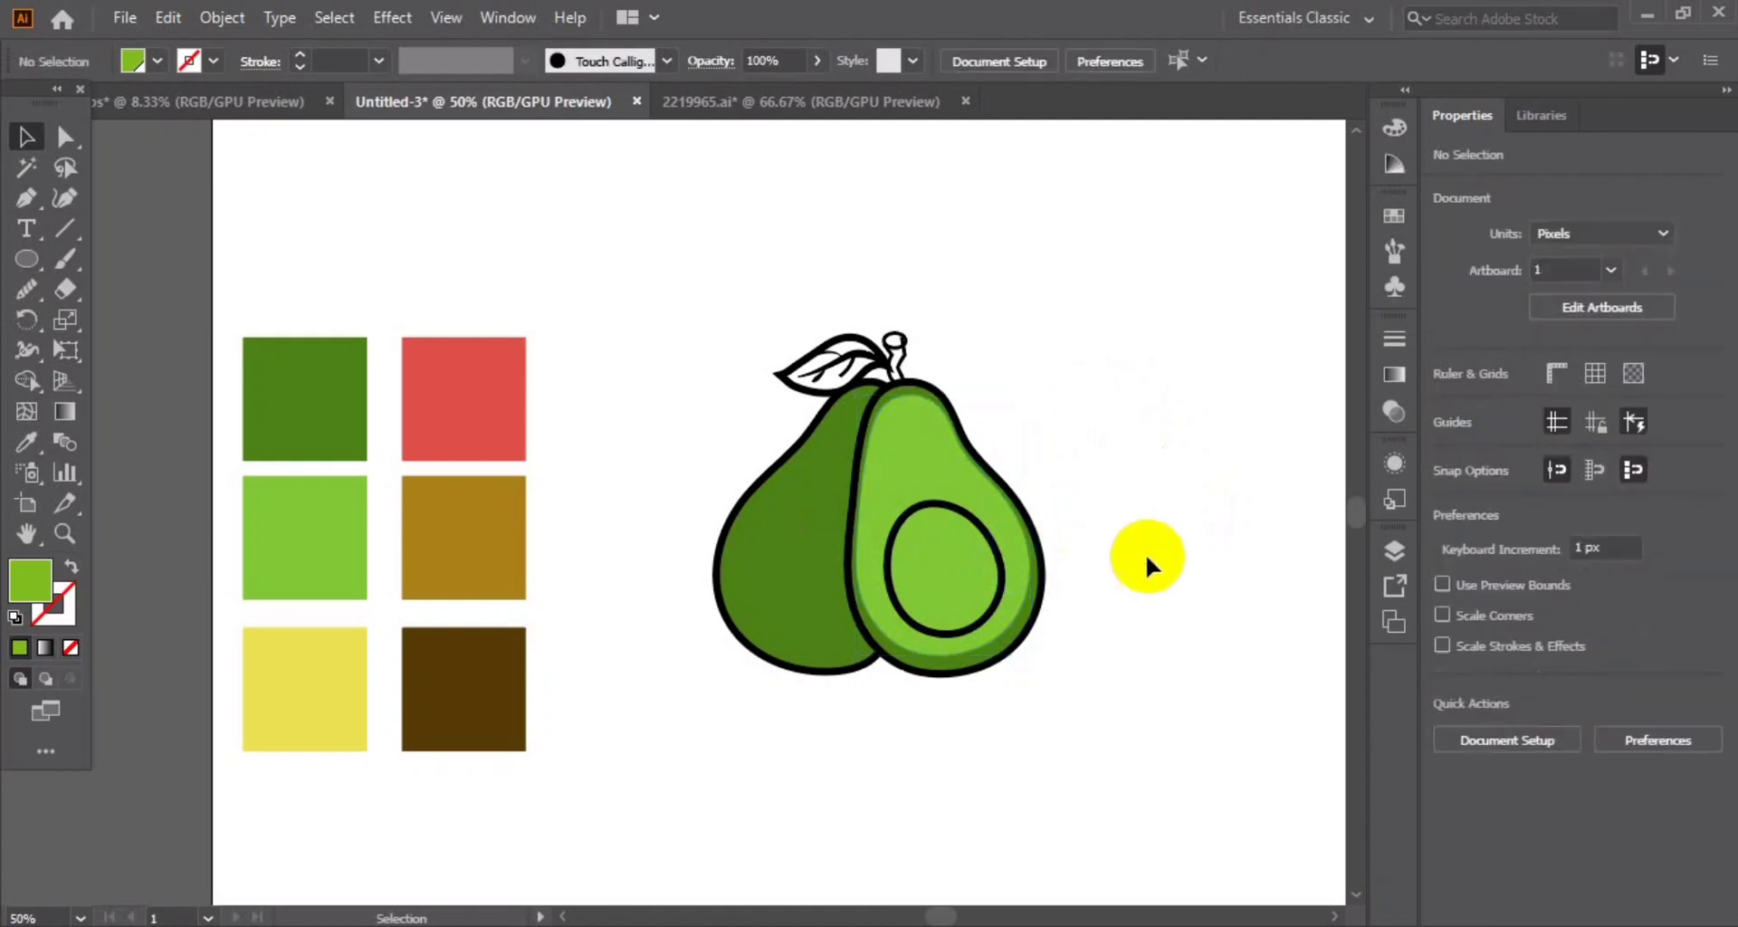
click(986, 641)
drag(943, 654, 957, 663)
click(1047, 724)
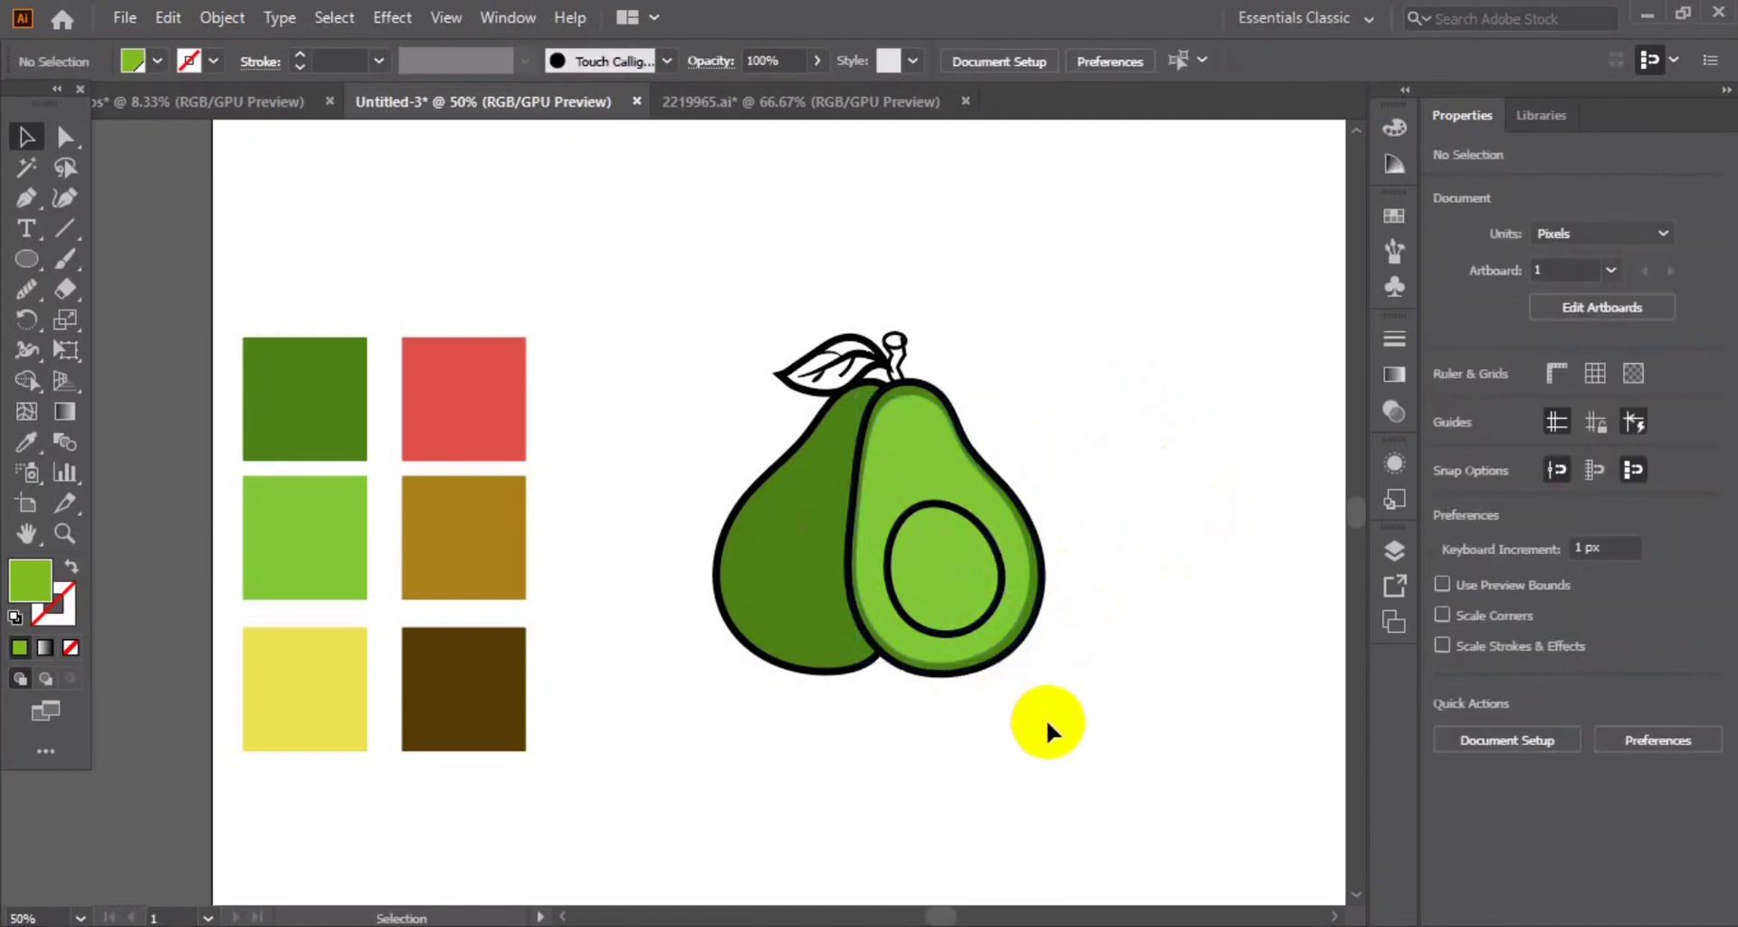
Duplicate the light-green shape, fill it yellow, and set it inside the light-green layer
drag(1017, 551, 1222, 512)
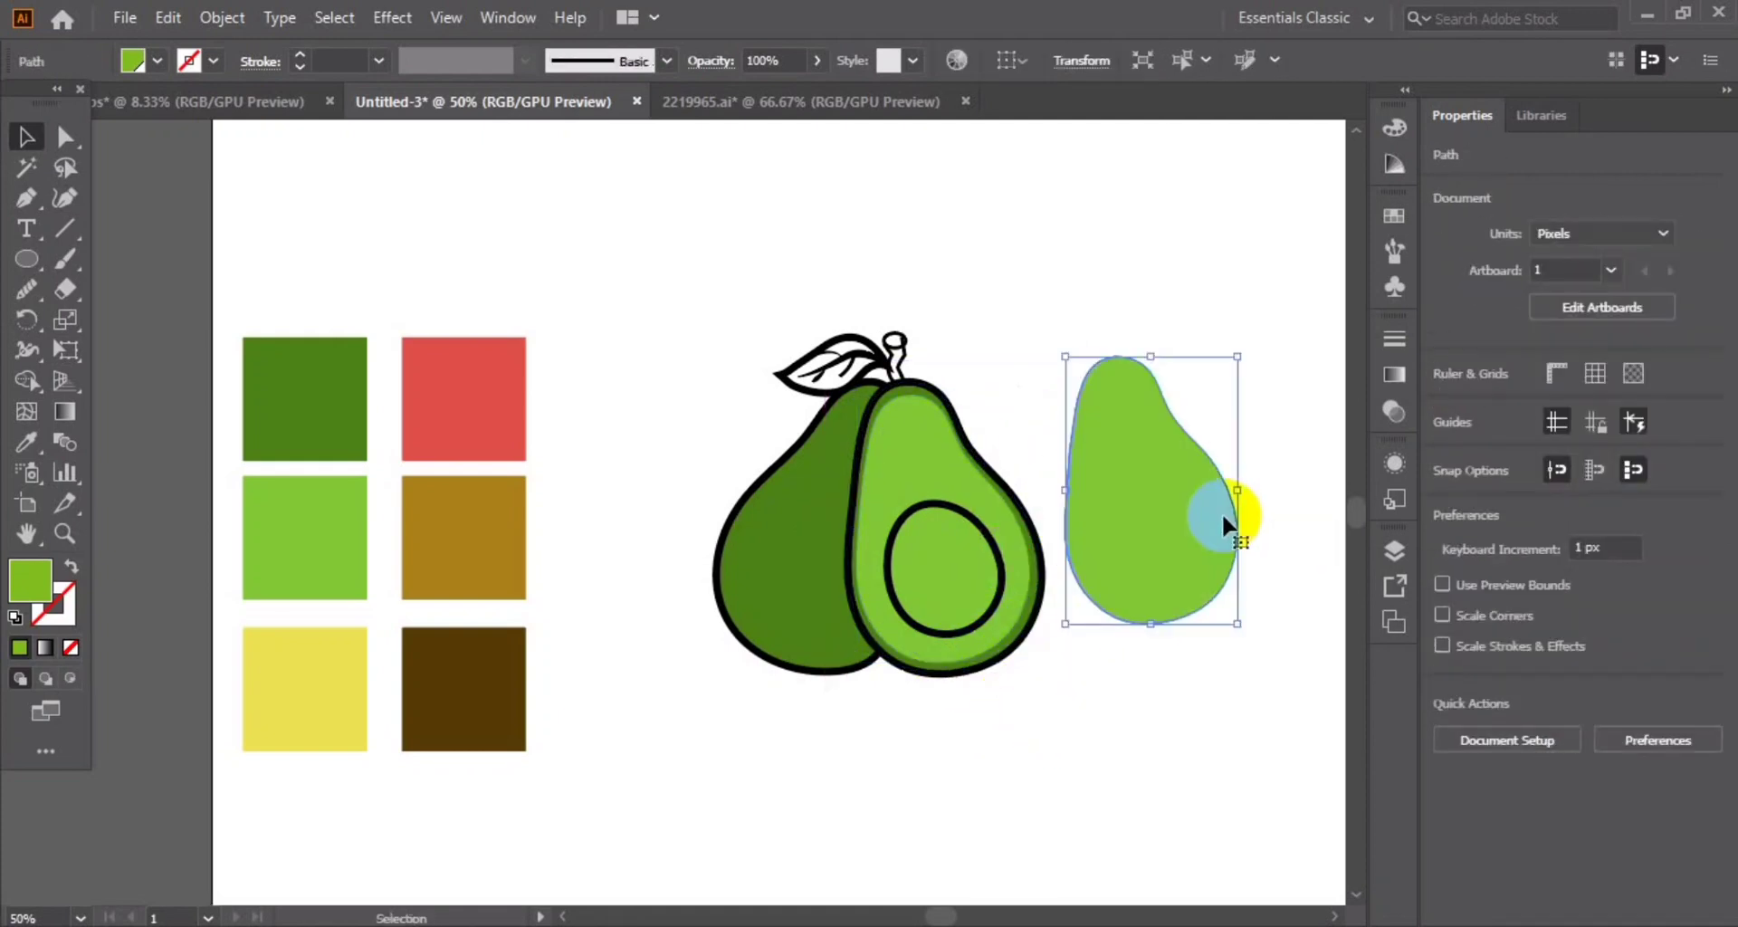
key(i)
click(265, 635)
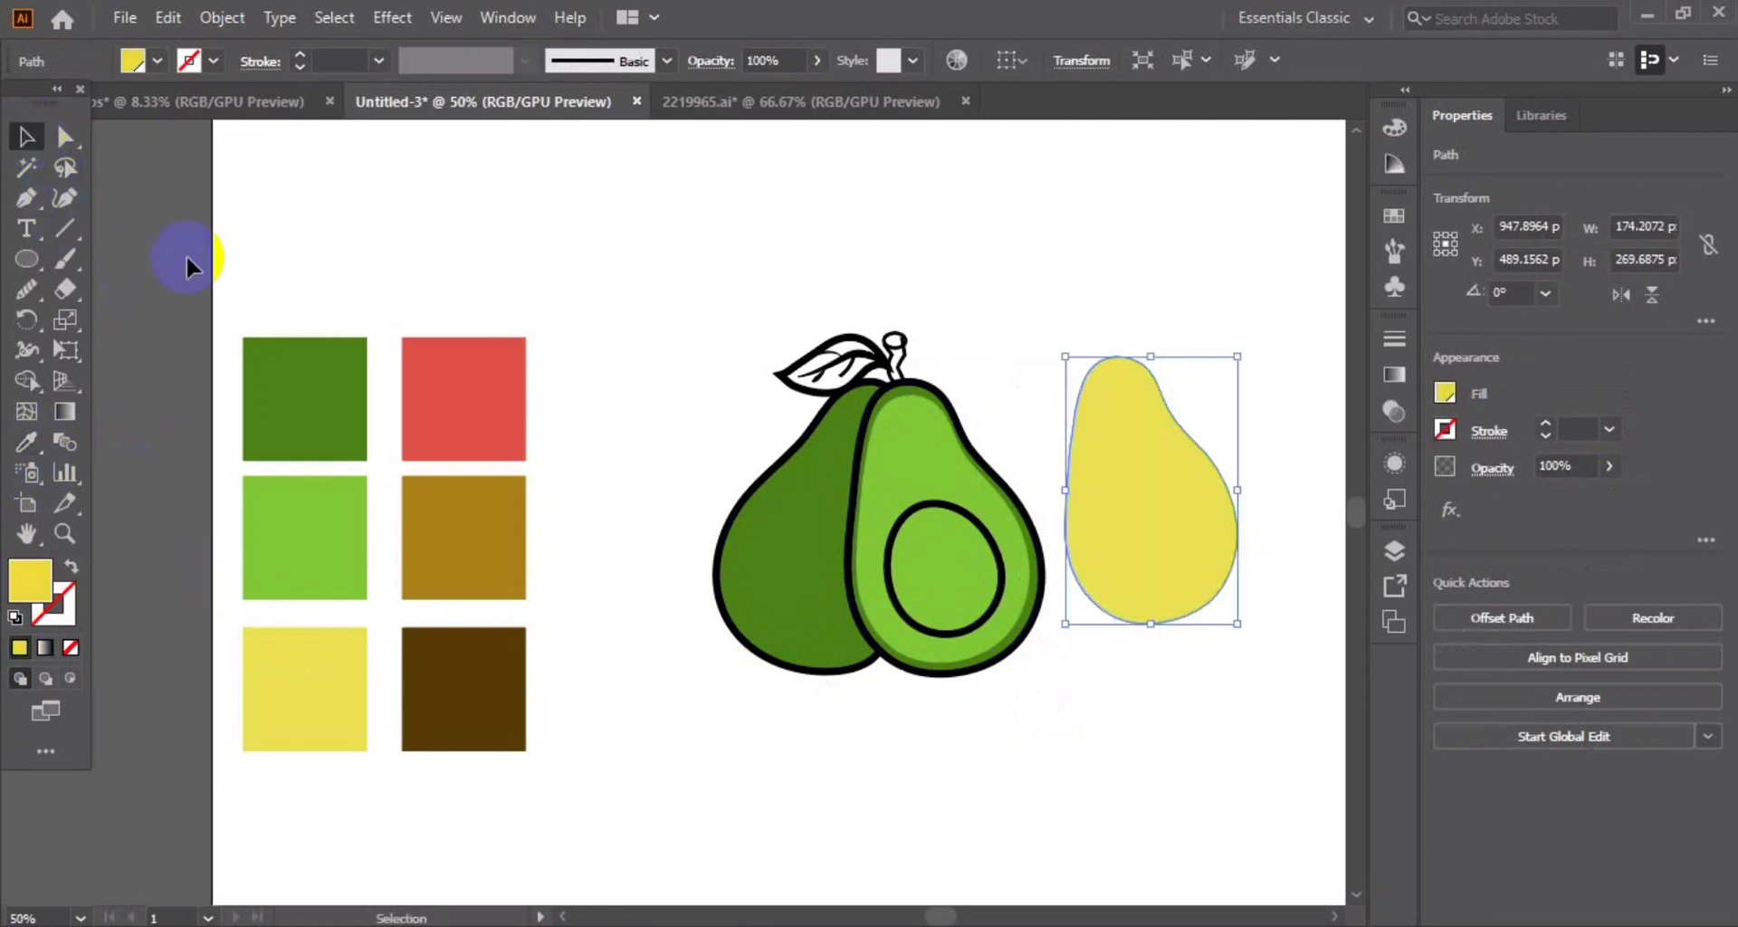
mouse_move(1139, 540)
mouse_down()
mouse_move(951, 576)
mouse_move(1174, 593)
mouse_up()
drag(1185, 366, 1164, 398)
mouse_move(1073, 557)
mouse_down()
mouse_move(1002, 602)
mouse_move(930, 567)
mouse_up()
click(1176, 653)
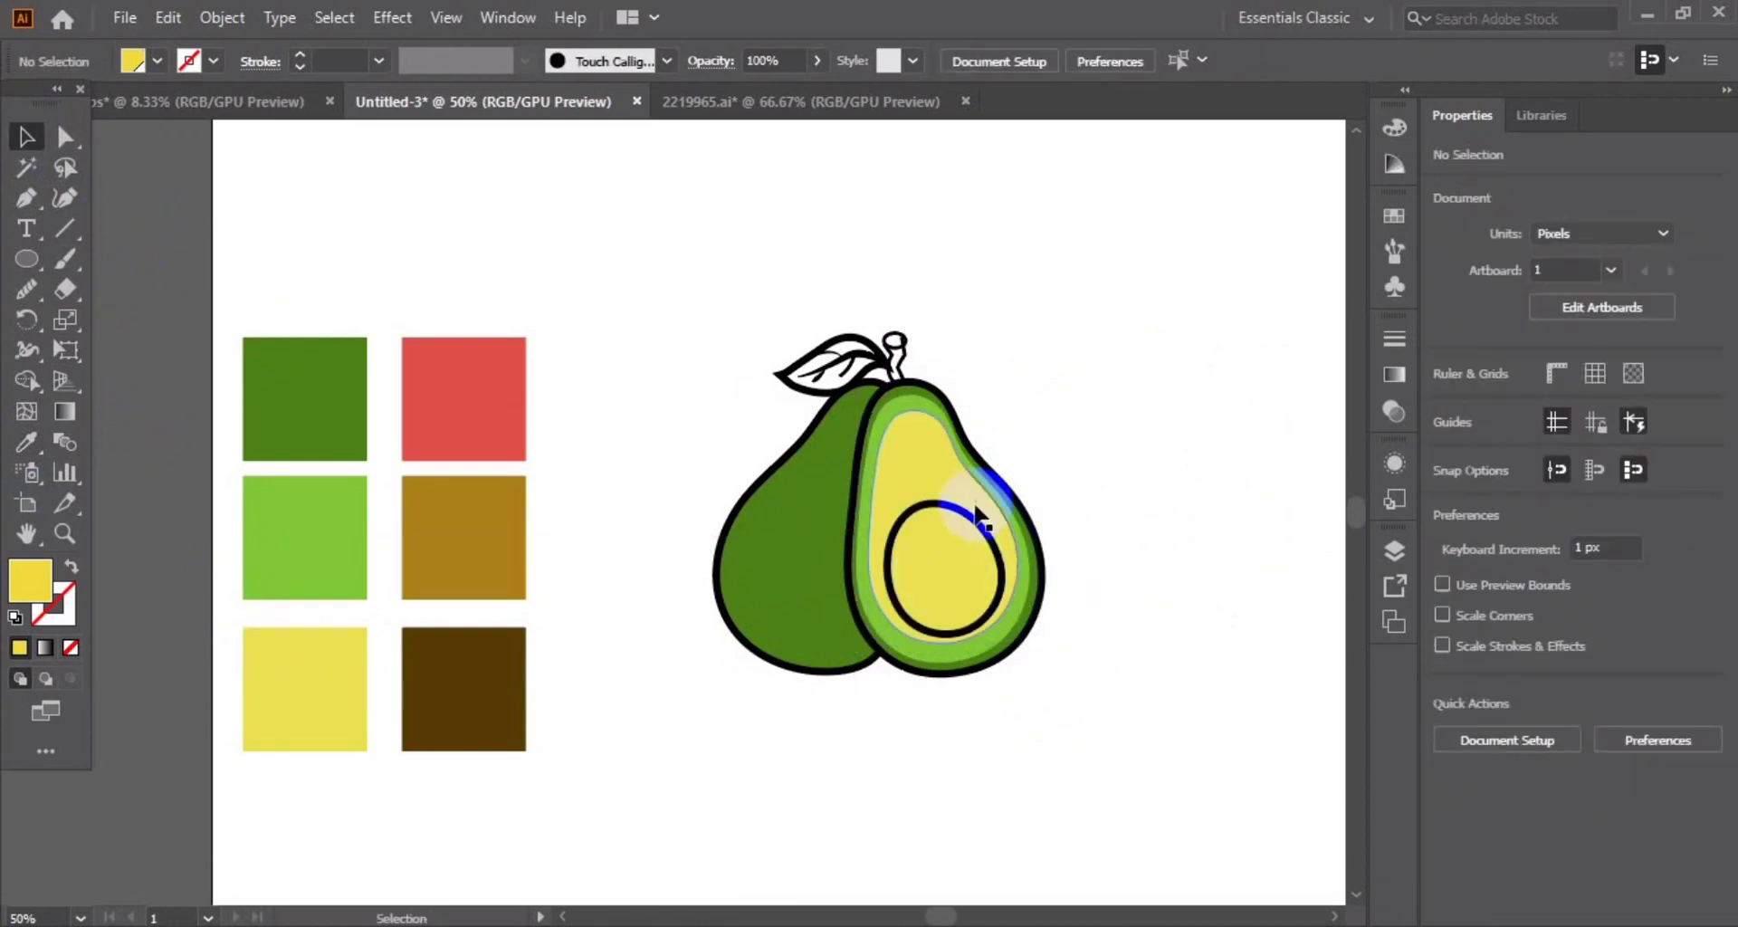
Nudge the pit outline up, then stretch and widen the yellow flesh to fill the half
drag(946, 503, 943, 481)
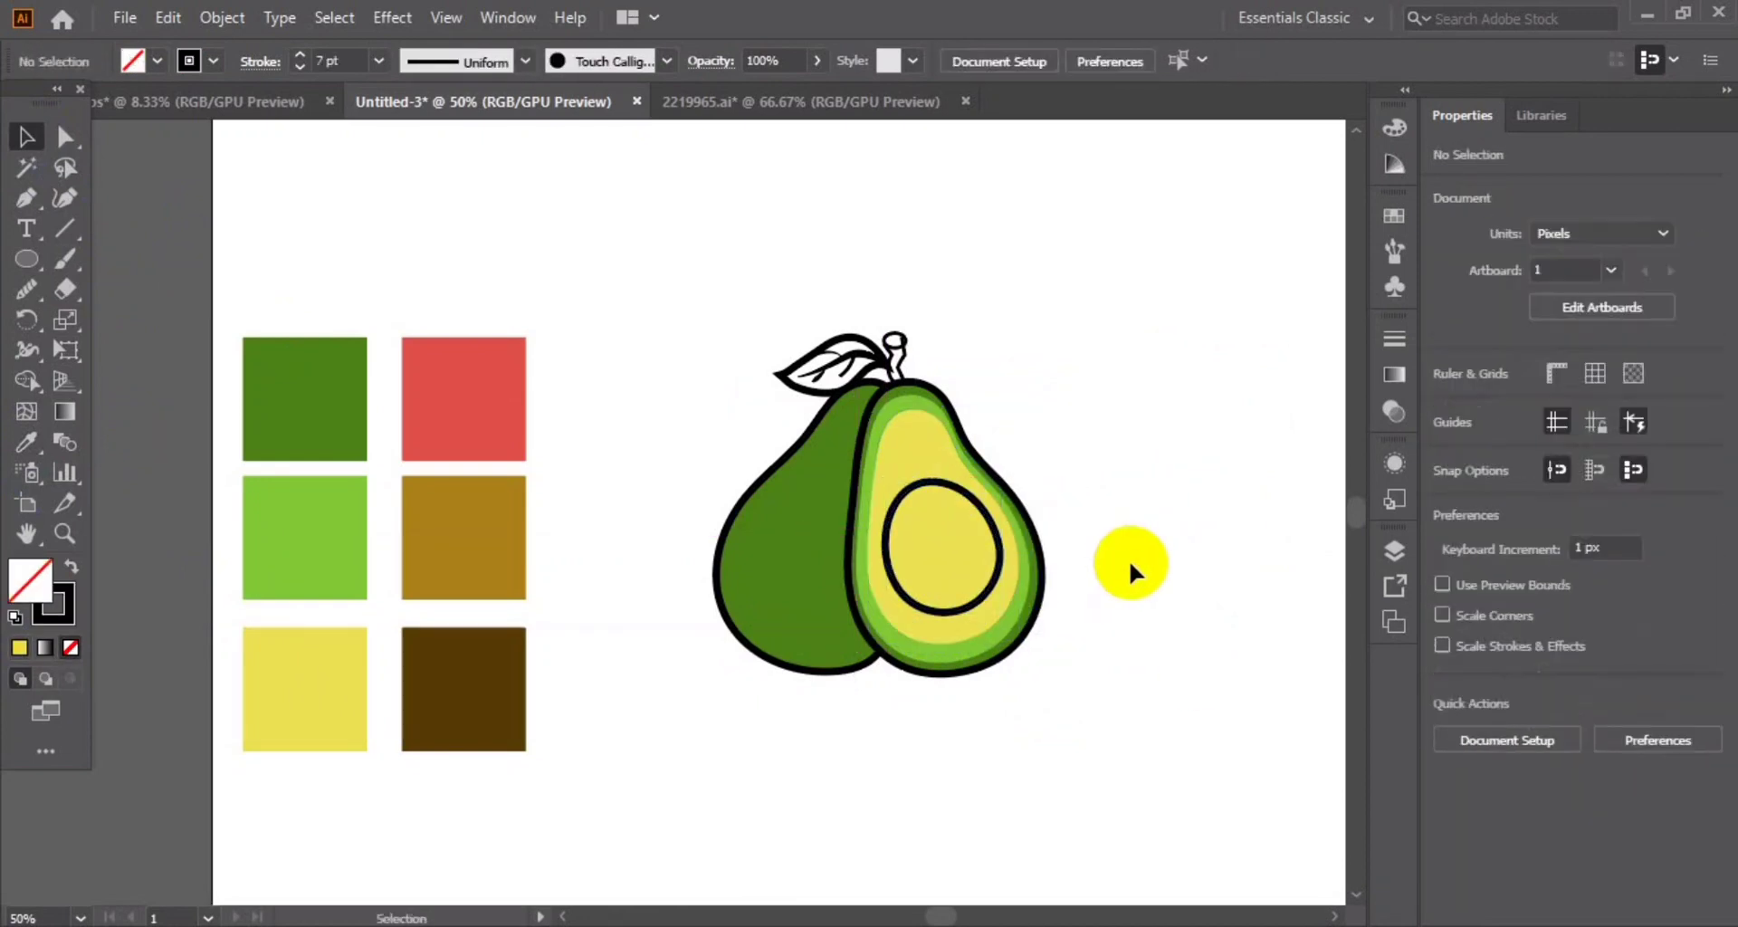
click(974, 623)
drag(941, 647, 942, 665)
drag(869, 531, 845, 528)
click(1055, 550)
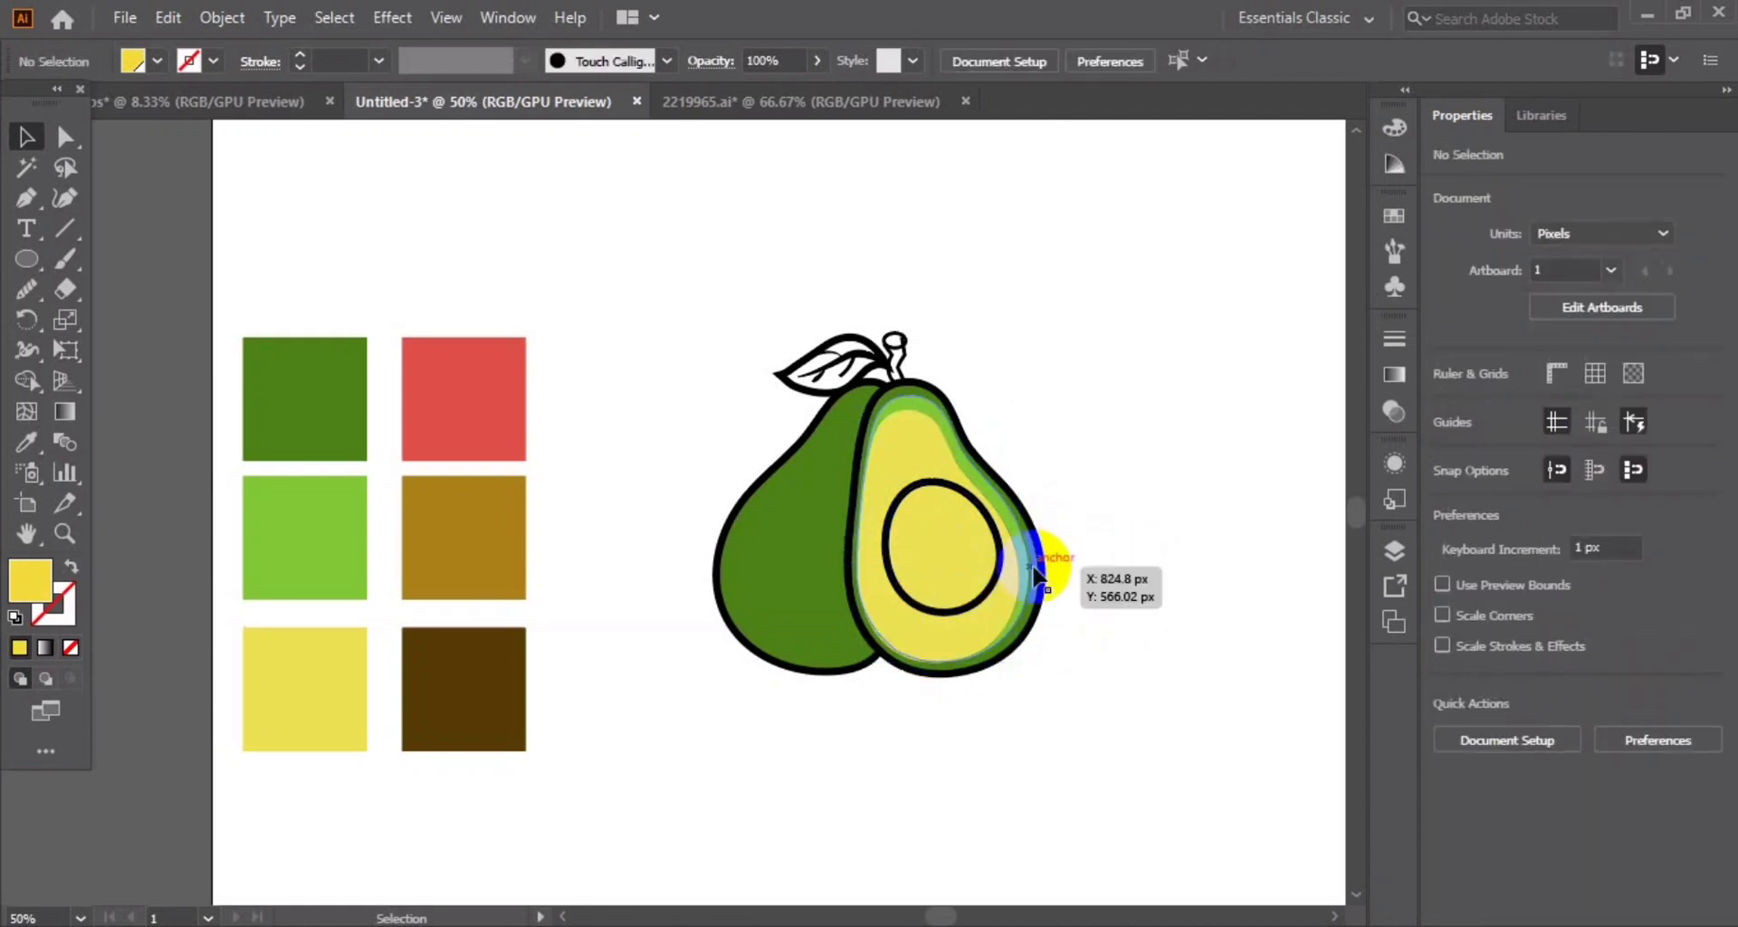
click(1016, 523)
click(1018, 534)
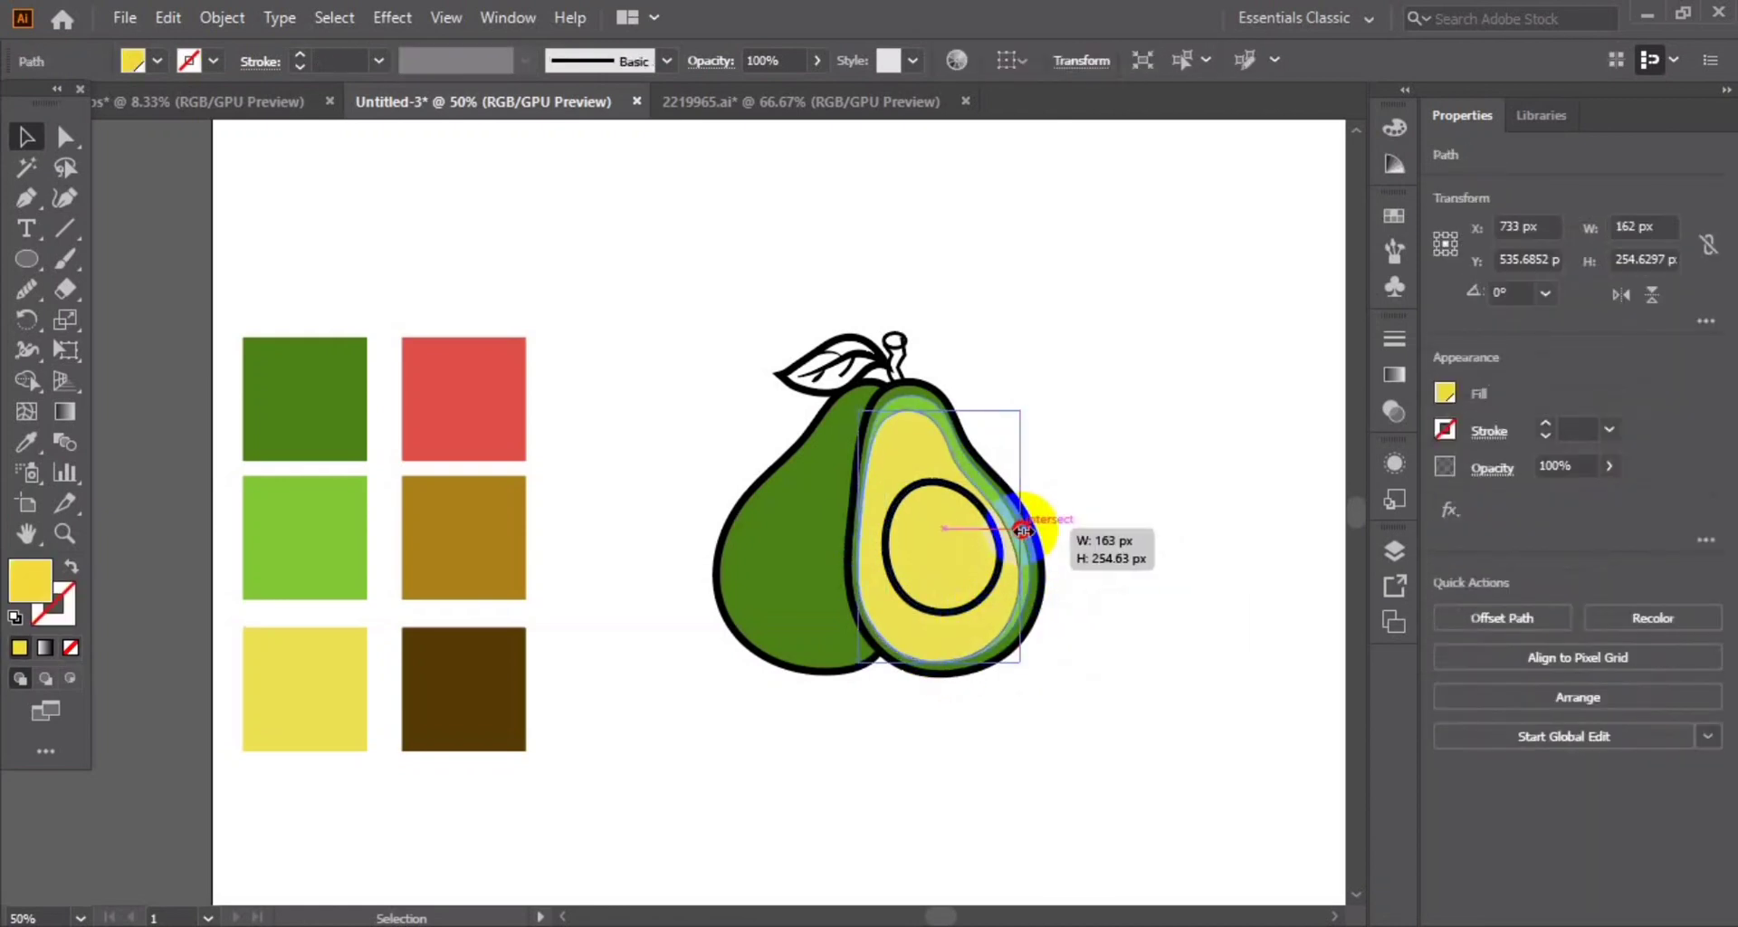
drag(1022, 530, 1031, 532)
Stretch the yellow flesh up to the half's top and drag out a copy beside it
click(1158, 605)
click(909, 405)
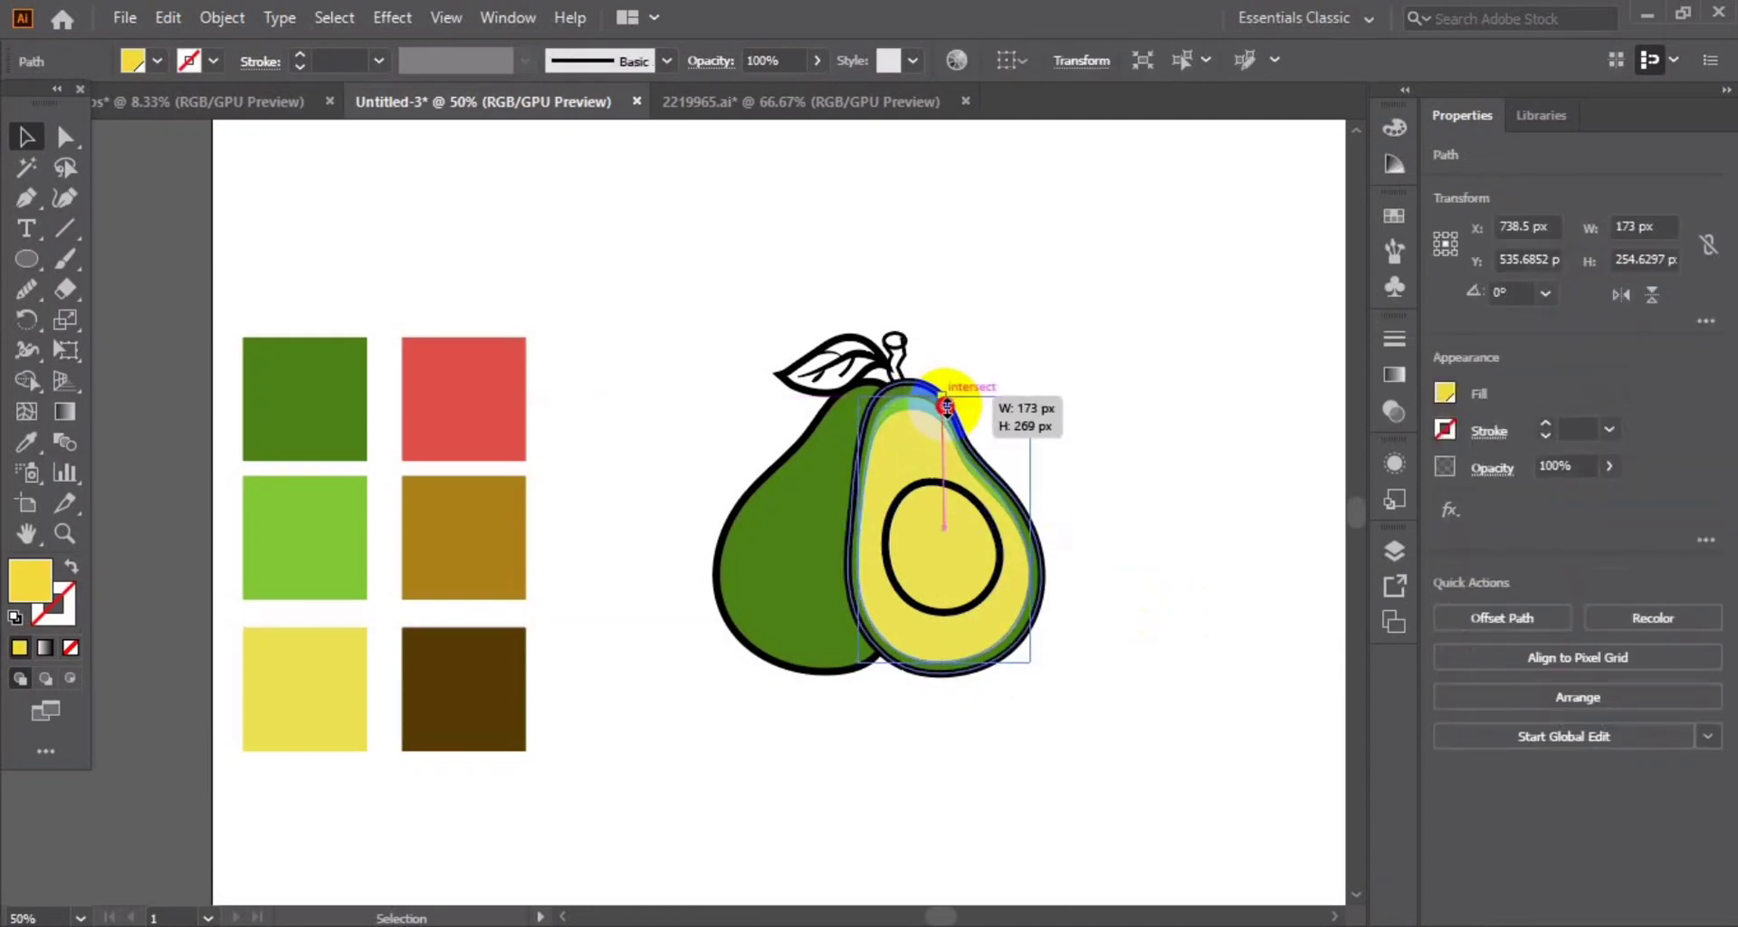
drag(941, 406, 940, 392)
click(1191, 489)
click(916, 425)
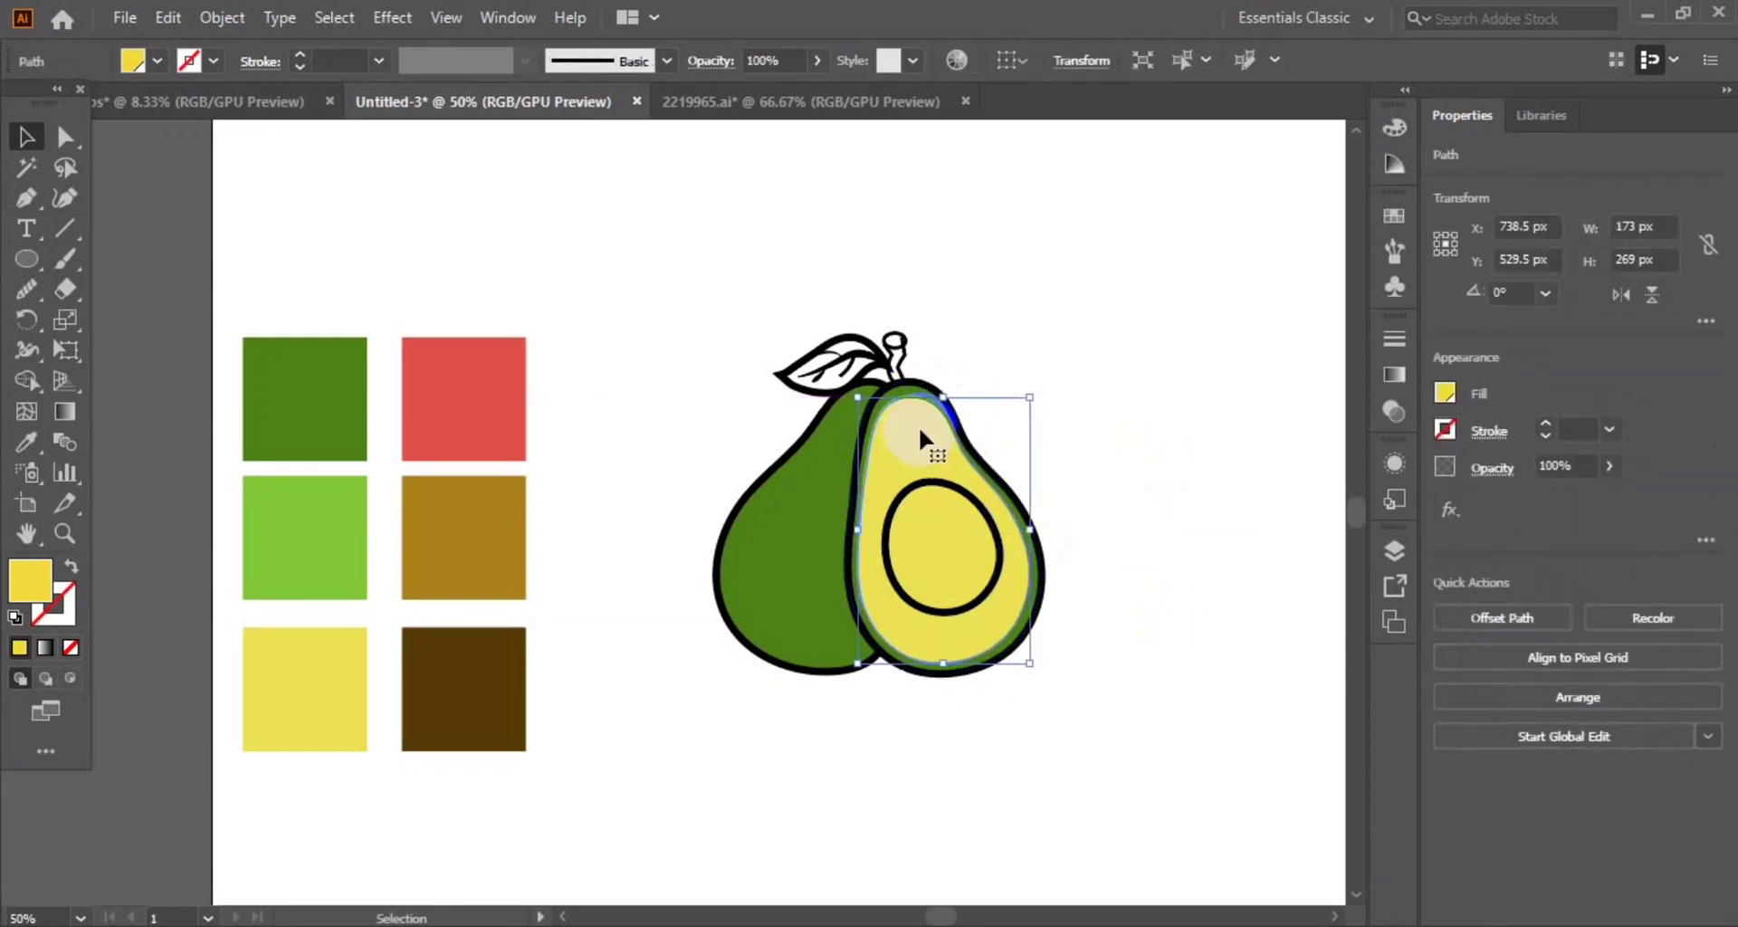
click(1143, 433)
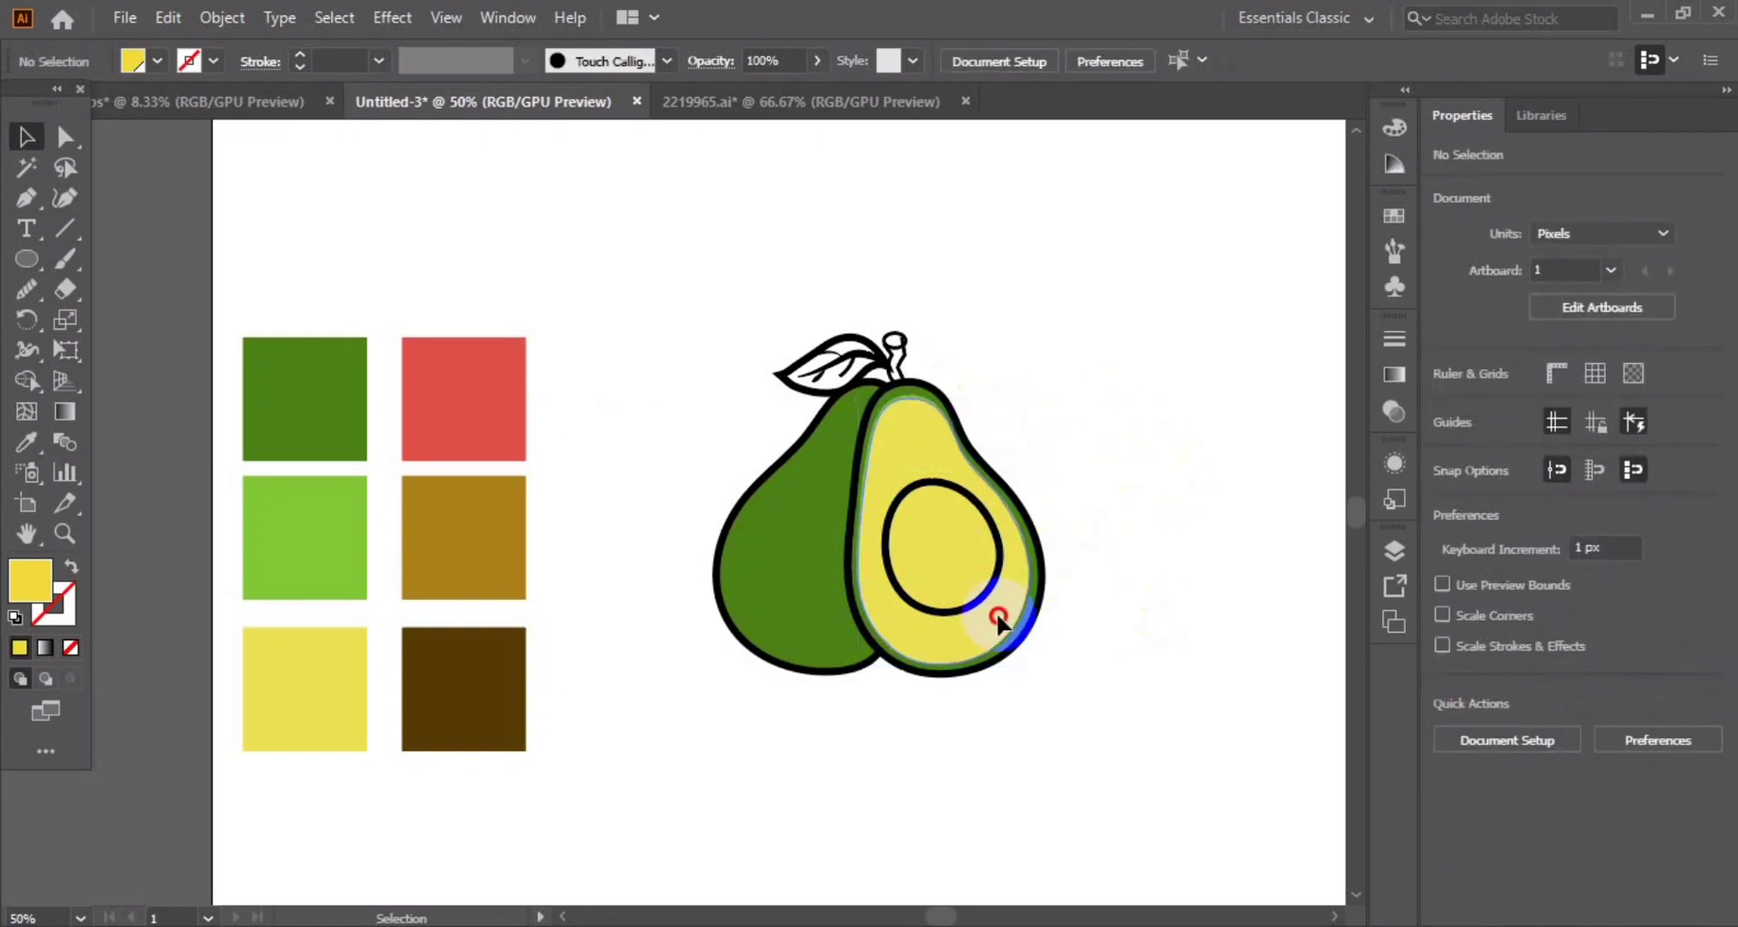
drag(997, 608, 1260, 550)
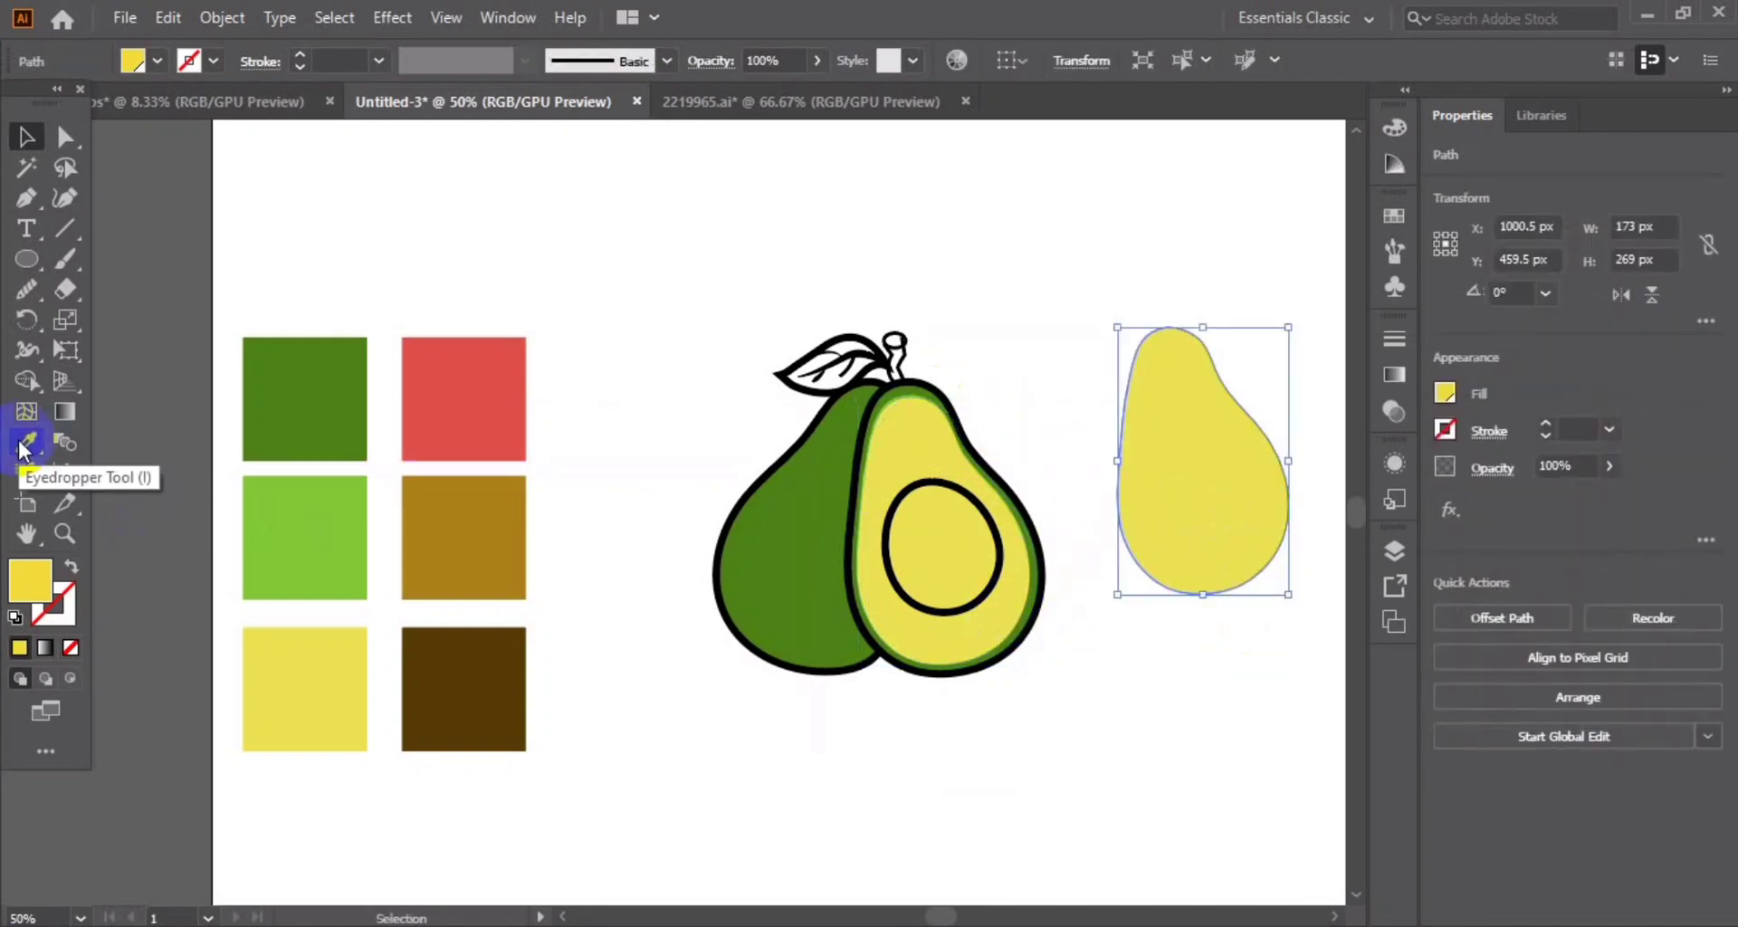
Recolour the copy orange (EF953C), then shrink and move it onto the right half
double_click(30, 579)
drag(648, 692, 648, 710)
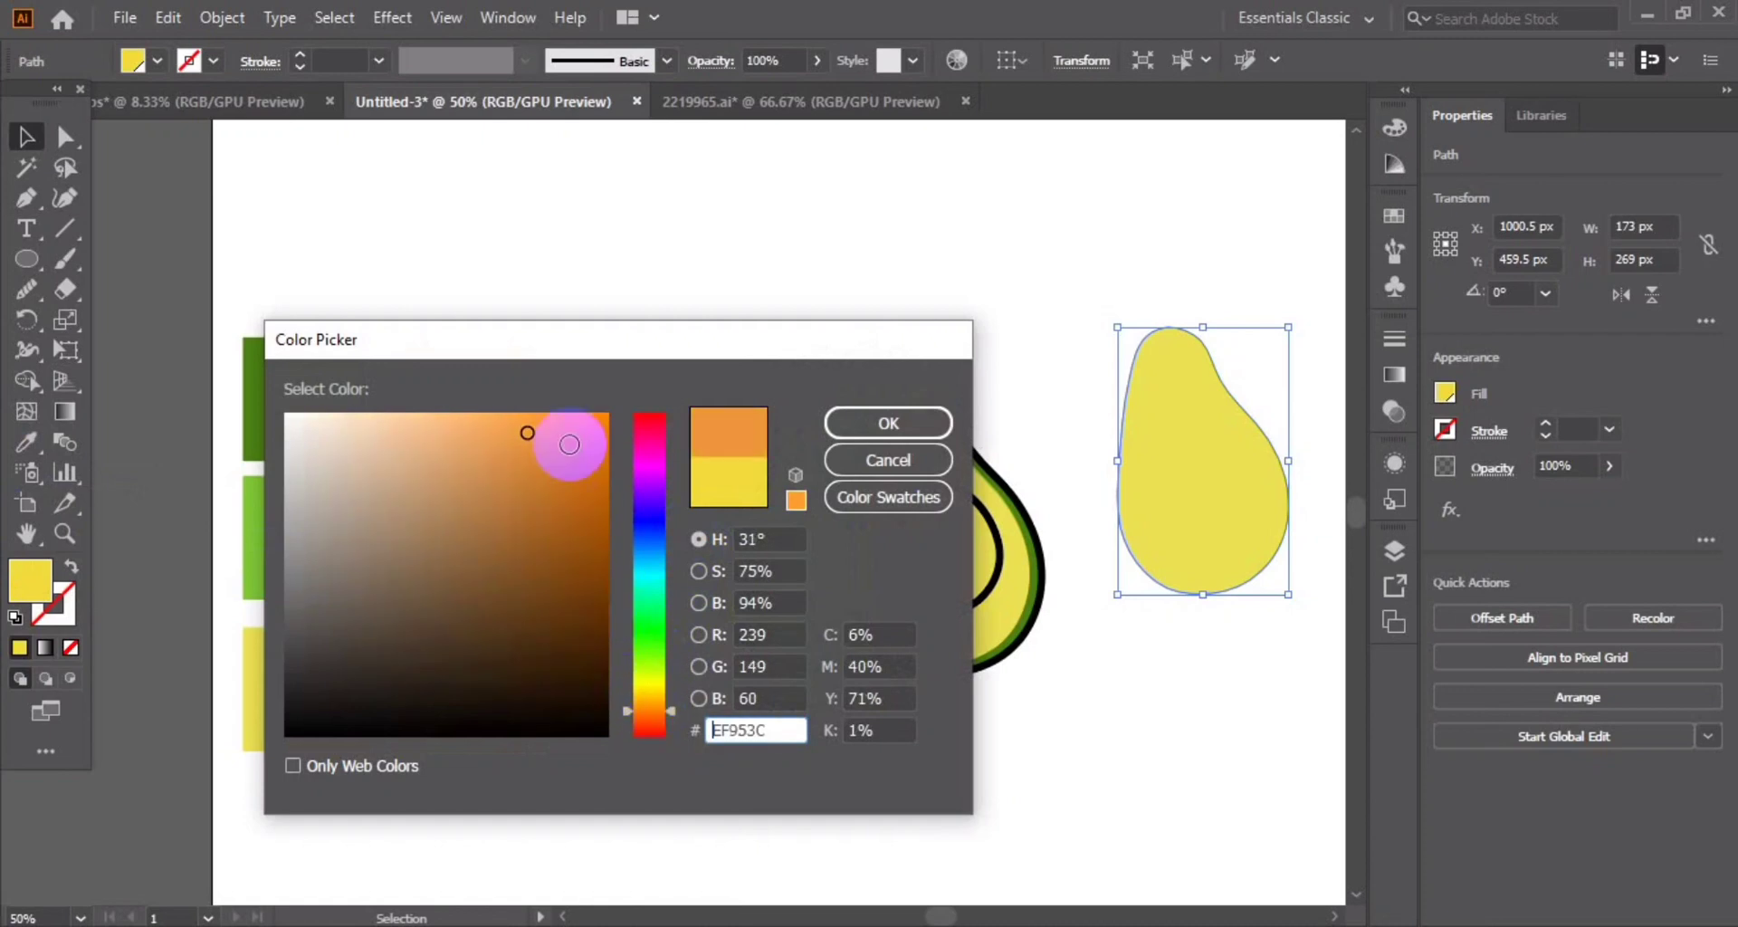
click(882, 423)
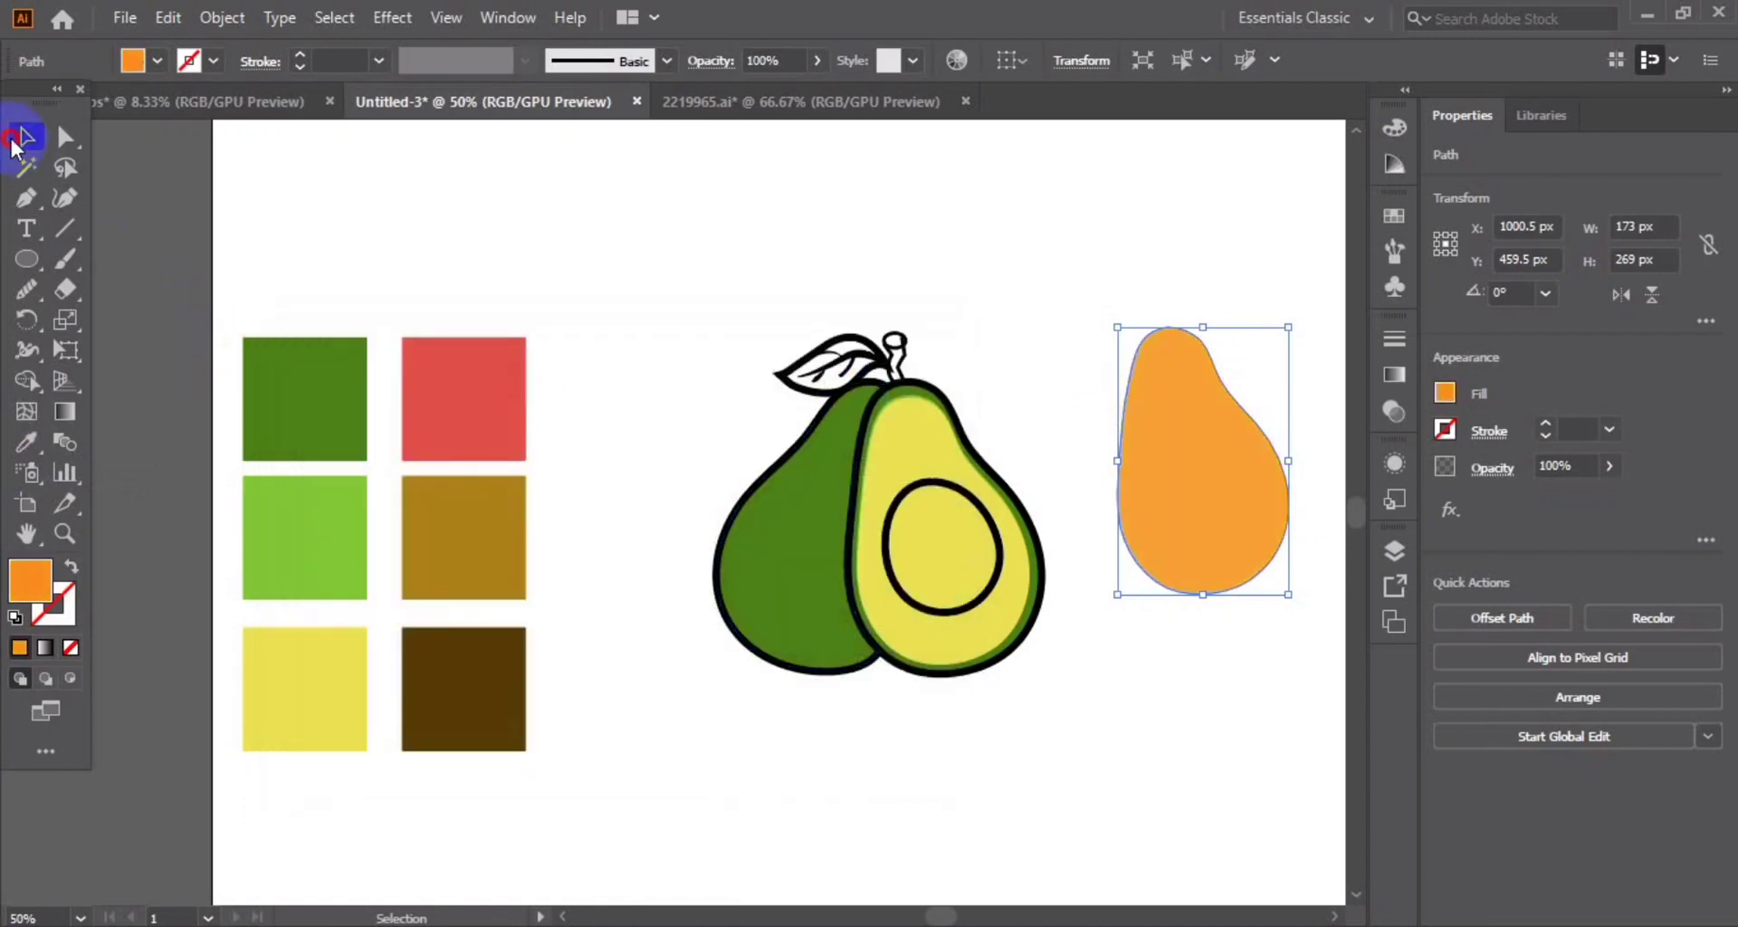
click(1239, 516)
drag(1238, 516, 1161, 563)
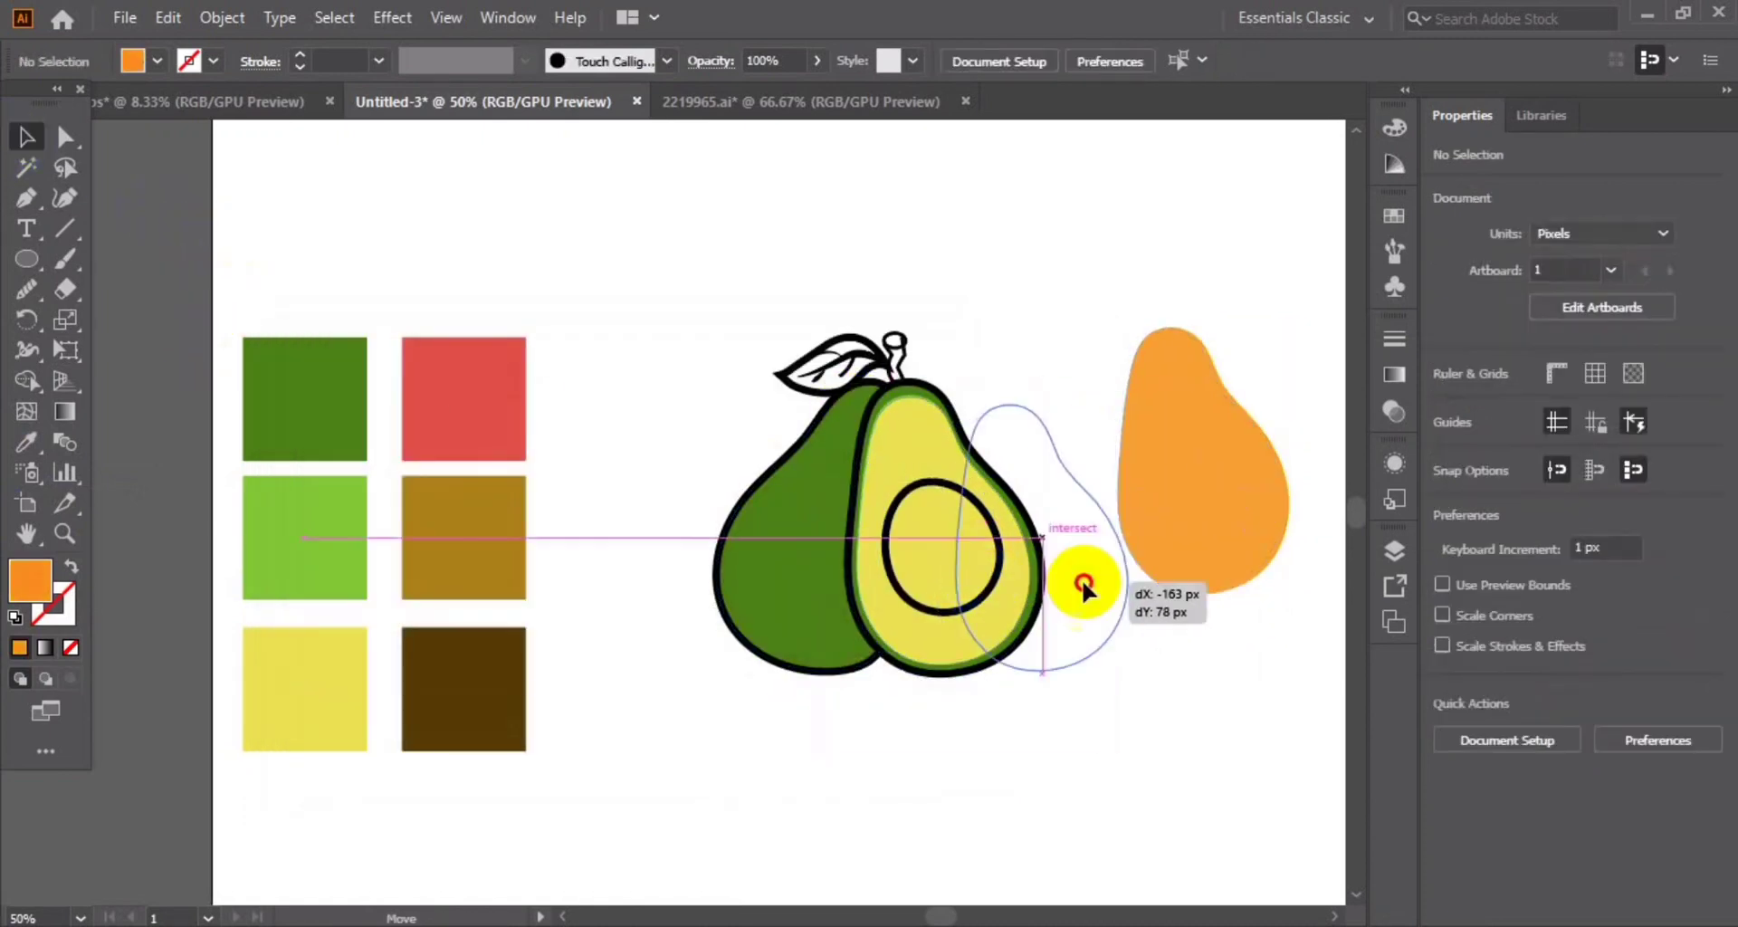
drag(1210, 376, 1188, 412)
drag(1089, 541, 932, 543)
drag(978, 660, 978, 621)
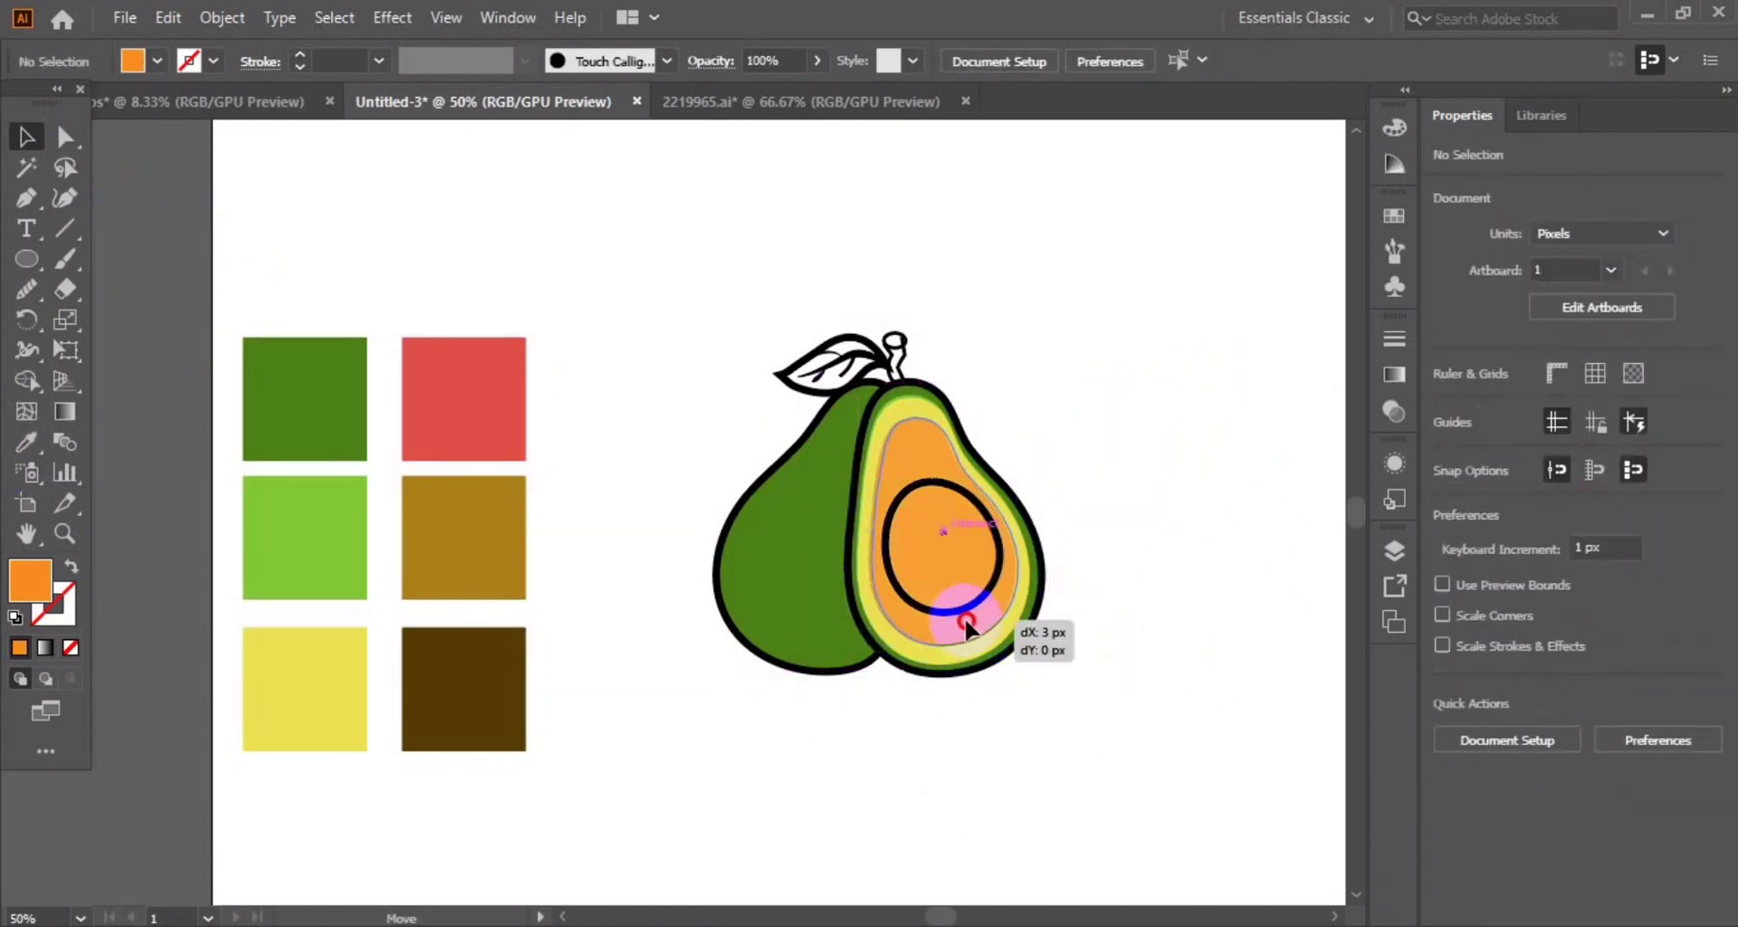
drag(946, 381, 933, 412)
Stretch the orange flesh toward the lower right and widen it to the left
click(1137, 531)
click(987, 633)
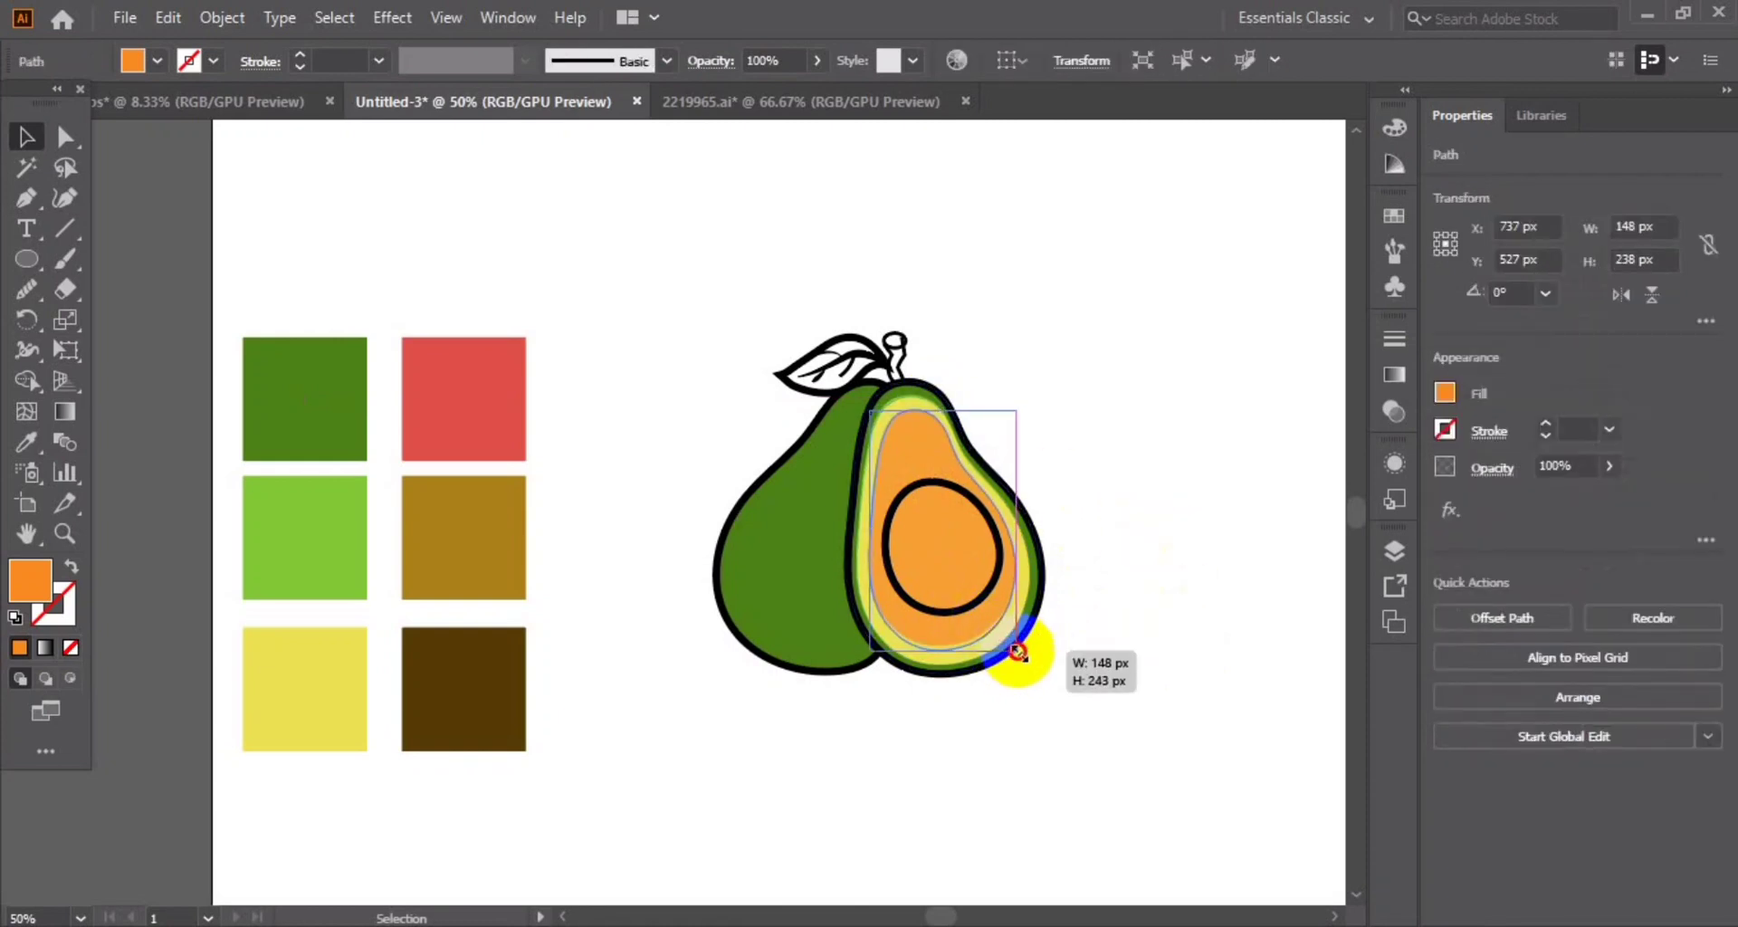
drag(1023, 644, 1016, 667)
click(962, 633)
drag(884, 530, 864, 552)
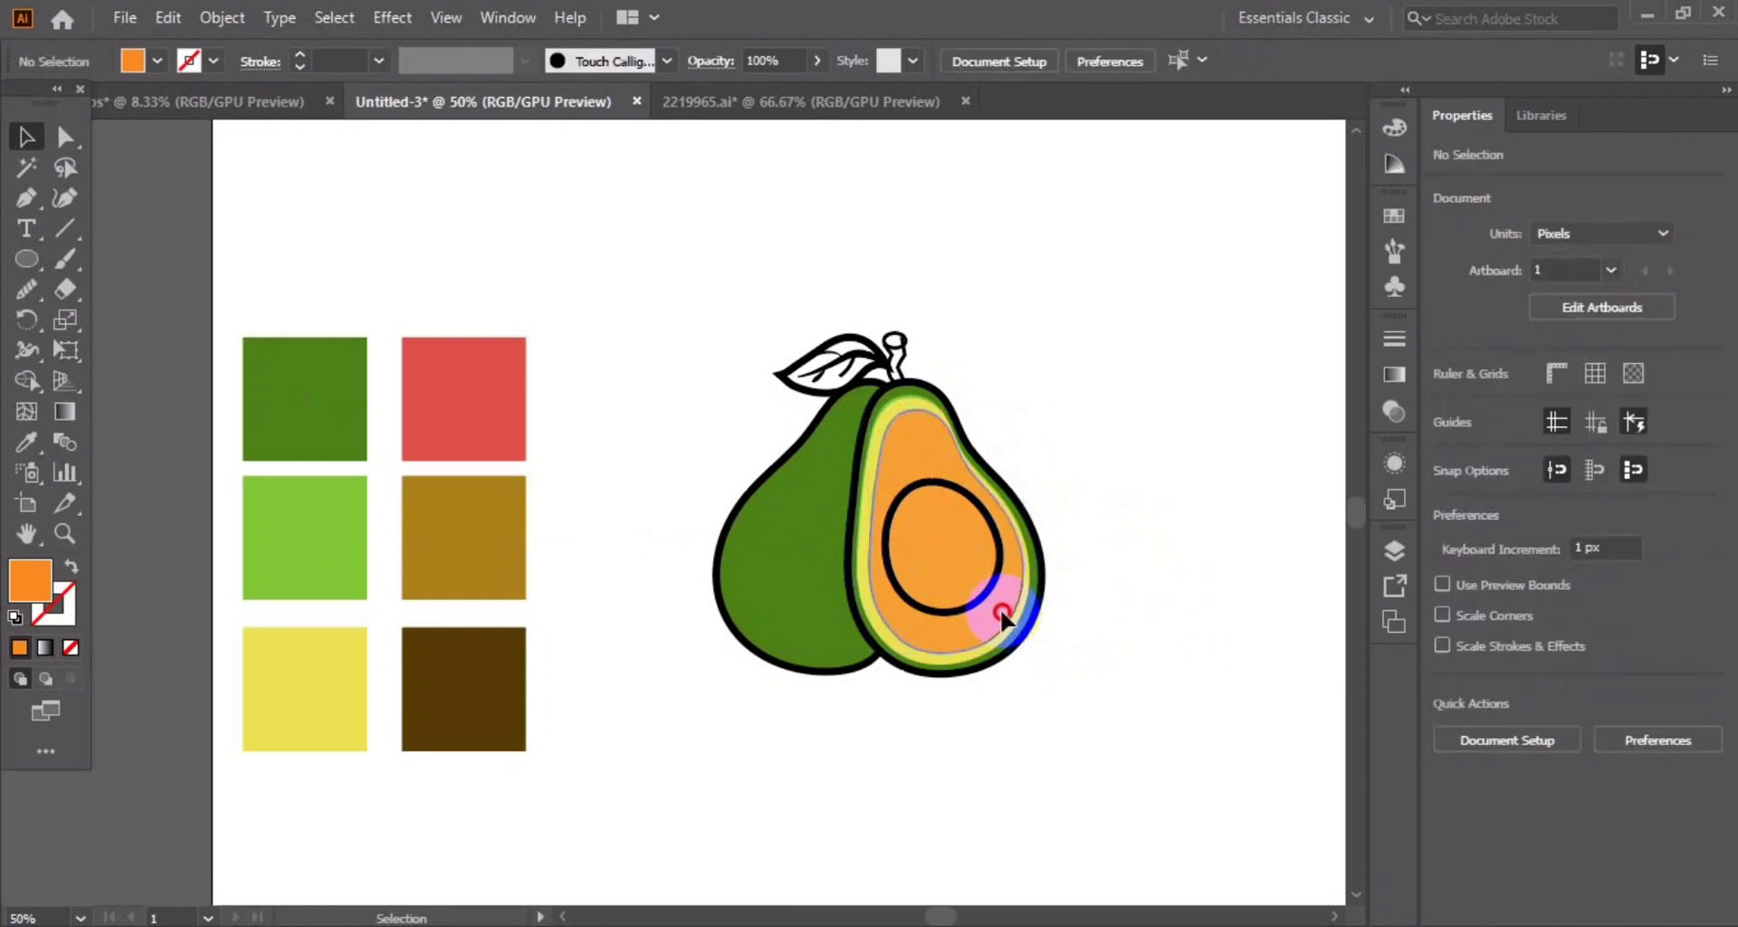
click(1005, 620)
drag(943, 410, 941, 407)
Enlarge the orange flesh to fill the half, leaving a thin yellow rim
click(1224, 568)
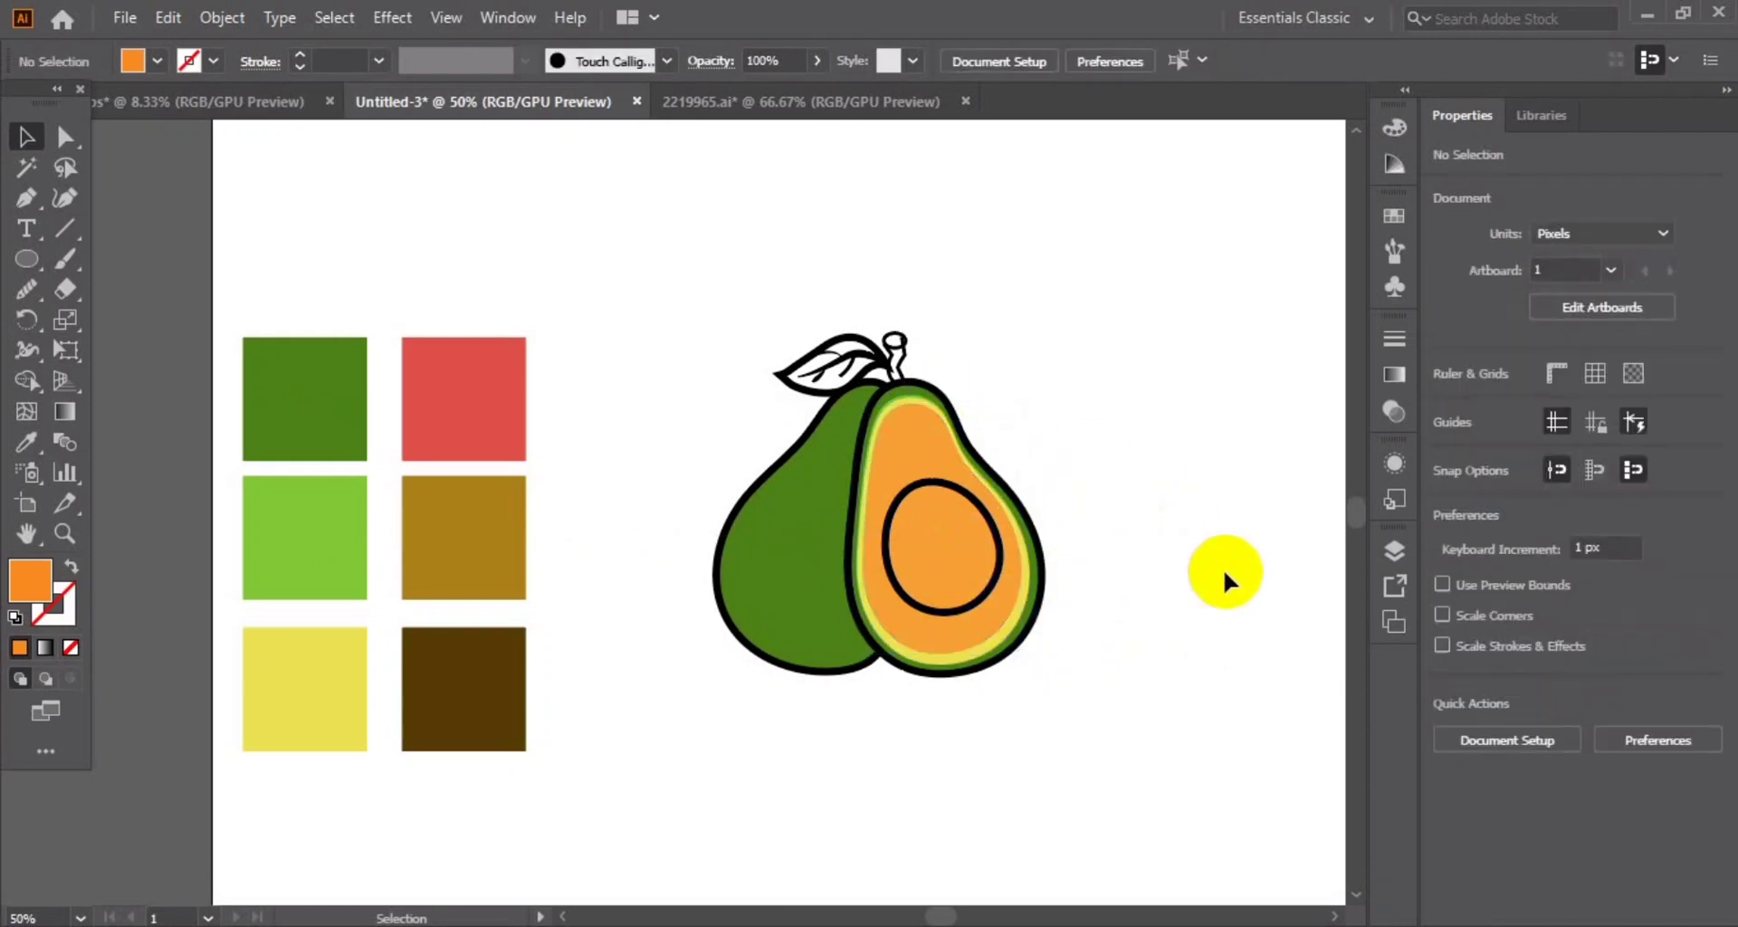
click(982, 616)
drag(1026, 663, 1031, 672)
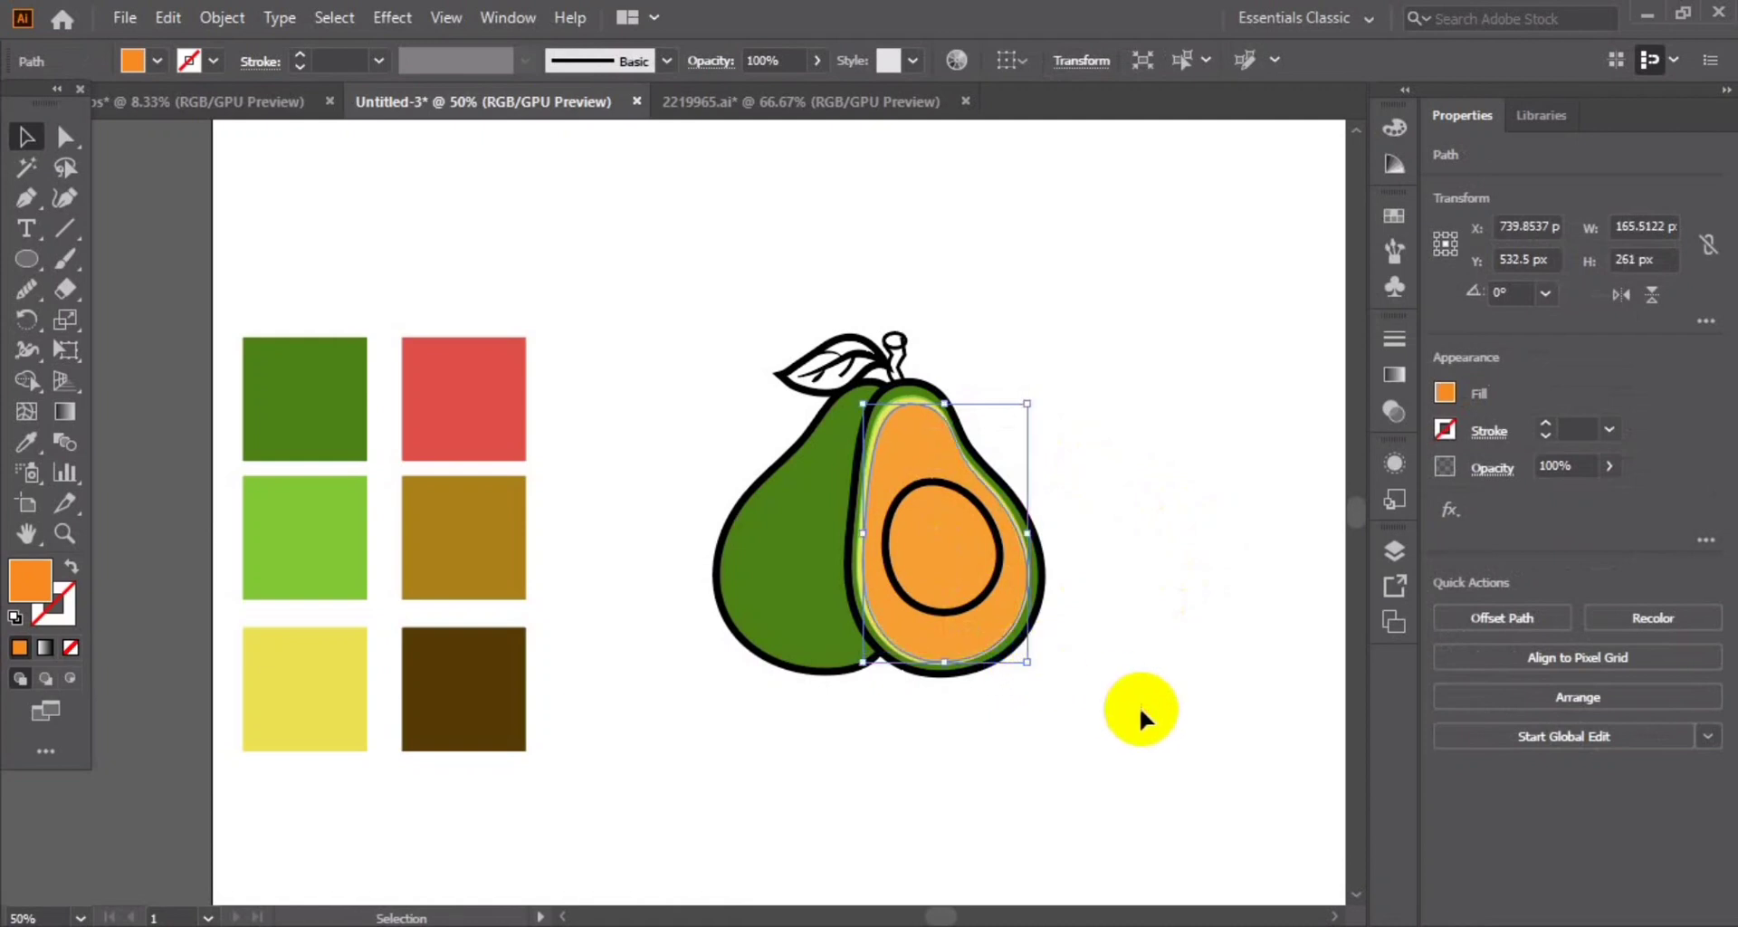
click(1139, 706)
click(923, 431)
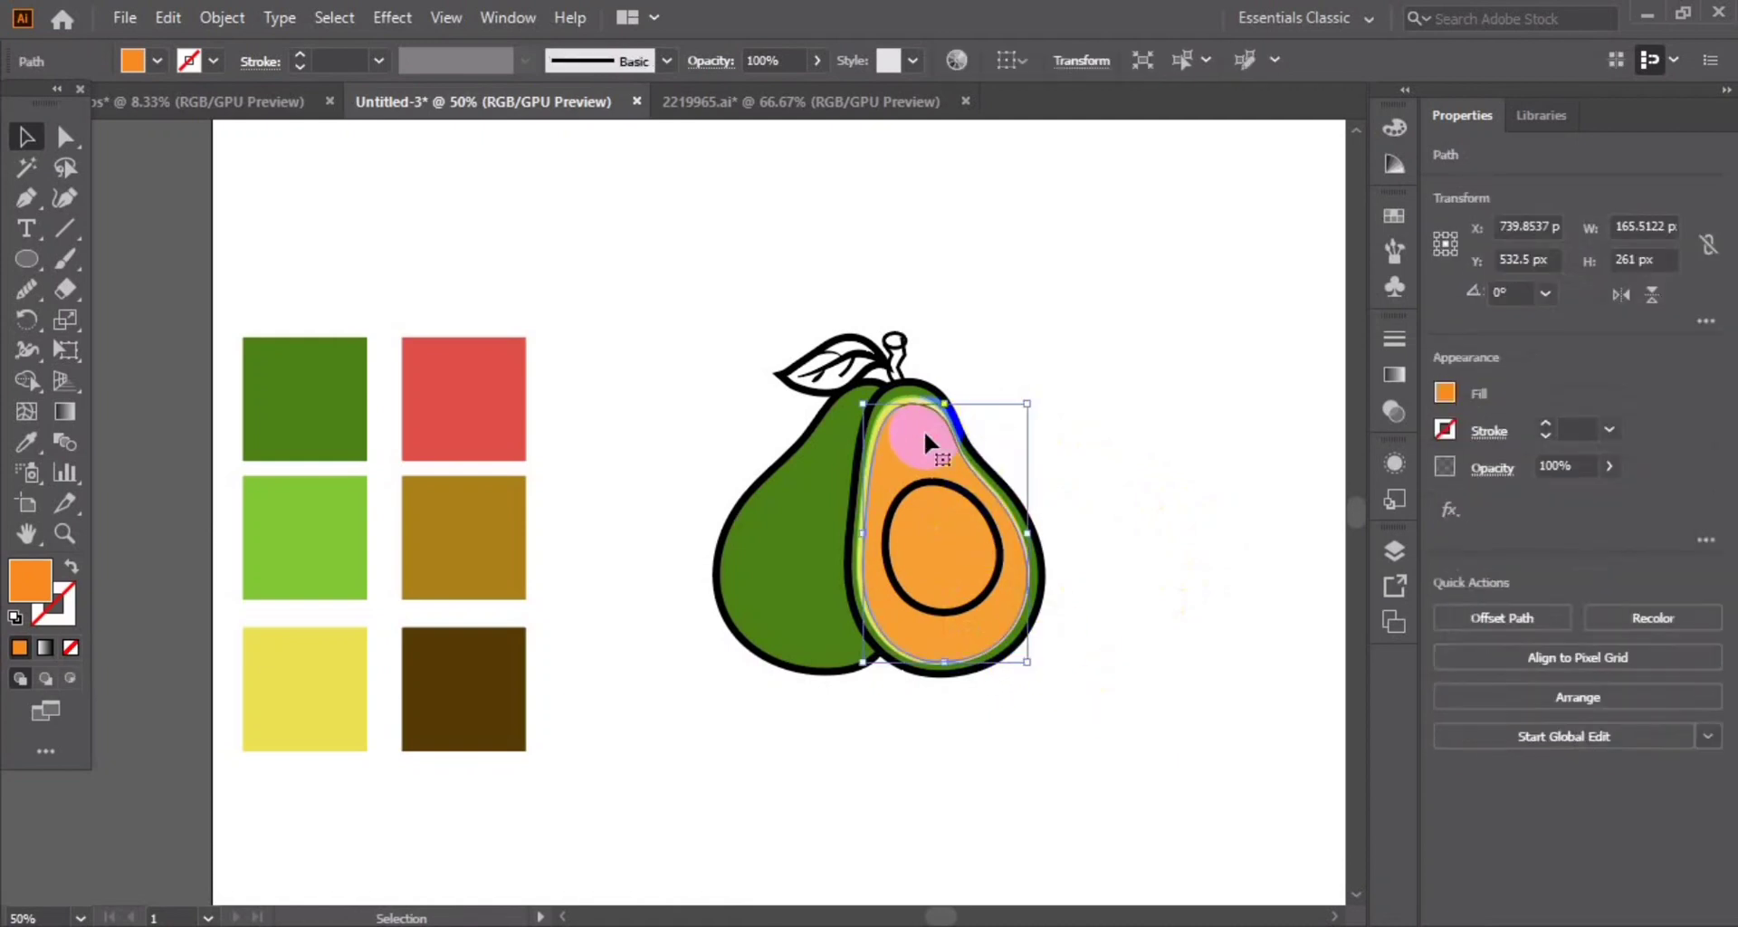
click(1120, 459)
click(1018, 563)
click(988, 590)
Nudge the pit oval slightly left and fill it with the red swatch
drag(988, 590, 984, 590)
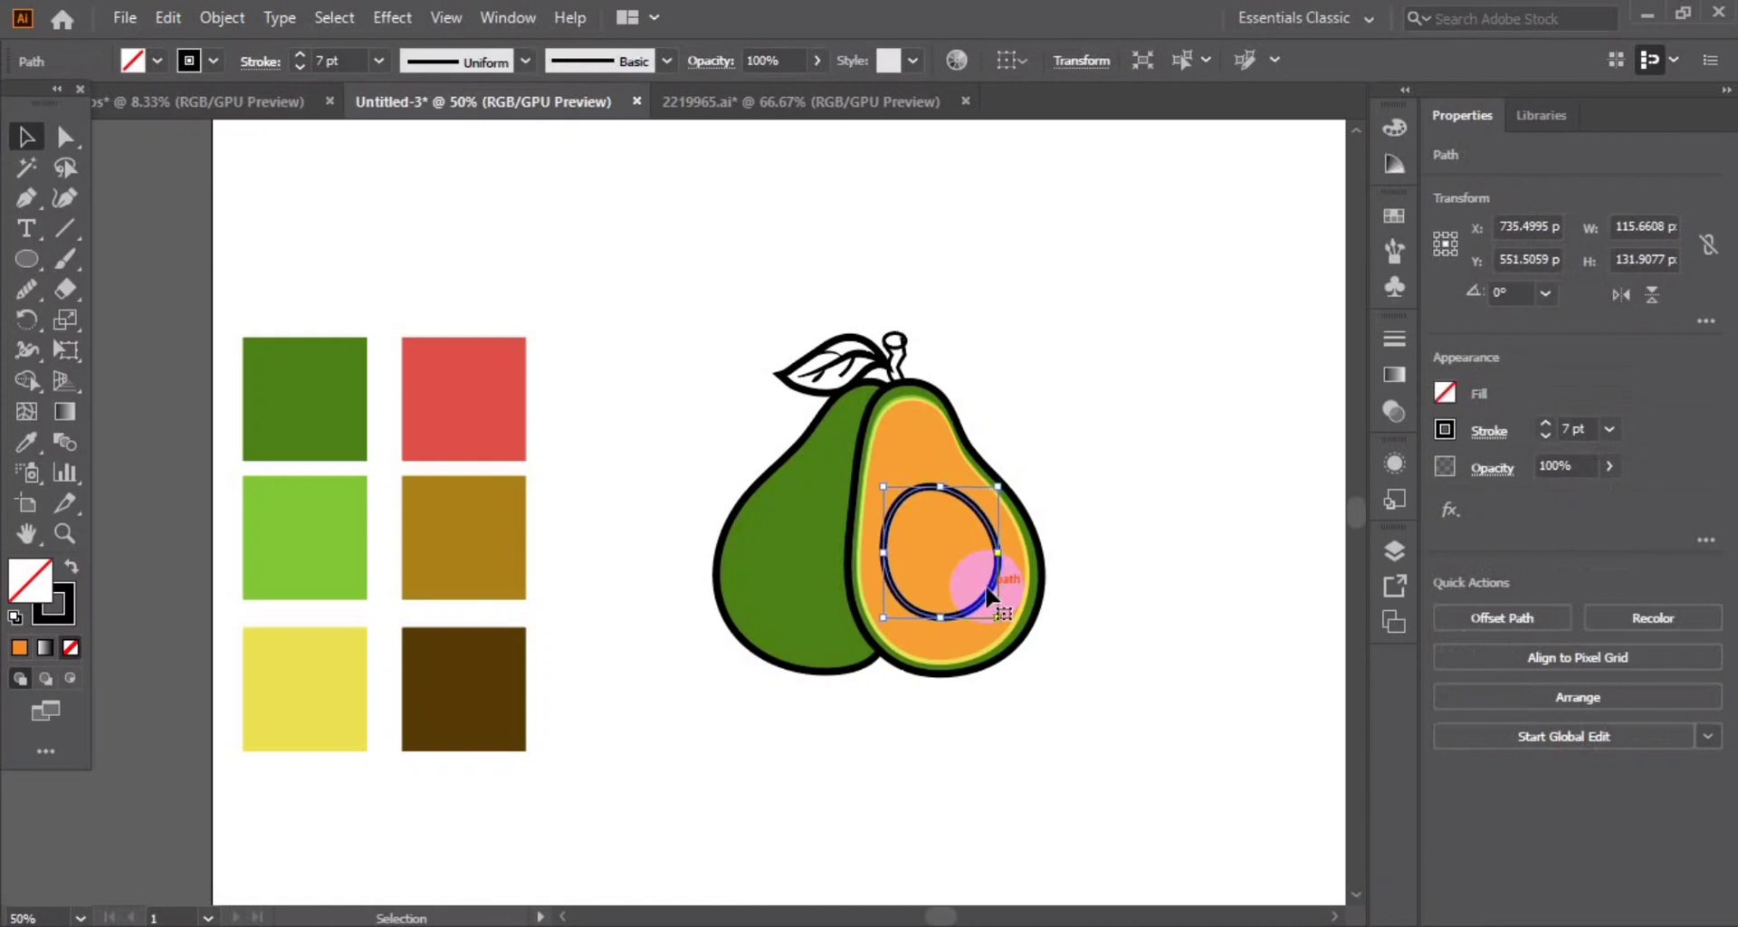
click(982, 599)
click(438, 412)
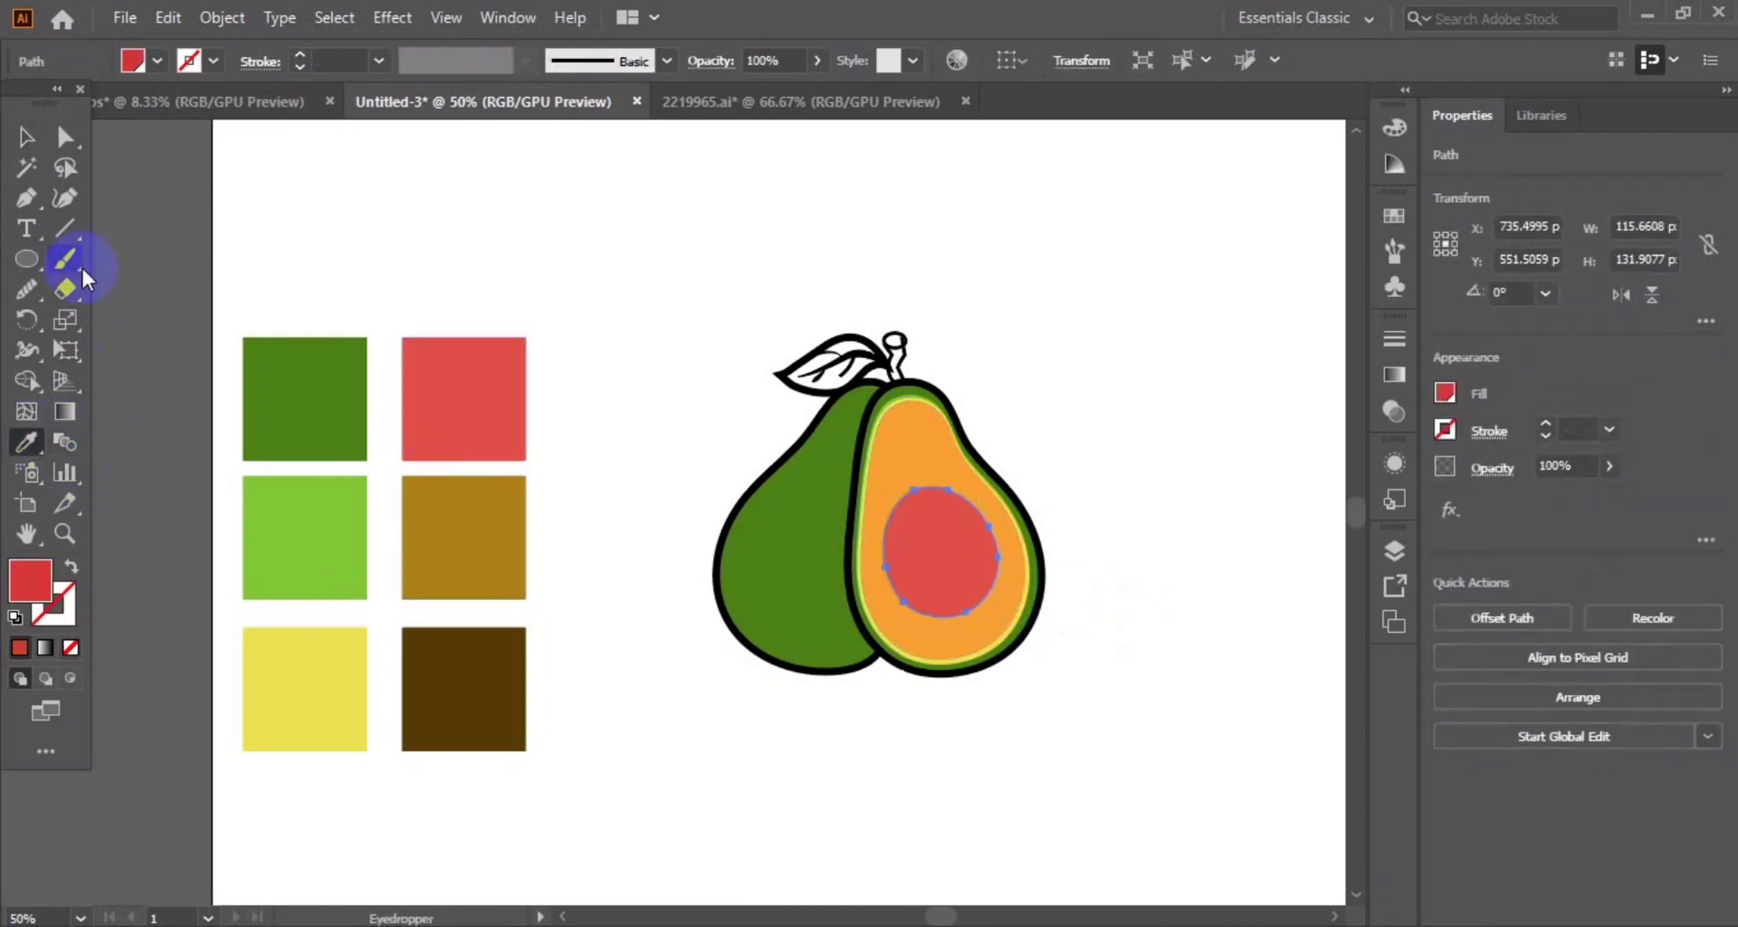
click(100, 172)
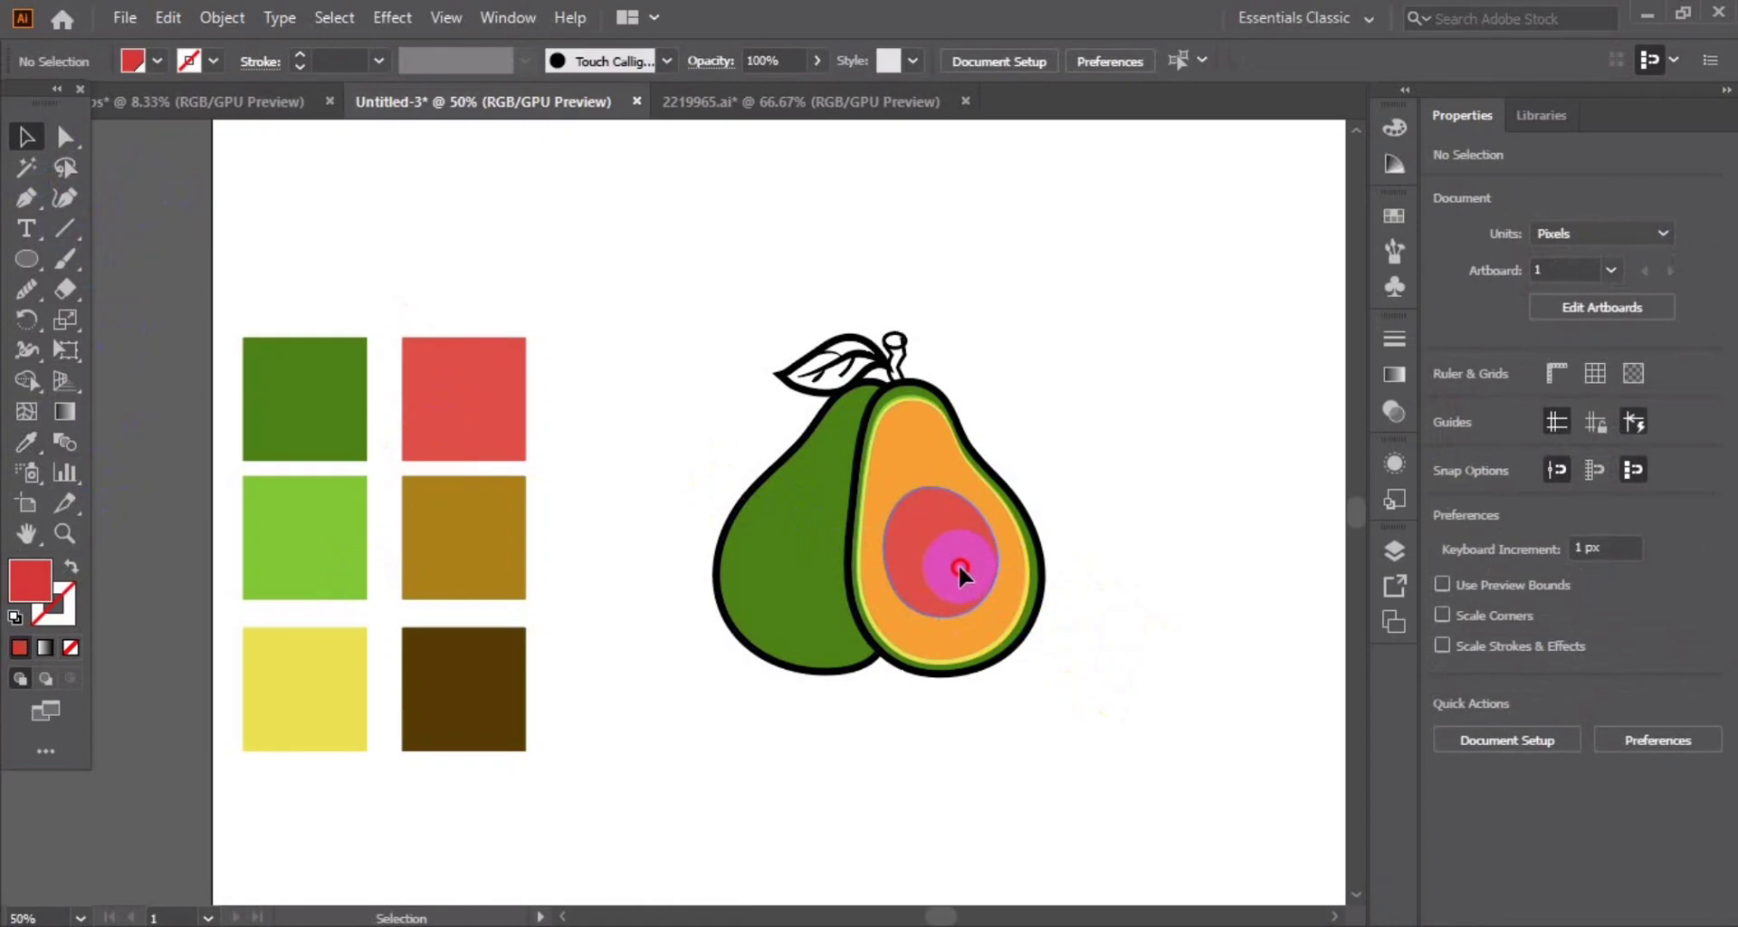
Place a smaller brown-filled copy of the pit oval over the red pit
drag(959, 568, 1146, 590)
drag(1179, 421, 1159, 444)
click(27, 441)
click(453, 504)
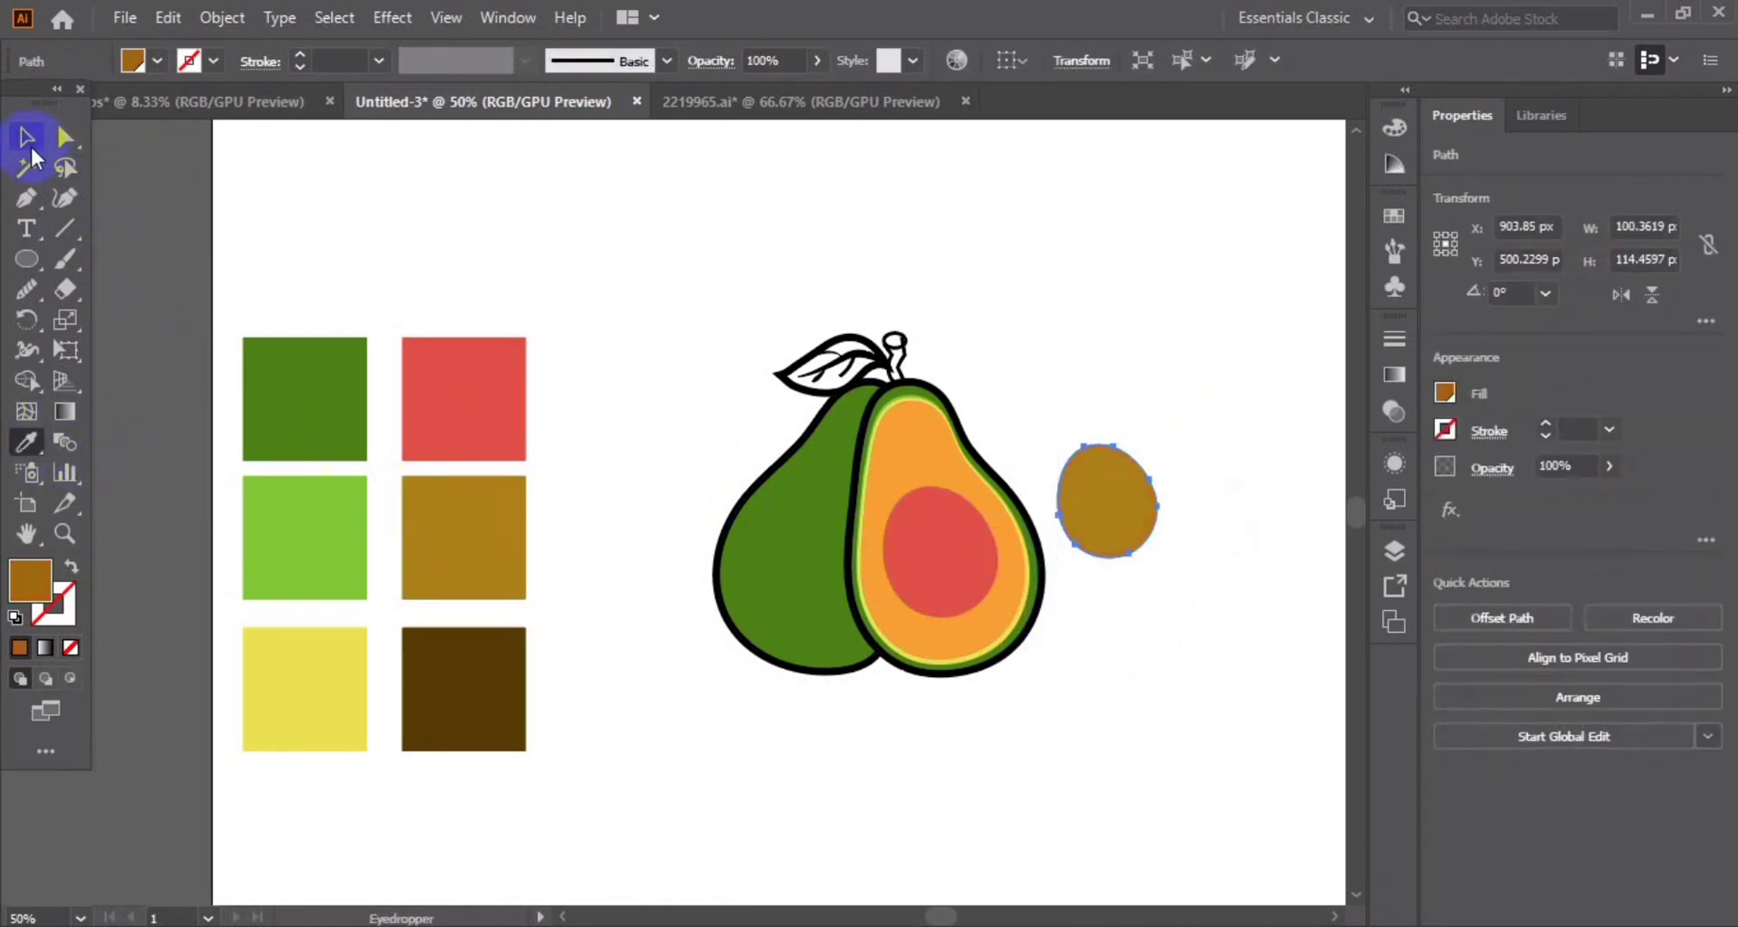
click(28, 141)
drag(1126, 509, 965, 558)
click(1164, 601)
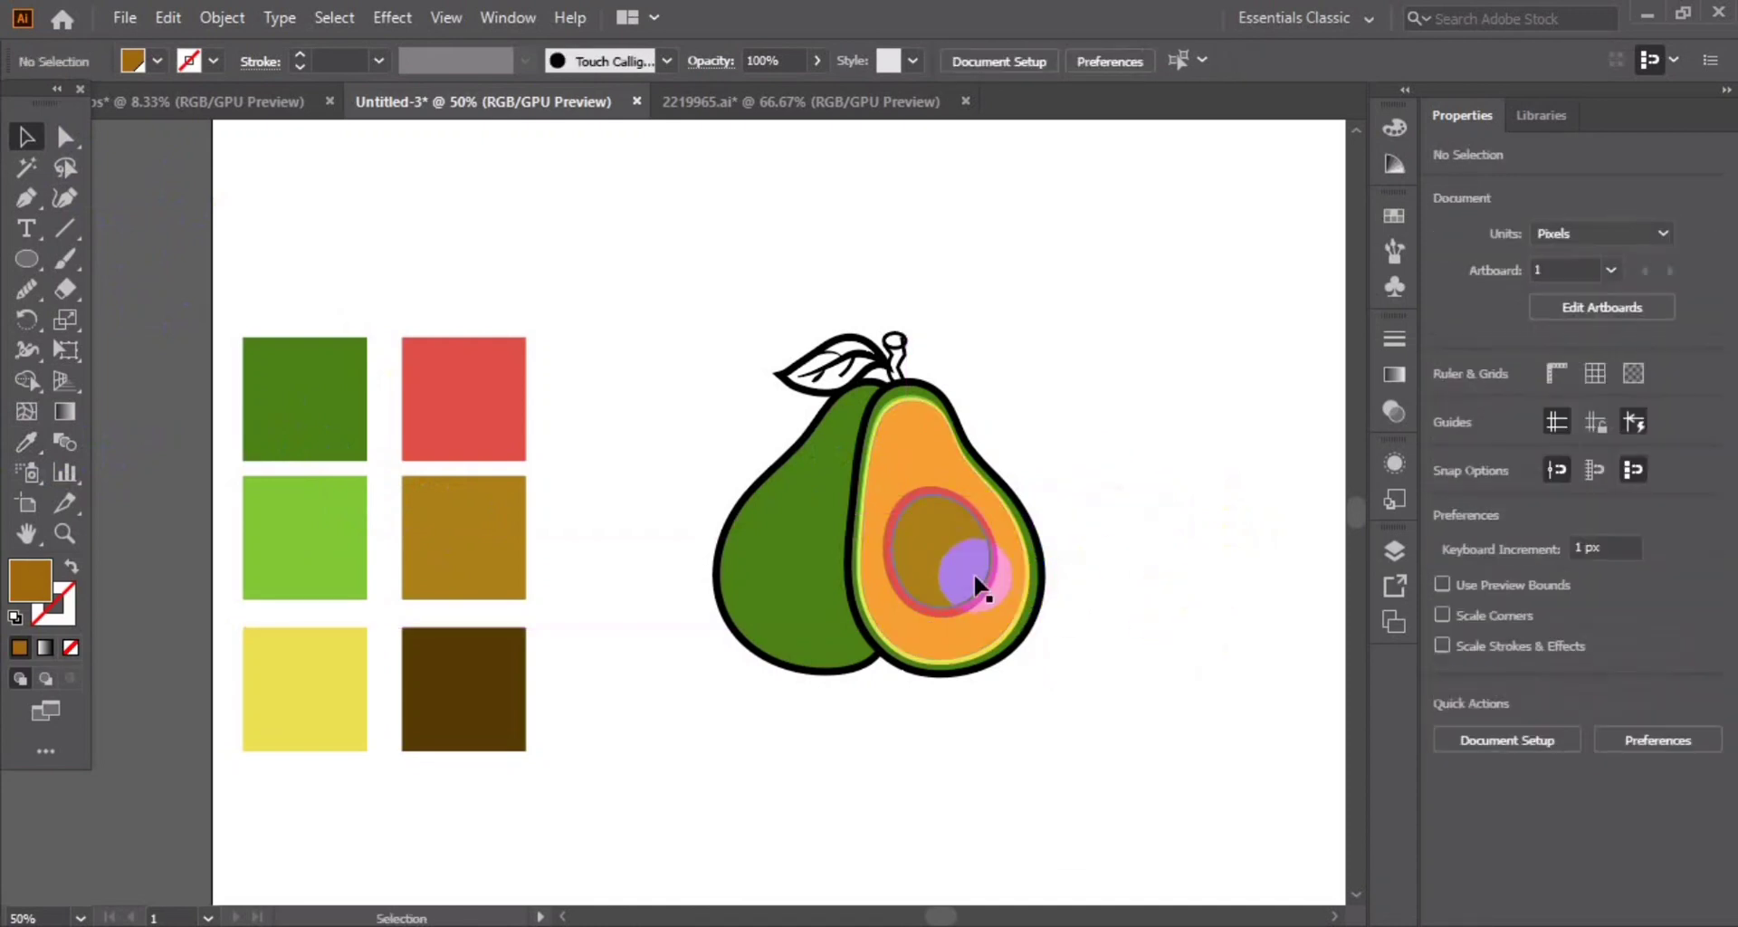
click(976, 581)
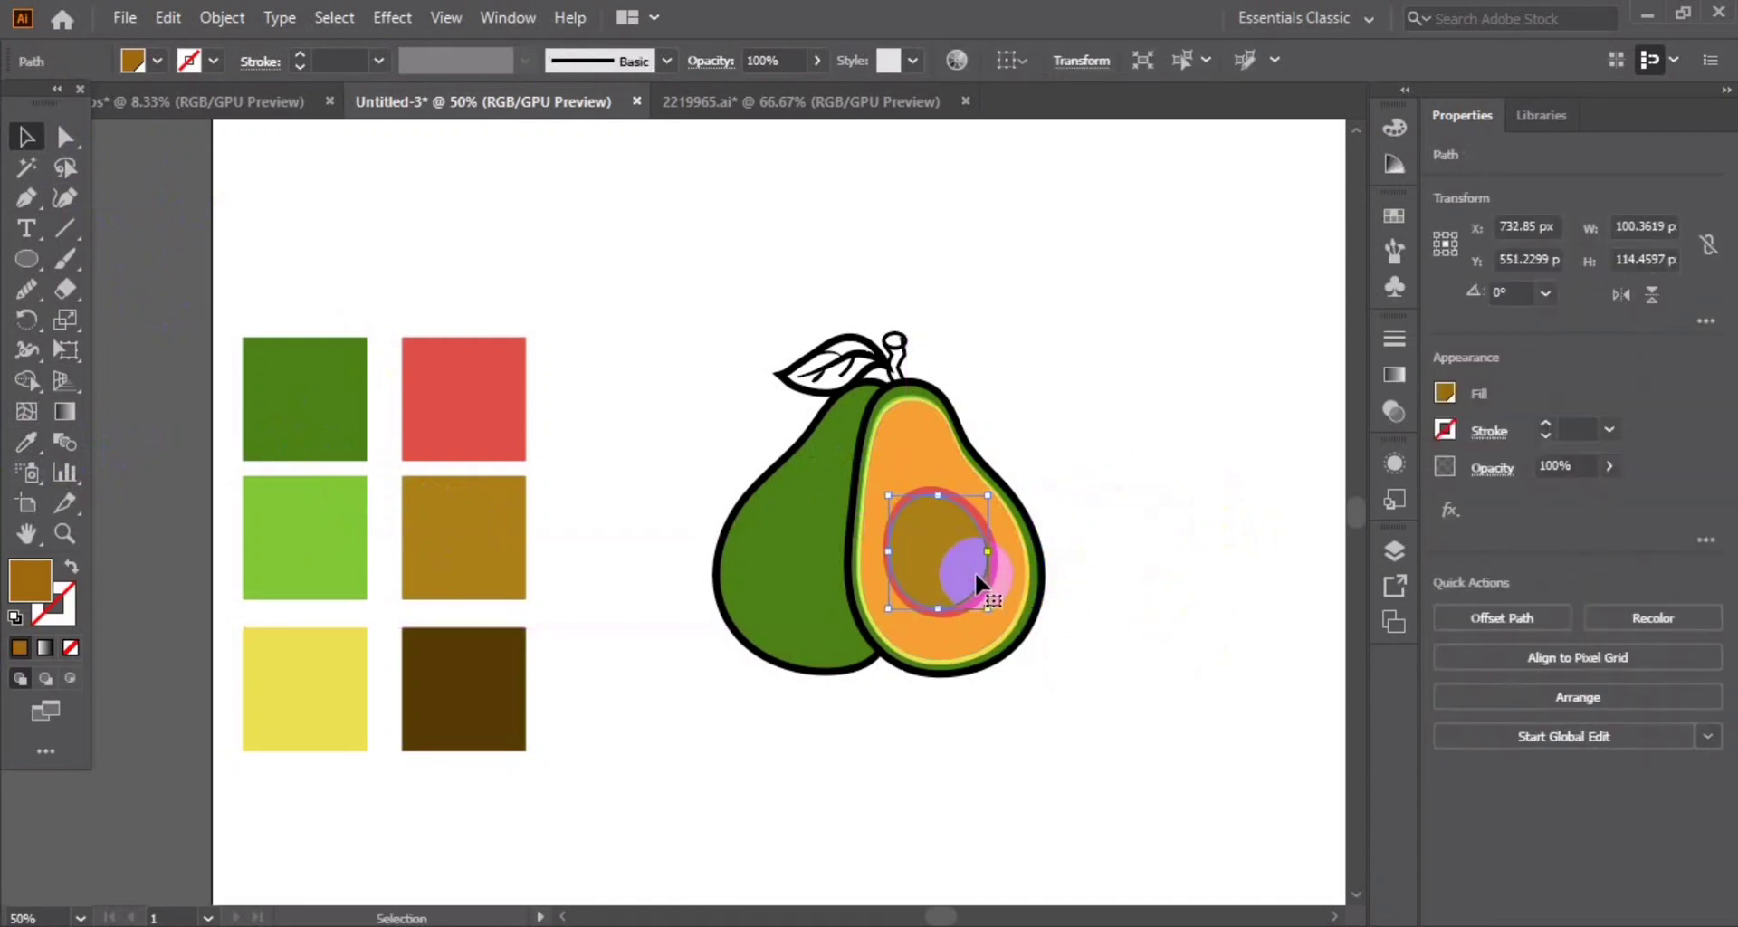
click(1131, 650)
Recolour the outer pit ovals from red to ochre and pale tan ring tones
click(992, 500)
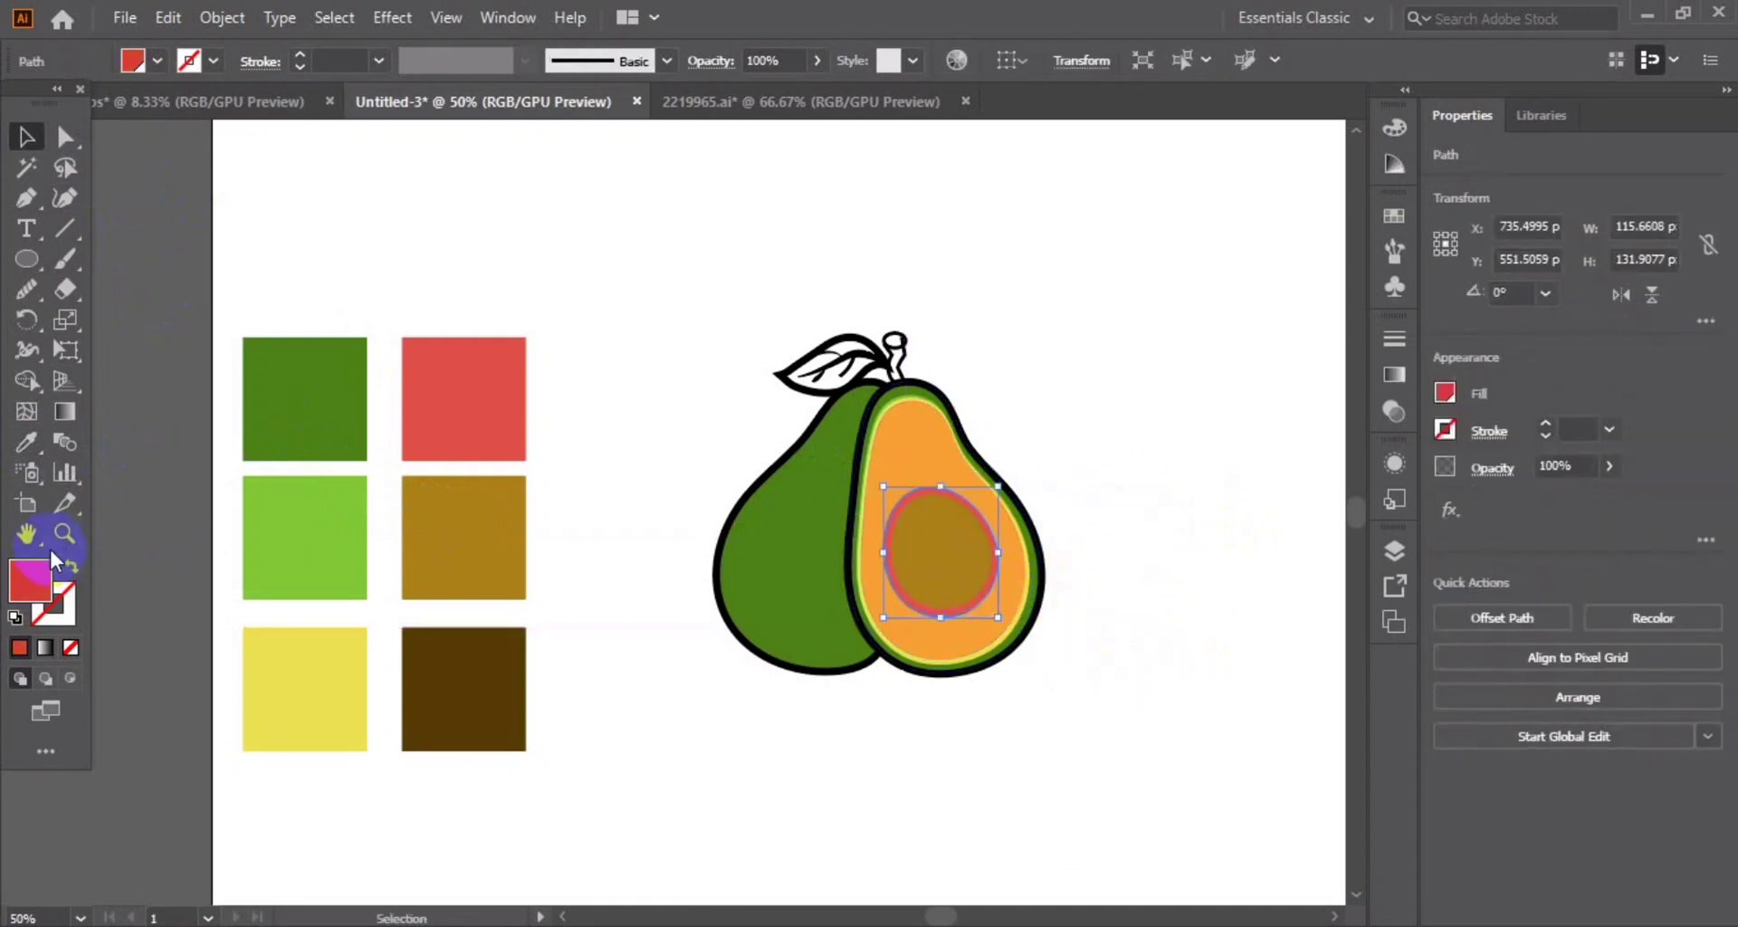
double_click(45, 566)
drag(574, 523, 504, 491)
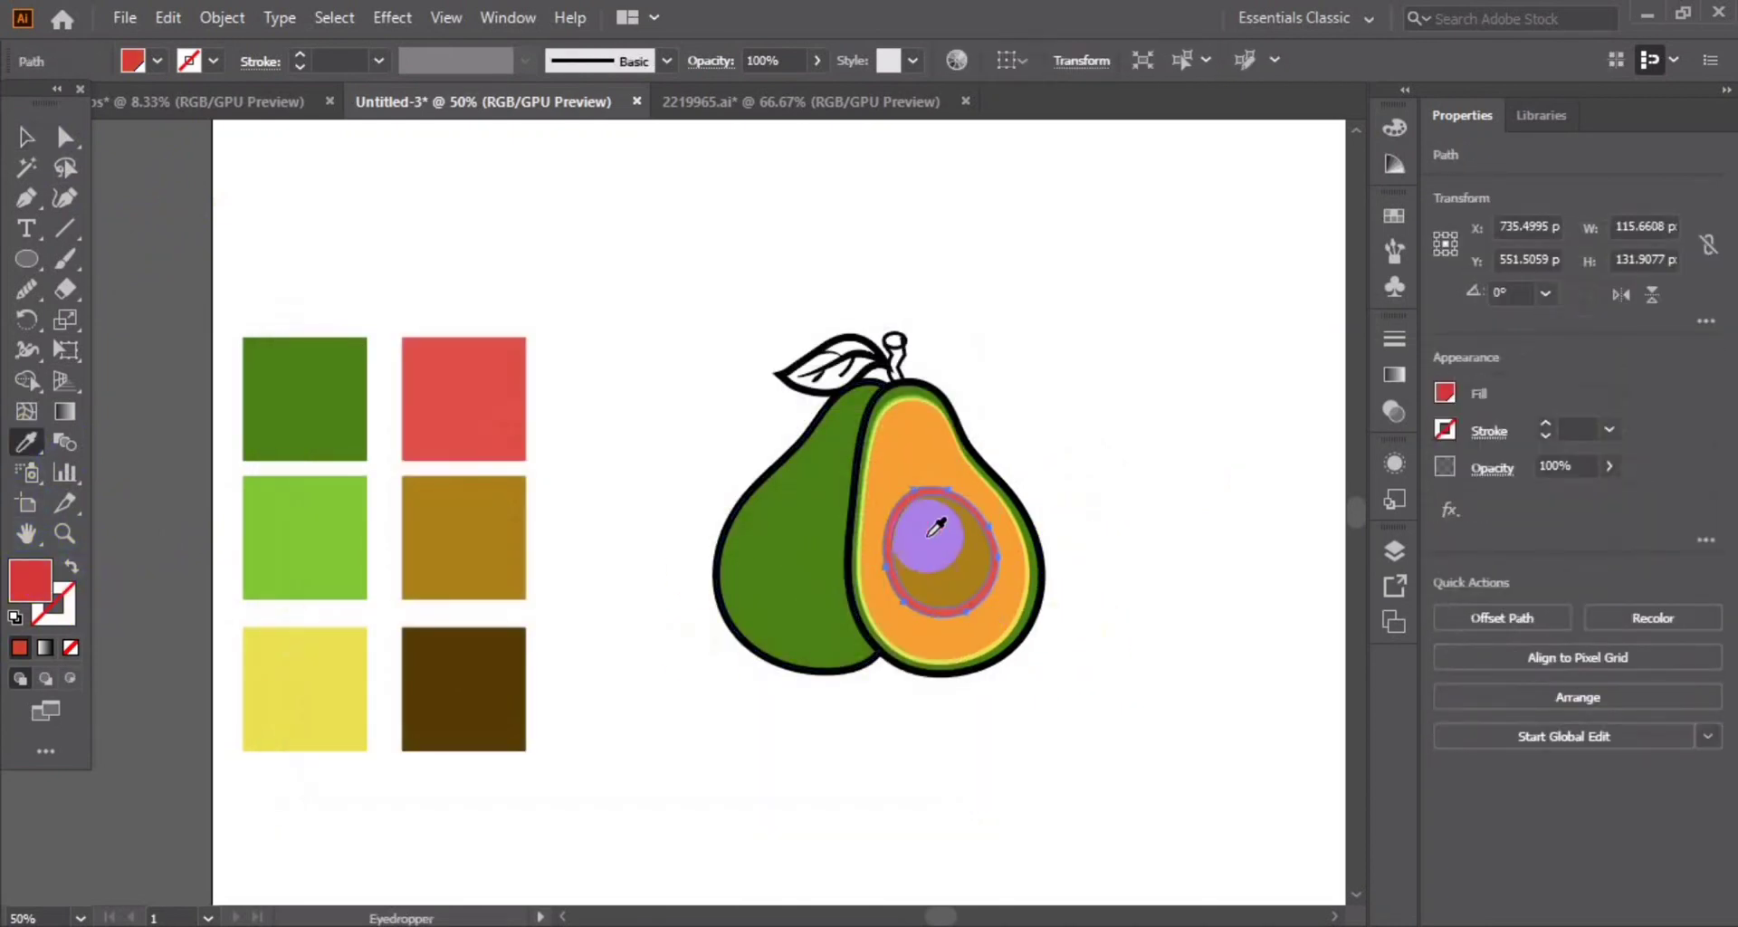
click(463, 507)
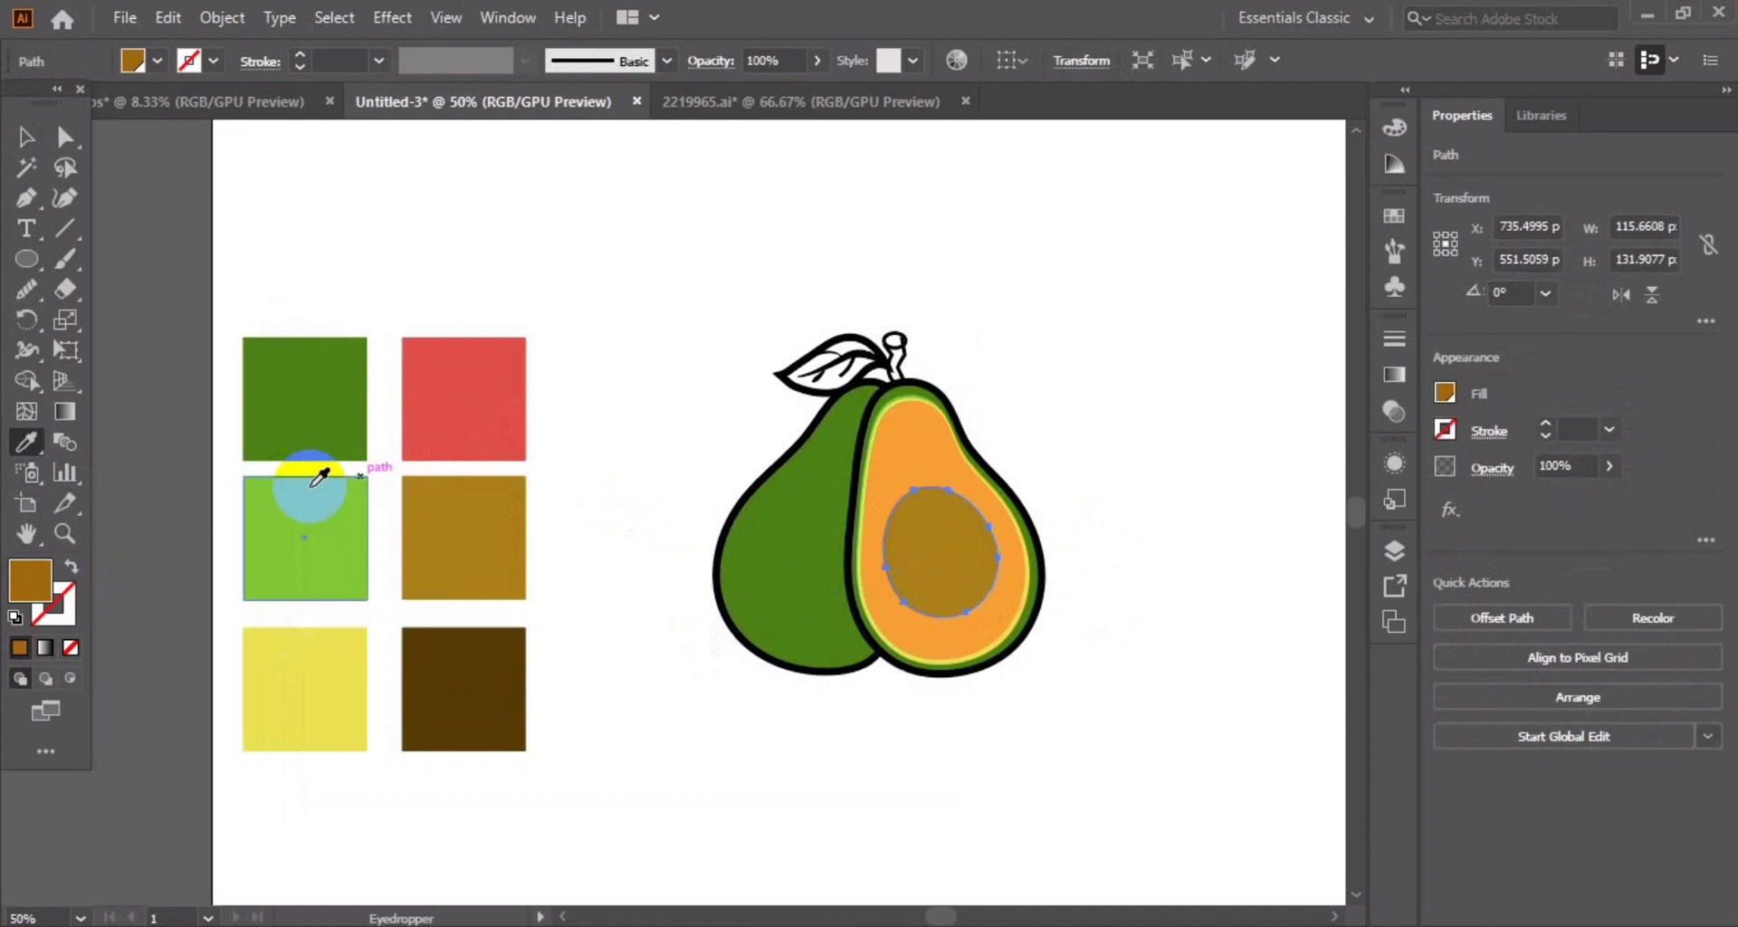
double_click(34, 580)
mouse_move(555, 543)
mouse_down()
mouse_move(578, 480)
mouse_move(543, 465)
mouse_up()
click(888, 419)
click(1098, 605)
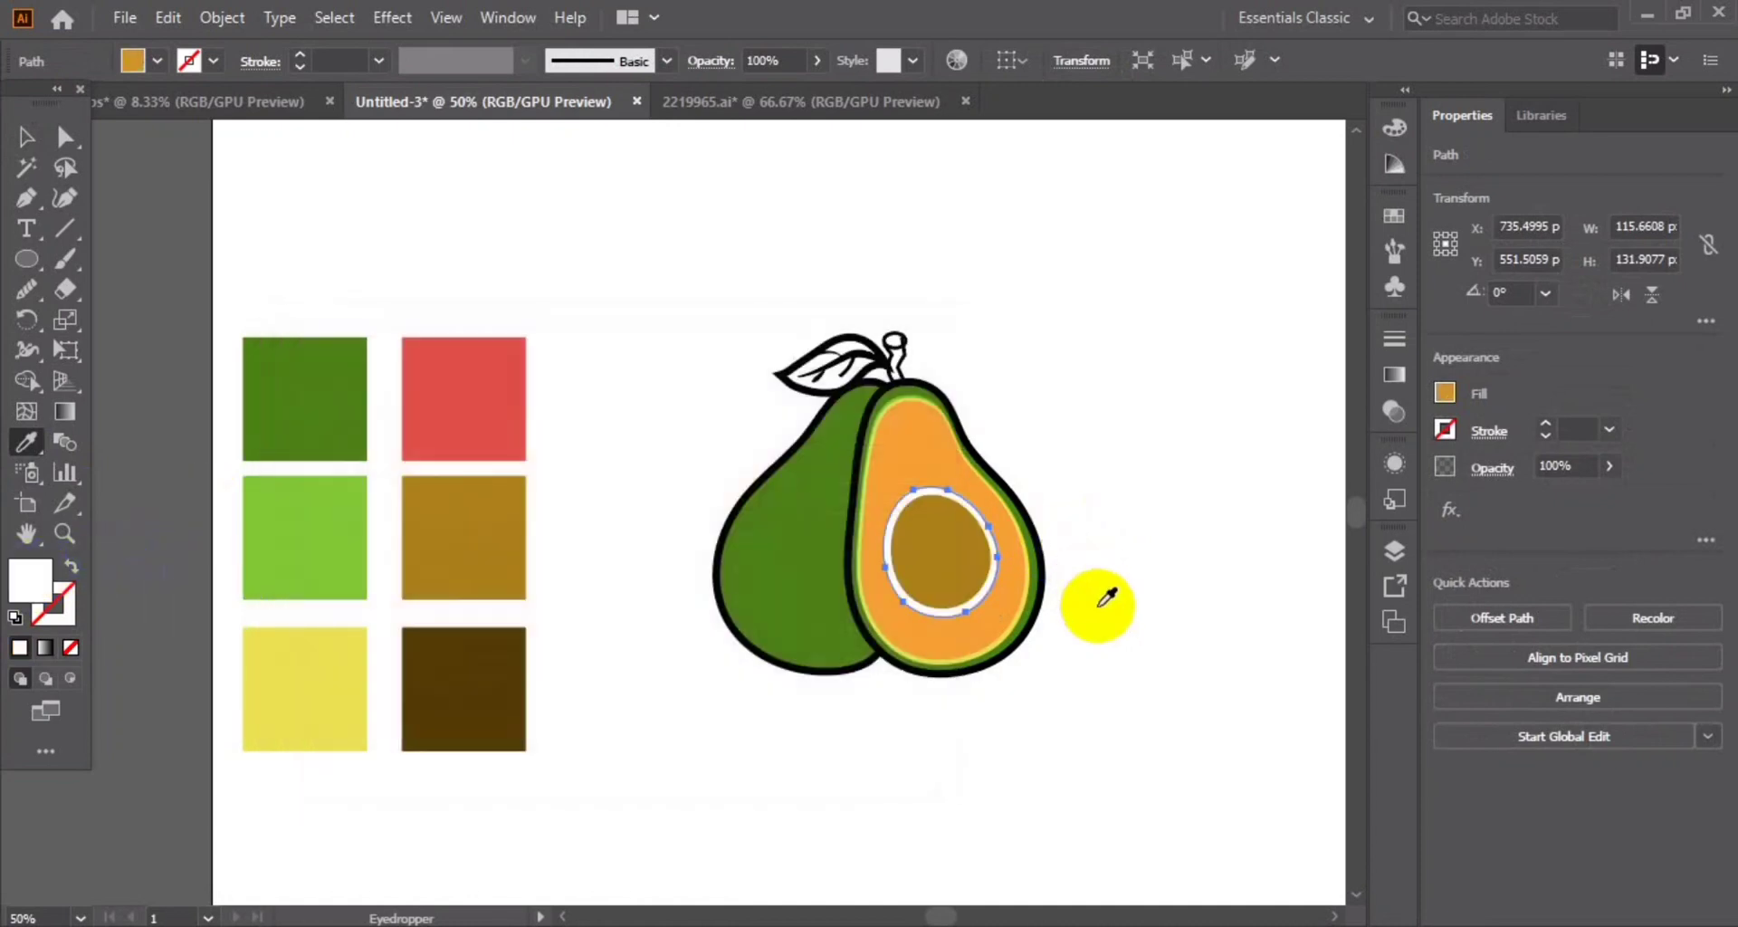
click(1009, 617)
click(25, 136)
click(228, 253)
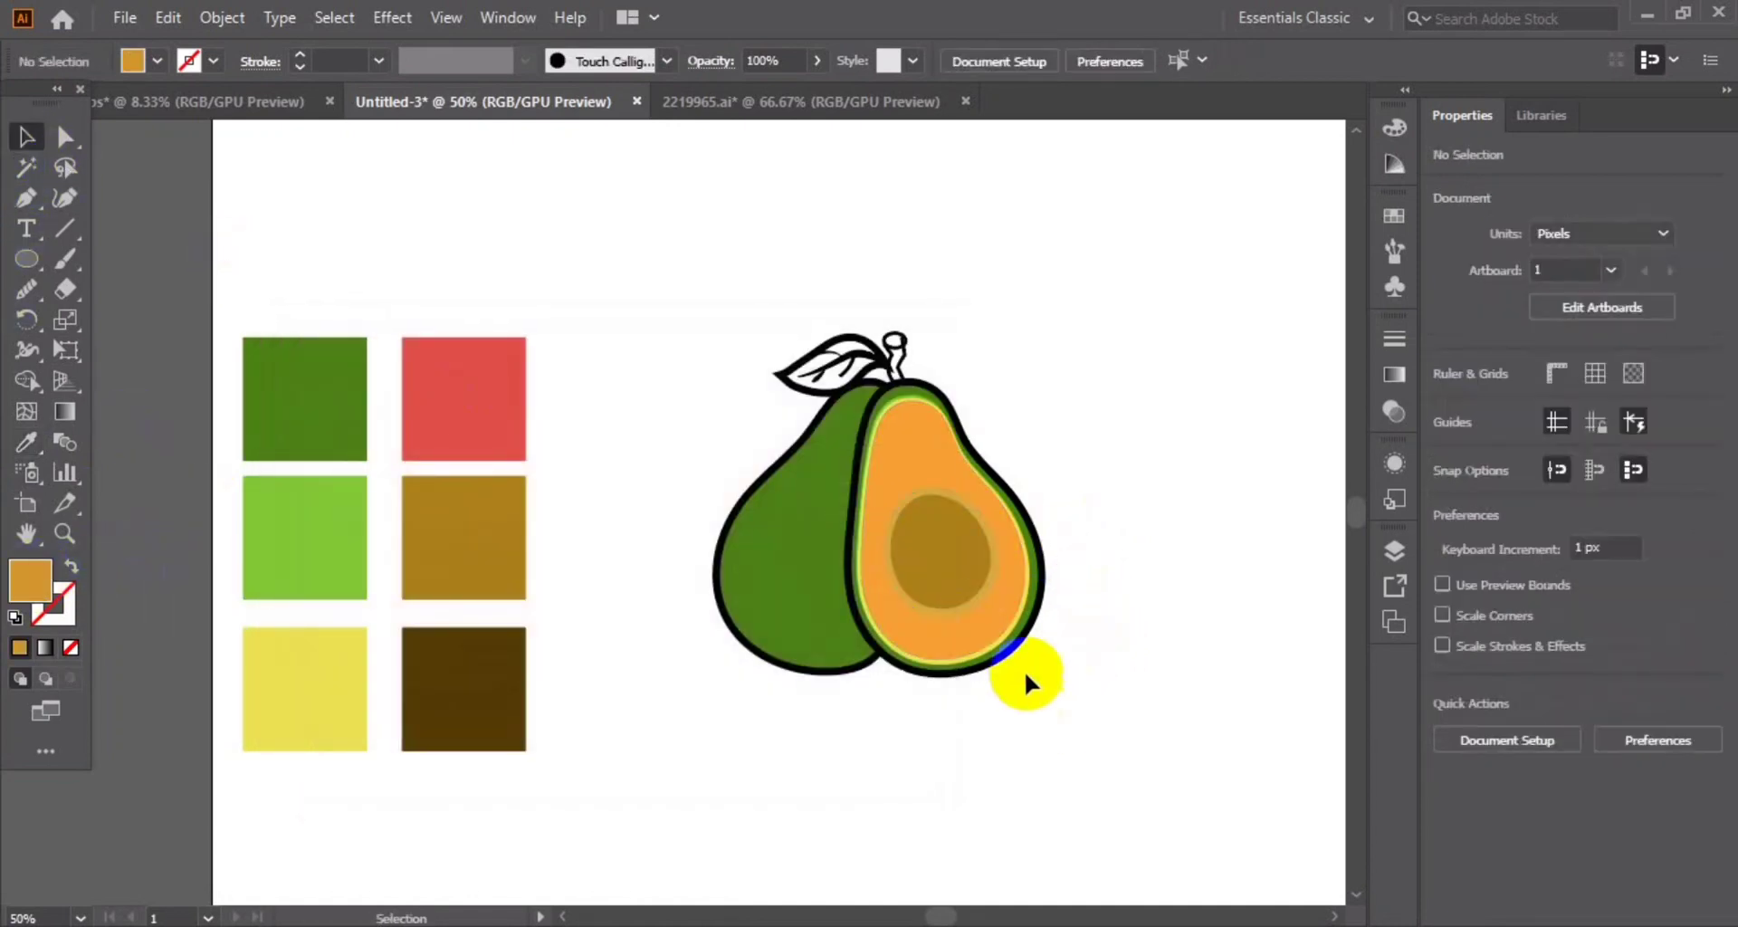
Add a smaller dark brown oval at the centre of the pit
drag(929, 559, 1113, 543)
drag(1168, 465, 1154, 489)
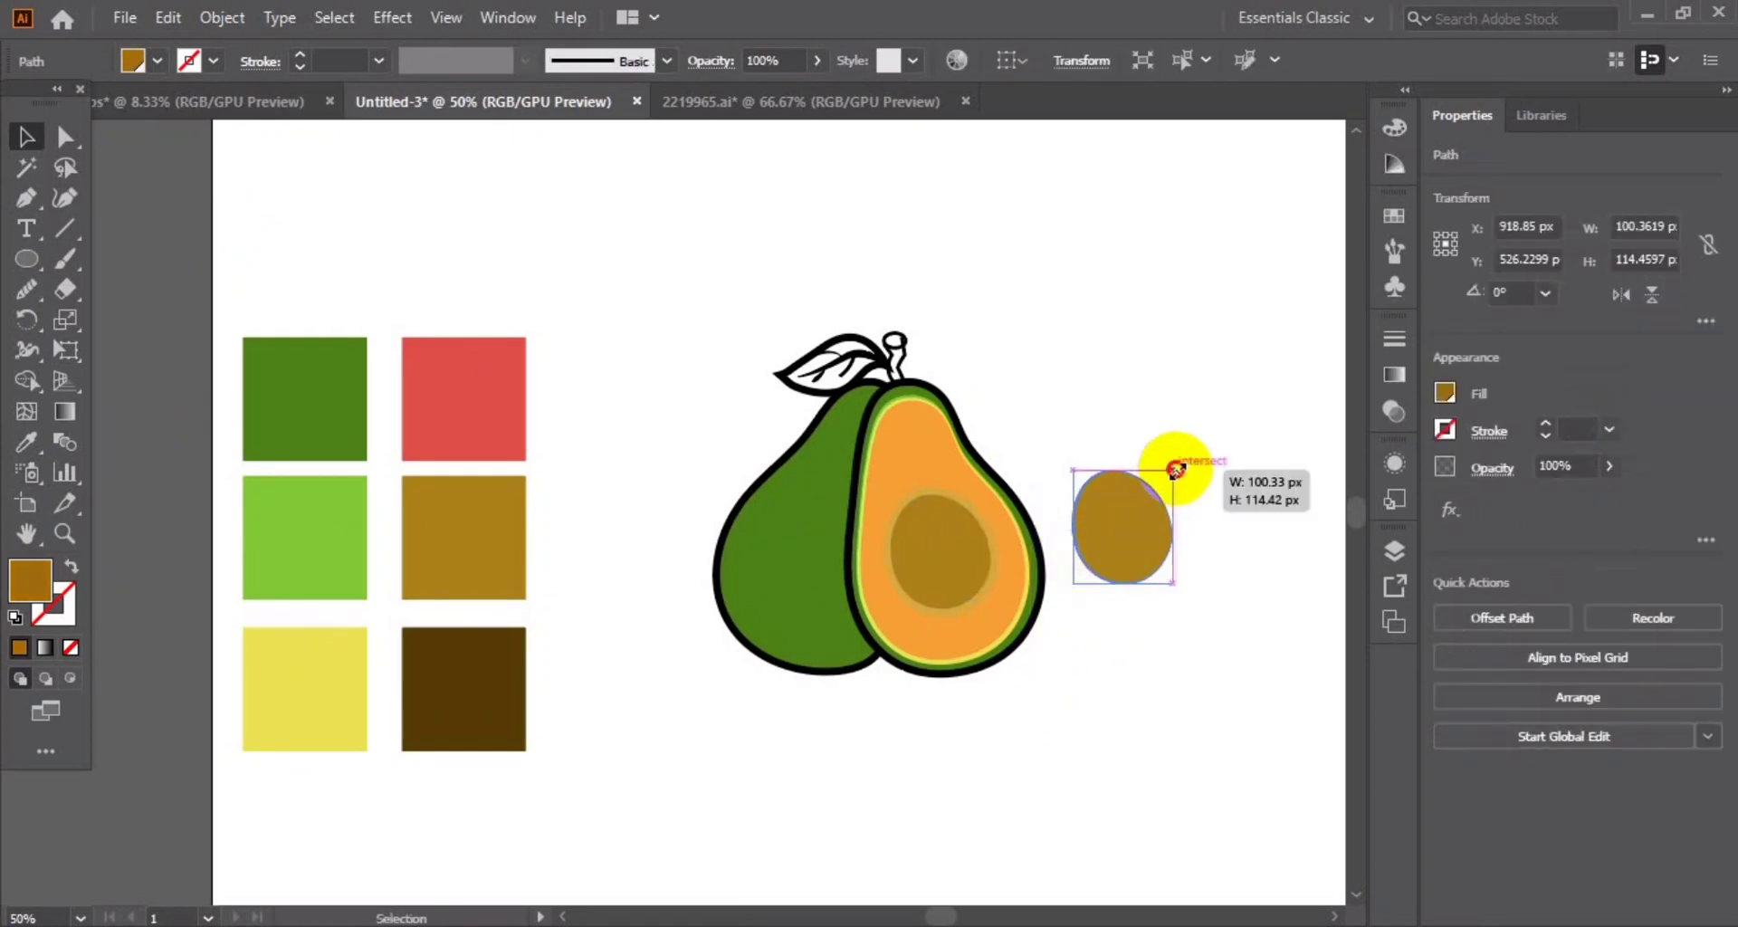
mouse_move(1111, 547)
mouse_down()
mouse_move(1028, 574)
mouse_move(1040, 601)
mouse_up()
click(27, 442)
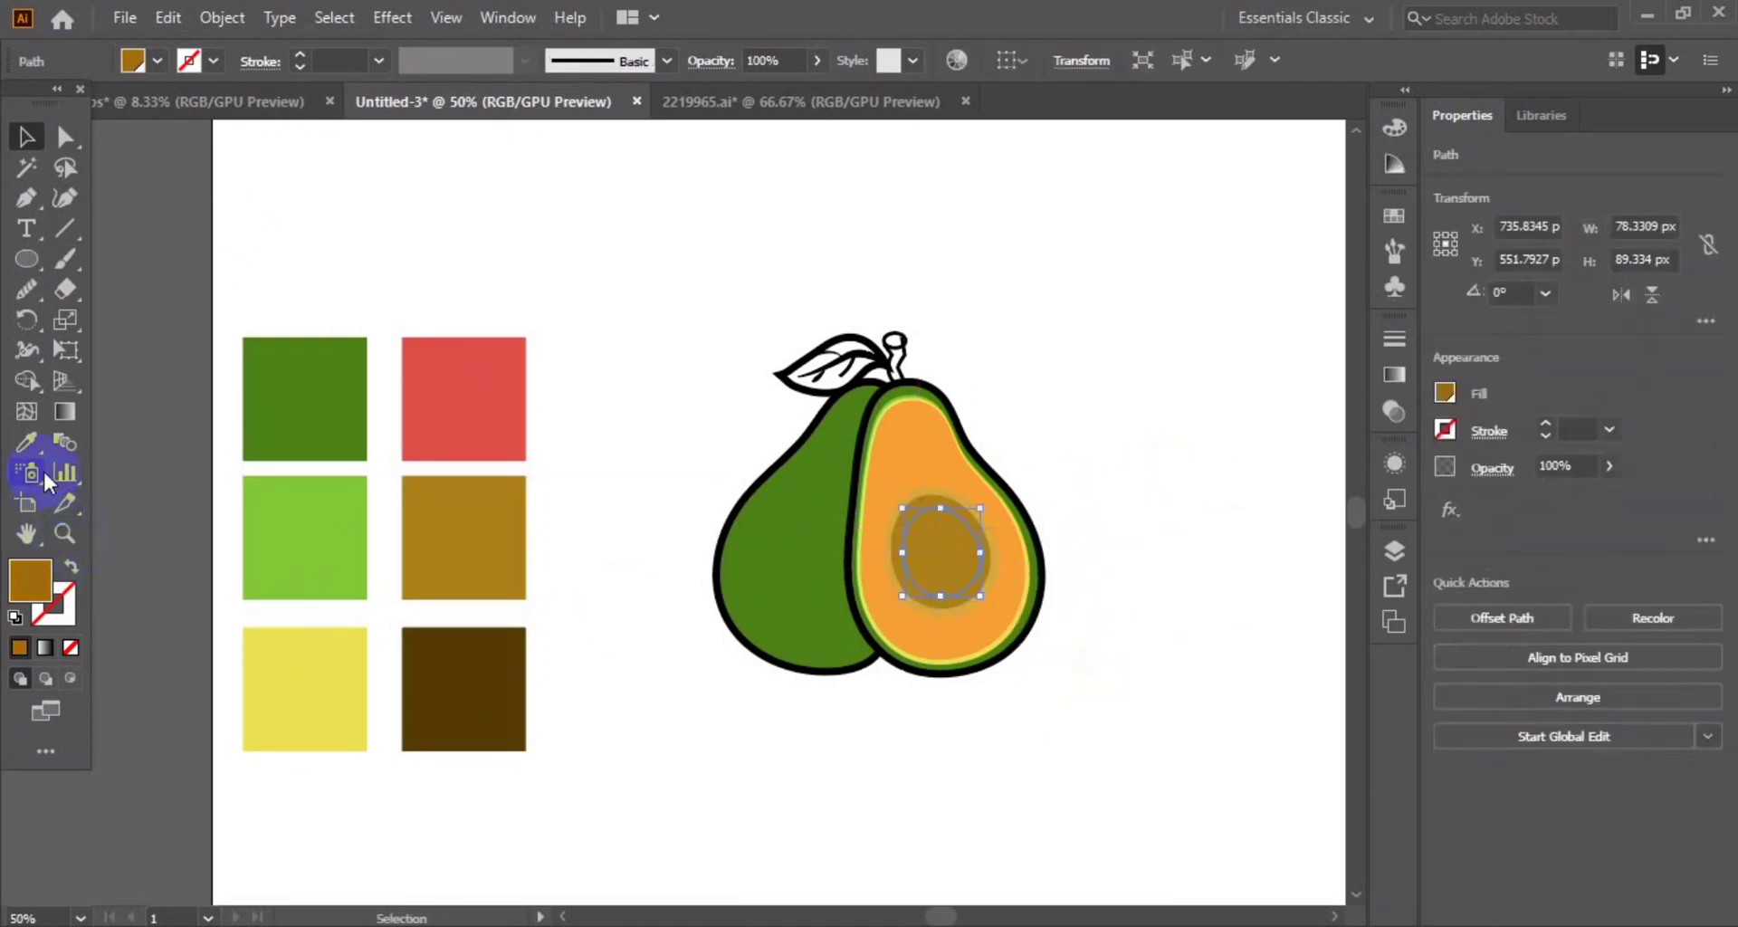
click(454, 674)
click(26, 135)
click(478, 246)
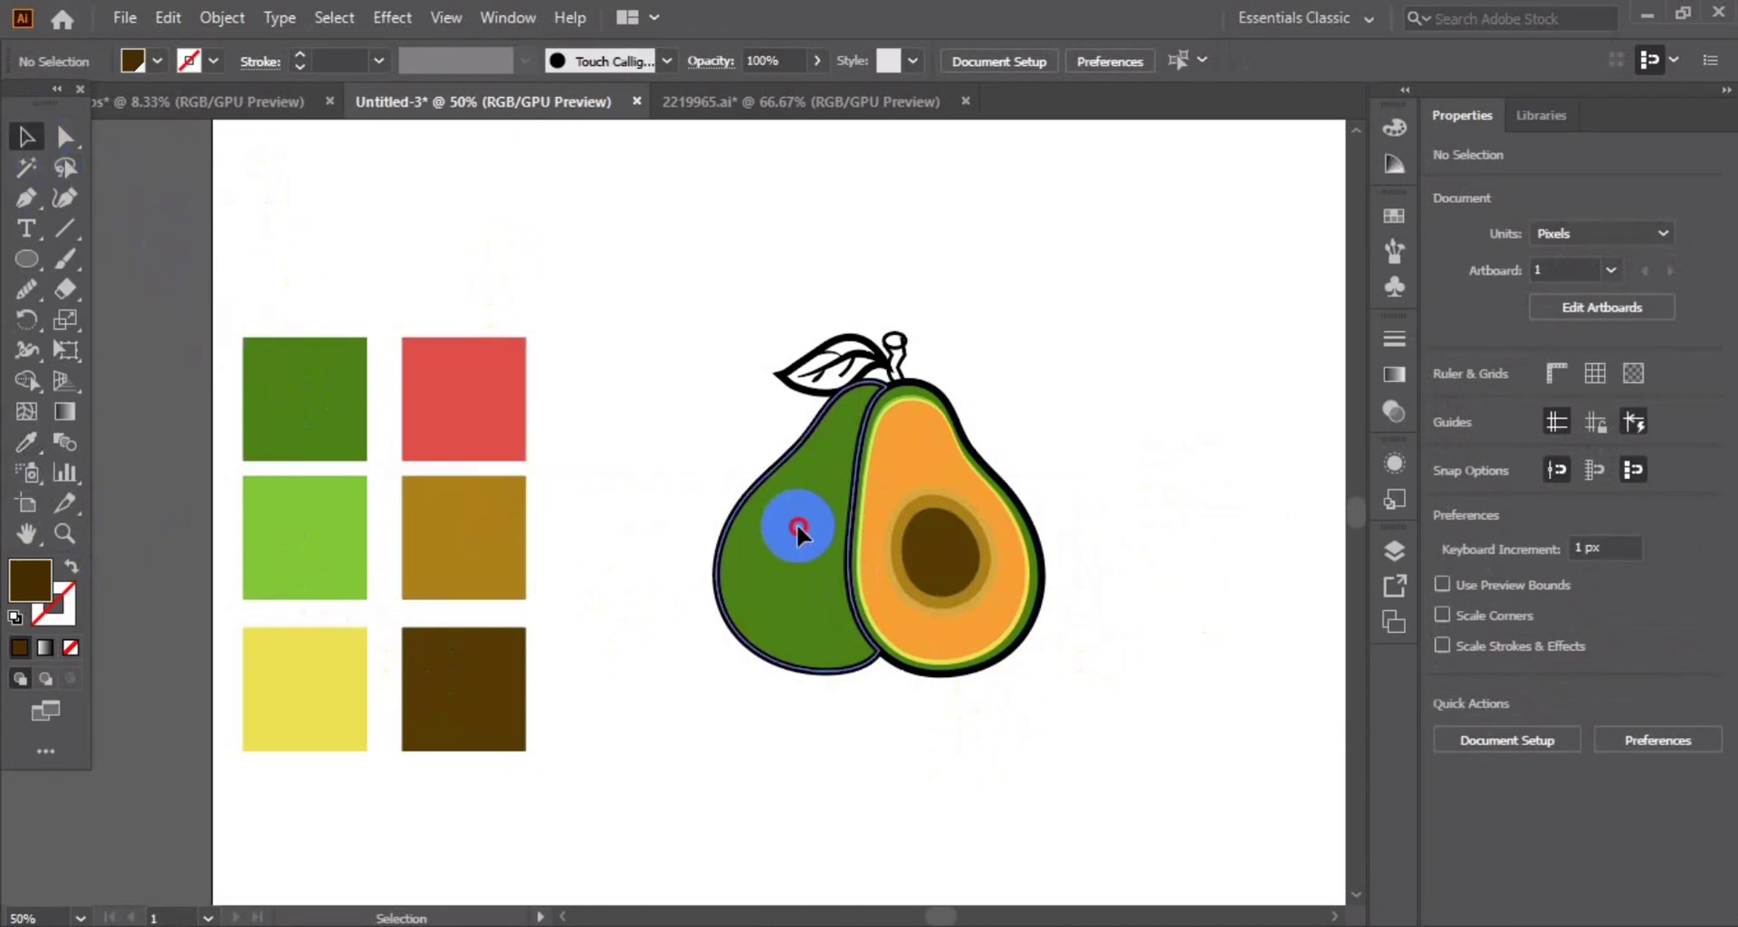
Duplicate the left avocado half, fill it light green, and move it onto the avocado
drag(797, 523, 1177, 523)
click(26, 442)
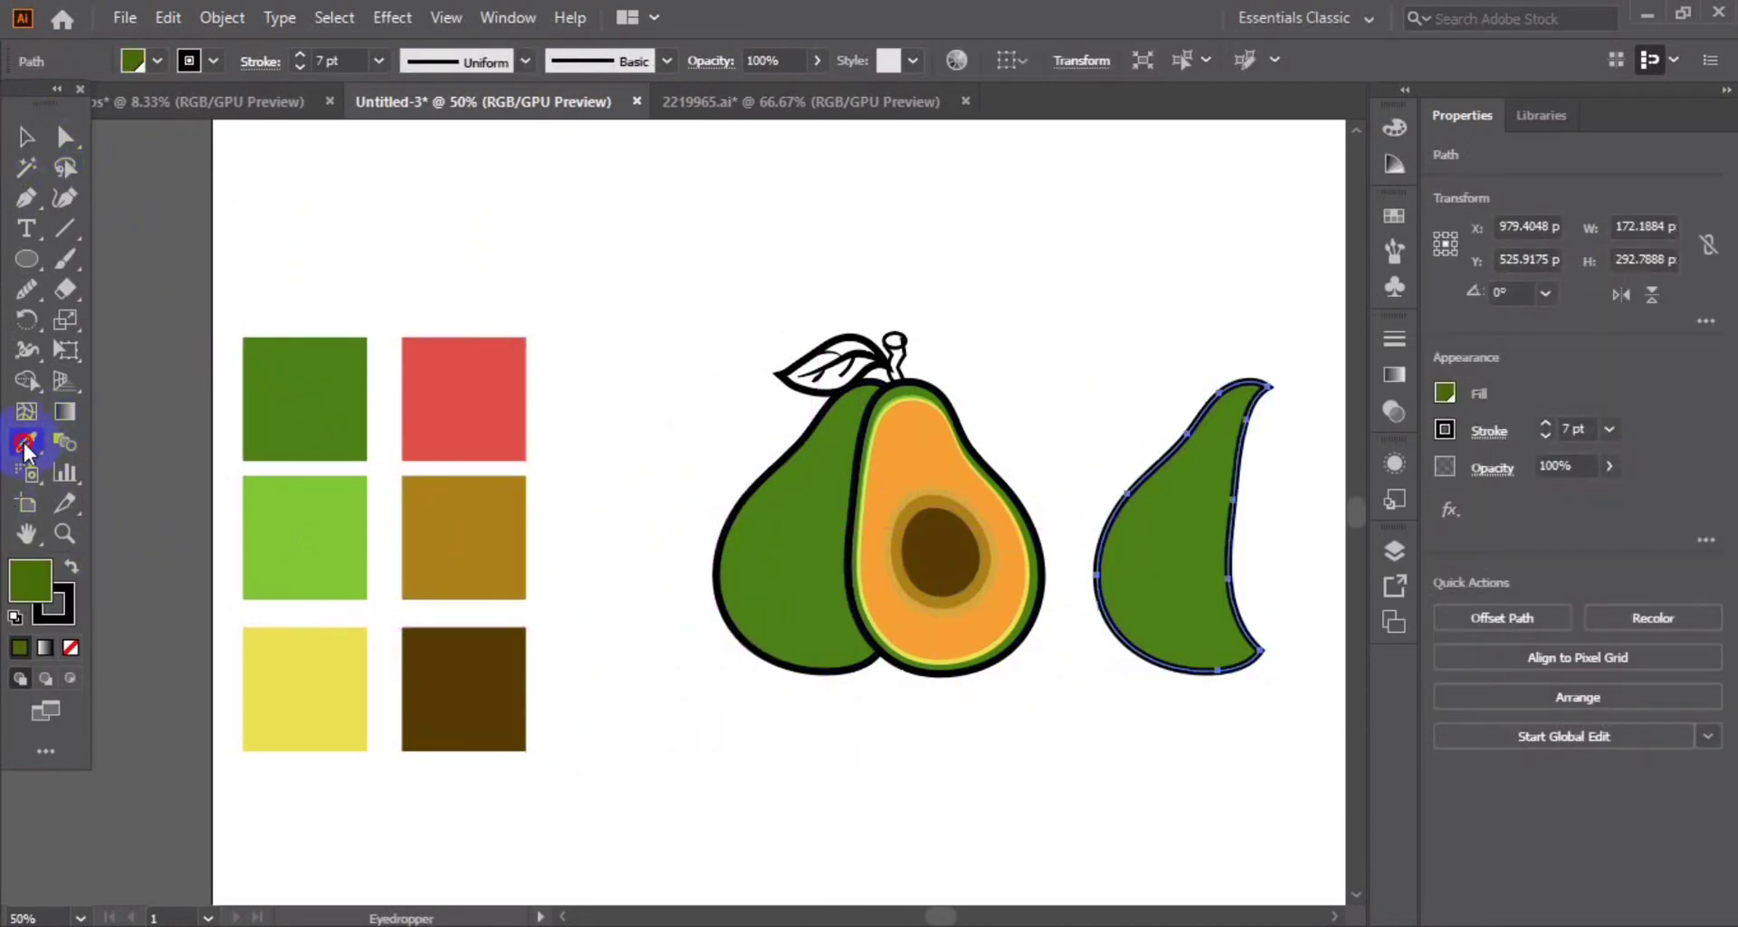
click(304, 537)
click(25, 136)
mouse_move(1135, 571)
mouse_down()
mouse_move(767, 602)
mouse_move(791, 564)
mouse_move(893, 529)
mouse_move(1041, 528)
mouse_up()
Bring the right avocado half to the front of the stacking order
right_click(1007, 633)
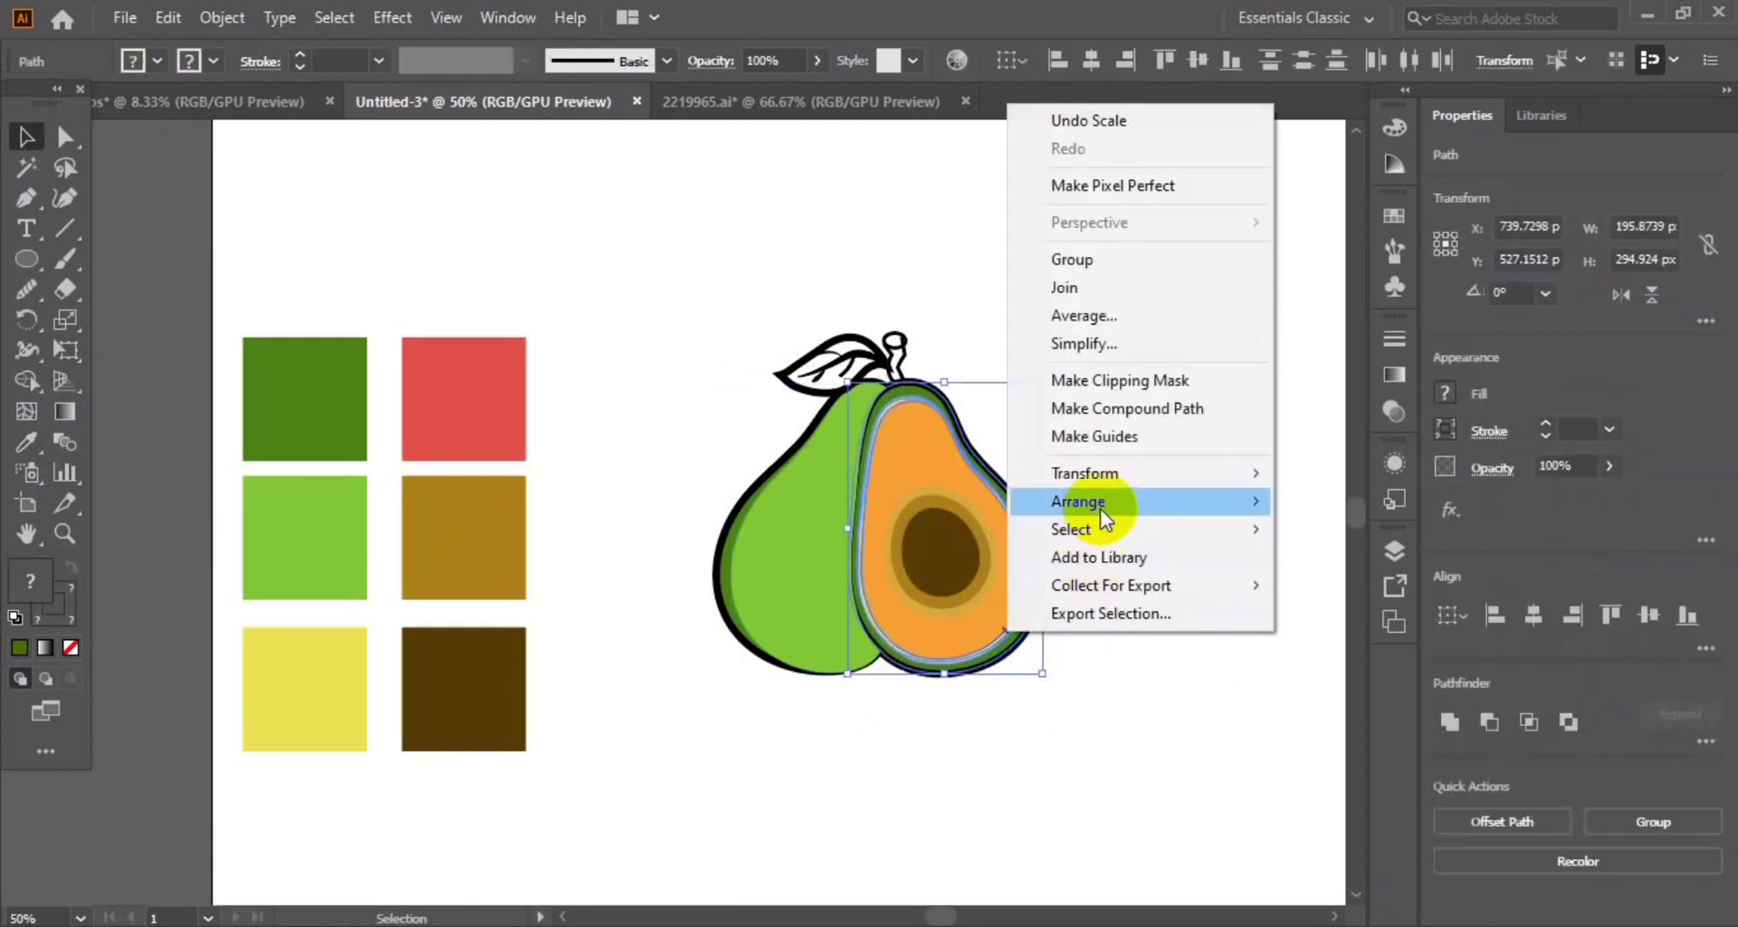
click(1312, 500)
click(1269, 590)
Nudge the left green half slightly up-left into place
drag(841, 629, 842, 628)
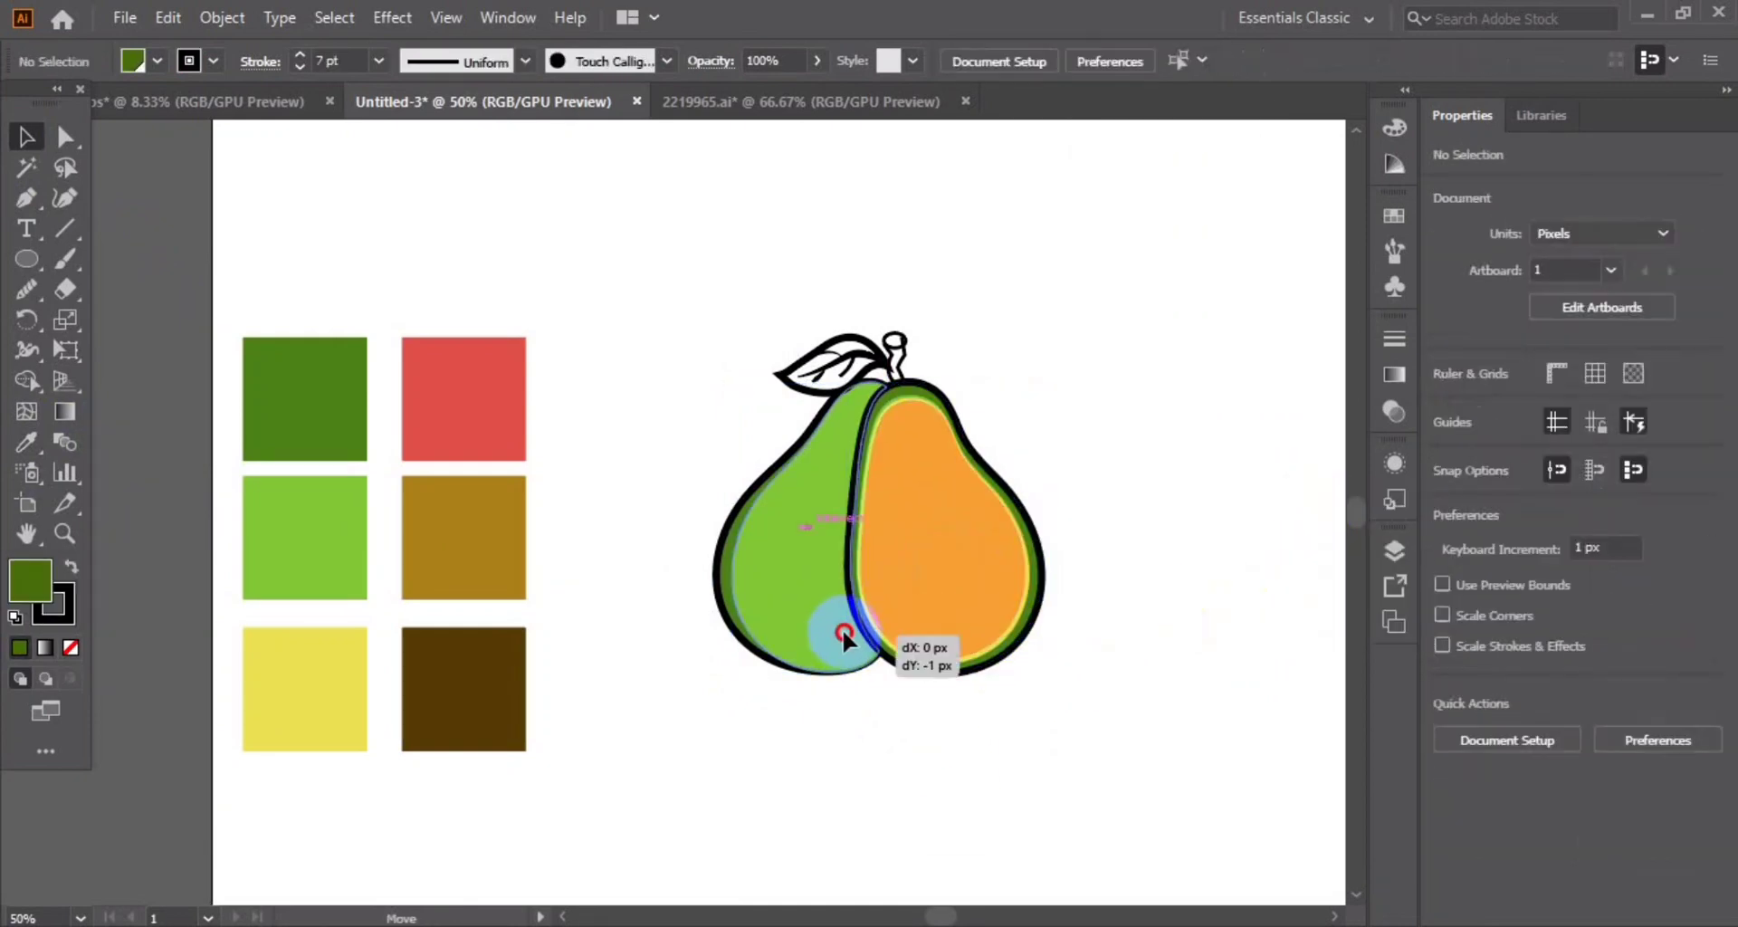
click(824, 641)
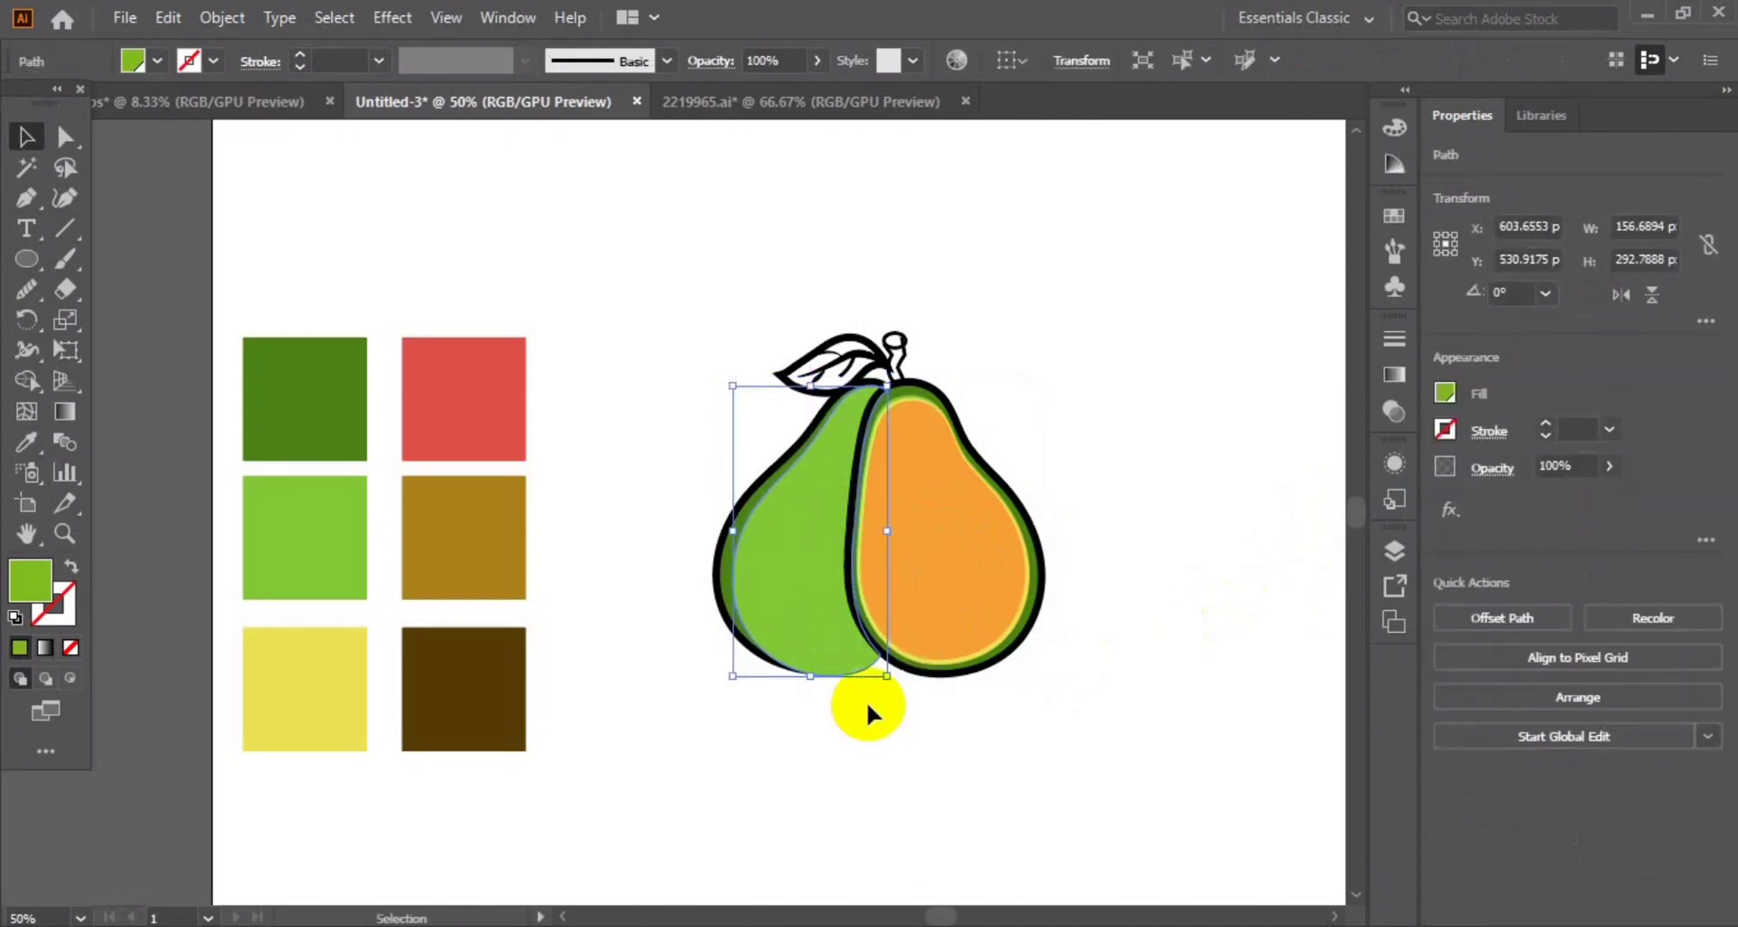
drag(816, 677, 811, 674)
click(916, 758)
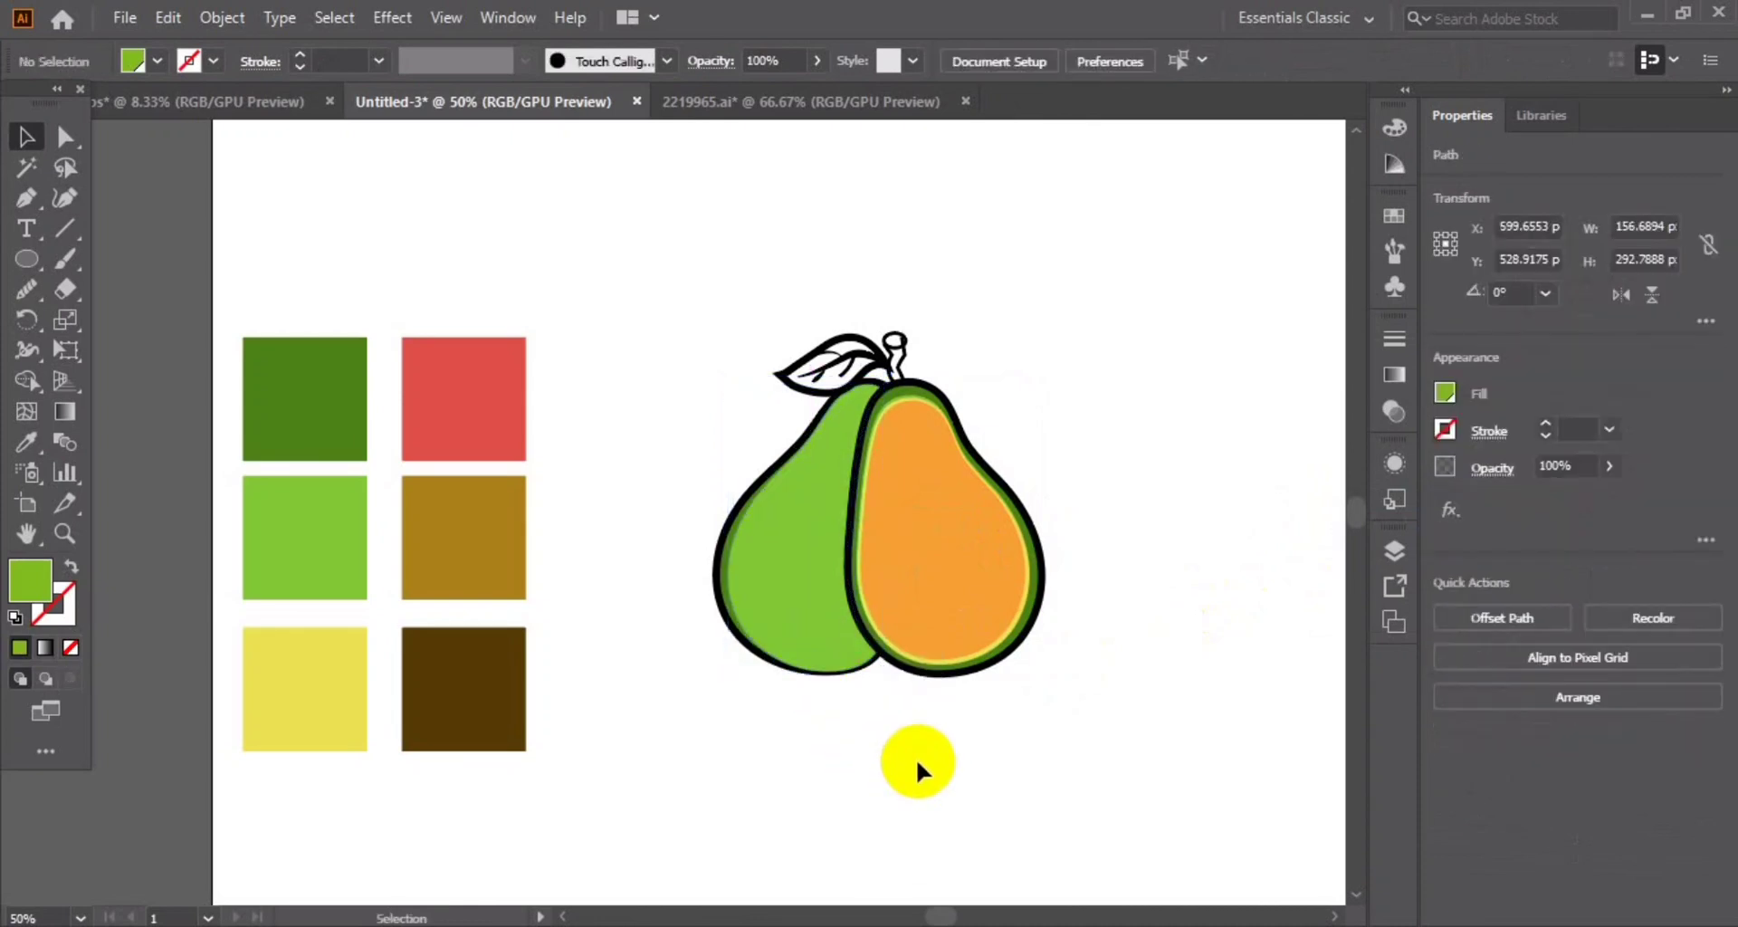
click(814, 643)
click(861, 725)
click(815, 651)
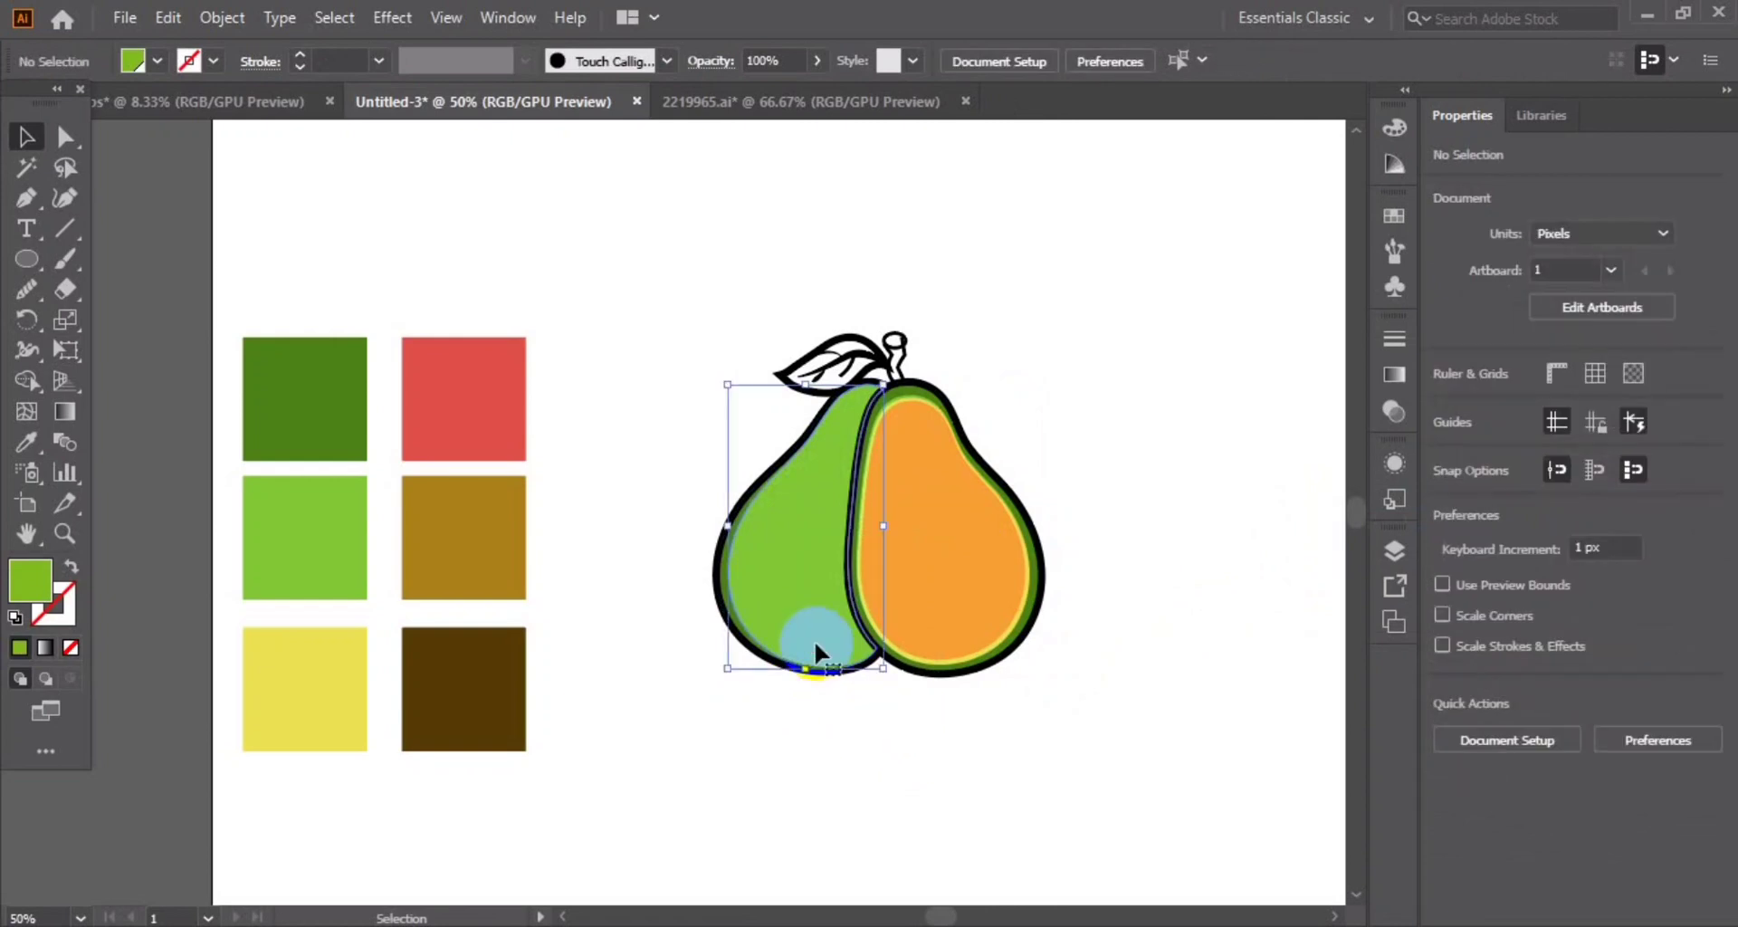
click(805, 762)
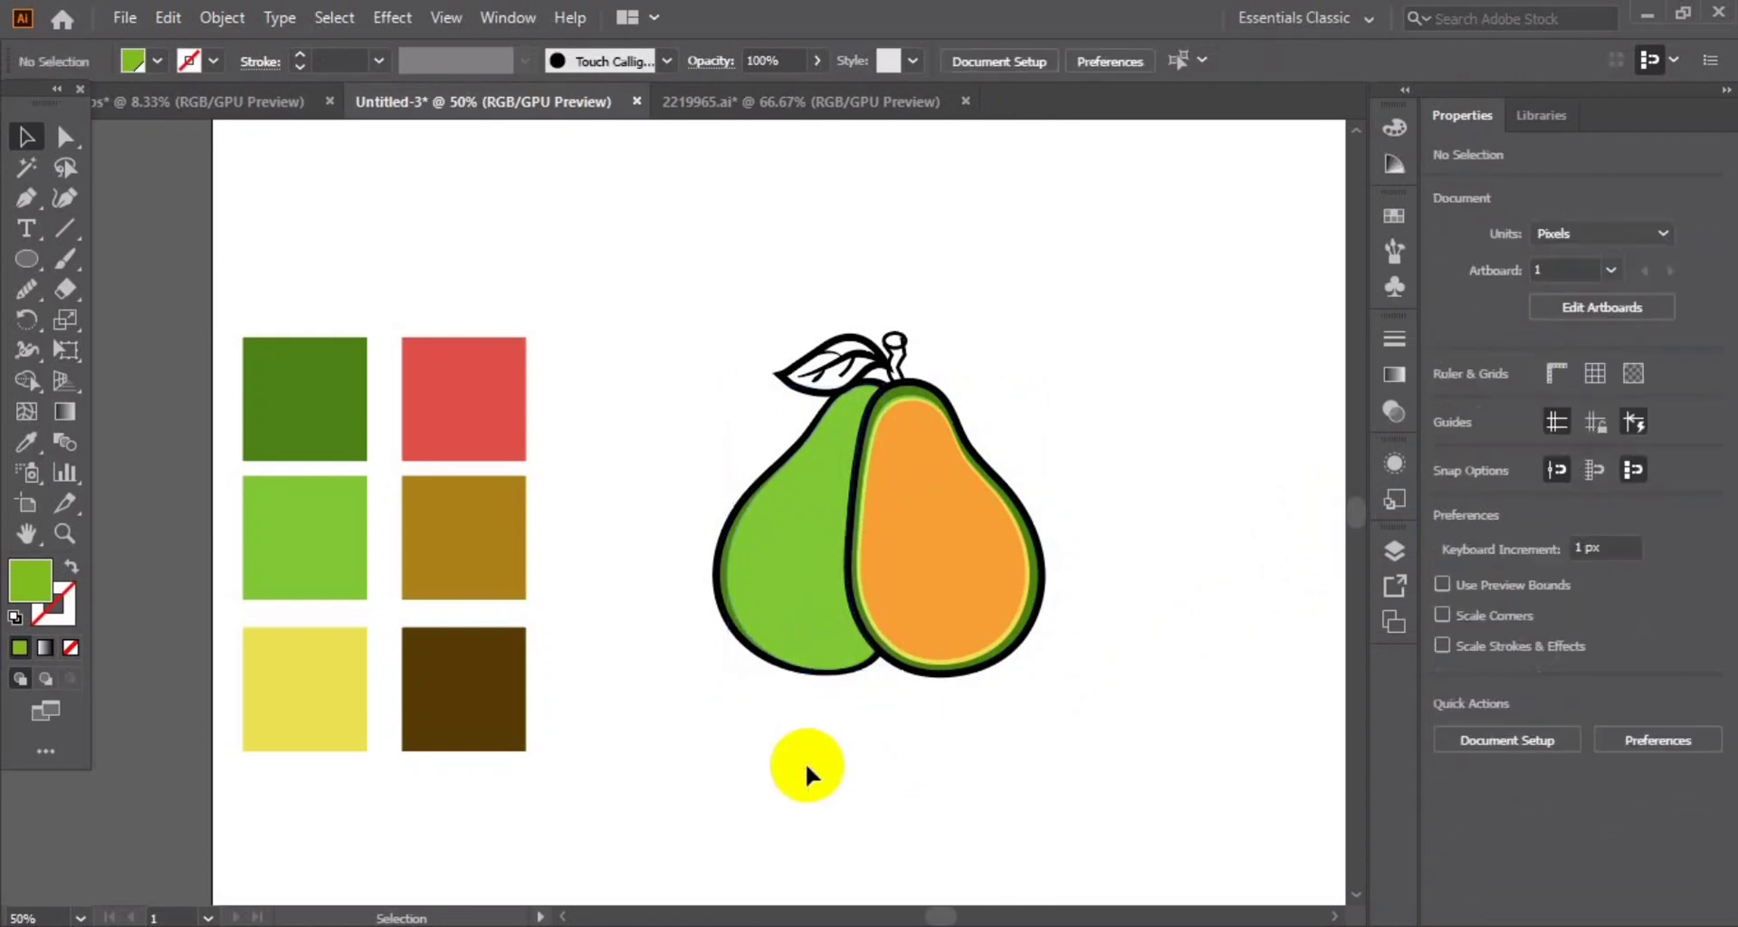
click(768, 638)
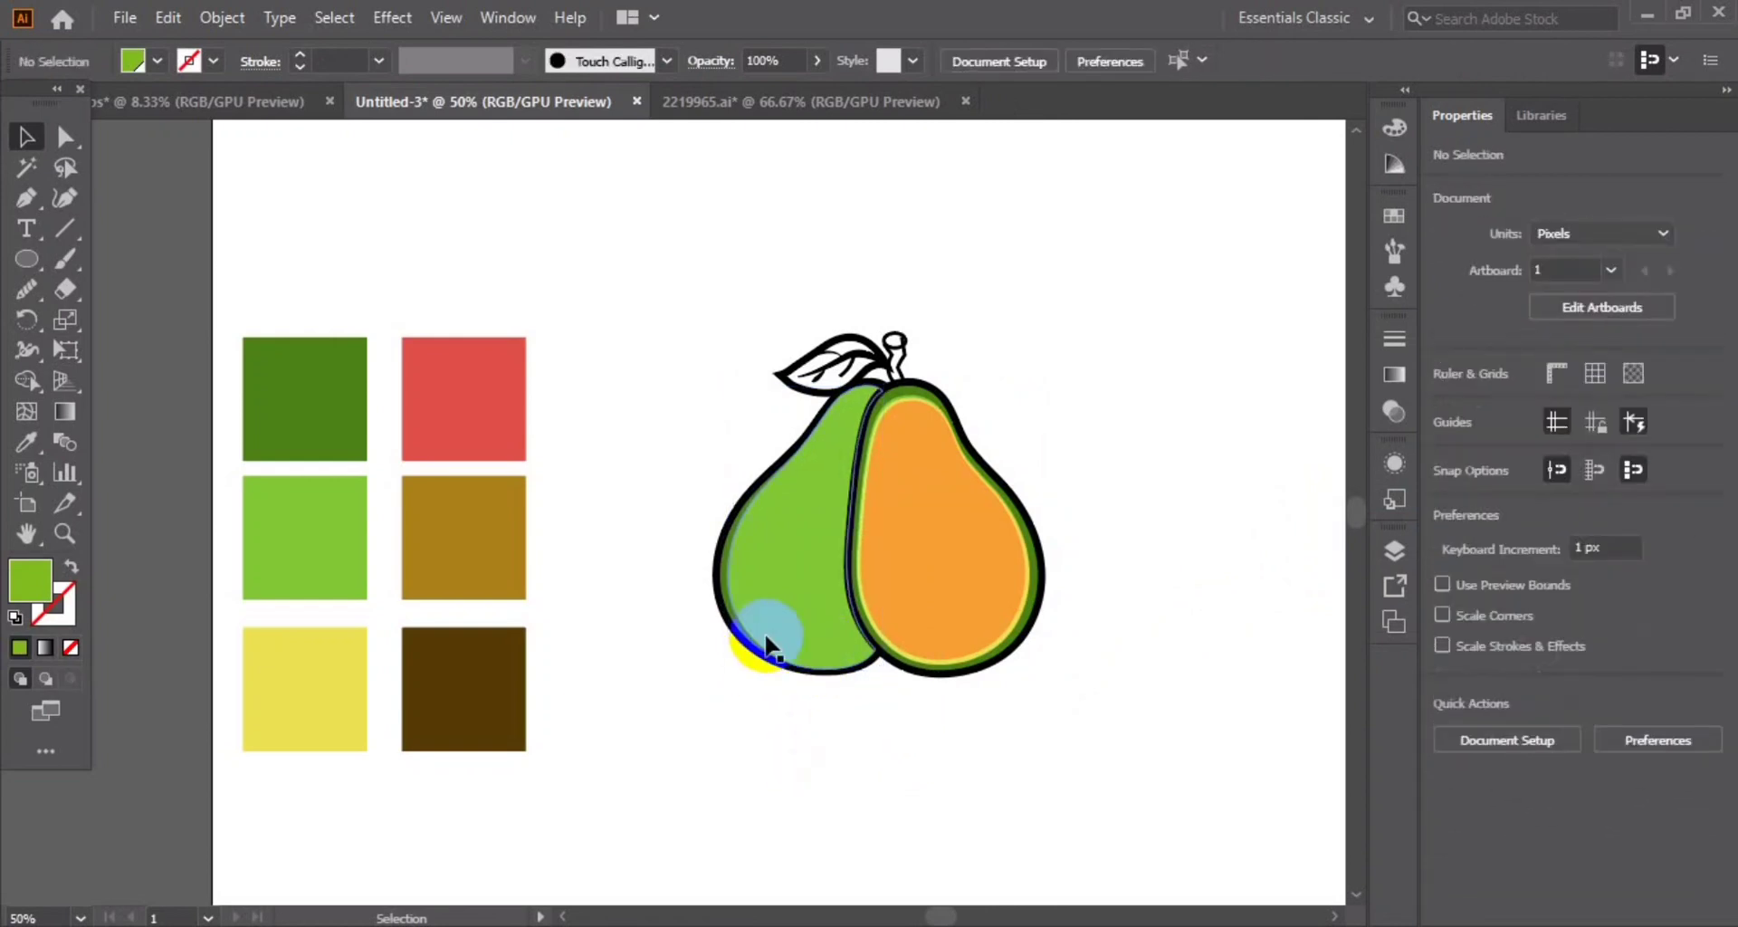
Set the fill colour to the green 73A31F
double_click(34, 597)
drag(558, 519, 549, 528)
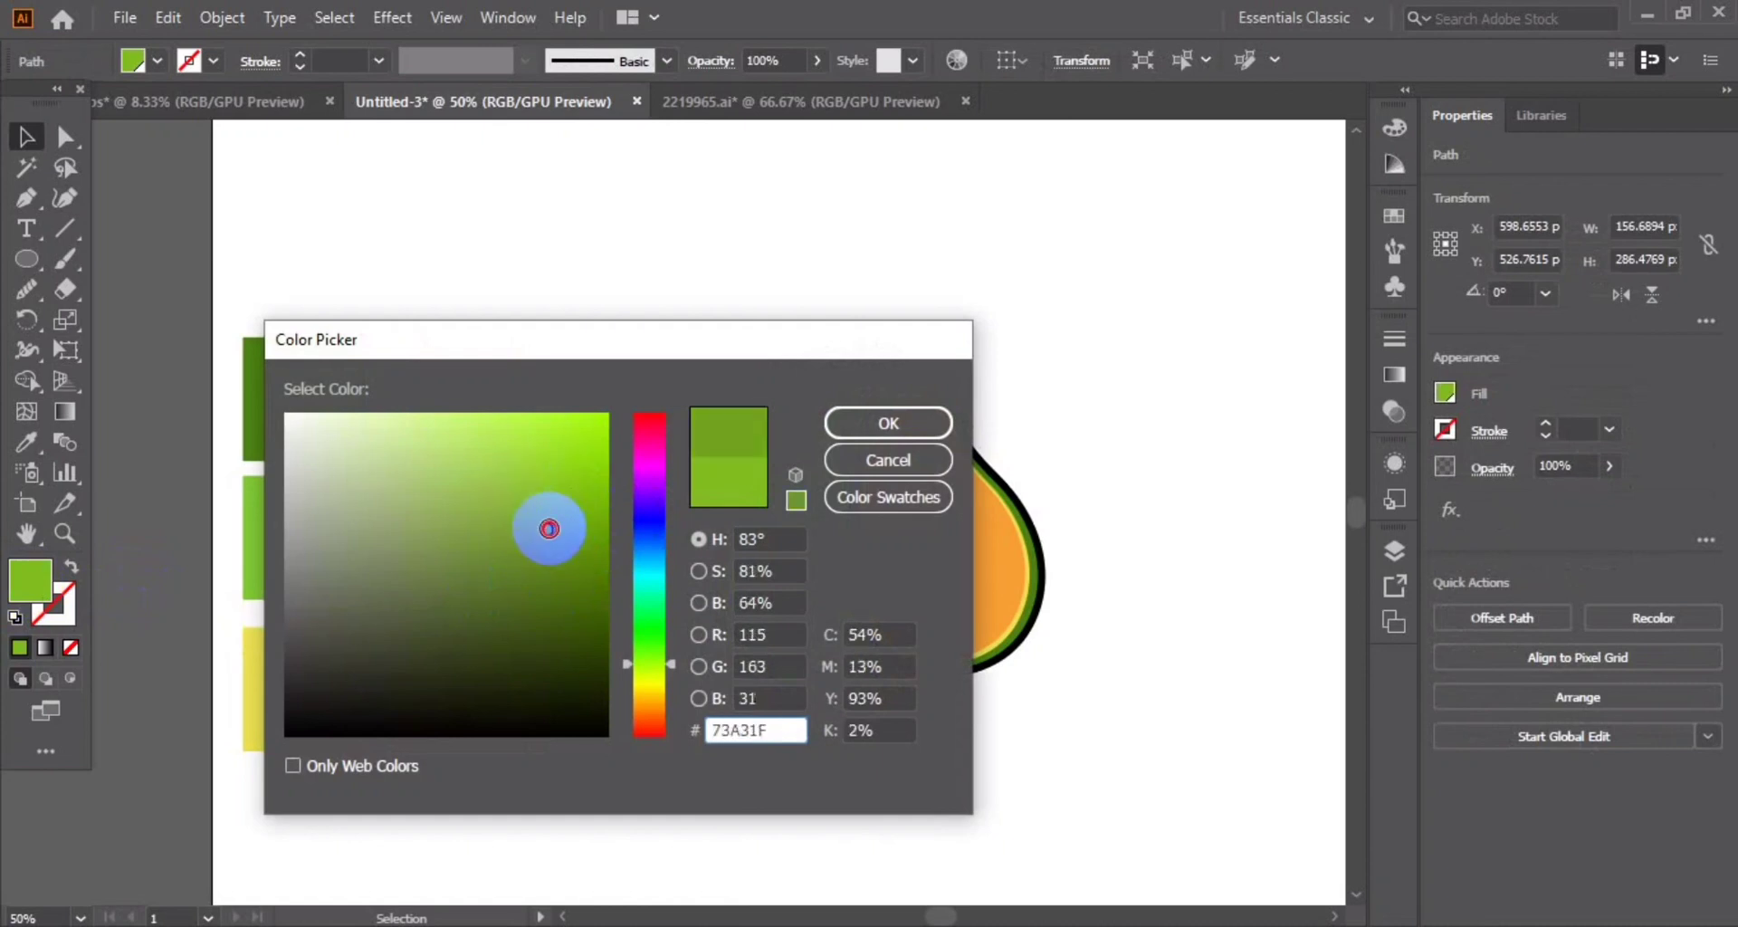
click(888, 422)
click(1019, 747)
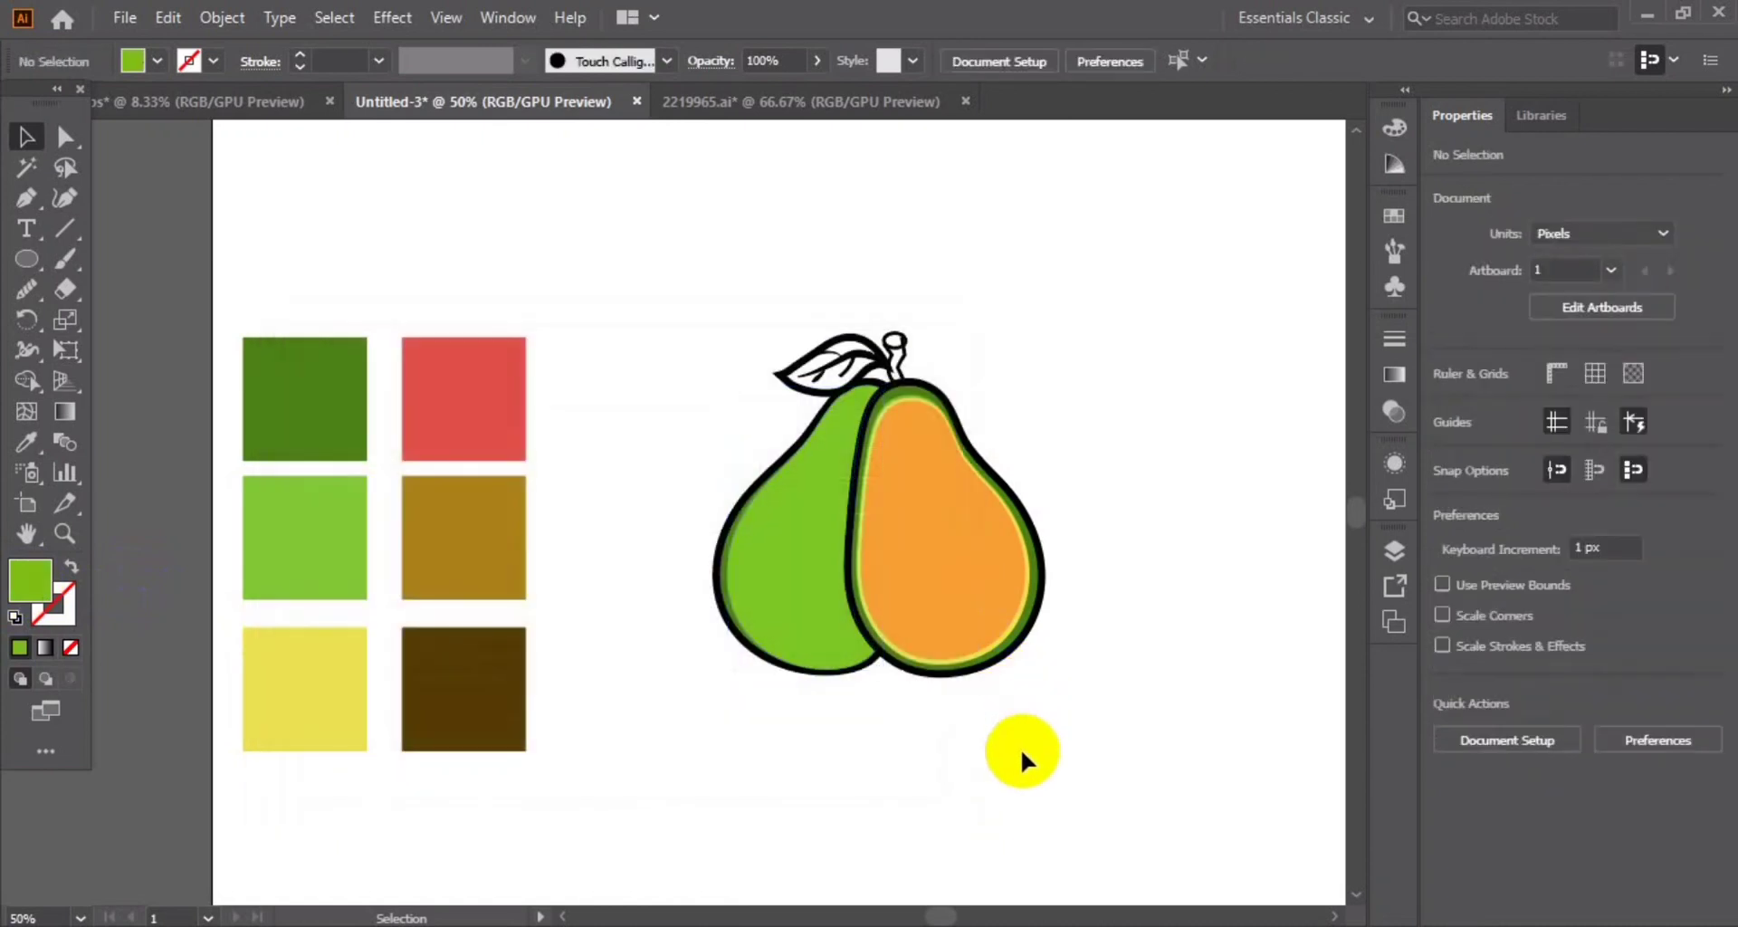
Duplicate the left green half, scale the copy smaller, and lay it over the left pear half
drag(796, 634, 1140, 668)
click(1144, 749)
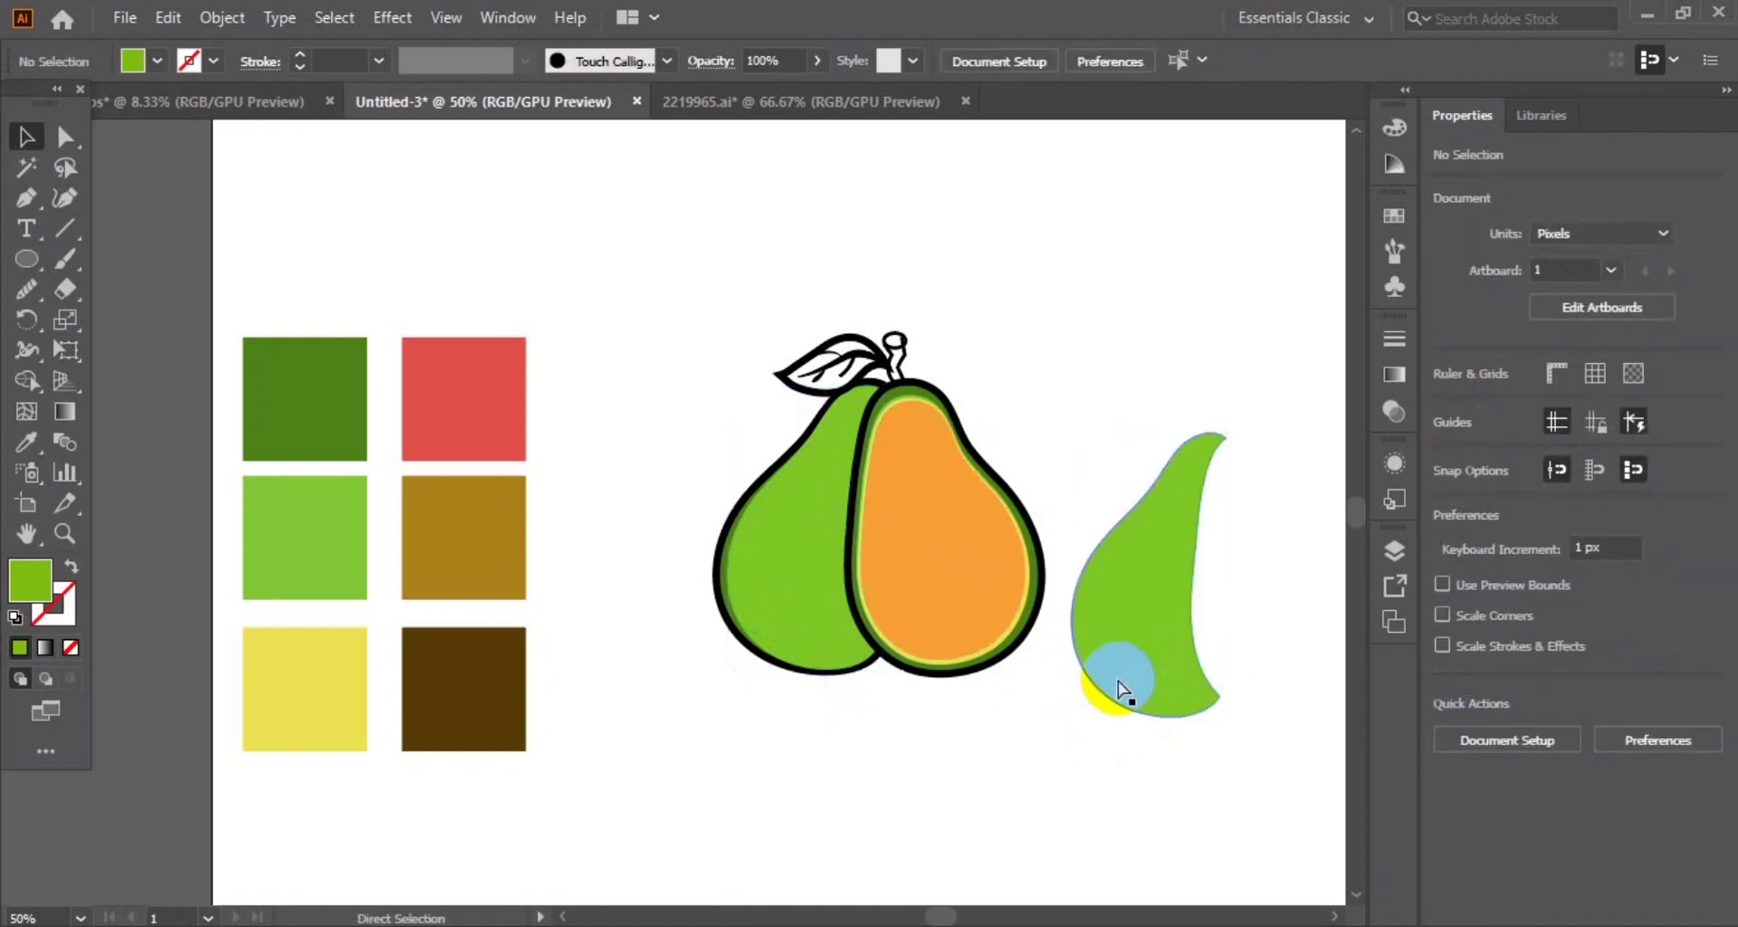
click(1167, 669)
drag(1220, 434, 1200, 469)
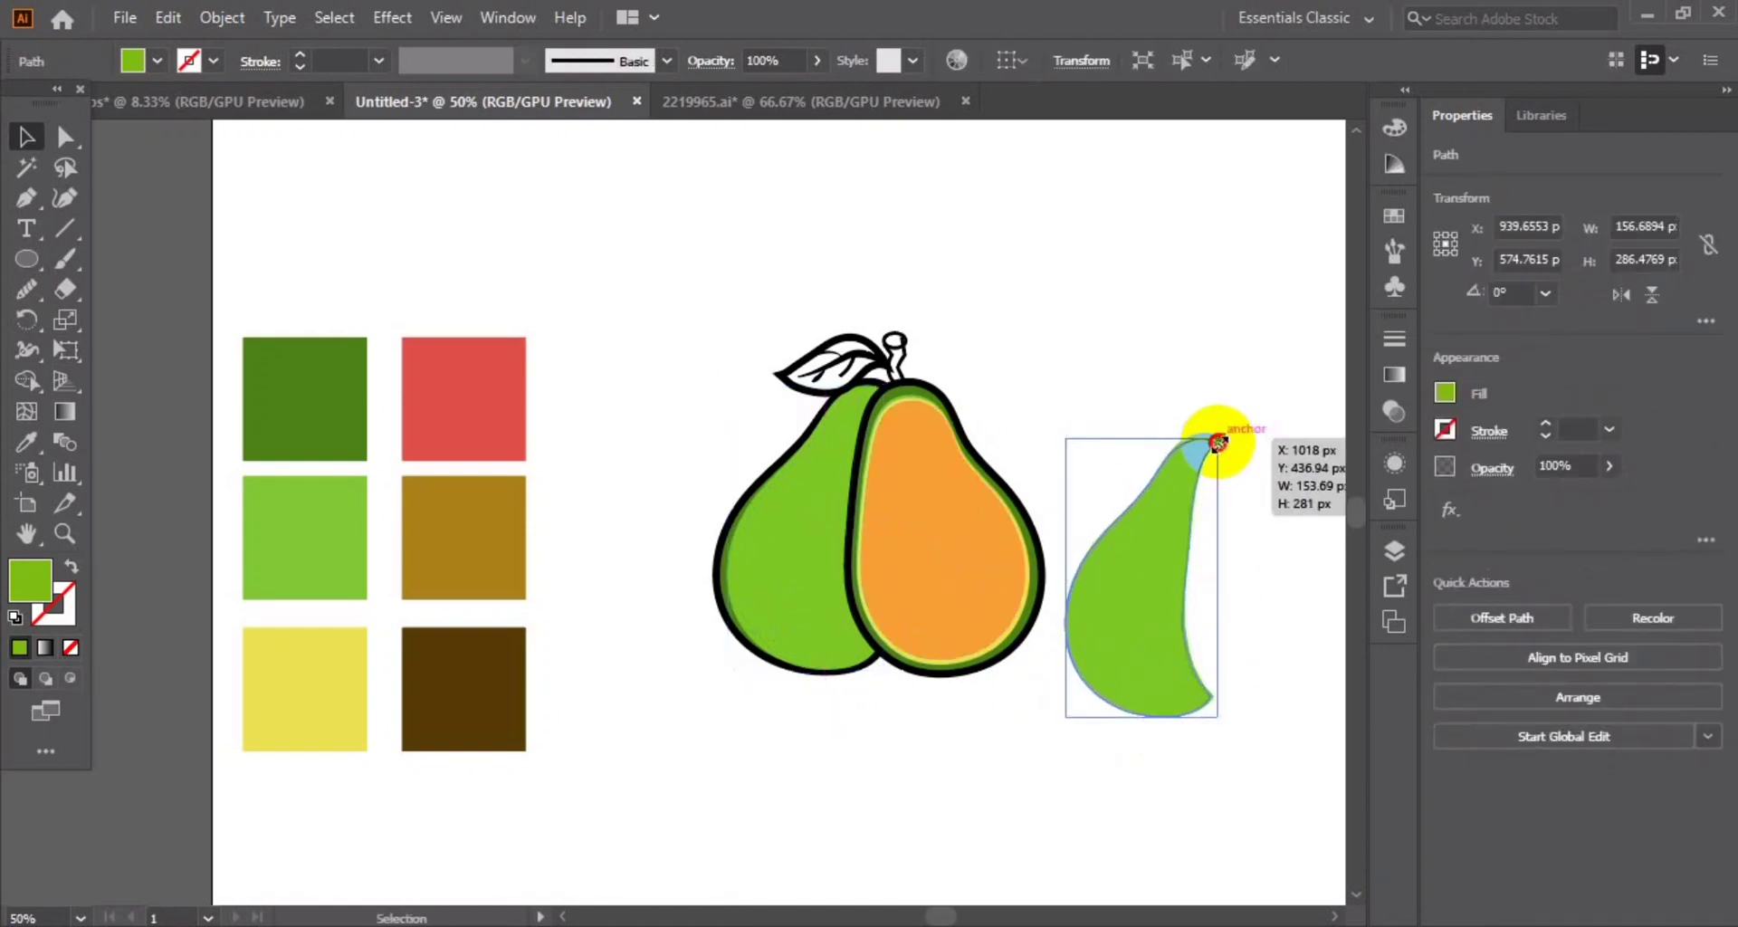
drag(1099, 637, 797, 586)
click(975, 704)
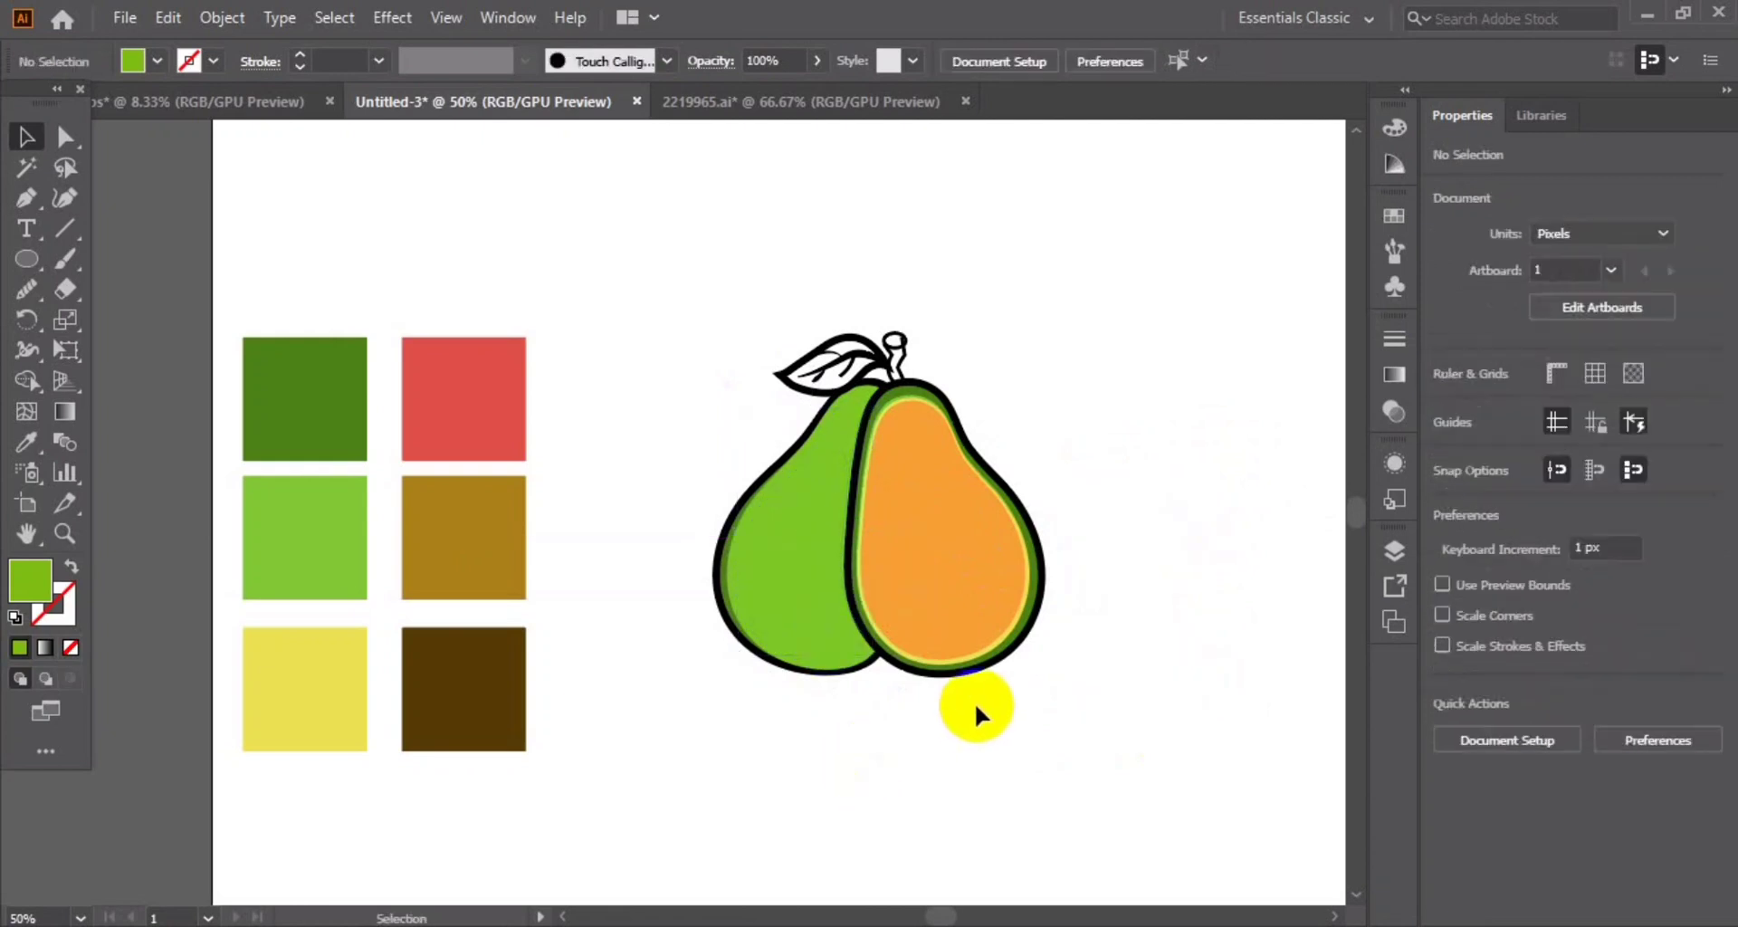
Nudge the inner green shape 1 px right and recolour it a different green
click(814, 627)
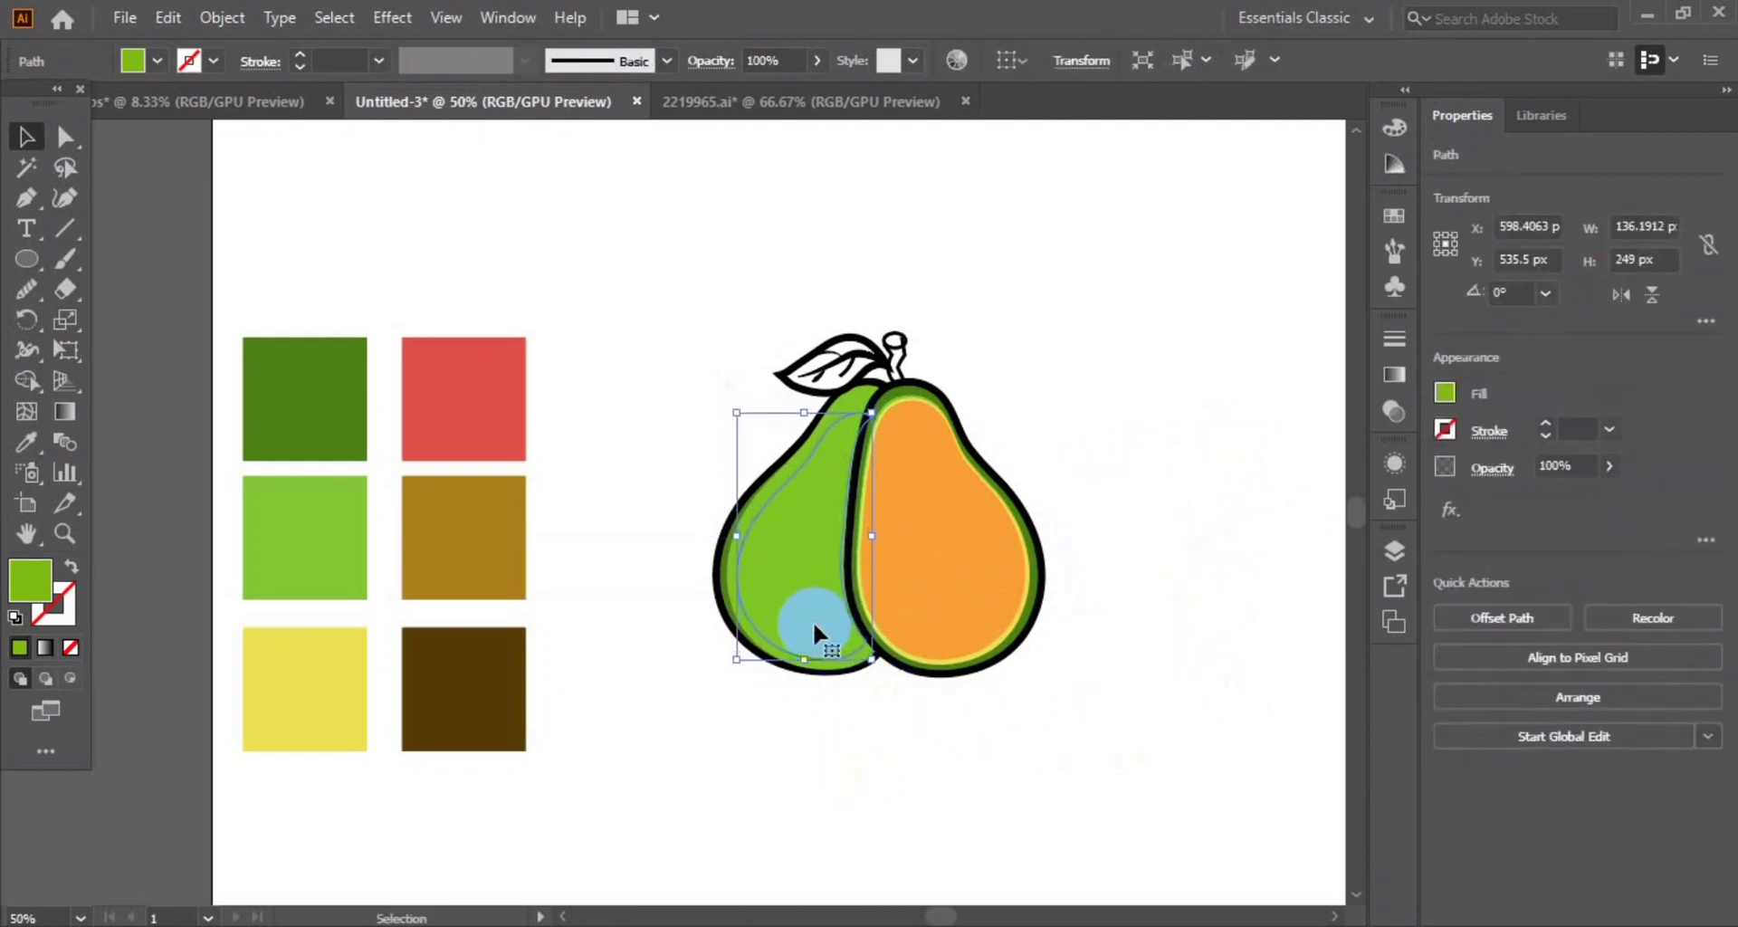
key(Right)
double_click(29, 580)
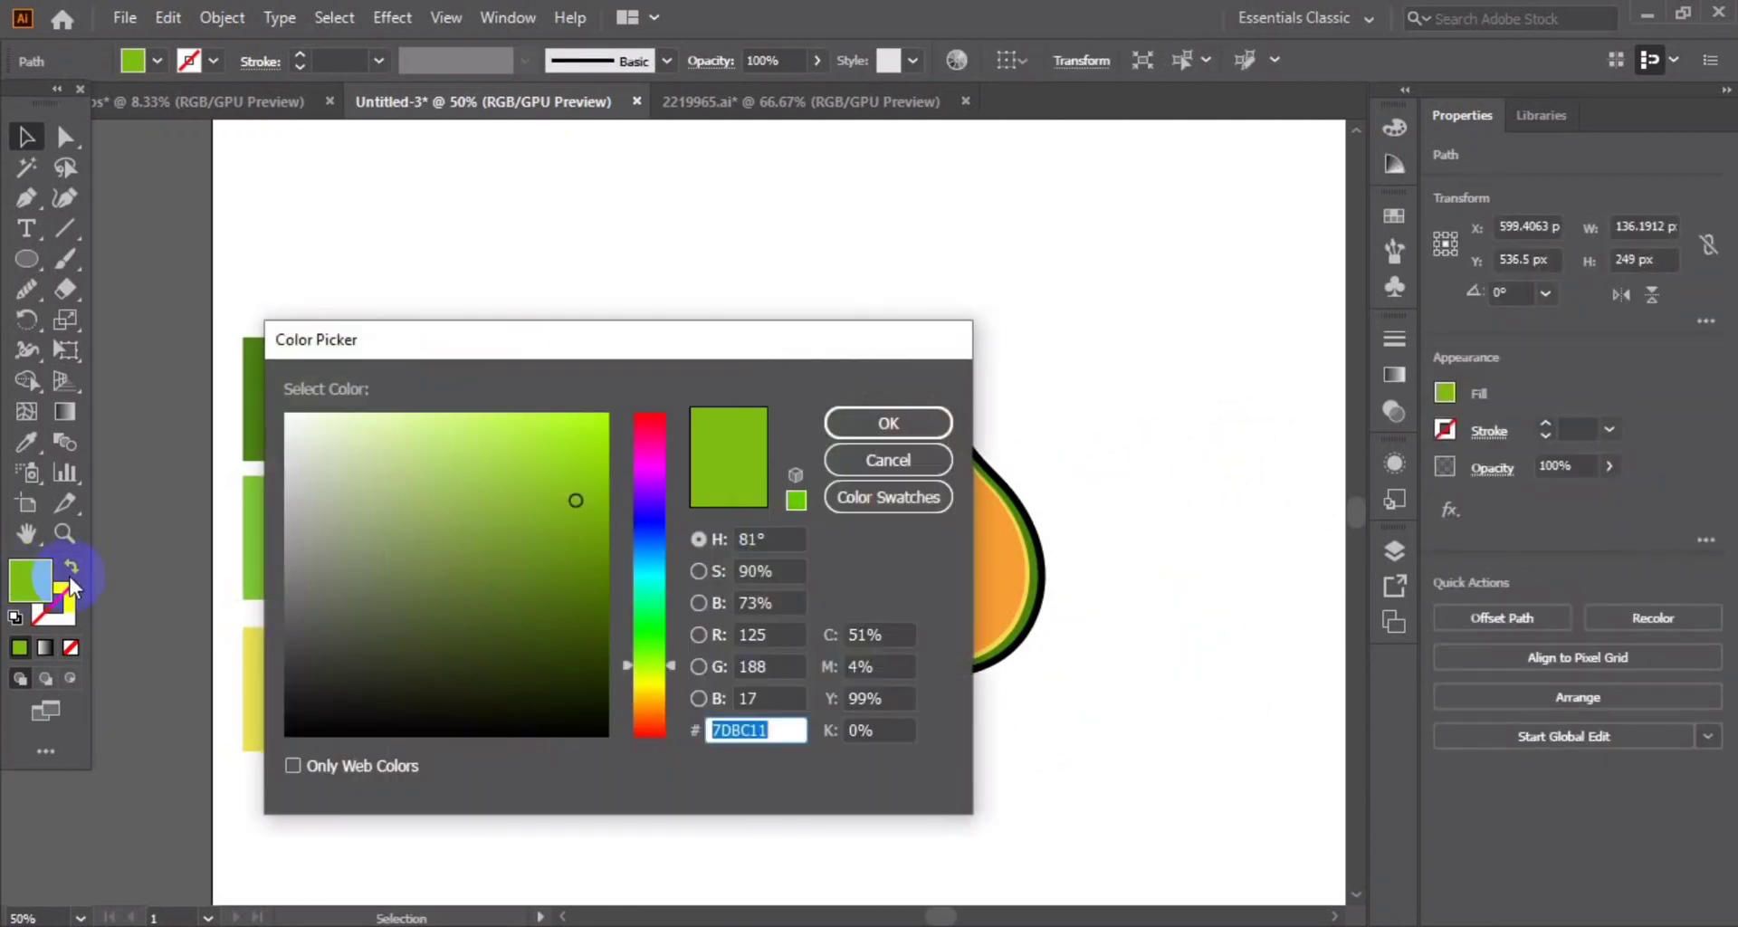
click(574, 555)
click(624, 541)
click(896, 421)
Try moving the orange flesh off to the right, then undo it
click(1140, 579)
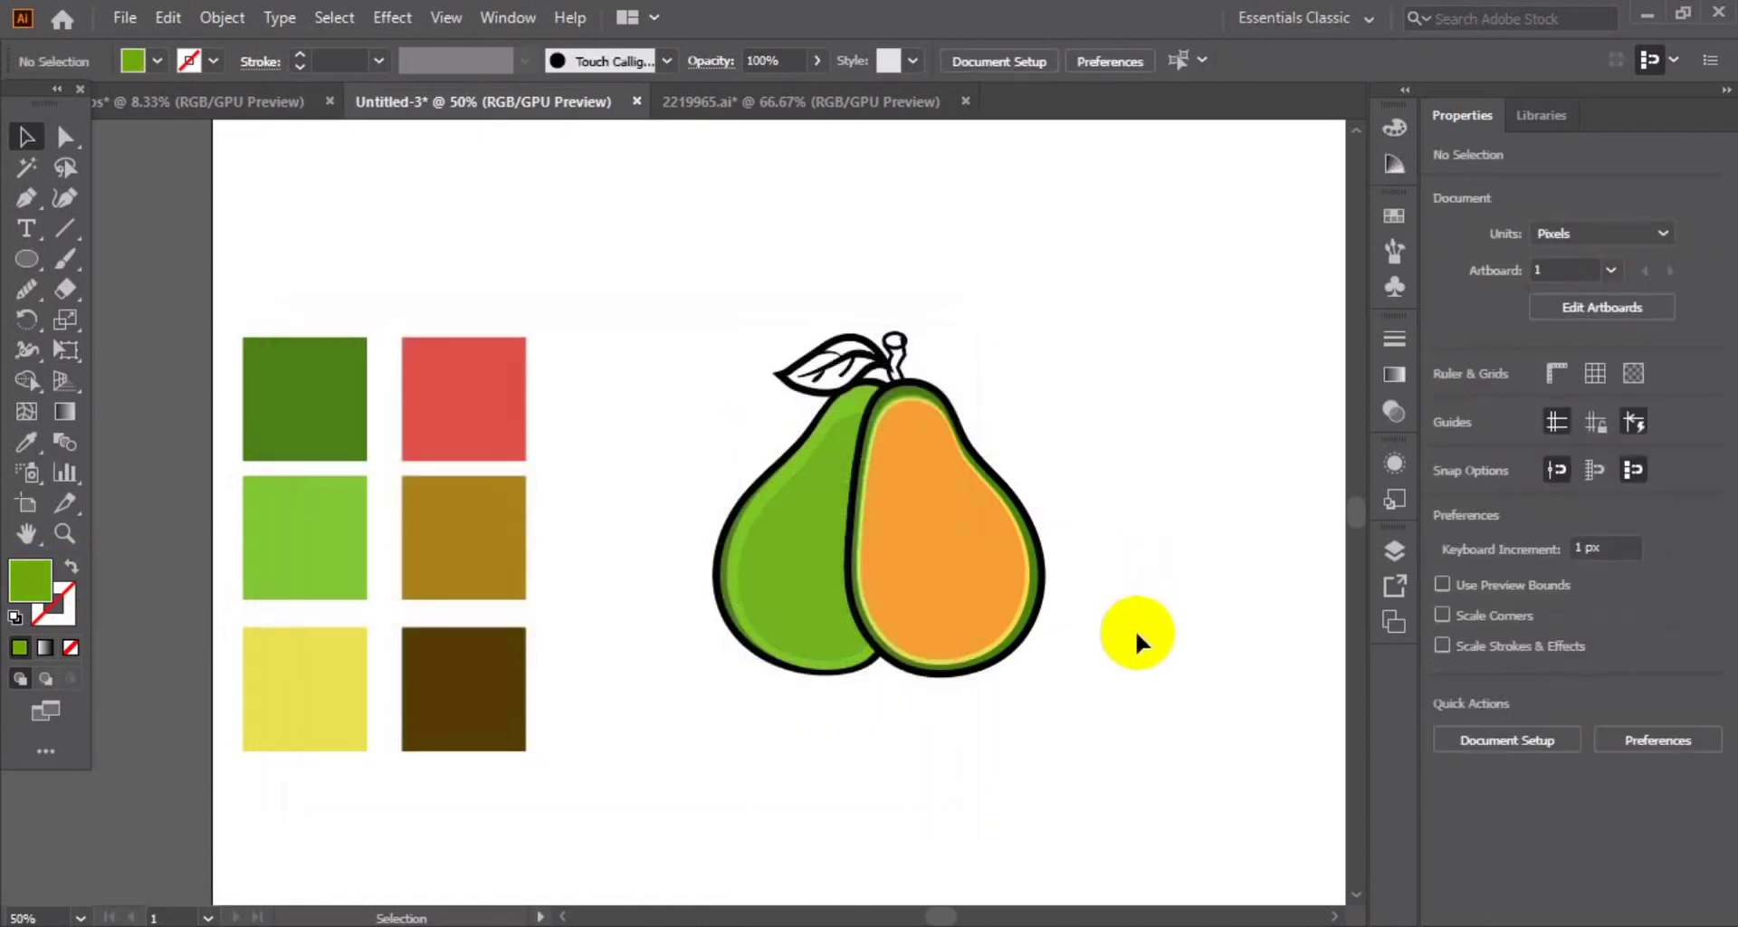
drag(942, 492, 1123, 488)
click(871, 593)
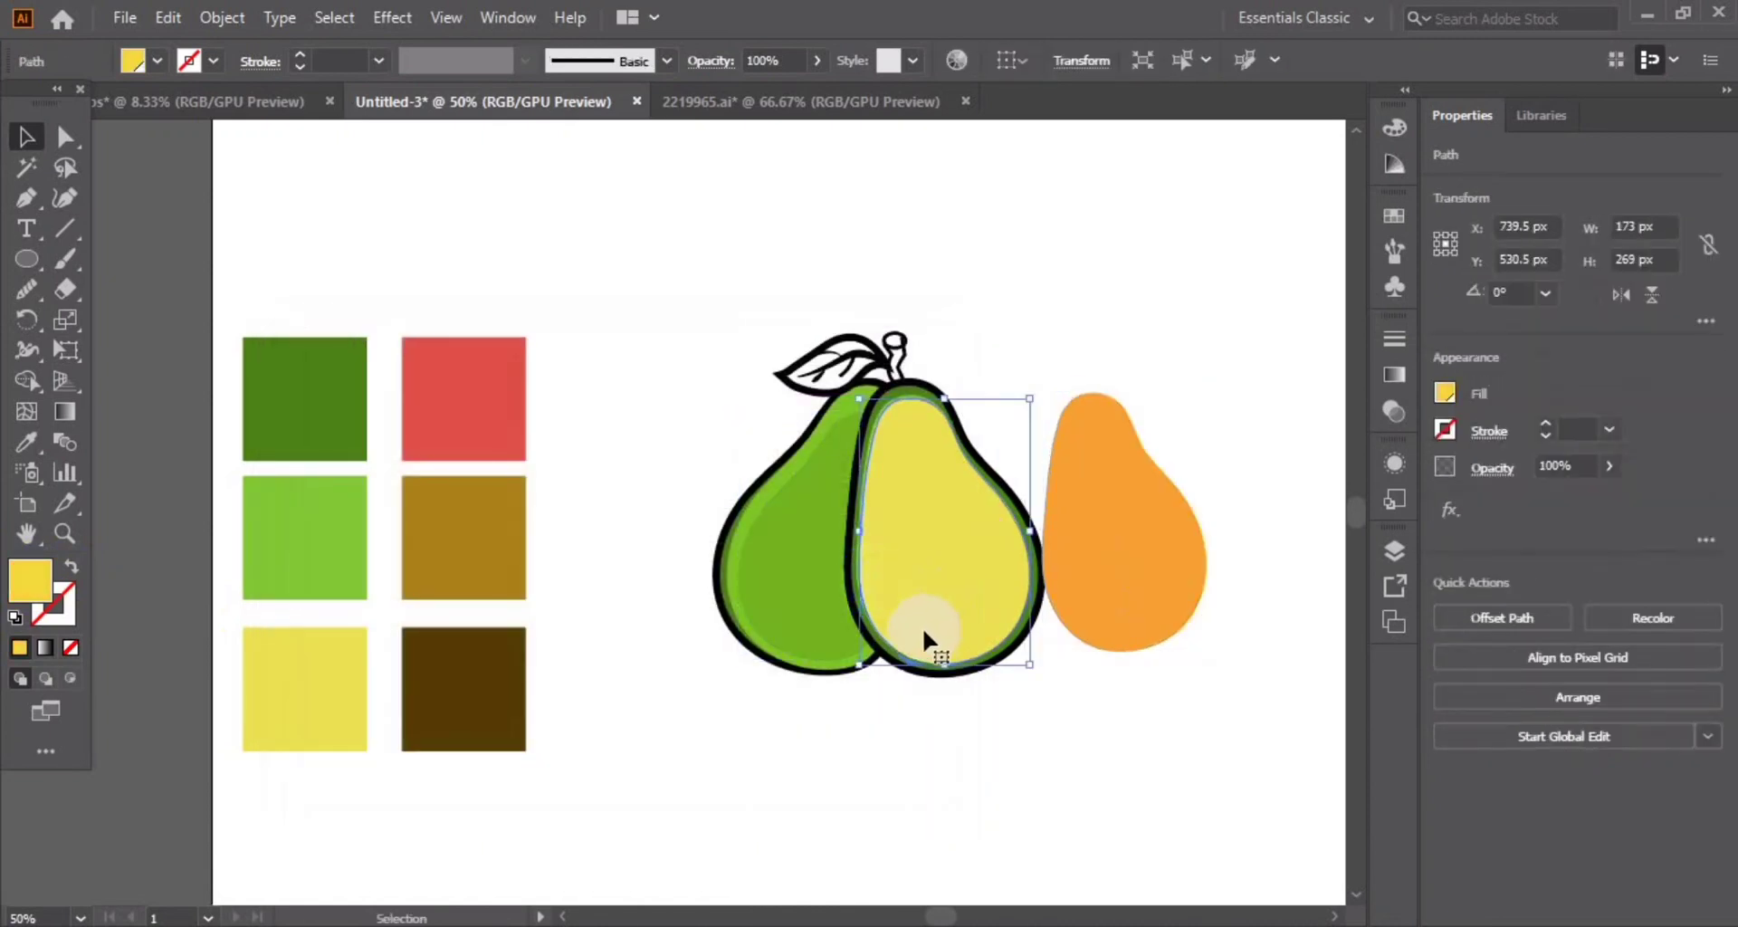
key(ctrl+z)
click(1077, 709)
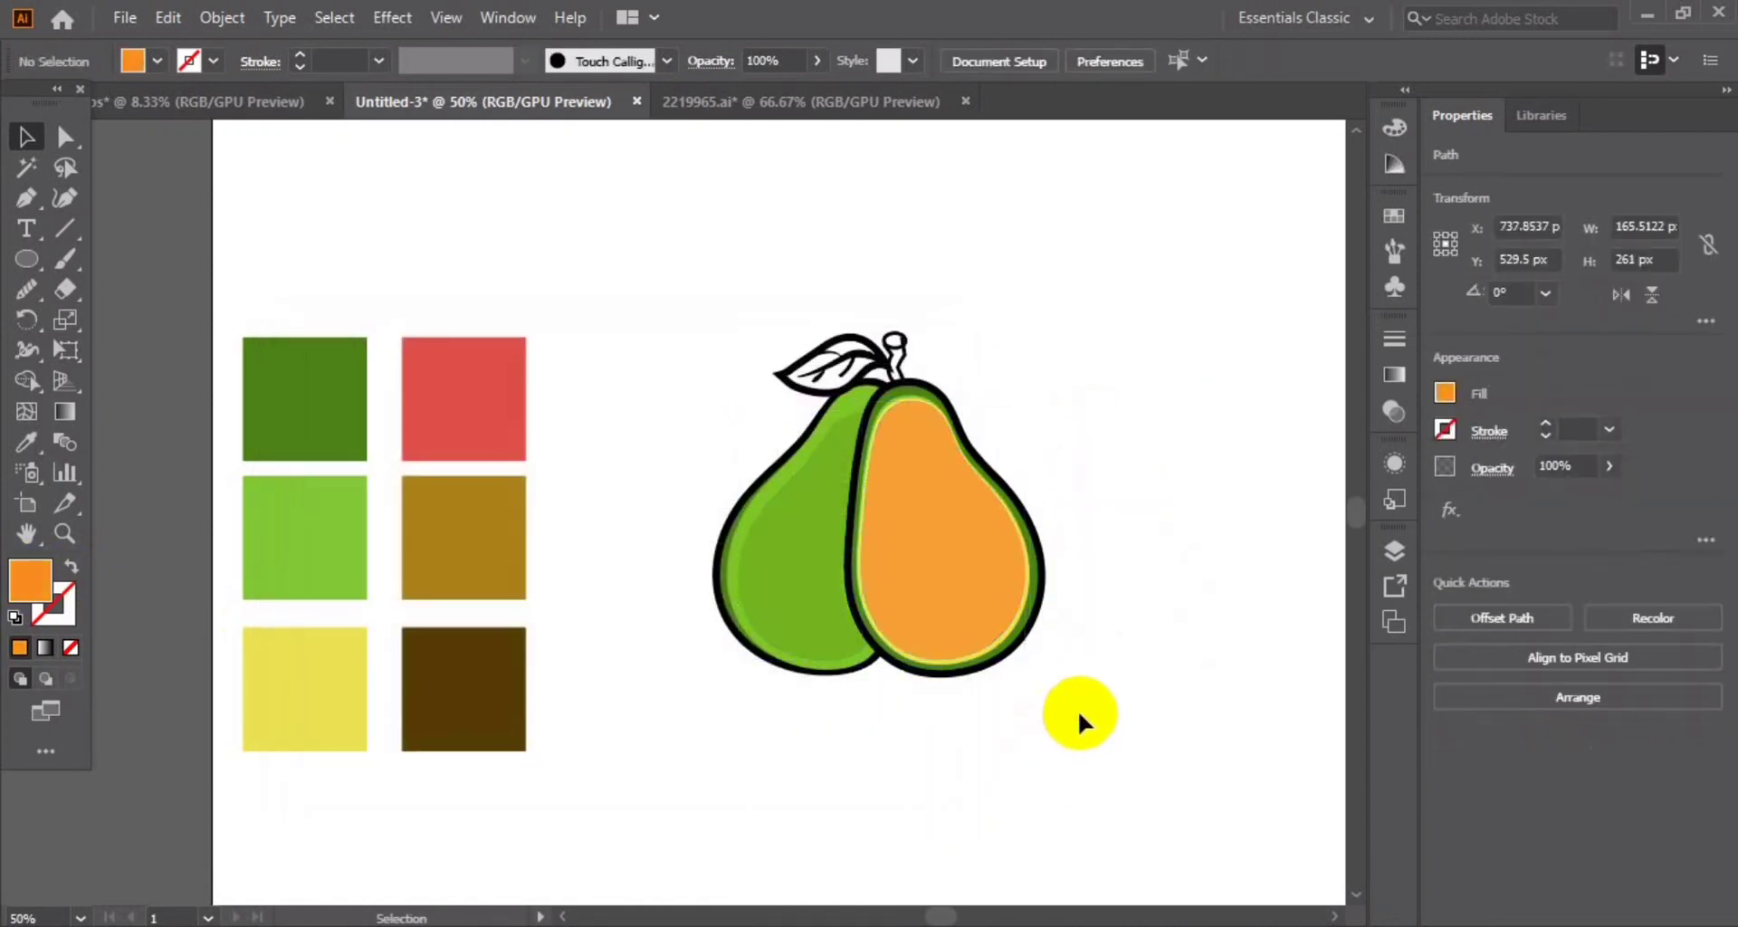
Try moving the orange flesh and dark-green half right and the seed down, then undo
click(1028, 600)
drag(941, 504, 1139, 503)
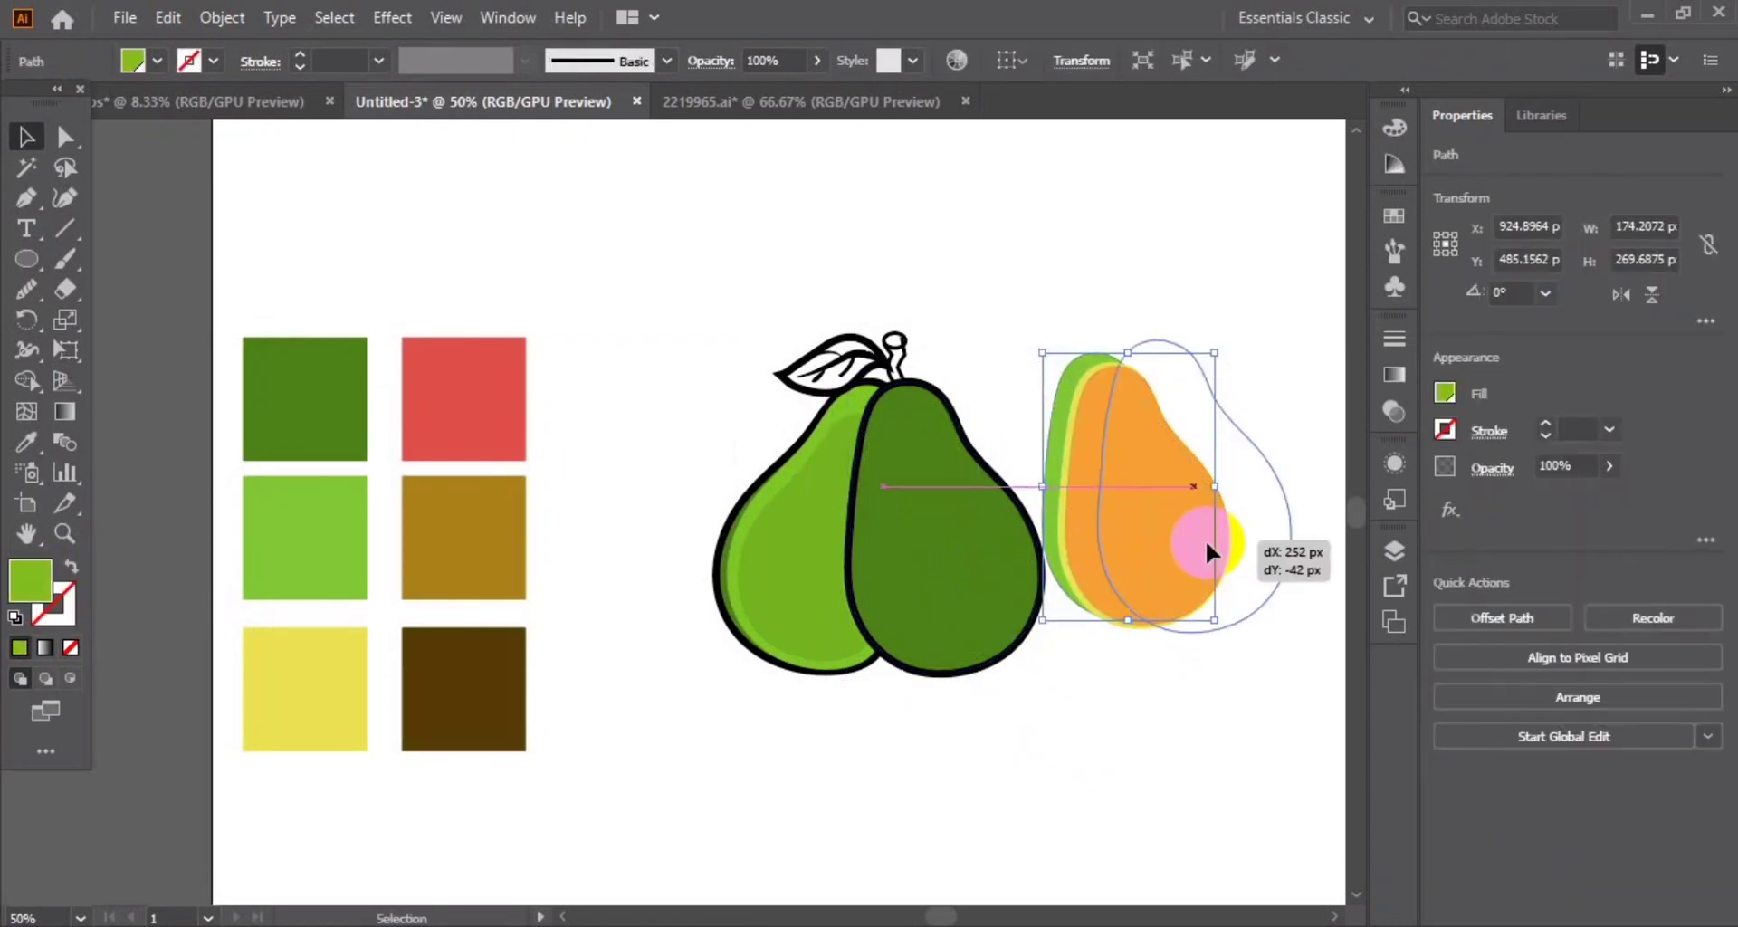
drag(1000, 582, 1249, 539)
click(982, 579)
drag(986, 497, 987, 719)
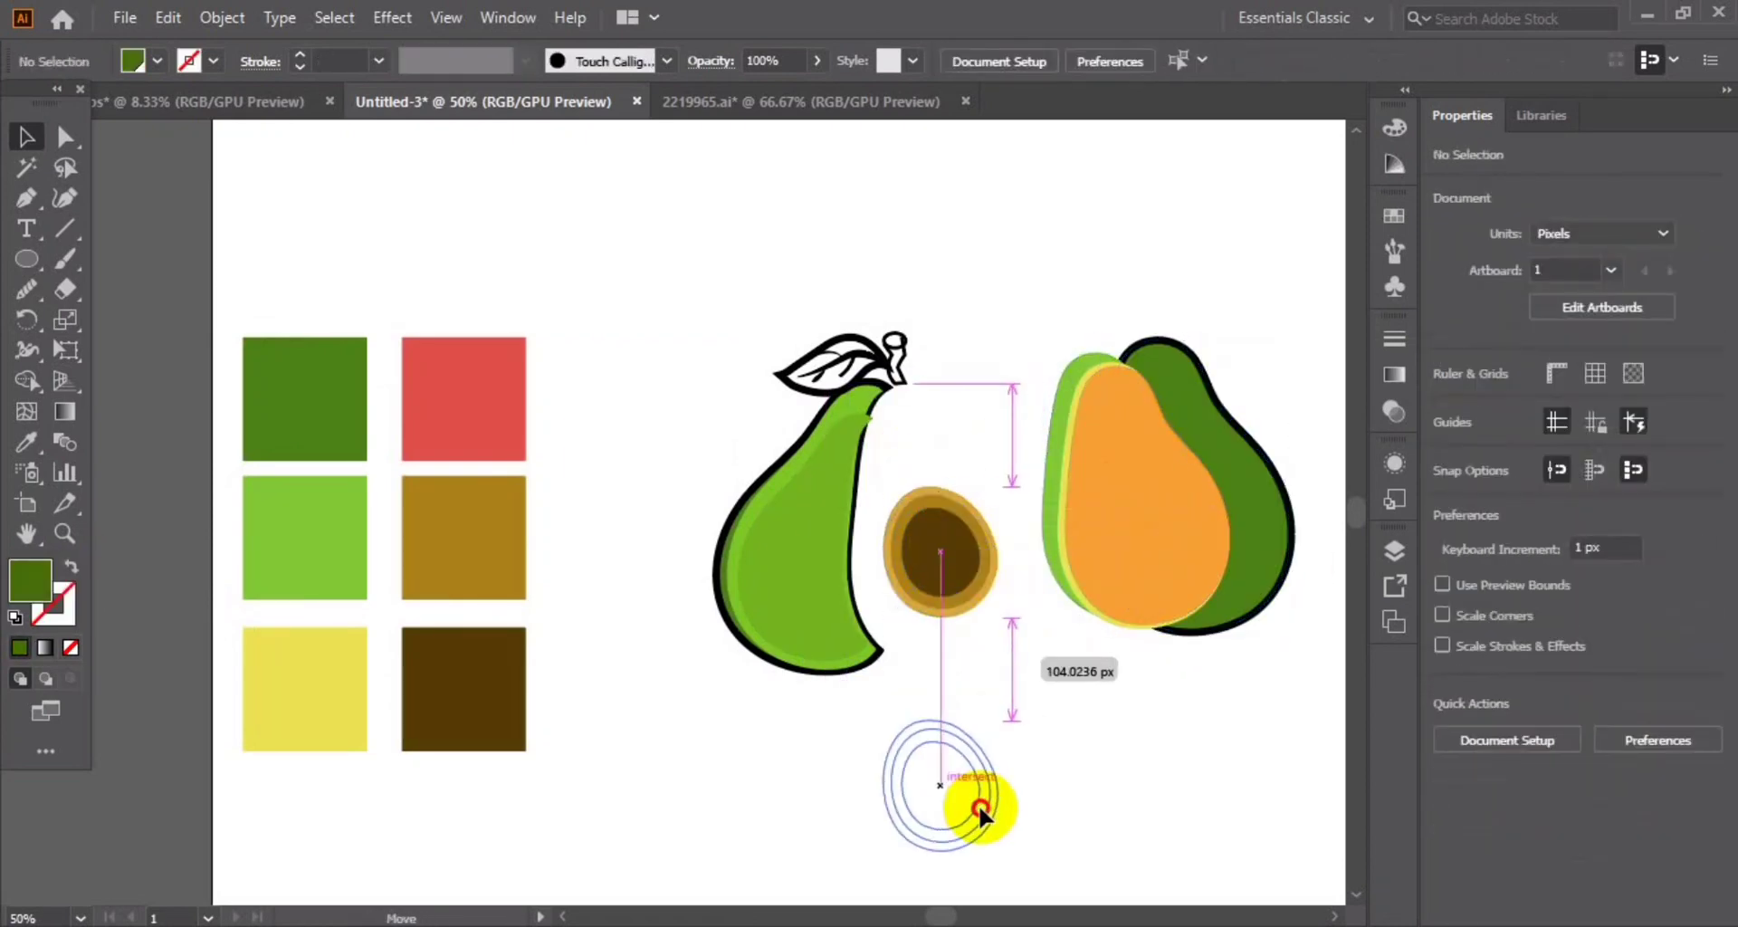
key(ctrl+z)
key(ctrl+z)
key(ctrl+z)
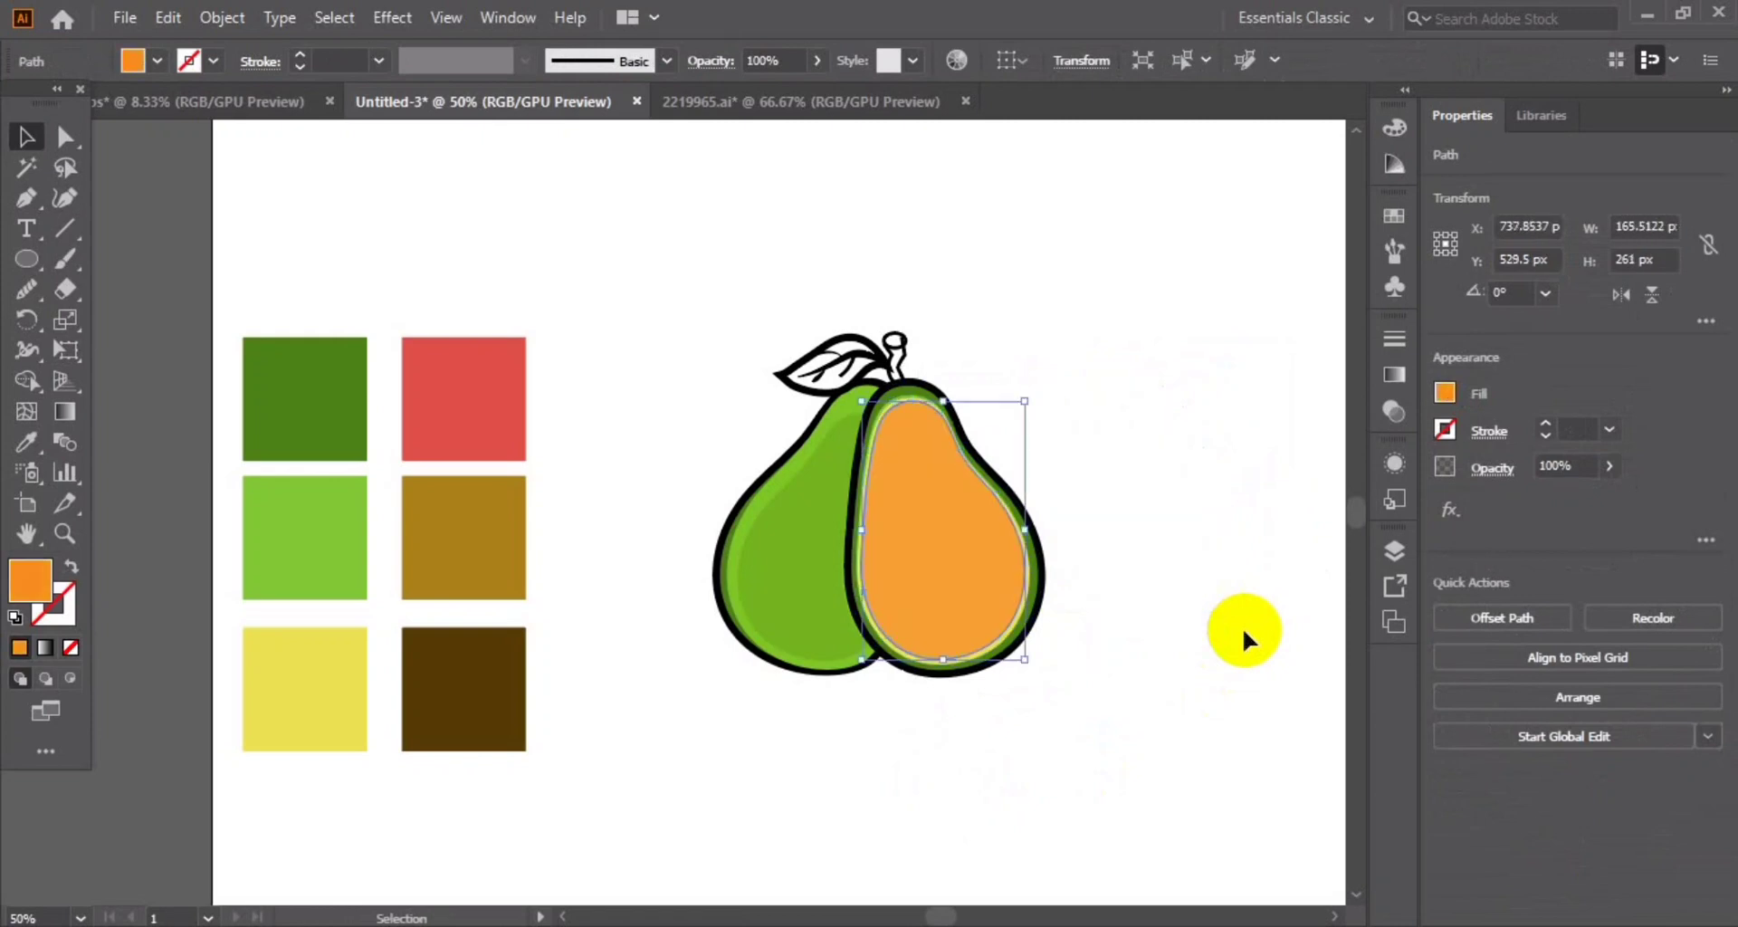
click(1129, 575)
Try moving the orange half with its green rim to the right, then undo
click(972, 616)
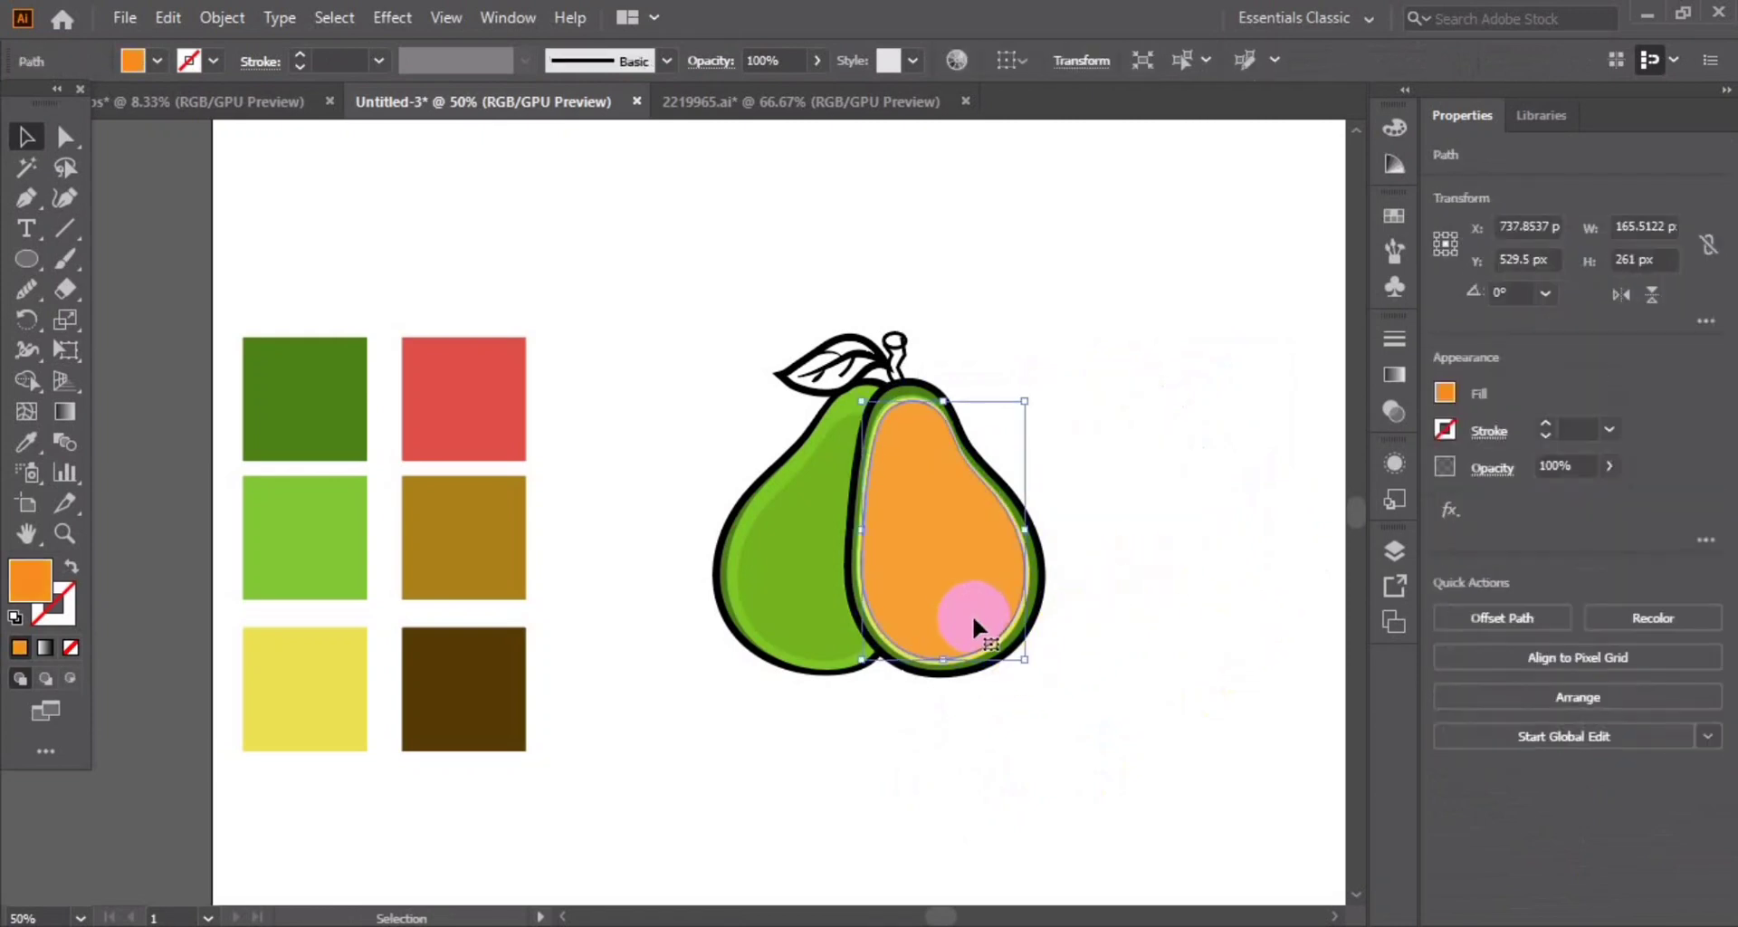
shift+click(1014, 645)
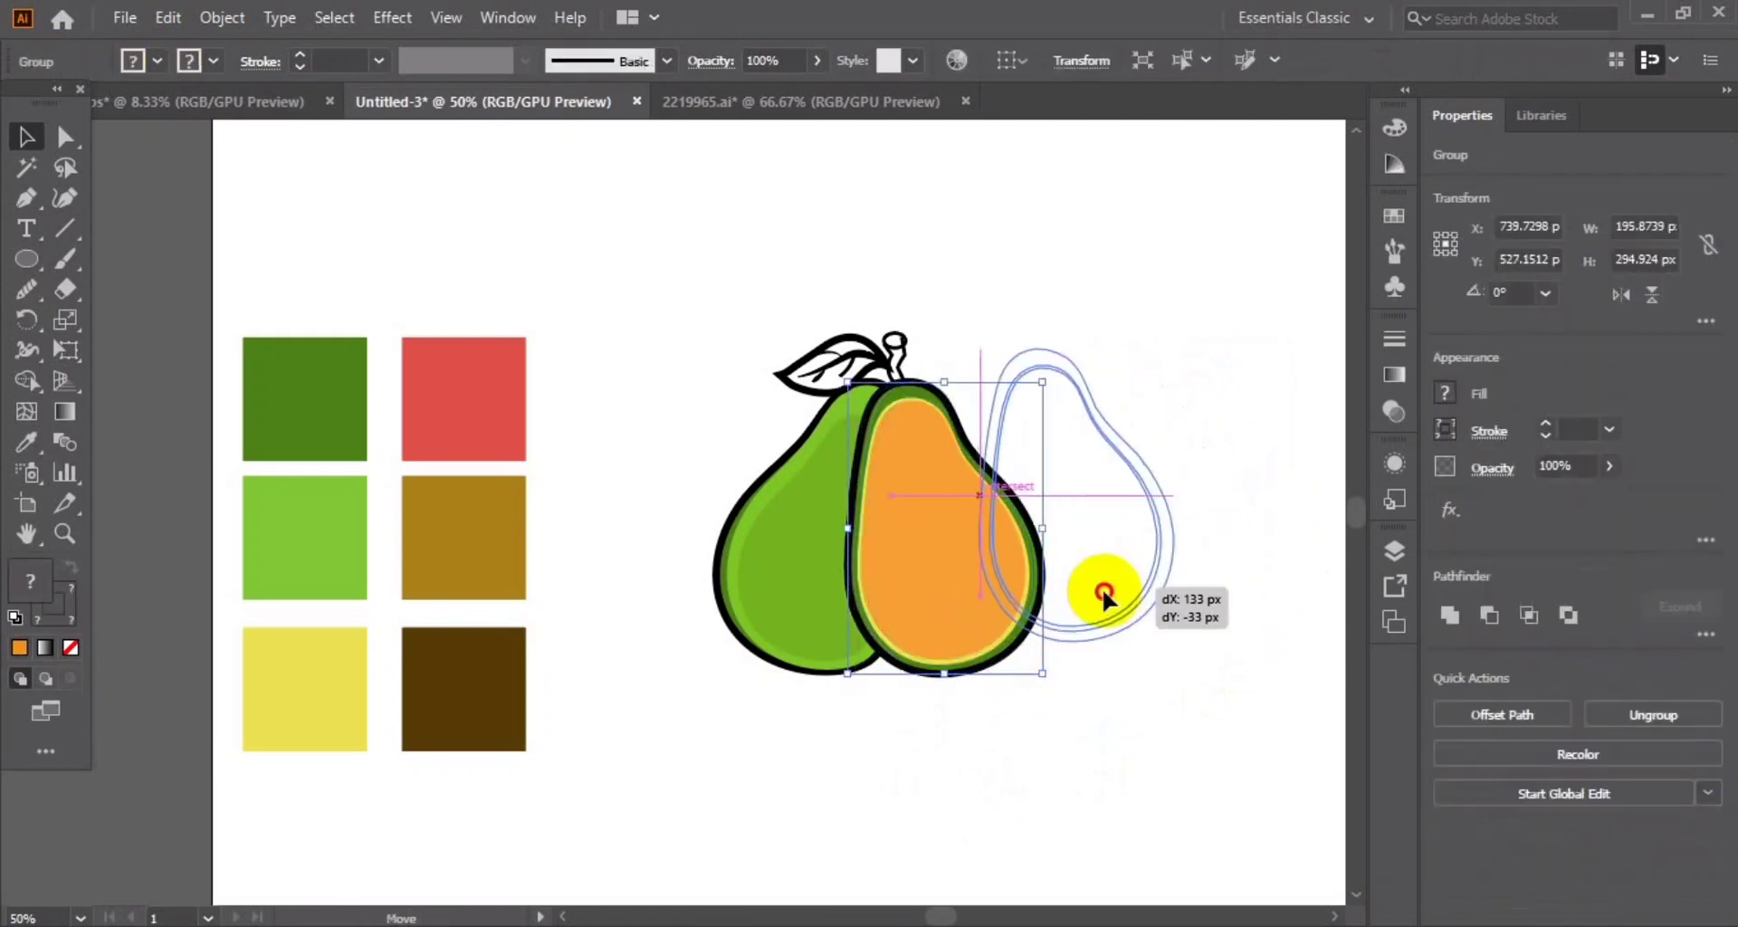
drag(1012, 649, 1144, 613)
click(944, 618)
click(932, 561)
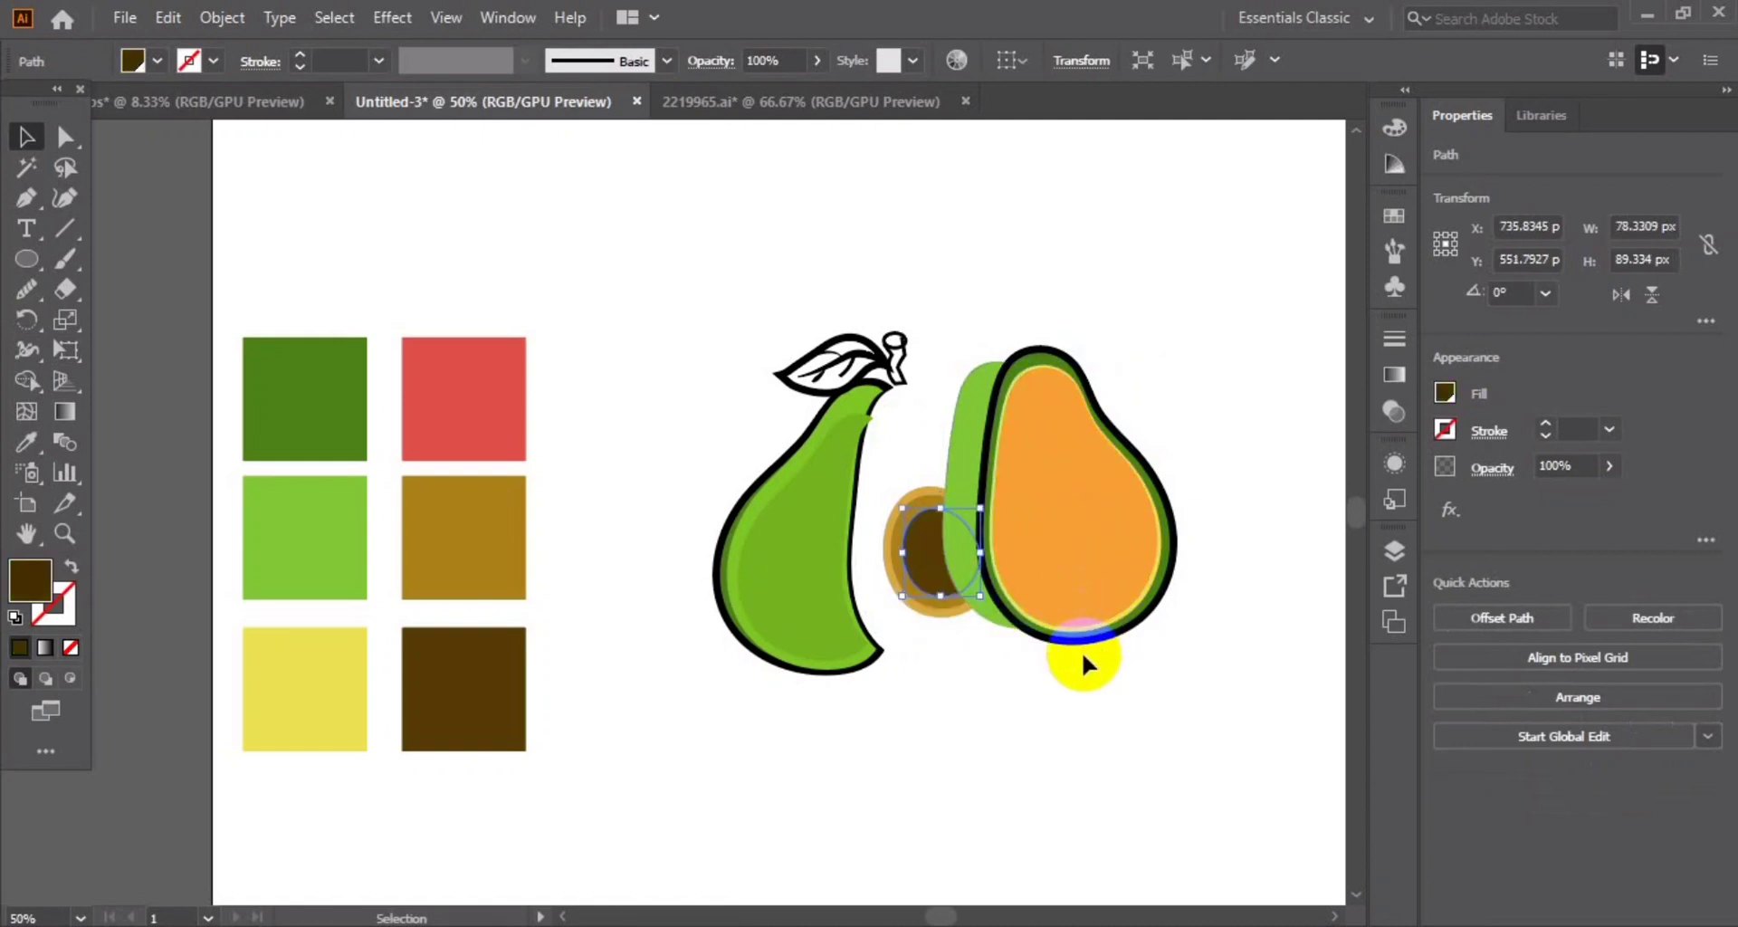
click(1050, 398)
key(ctrl+z)
key(ctrl+z)
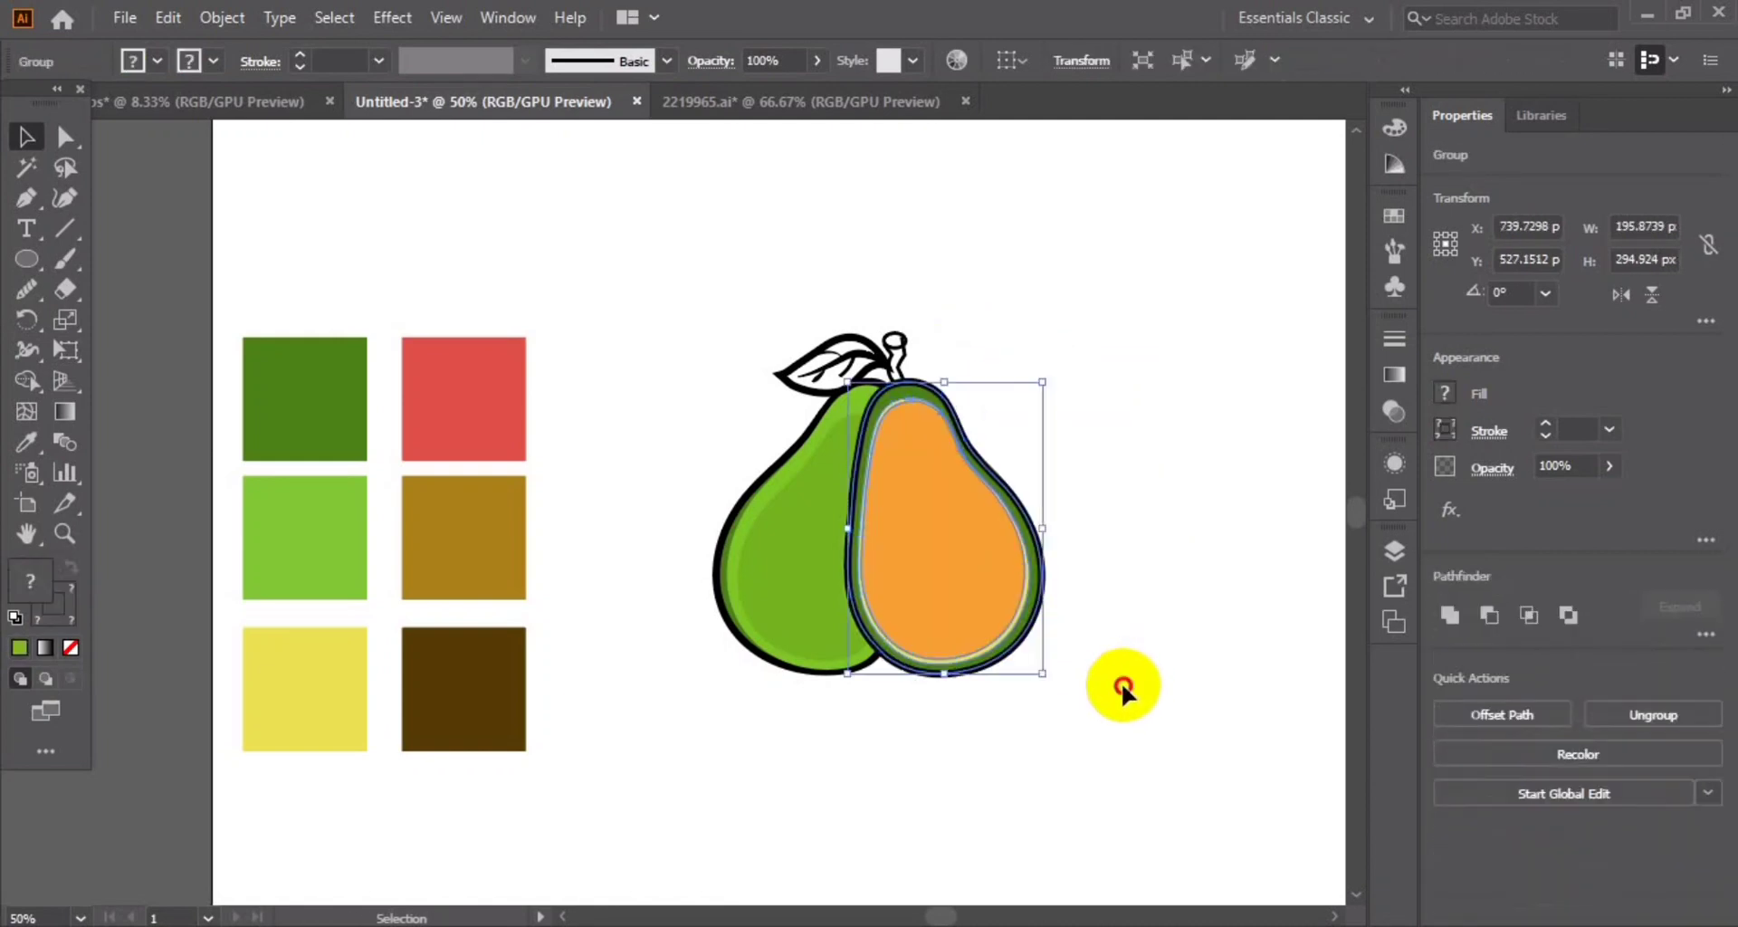
click(1125, 687)
Set the orange half right, the seed near the page bottom, and light-green half onto the pear
drag(1041, 616, 1164, 543)
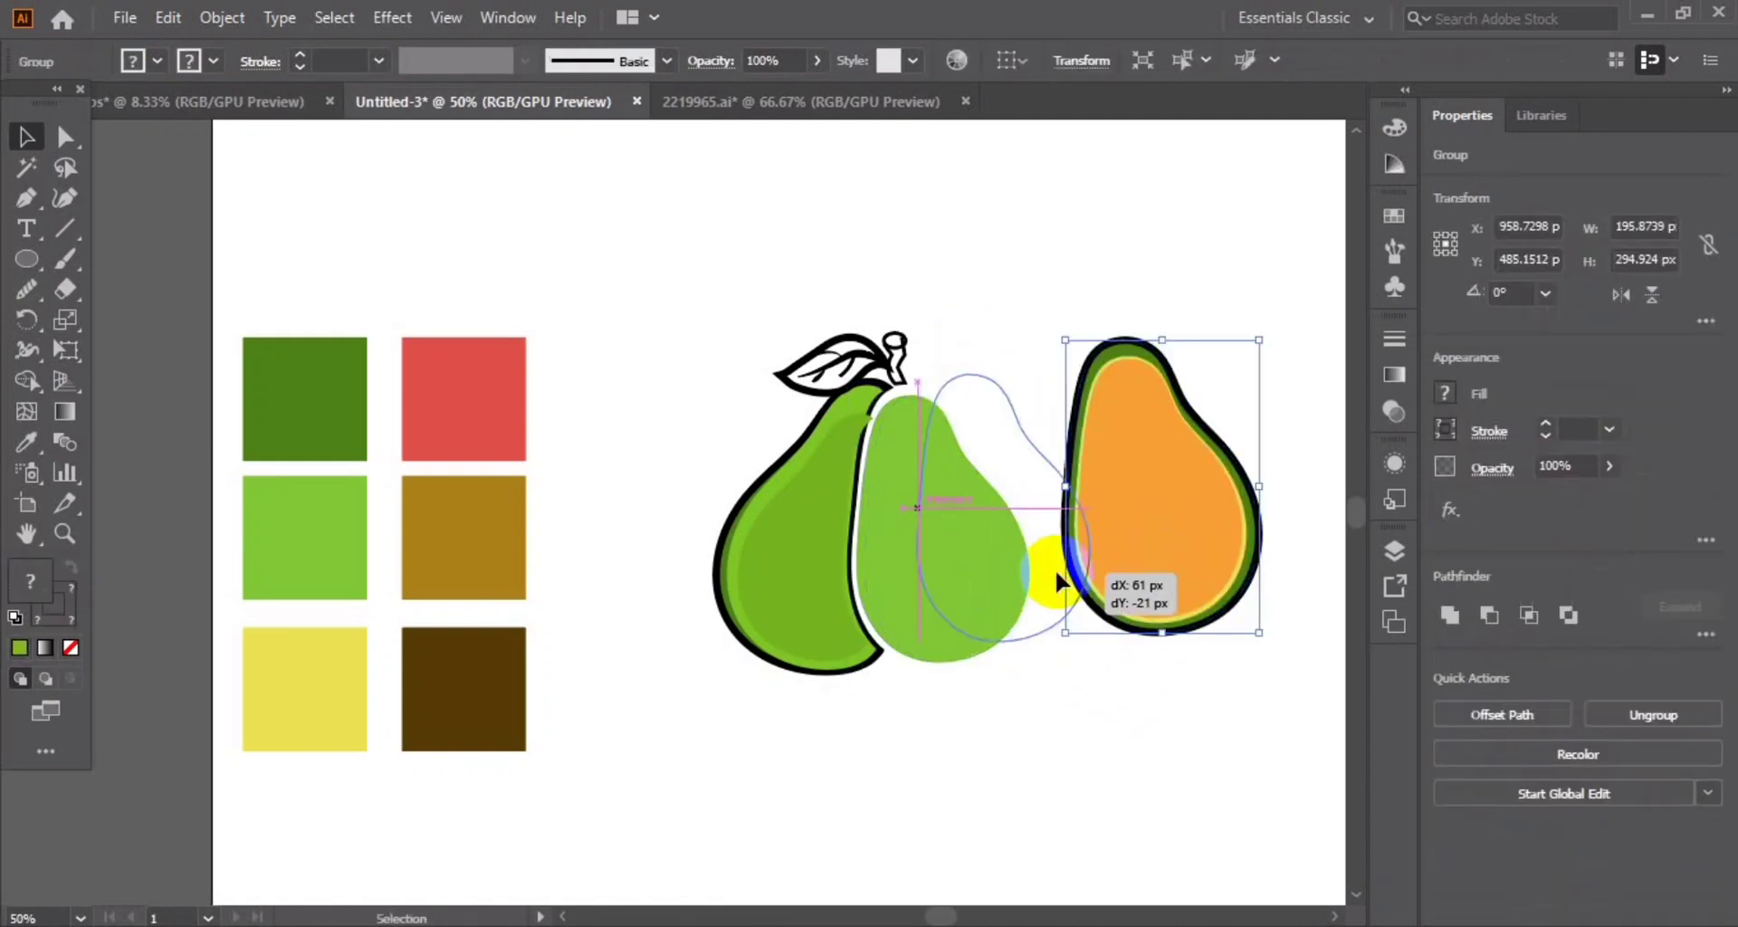
drag(1047, 581, 909, 616)
drag(1008, 512, 1009, 385)
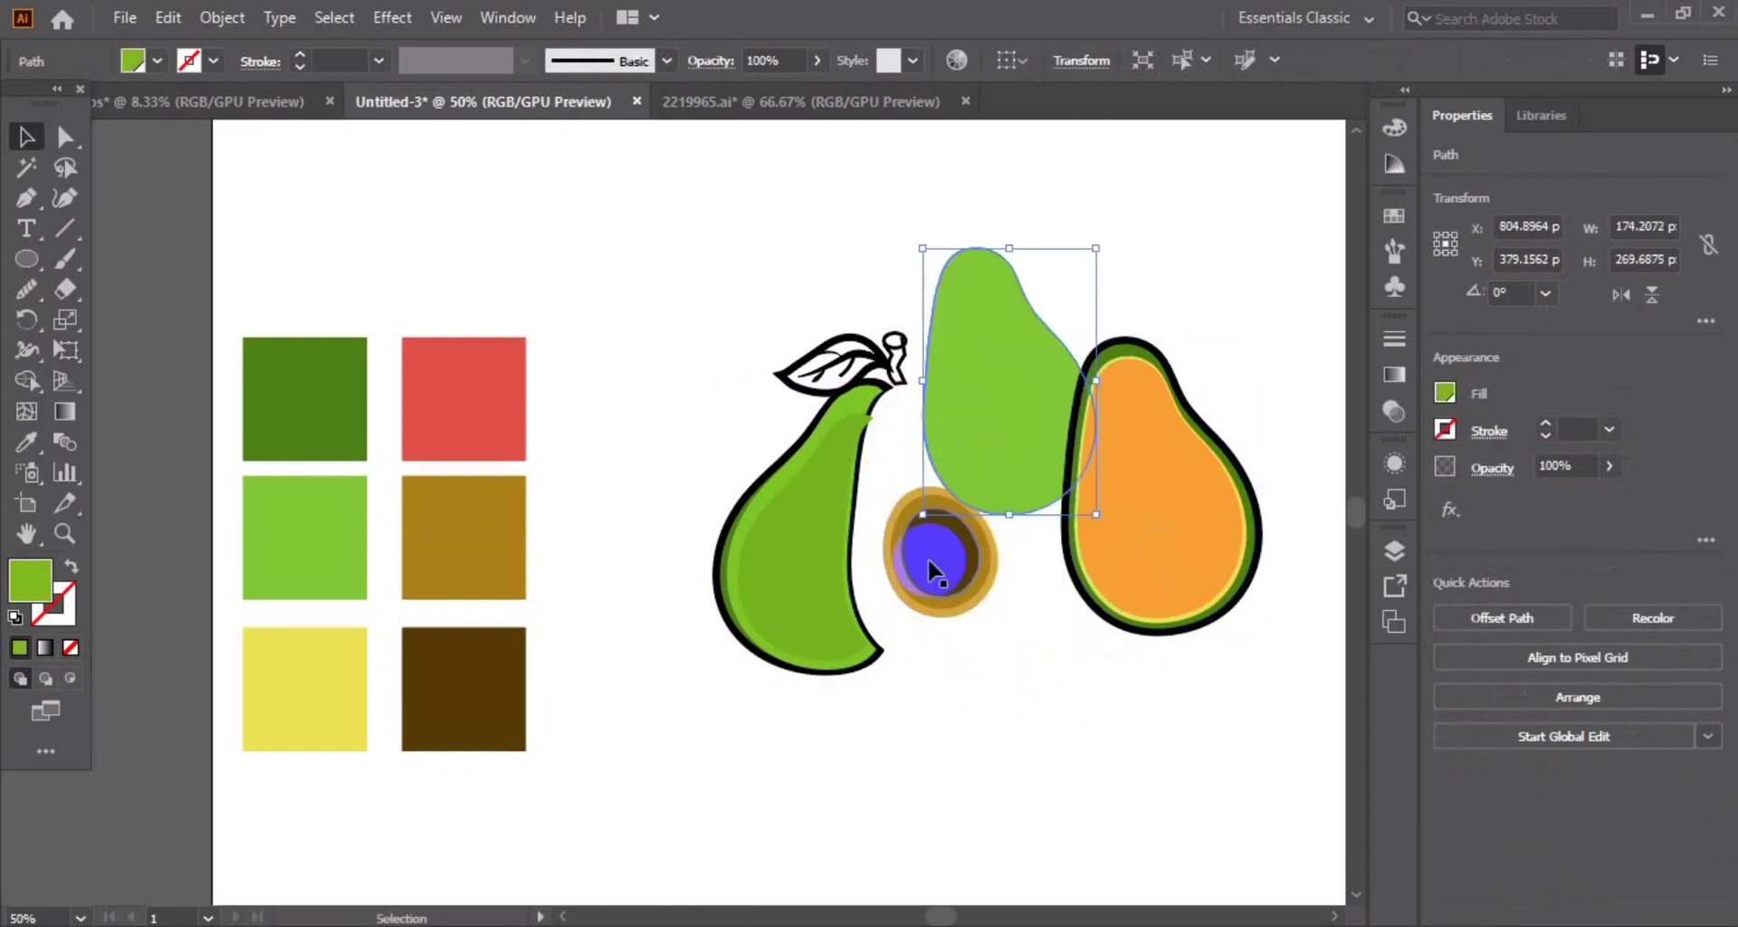
click(912, 504)
click(1033, 569)
click(932, 602)
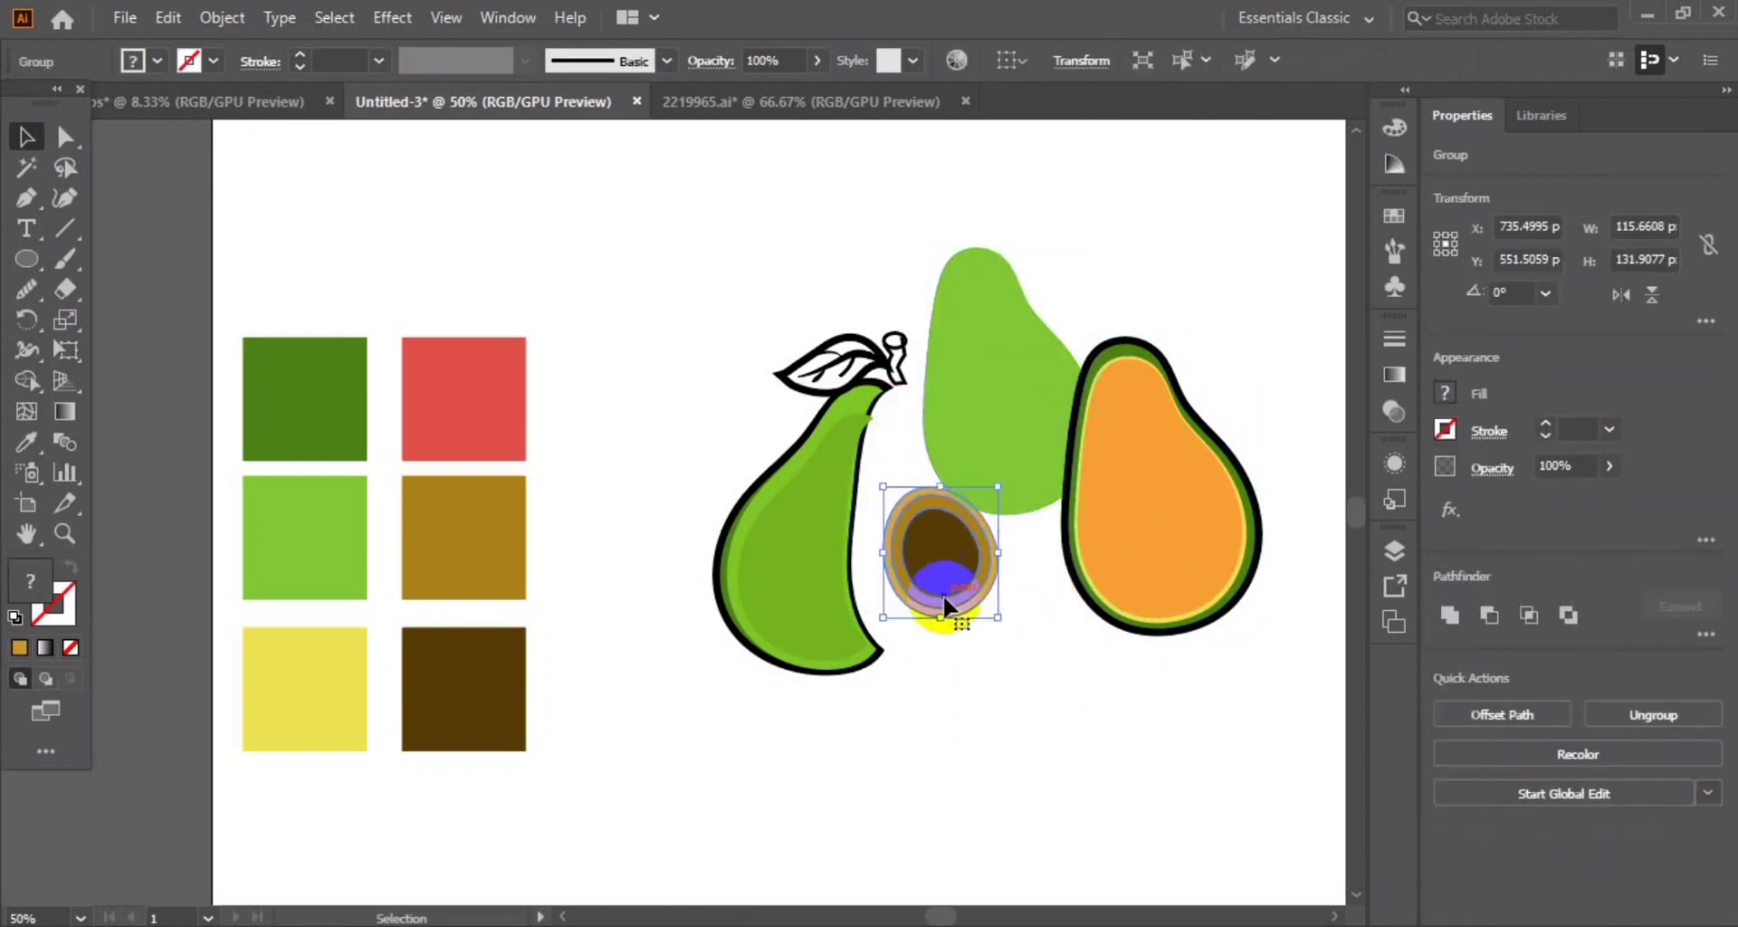
drag(942, 621, 1031, 890)
mouse_move(1015, 507)
mouse_down()
mouse_move(944, 644)
mouse_move(945, 606)
mouse_up()
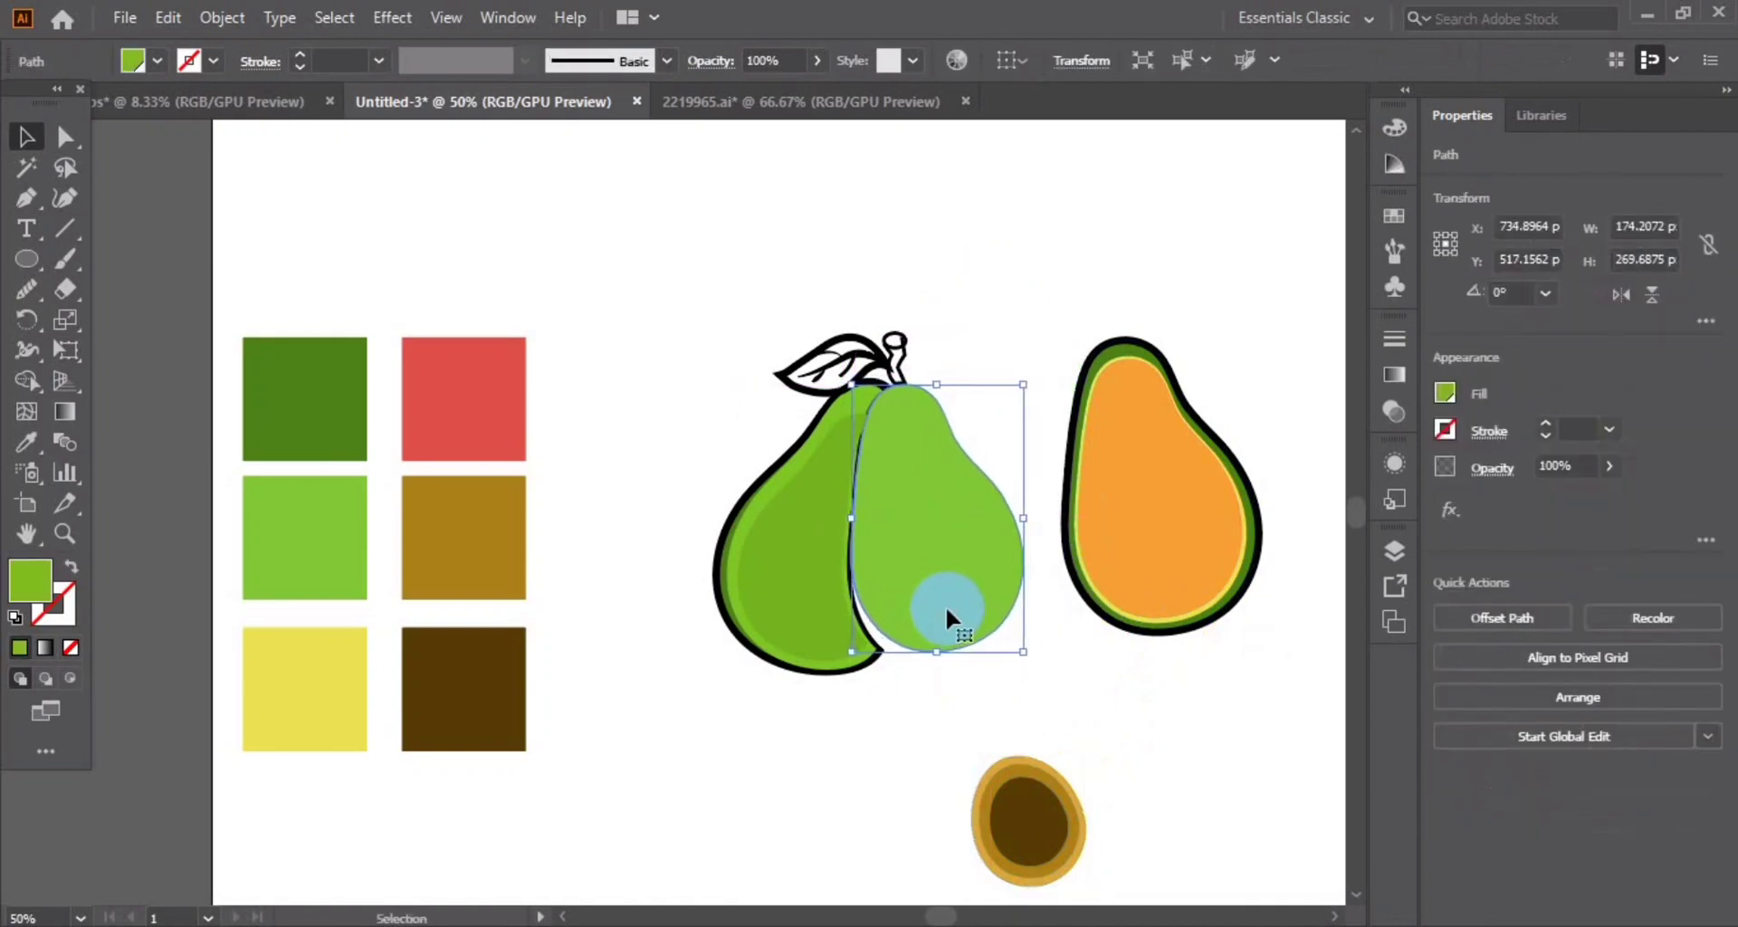
Settle the light-green half, move the pit into the flesh centre, and bring it to front
drag(945, 605, 926, 619)
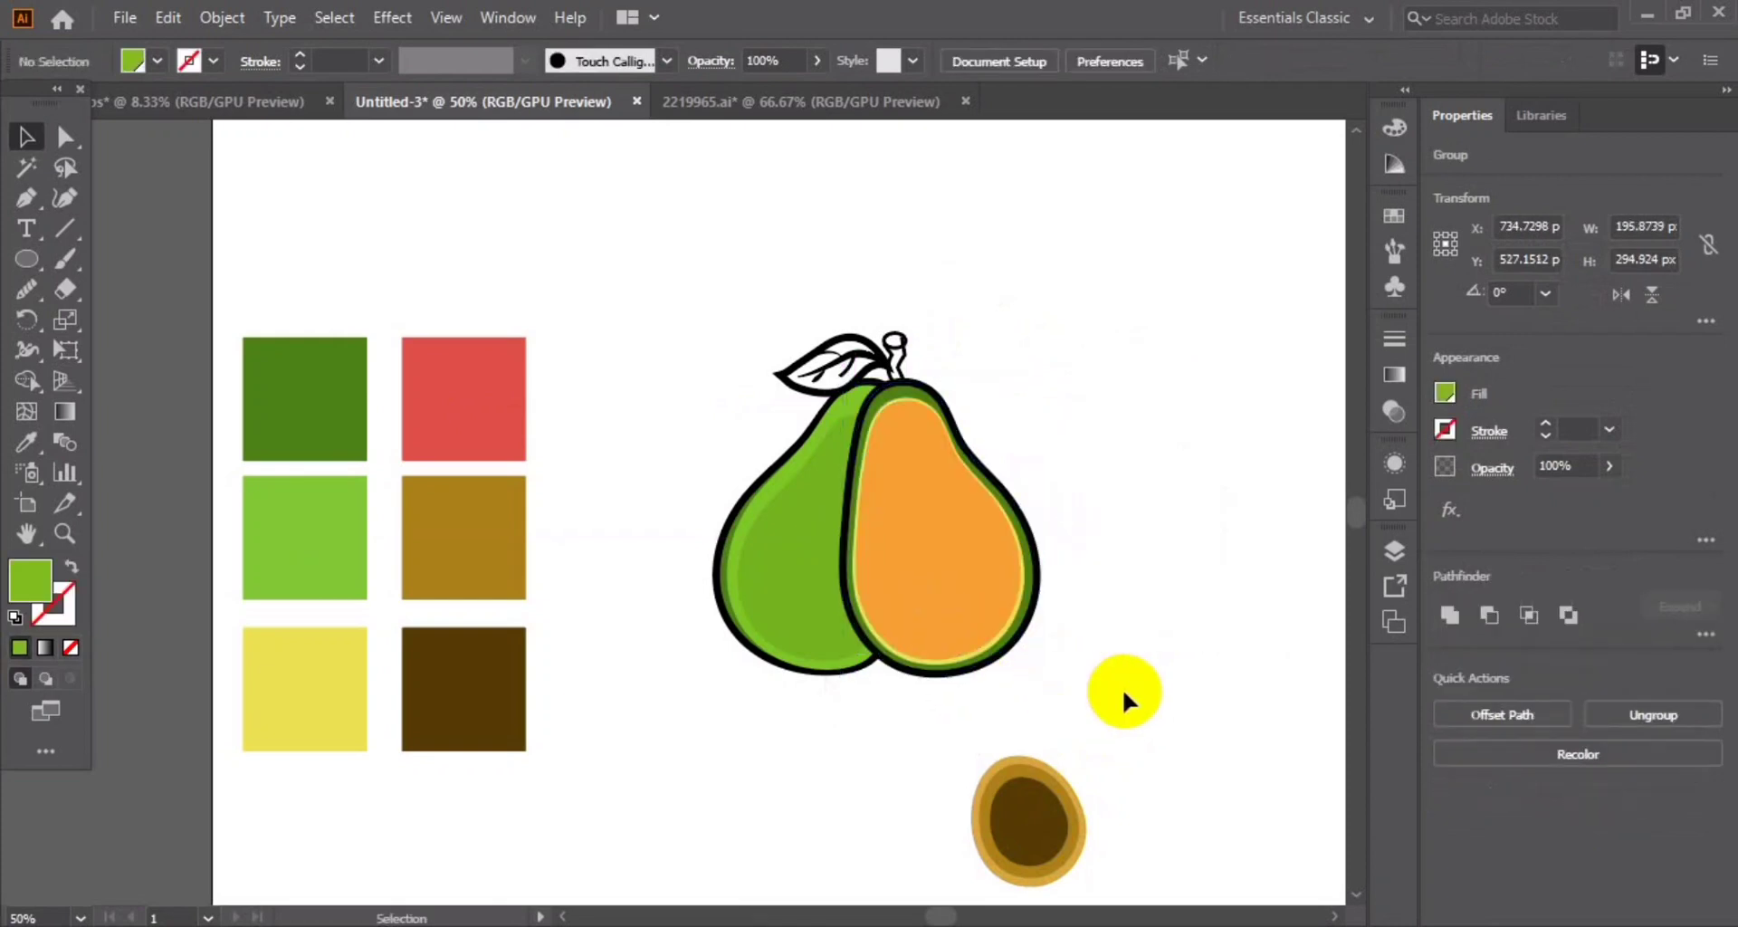
click(1122, 688)
click(953, 637)
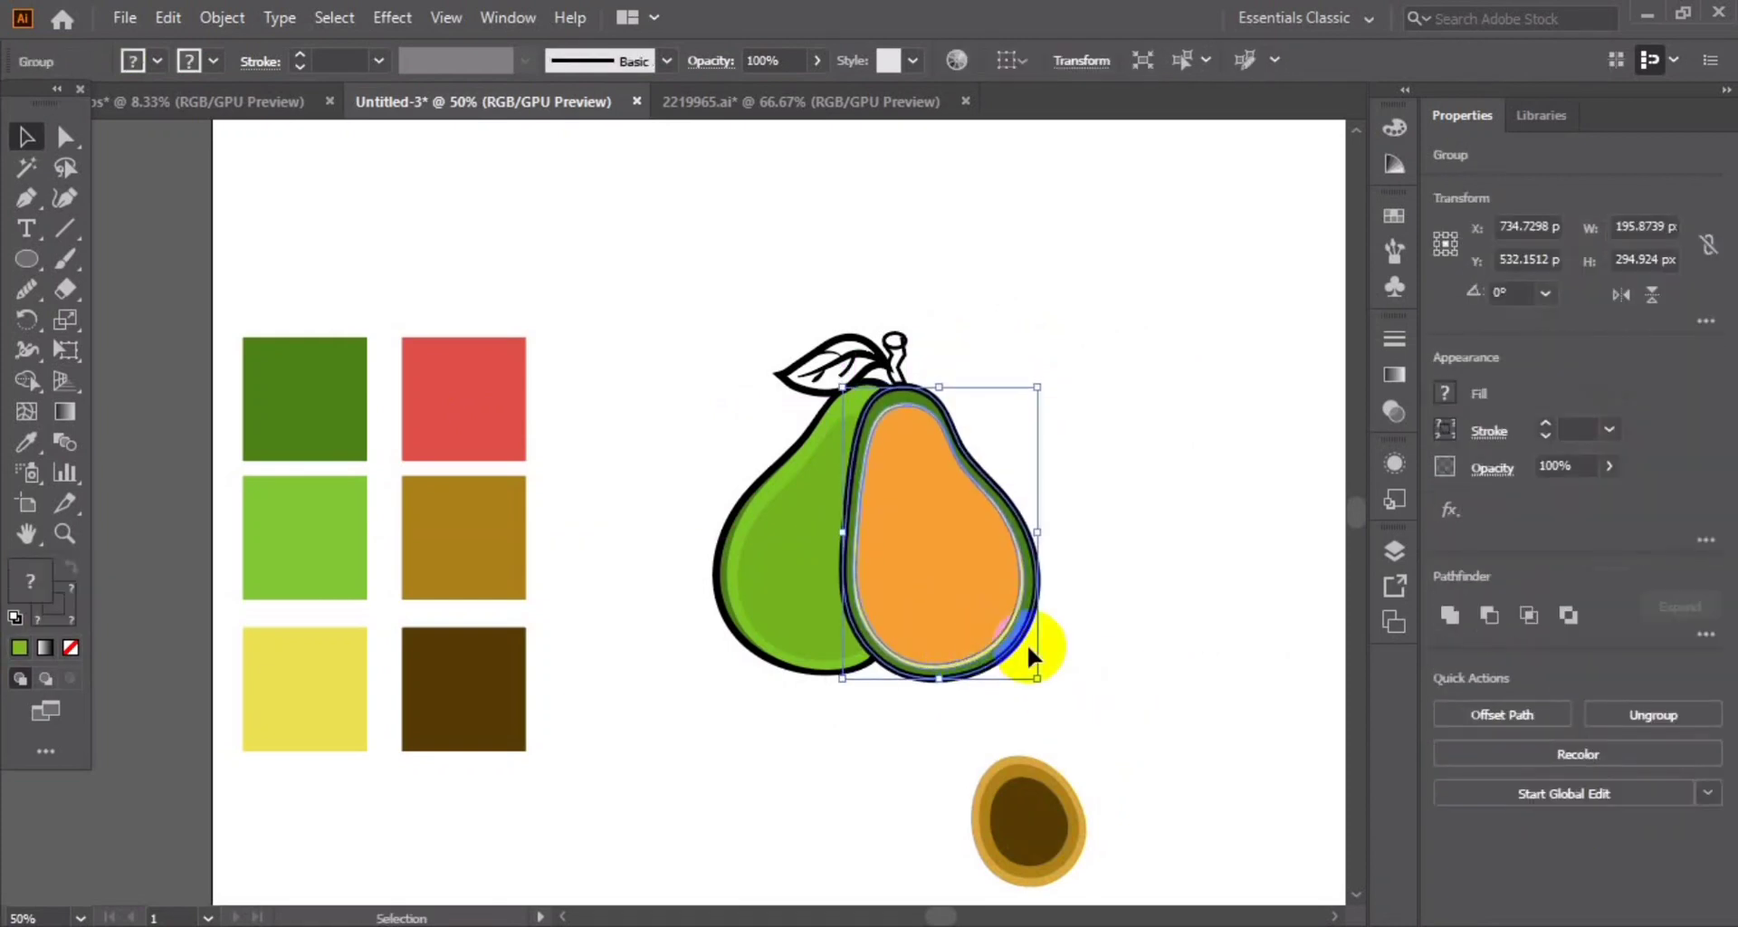
mouse_move(1026, 644)
mouse_down()
mouse_move(1007, 654)
mouse_move(961, 556)
mouse_up()
right_click(961, 556)
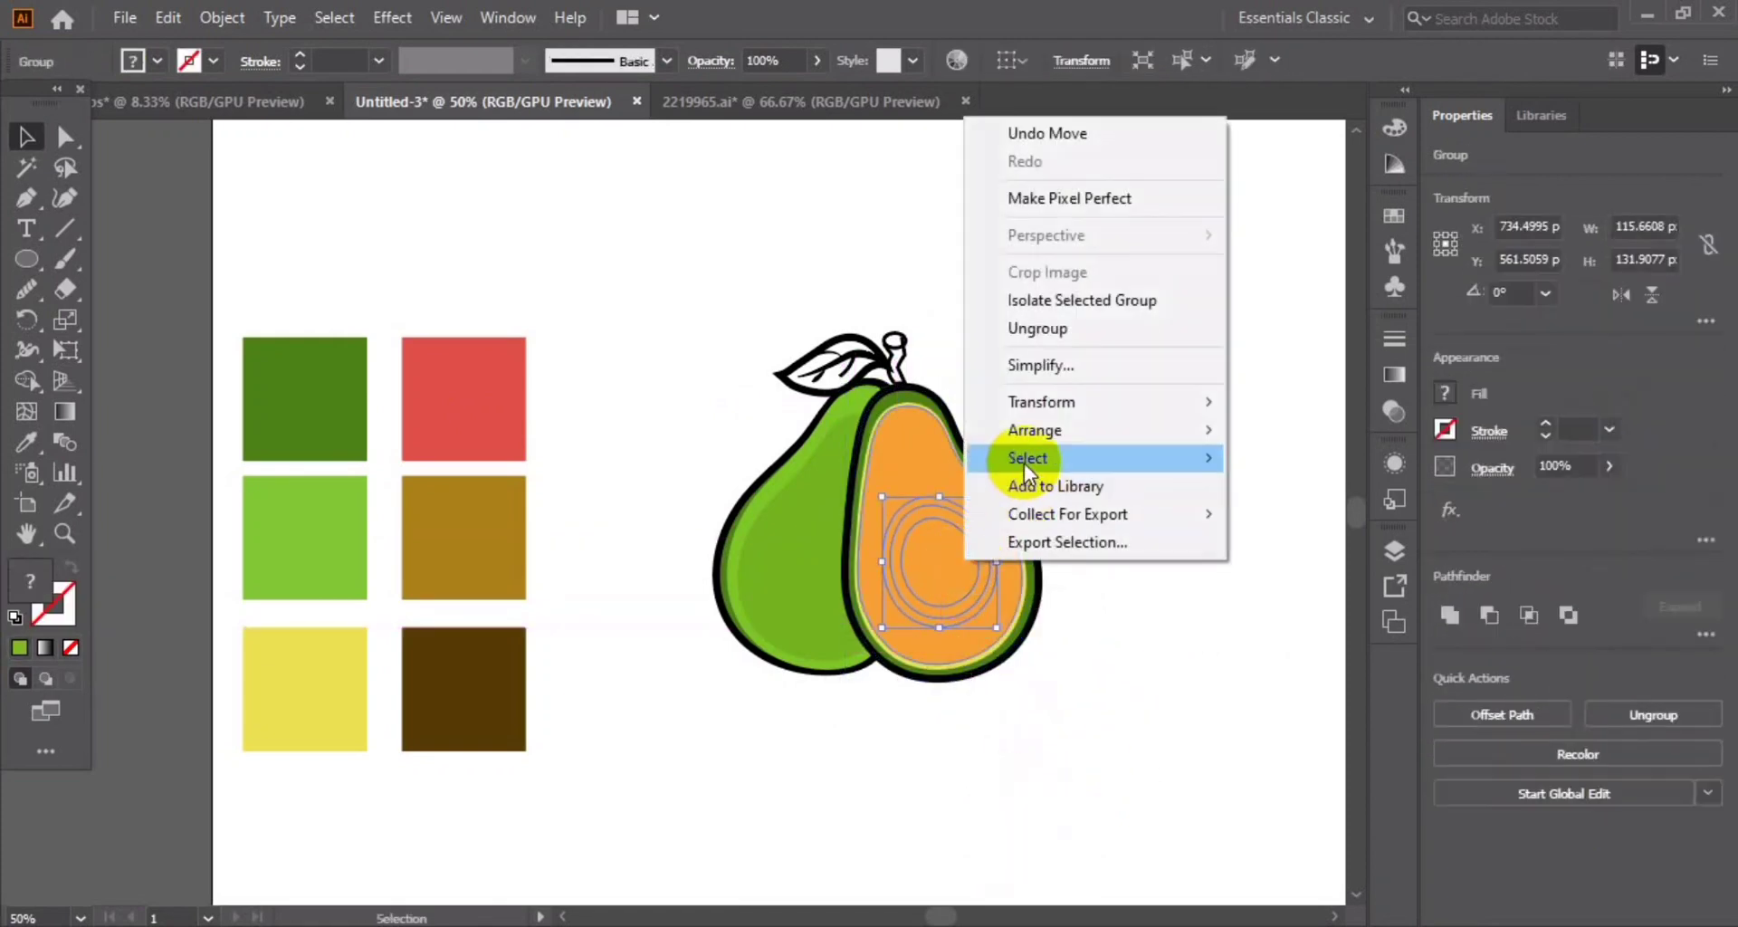
click(1285, 427)
click(633, 686)
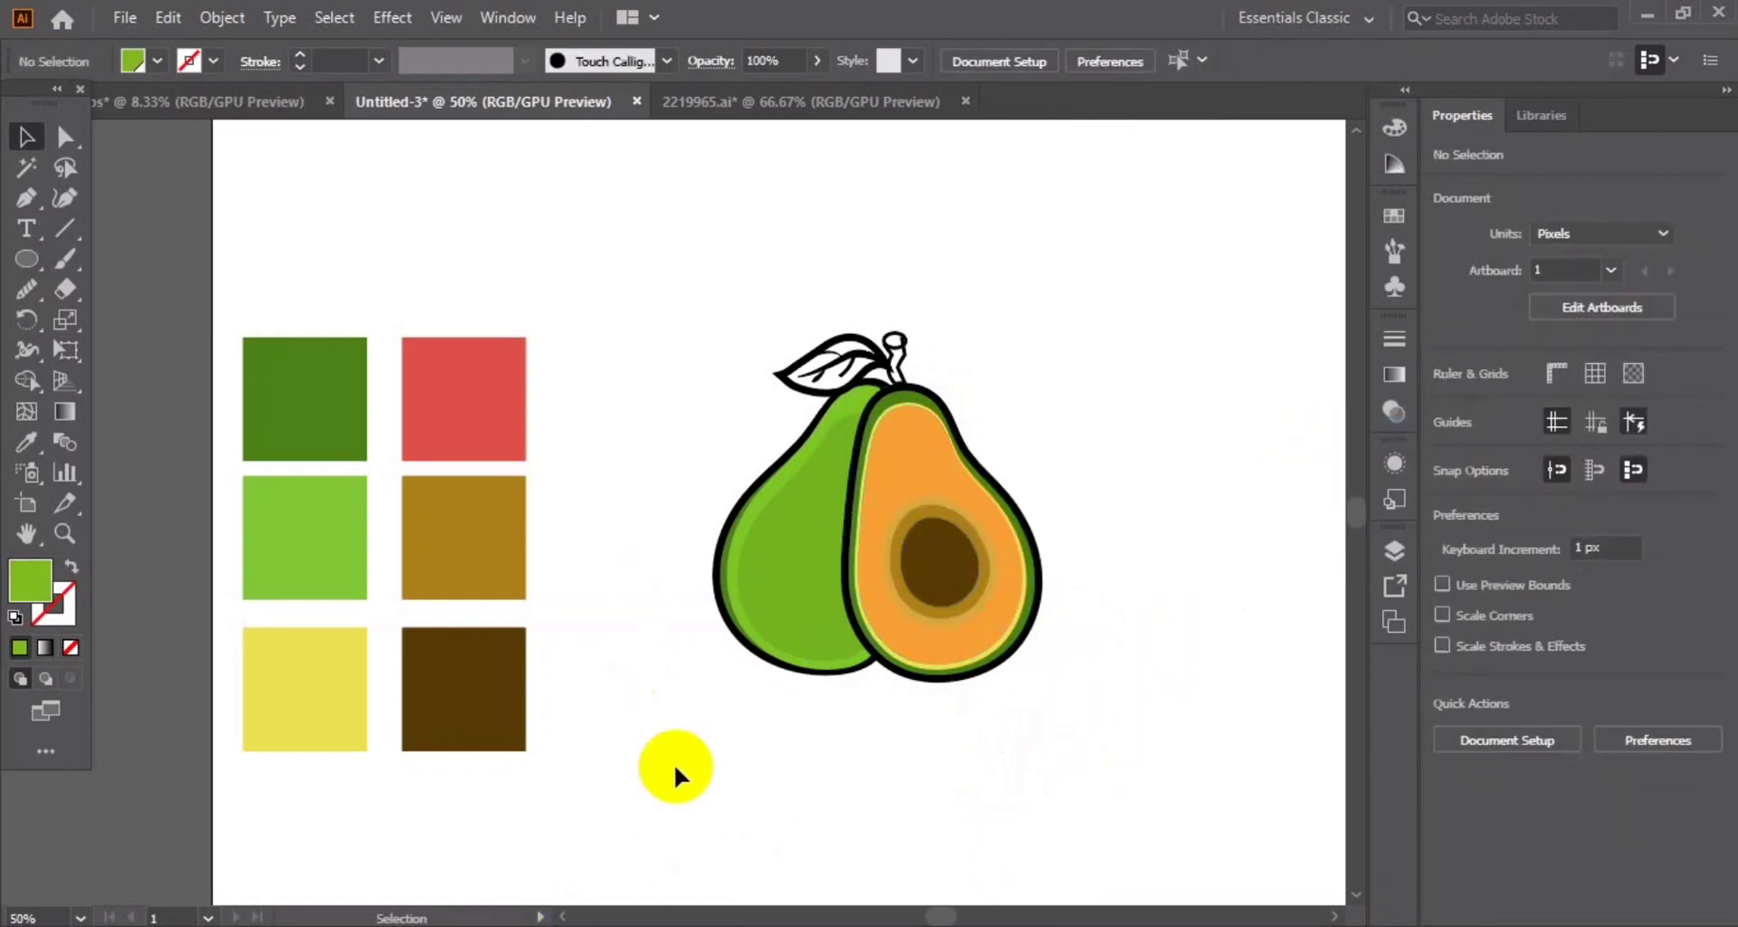
Fill the leaf light green and thicken its outline
click(802, 396)
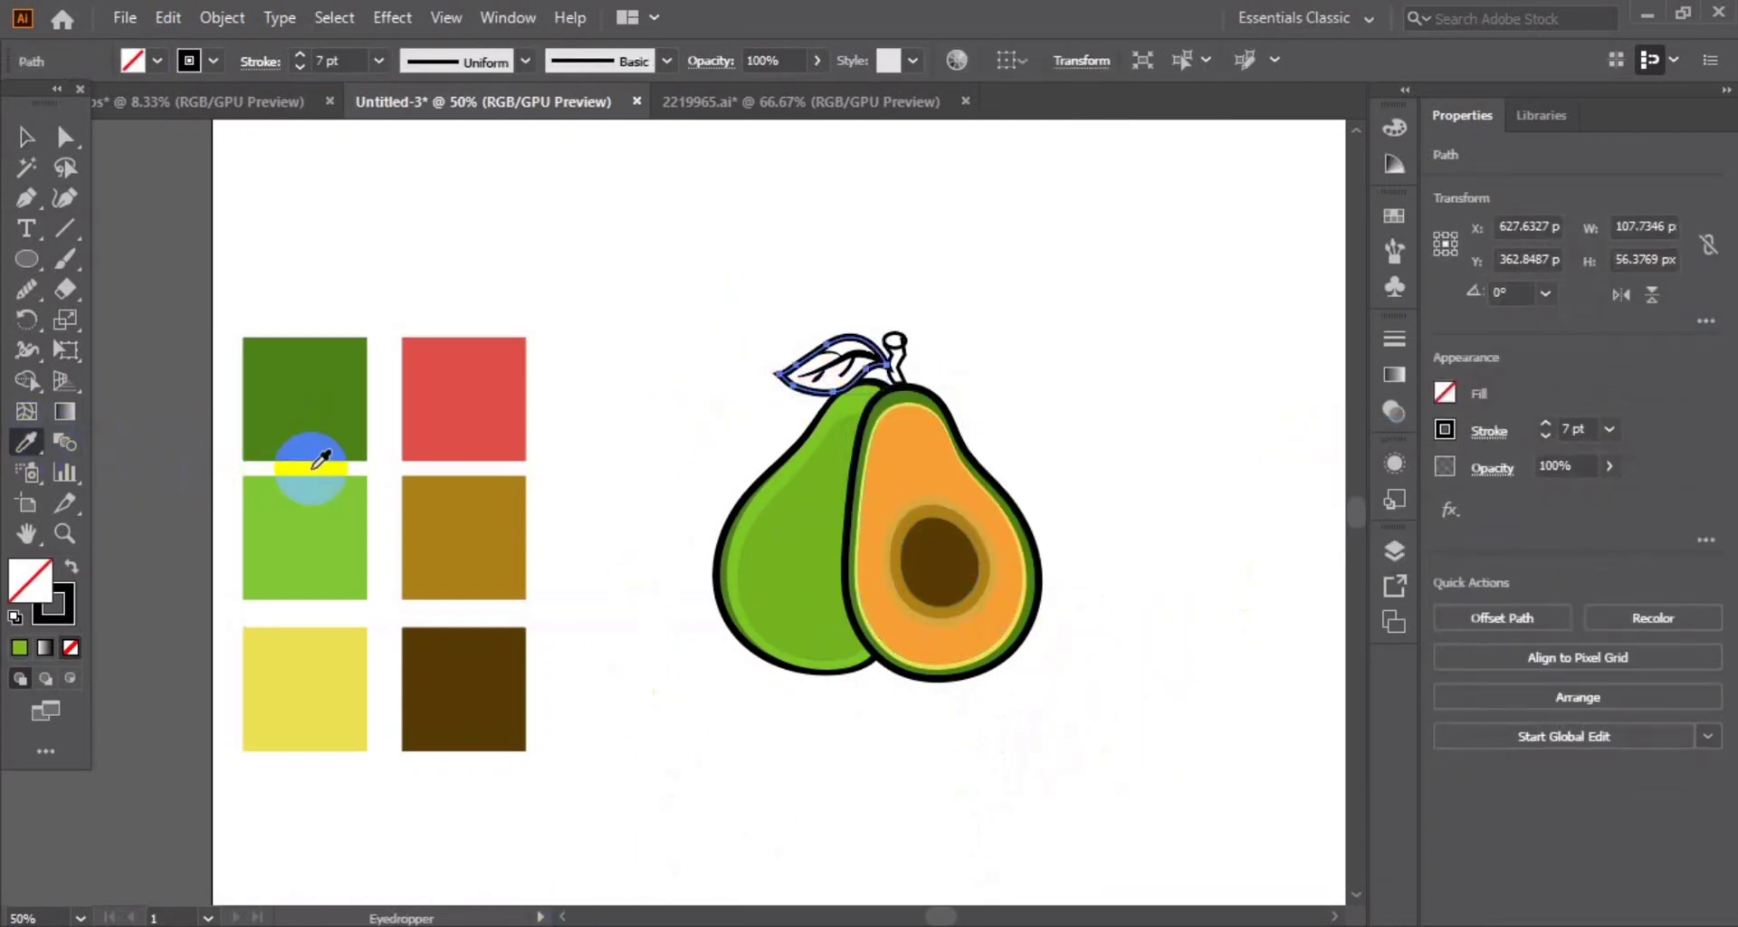
click(305, 511)
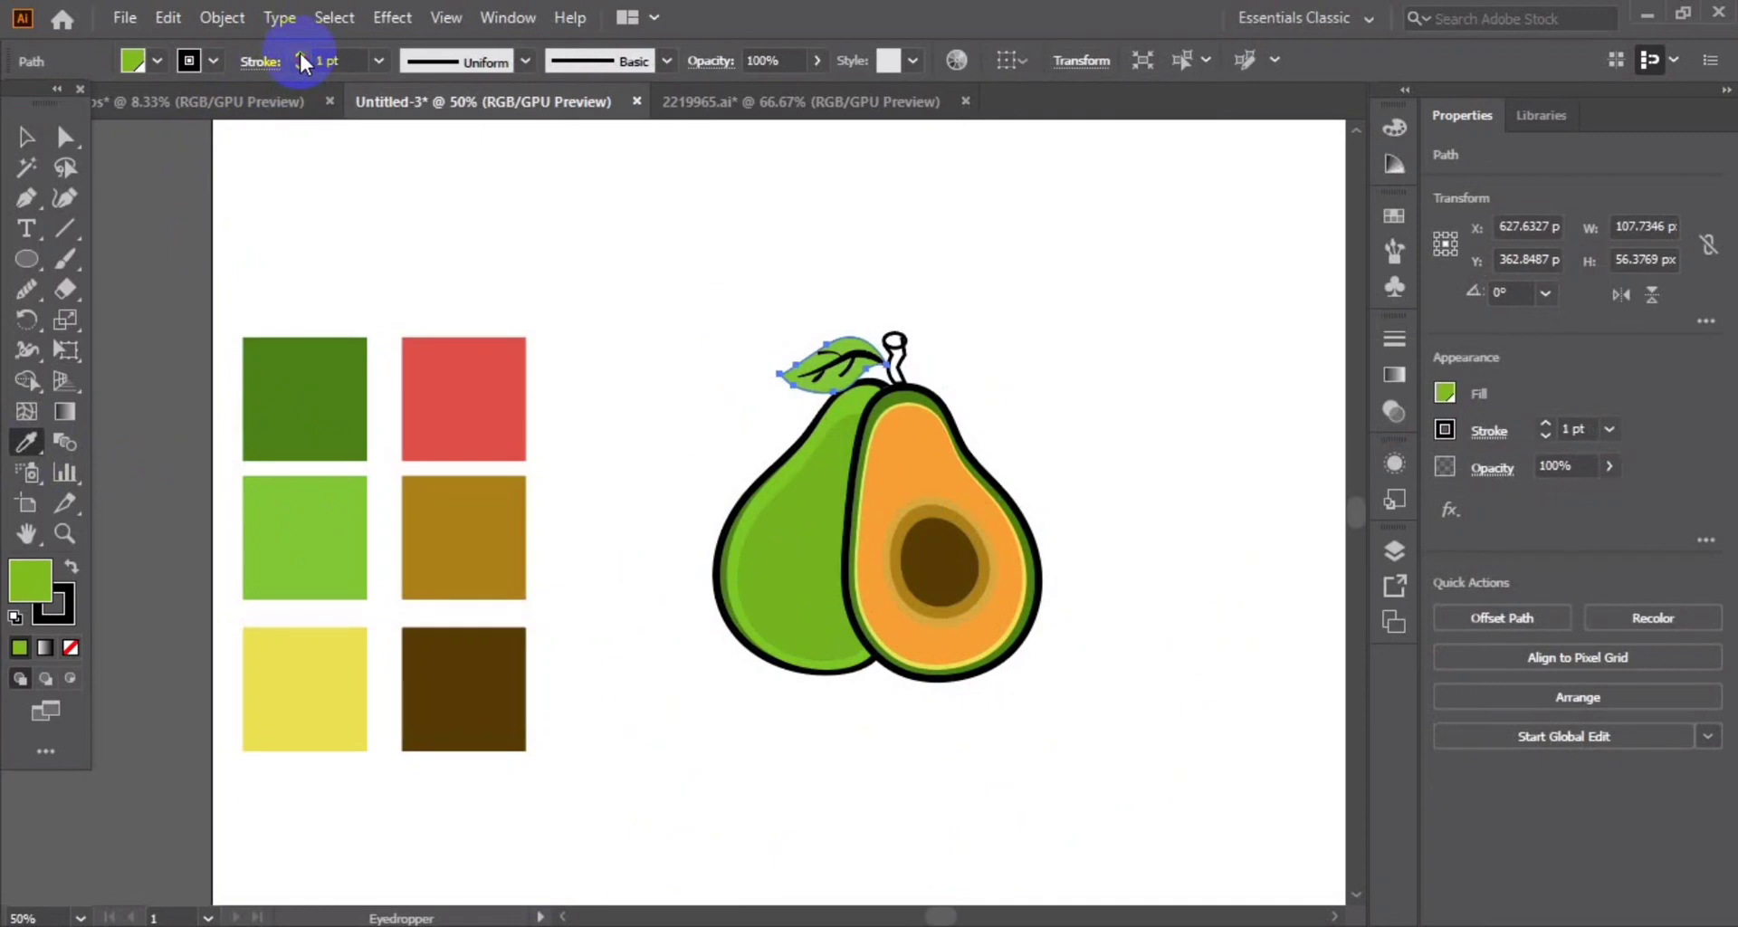
click(299, 52)
click(25, 136)
click(504, 263)
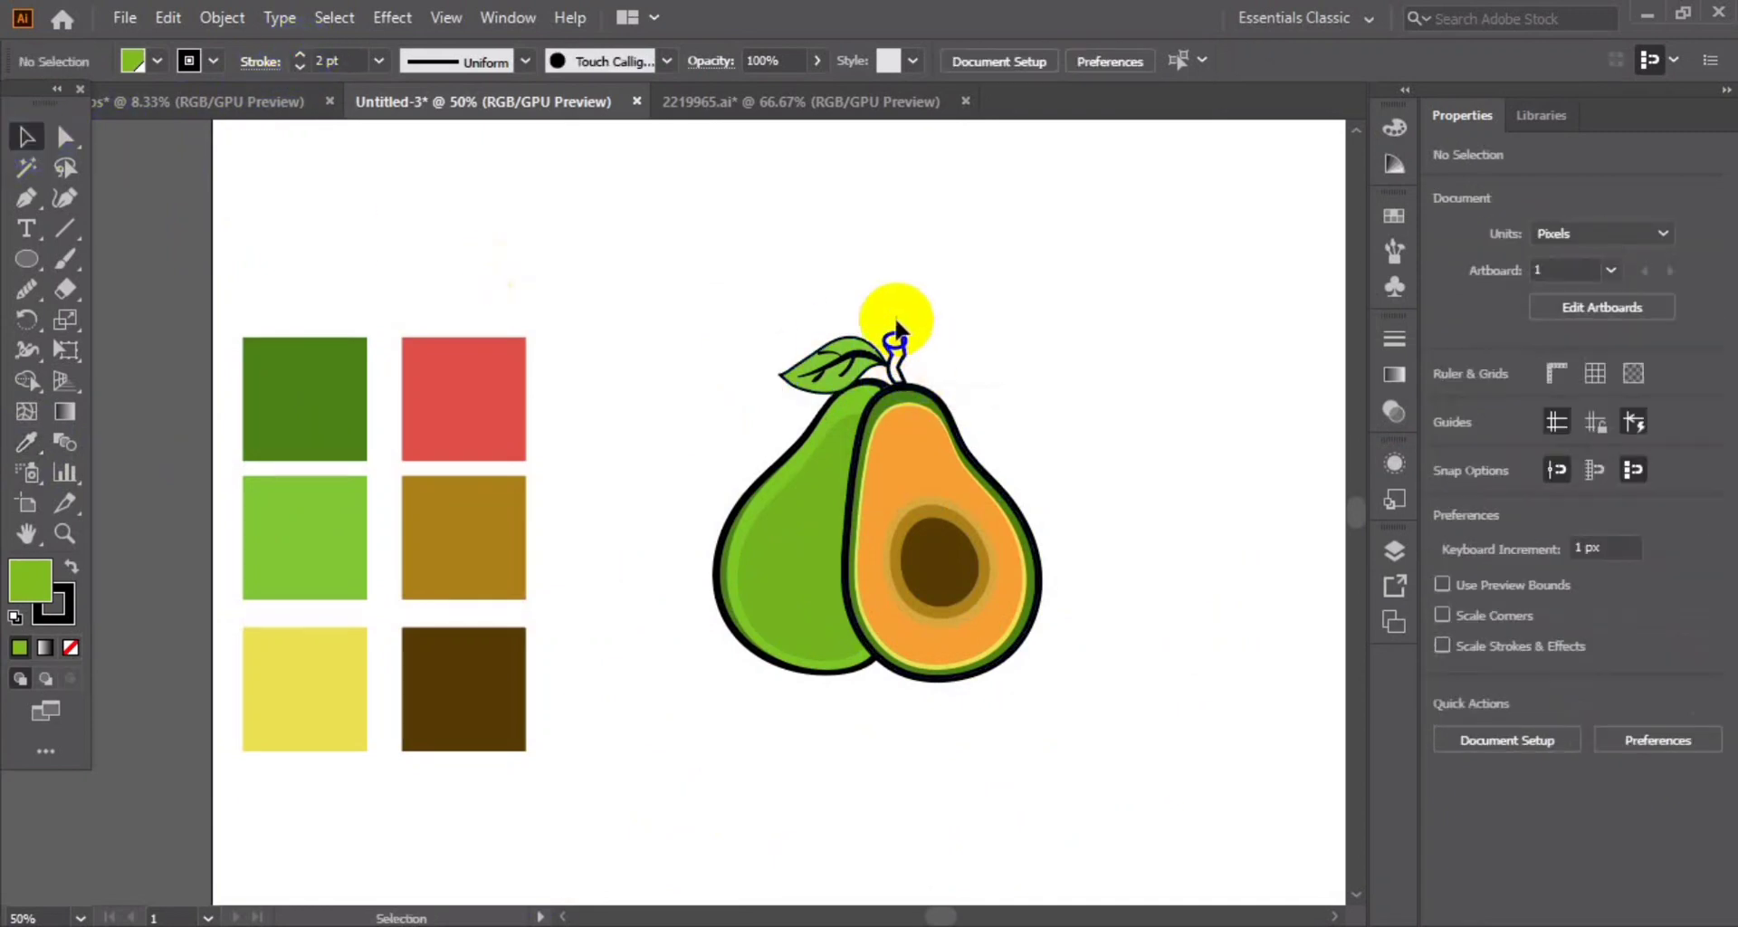
Give the stem a dark brown fill and a black outline
click(895, 335)
click(25, 441)
click(458, 698)
click(26, 140)
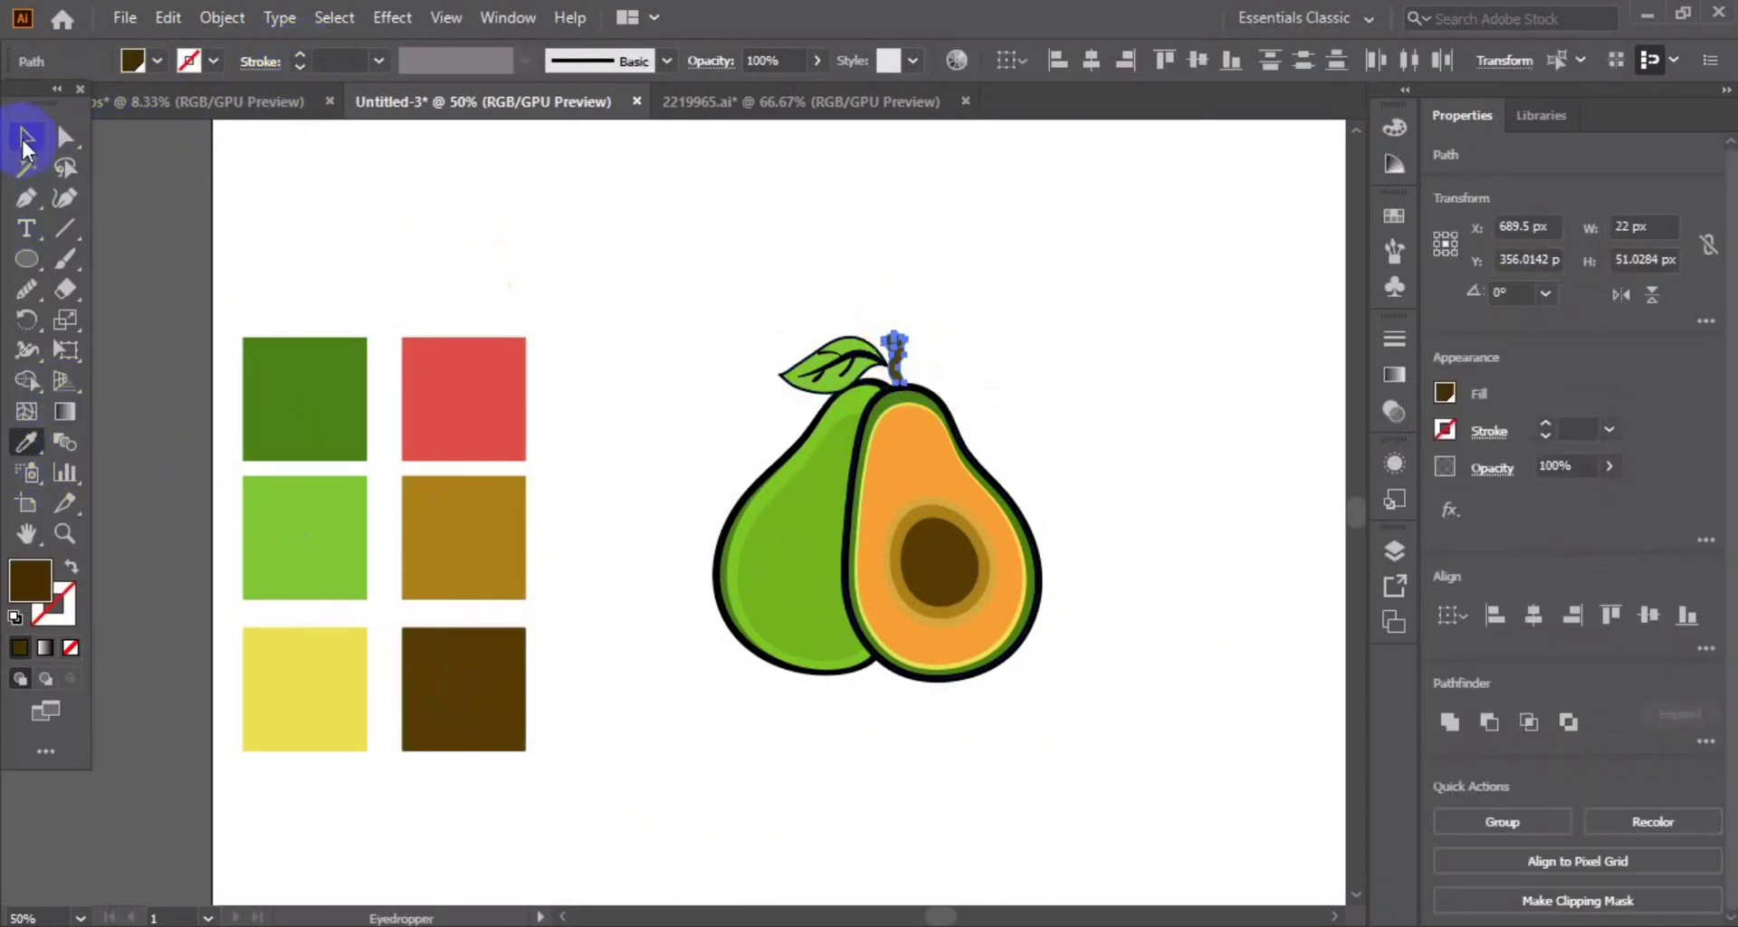
click(296, 51)
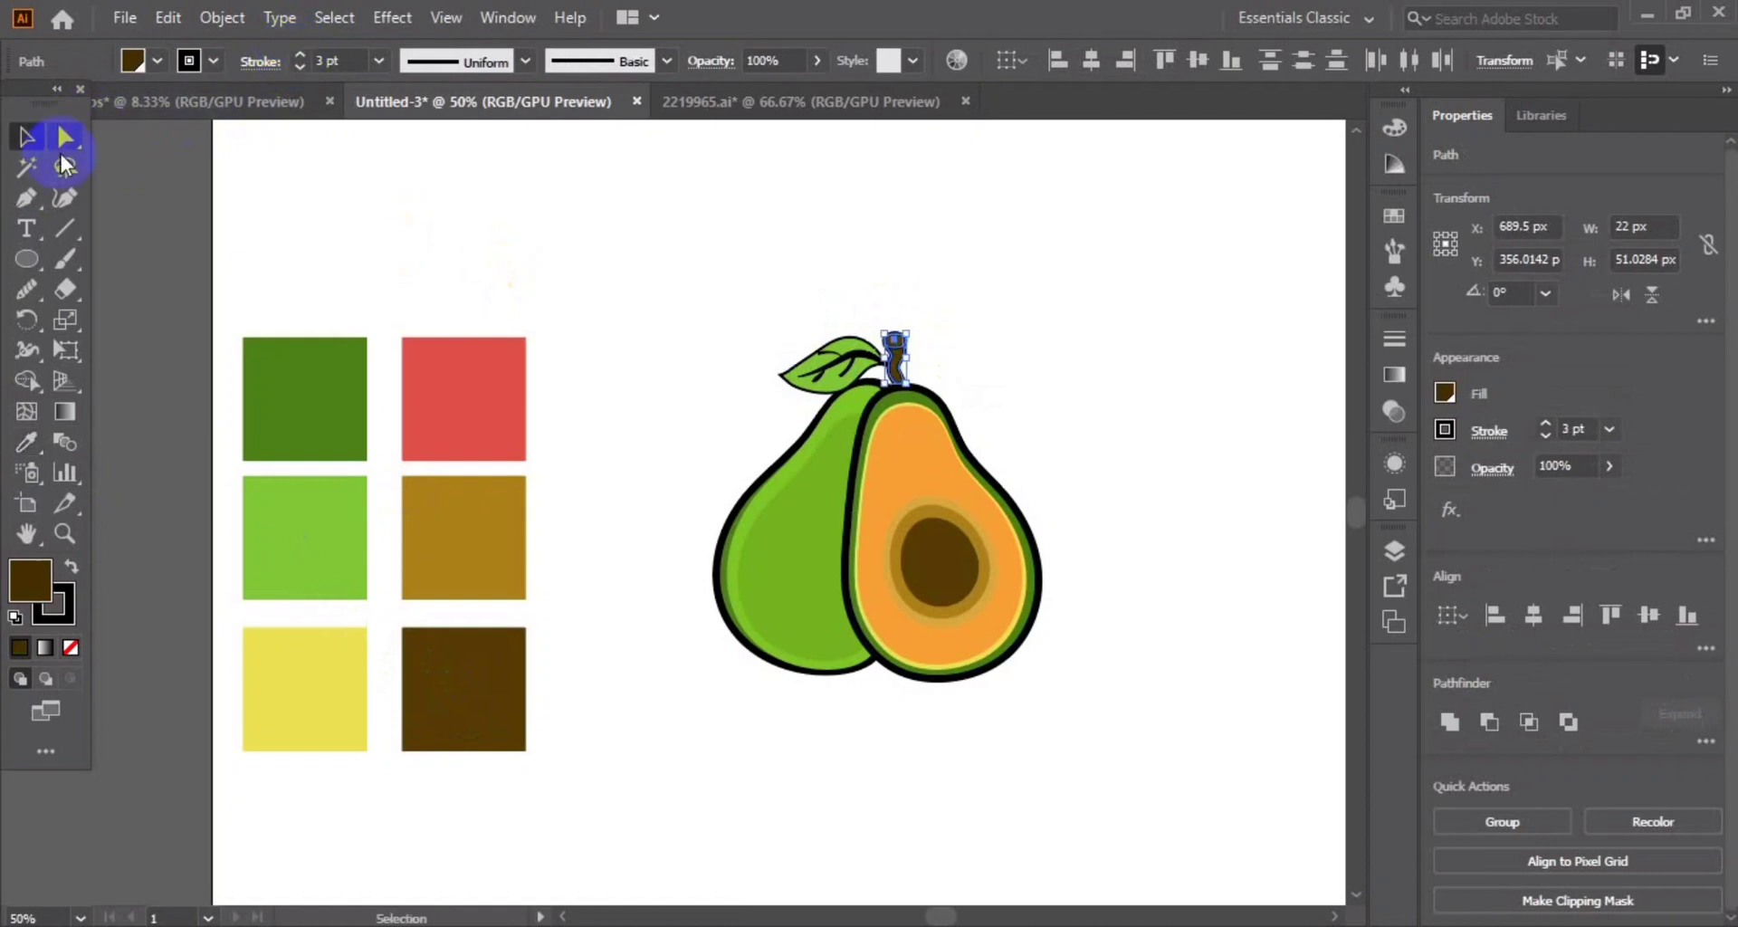
click(197, 246)
Zoom to 100% on the leaf and apply the calligraphic brush to a vein
key(ctrl+1)
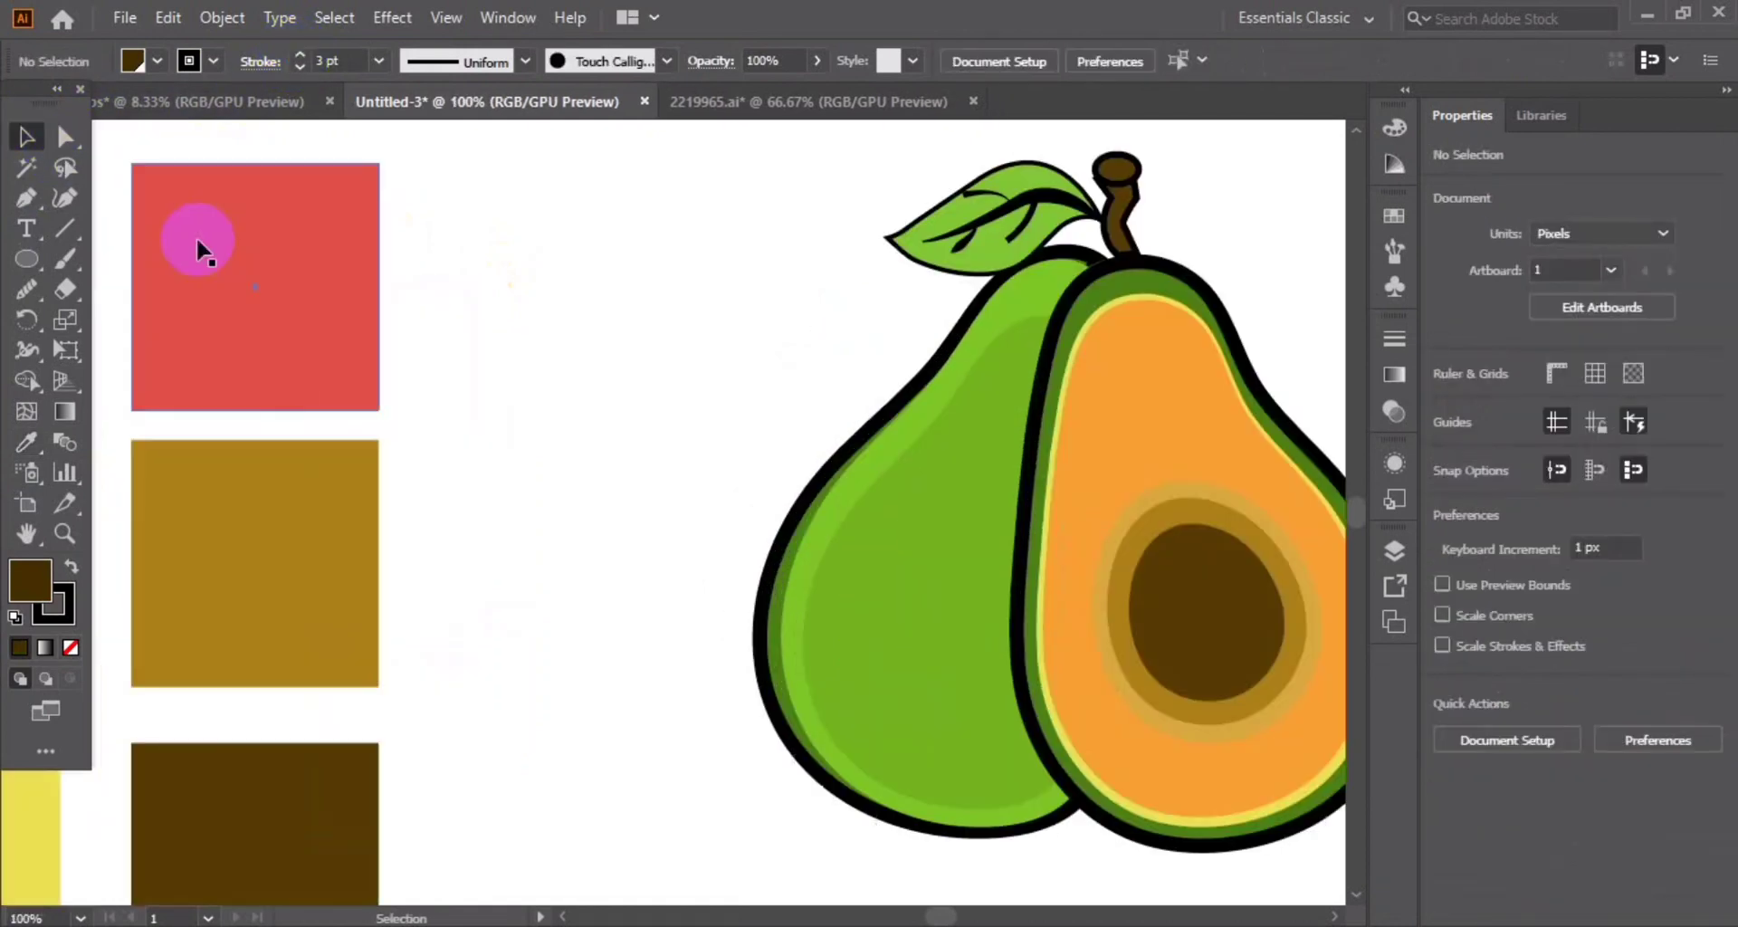
scroll(1318, 908, right, 3)
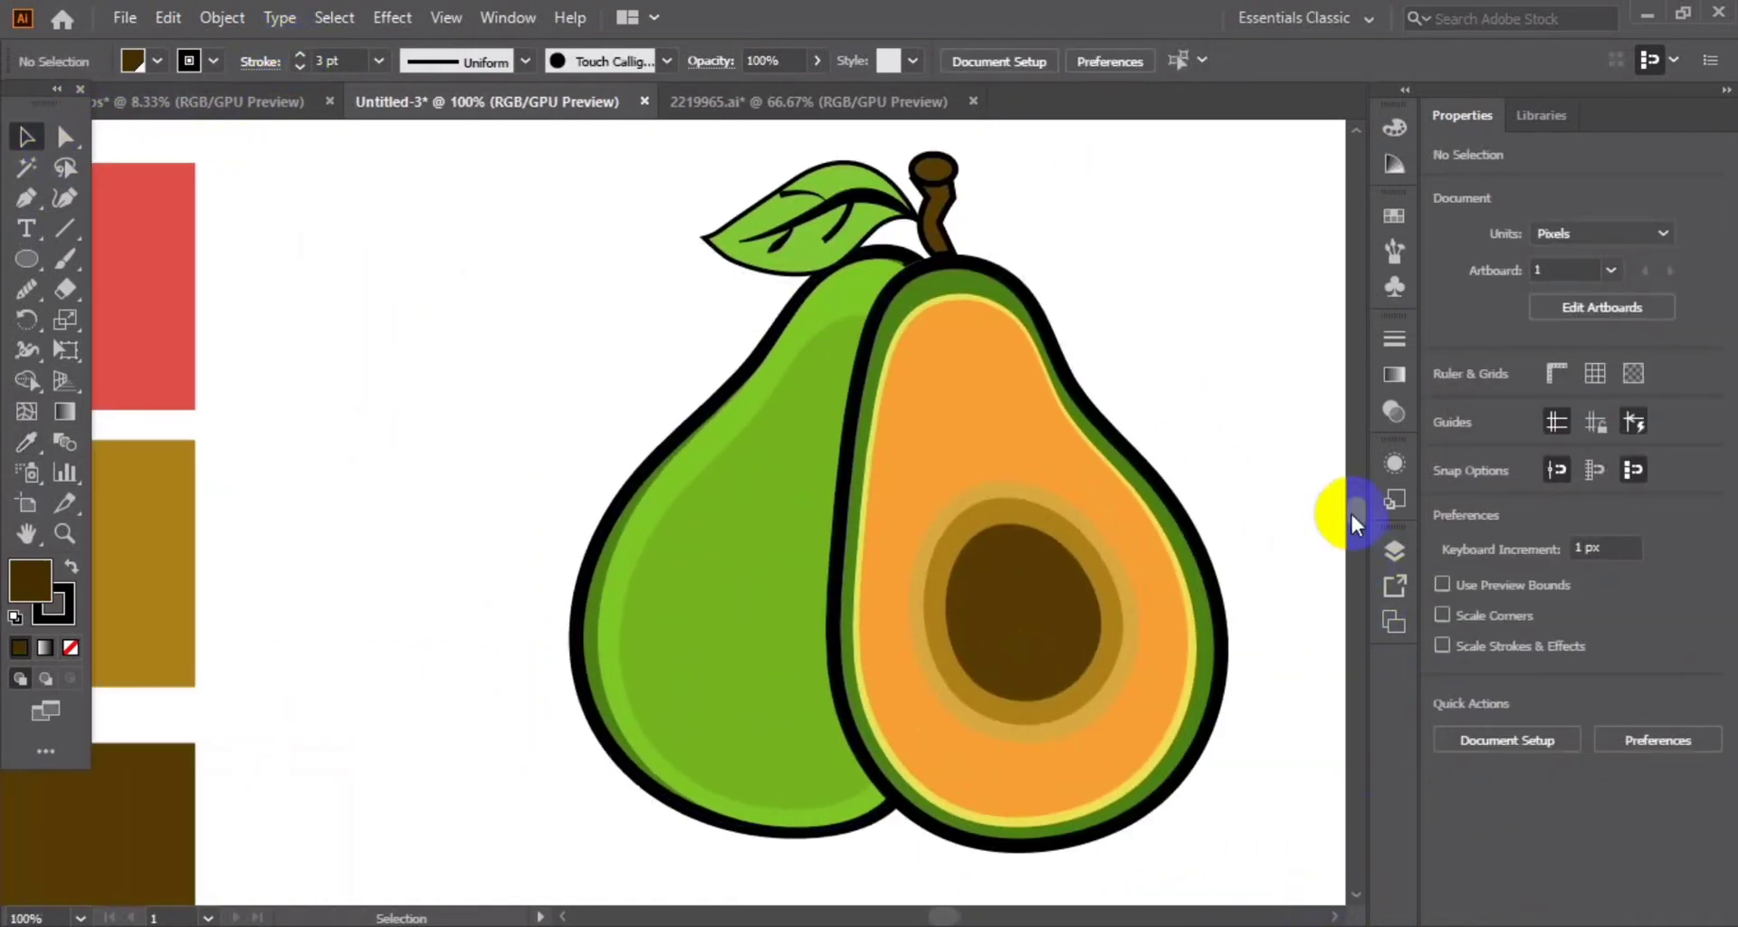
scroll(1349, 511, up, 2)
click(838, 333)
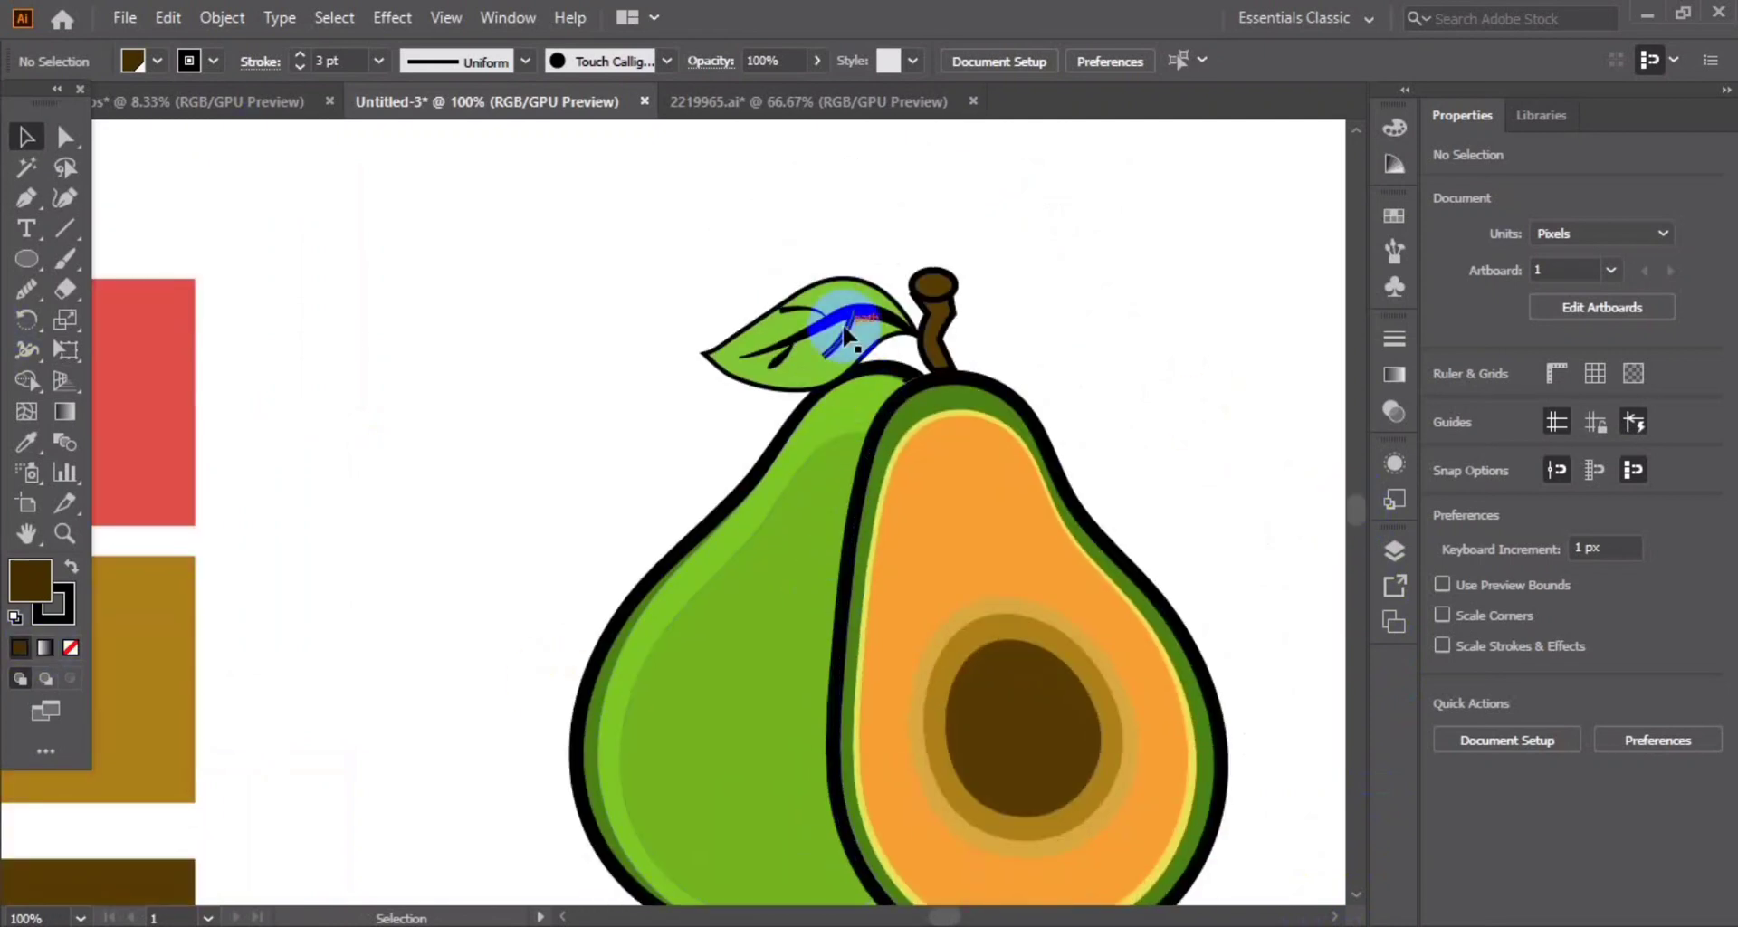
click(615, 61)
click(446, 263)
click(419, 341)
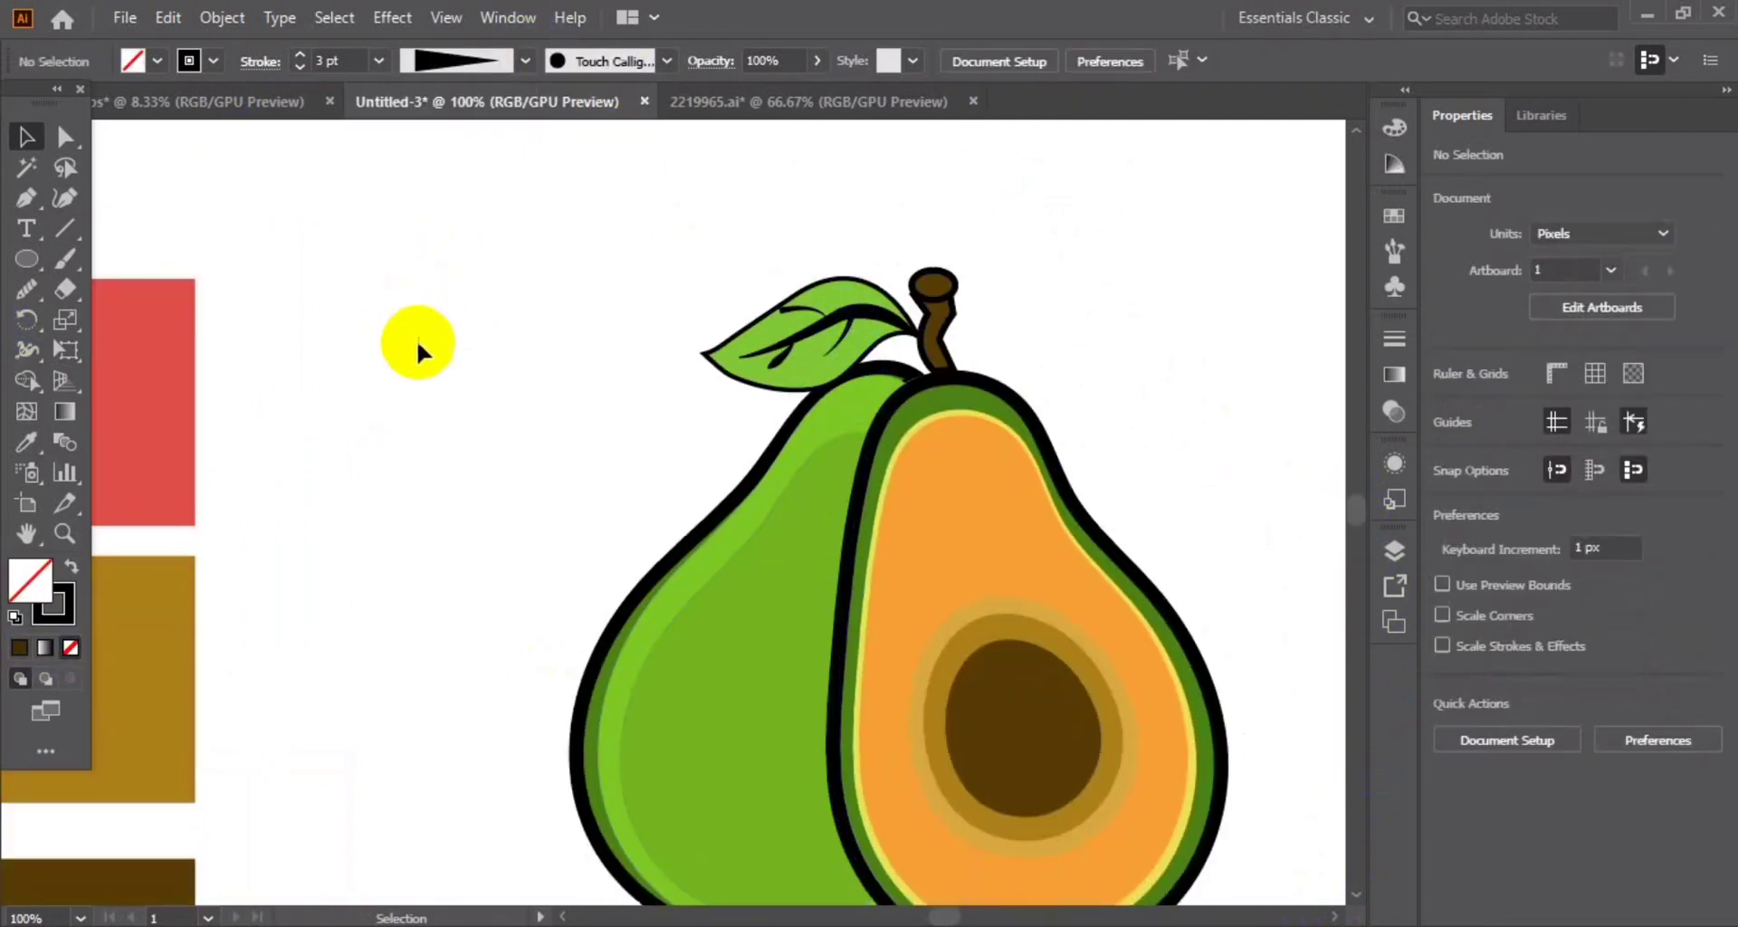
Give three more leaf veins tapered width profiles
click(777, 366)
click(525, 61)
click(426, 279)
click(467, 334)
click(798, 315)
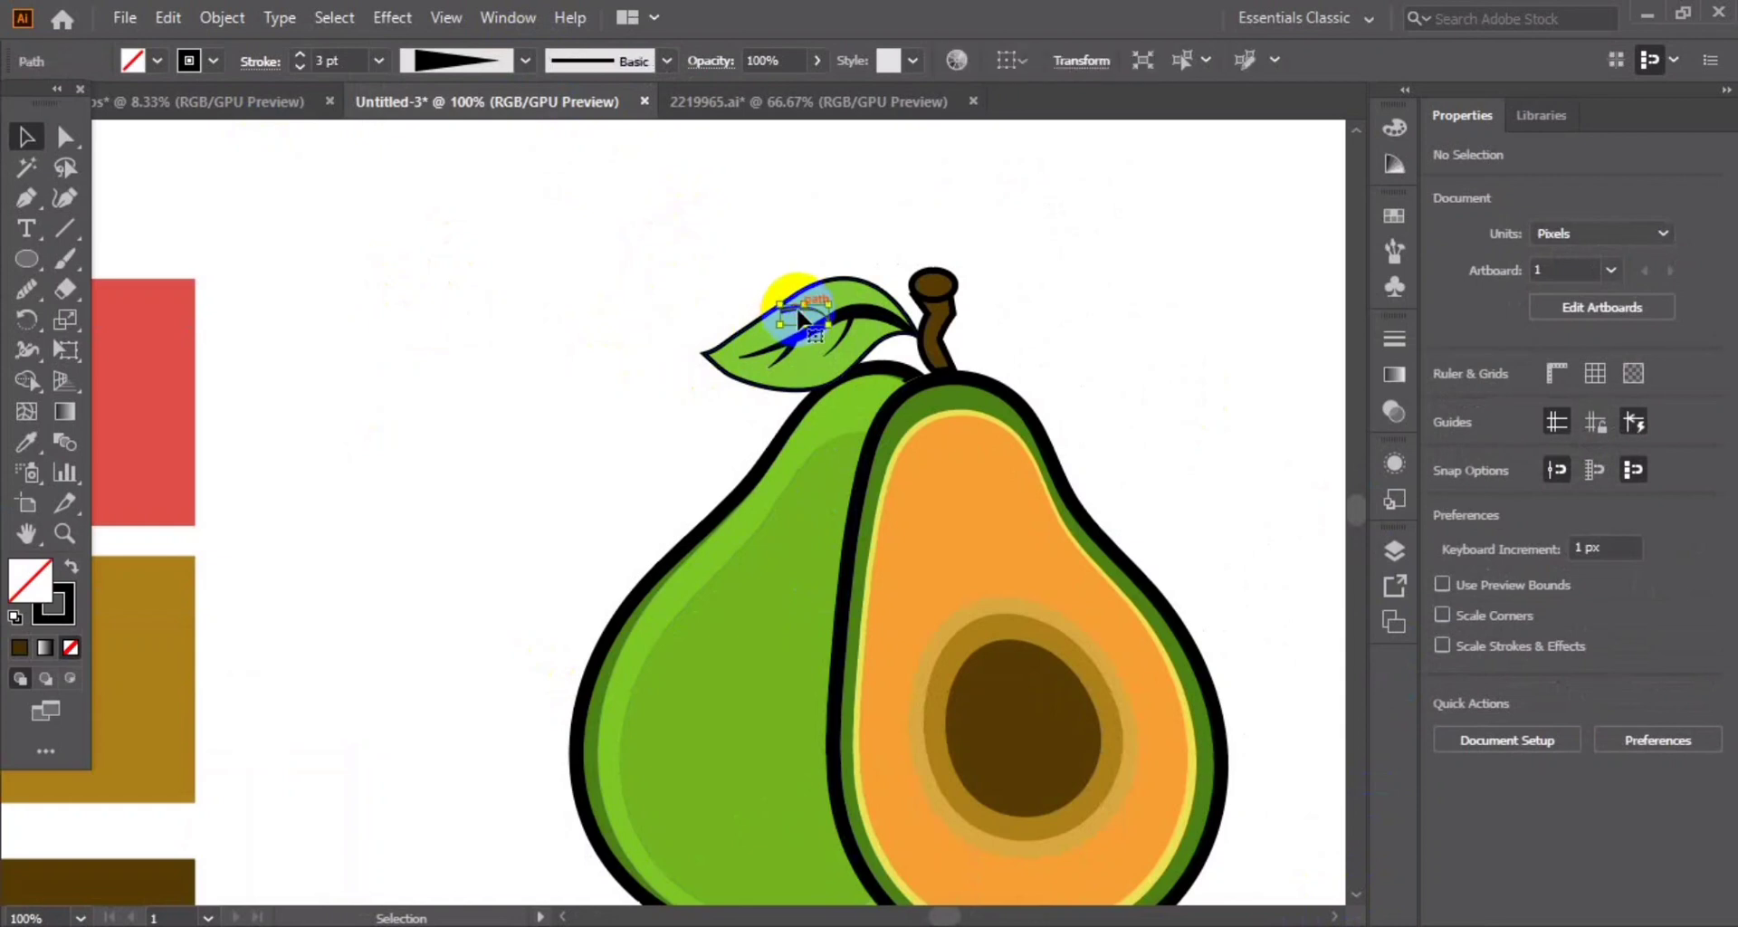
click(514, 63)
click(398, 324)
click(391, 349)
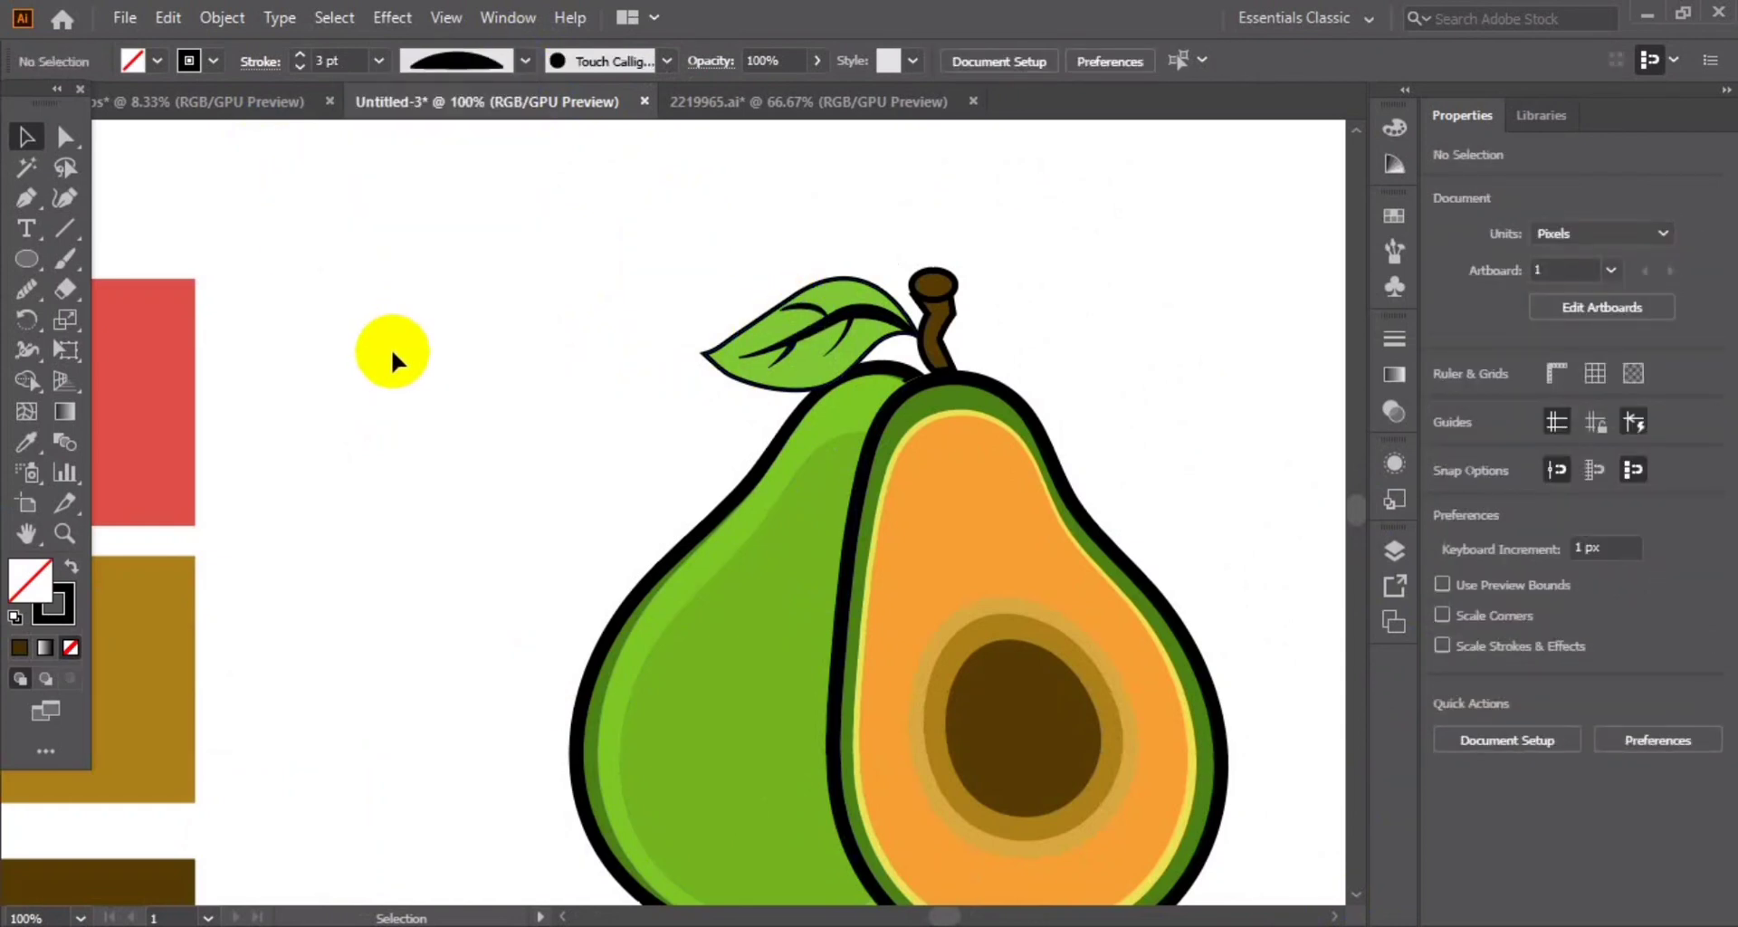
click(795, 317)
click(525, 61)
click(463, 257)
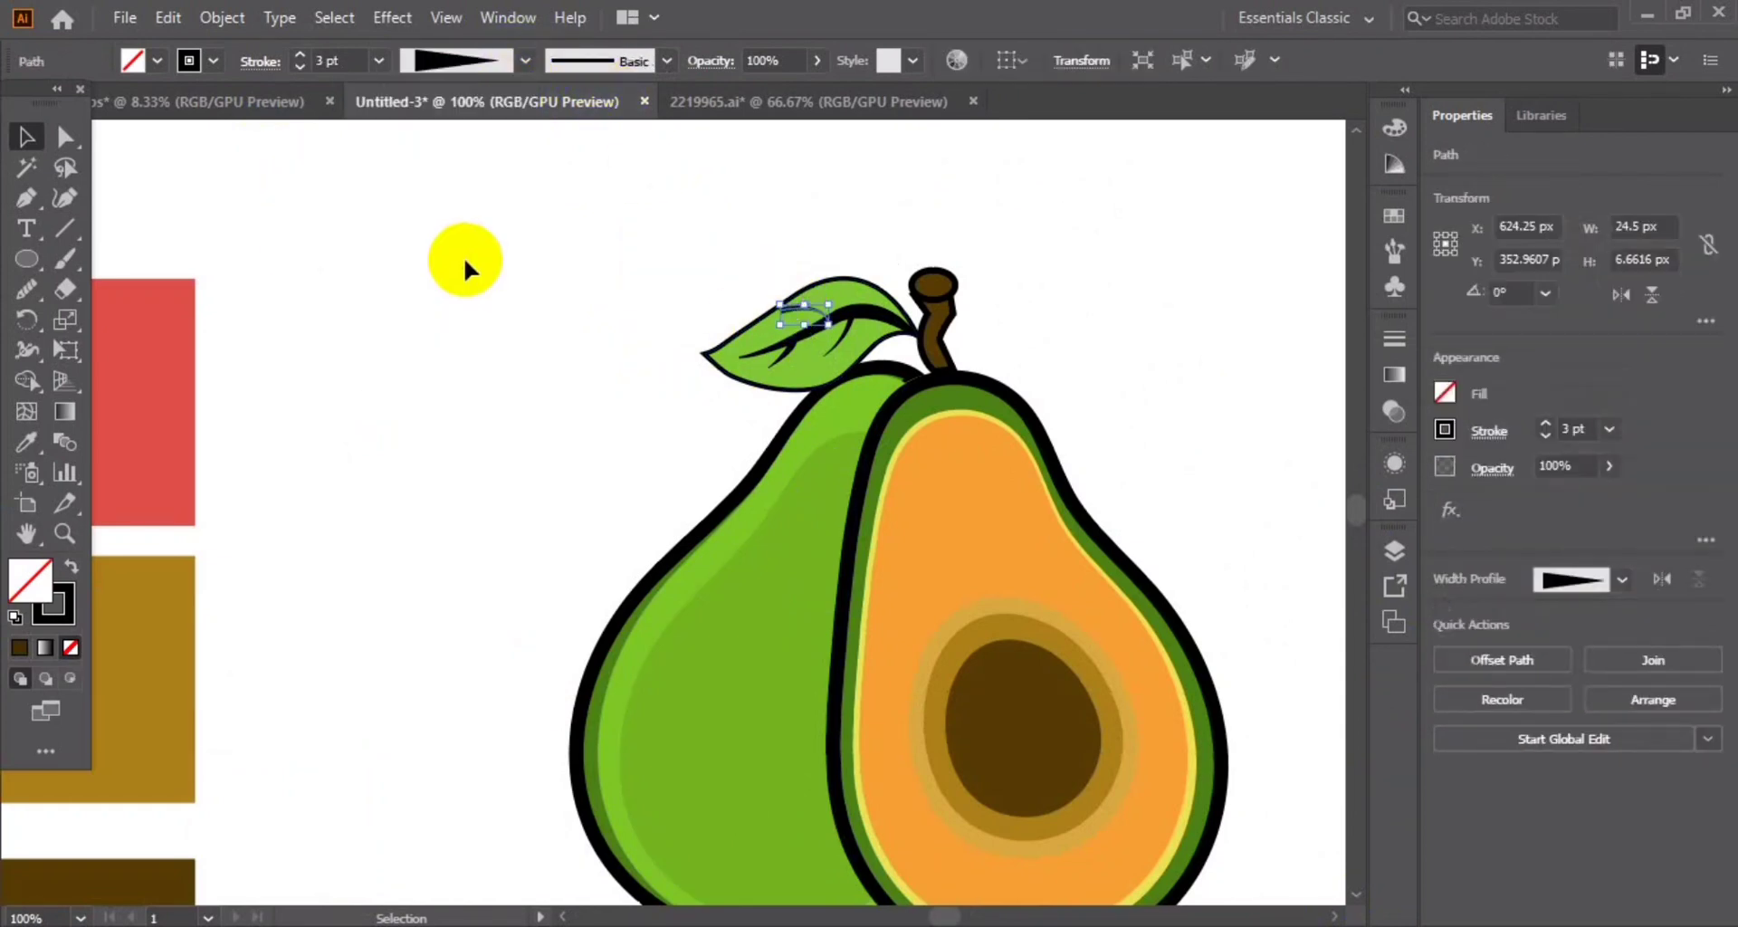
click(421, 302)
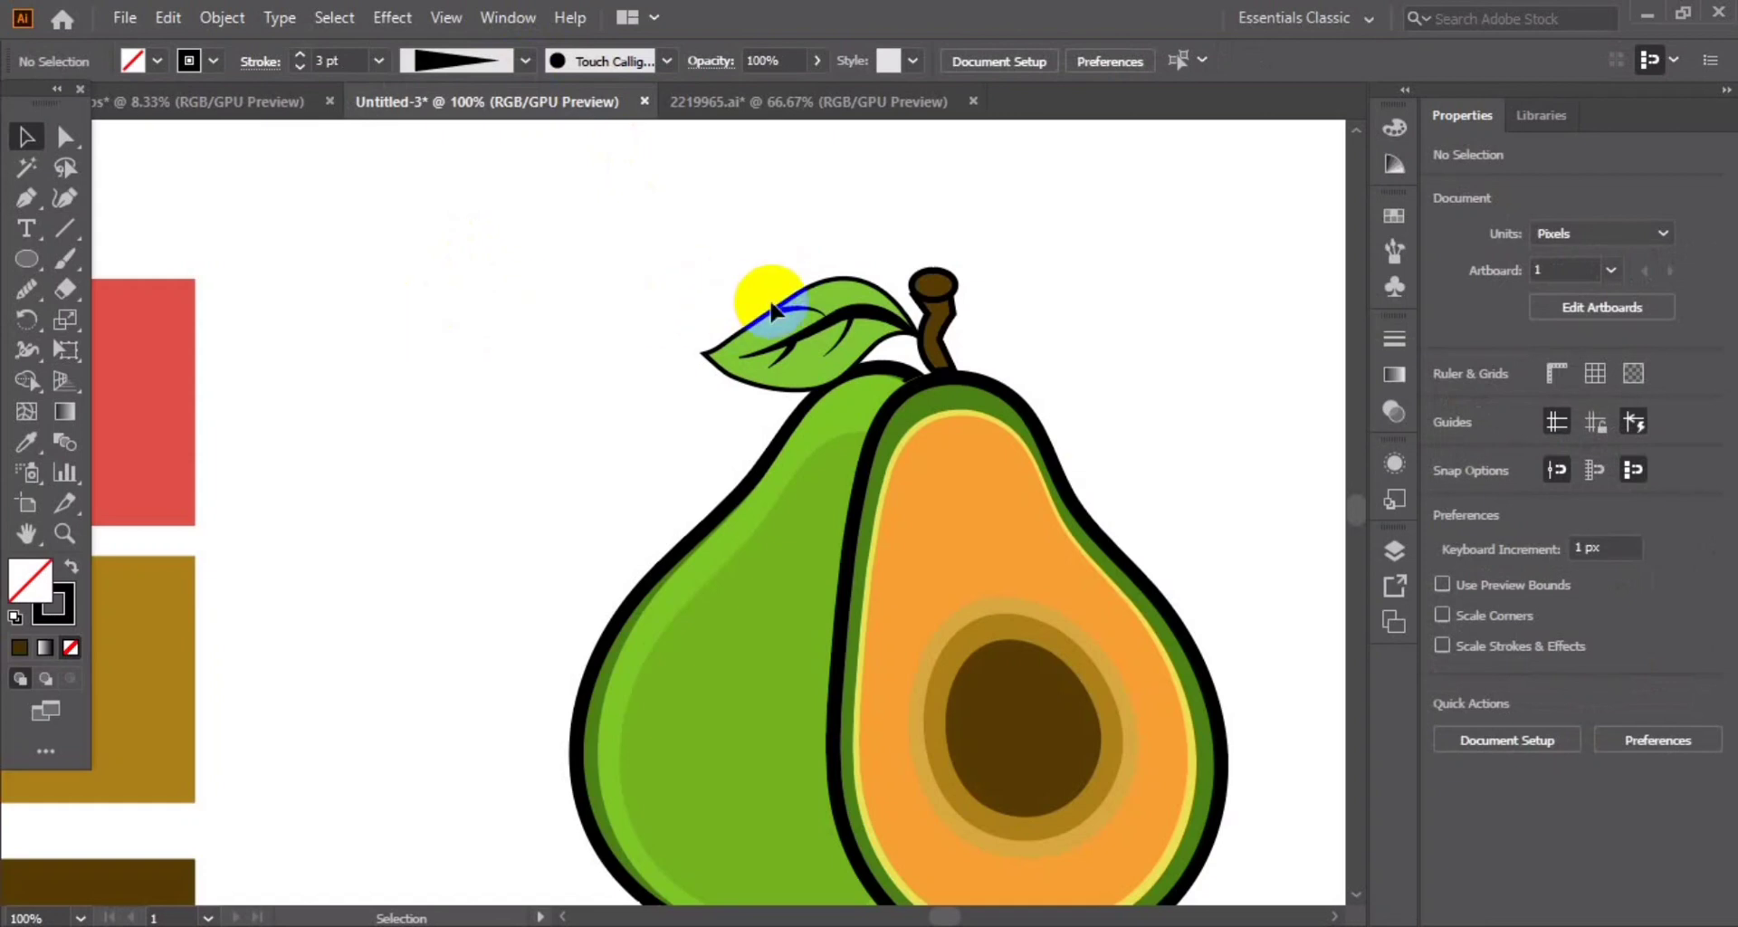
Reposition the vein strokes across the leaf, moving the small vein toward the top
mouse_move(773, 312)
mouse_down()
mouse_move(683, 299)
mouse_move(757, 322)
mouse_move(660, 330)
mouse_up()
click(737, 290)
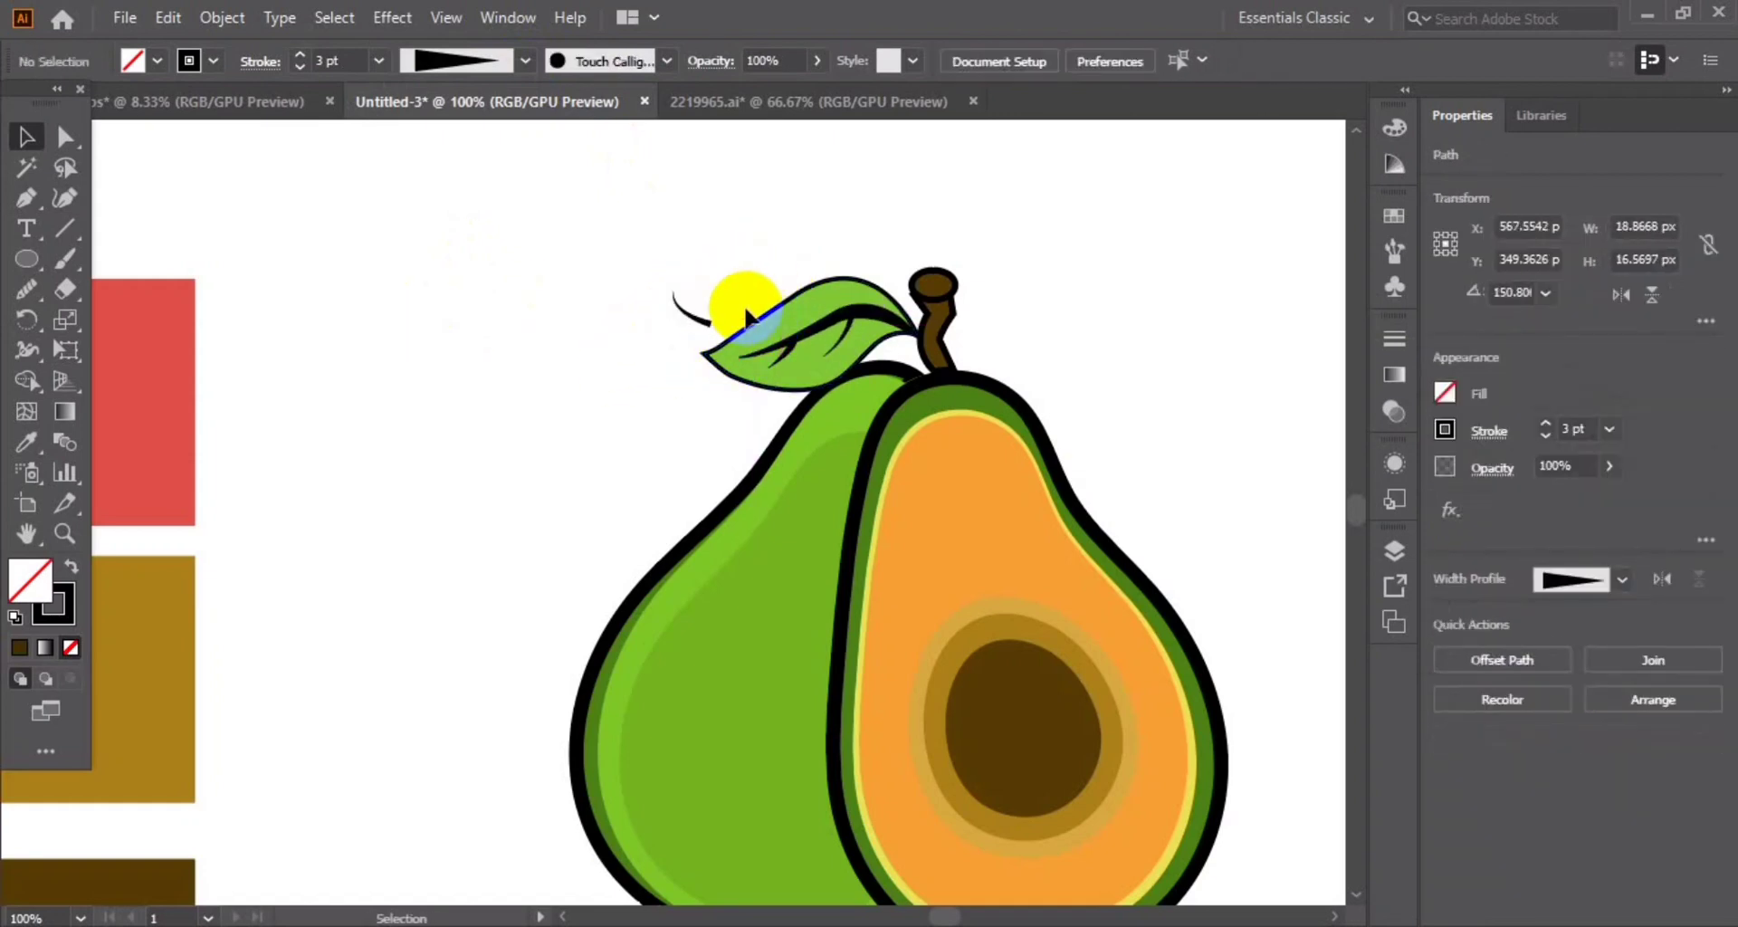
mouse_move(790, 334)
mouse_down()
mouse_move(855, 342)
mouse_move(847, 325)
mouse_up()
click(595, 378)
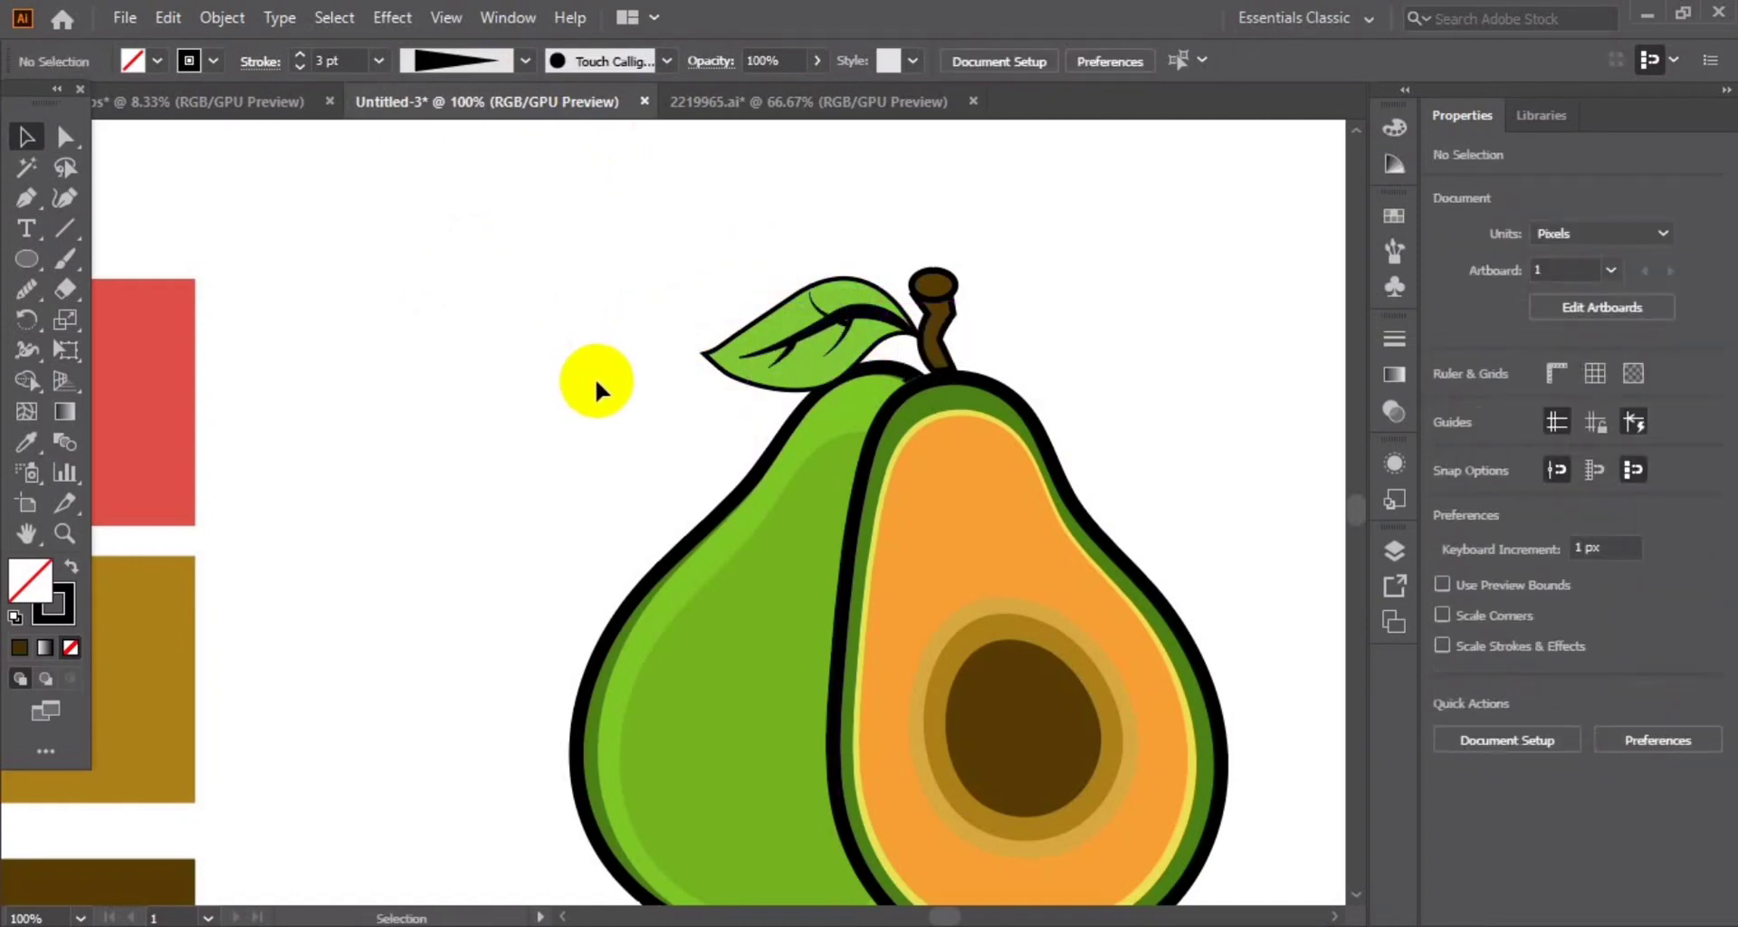
click(807, 335)
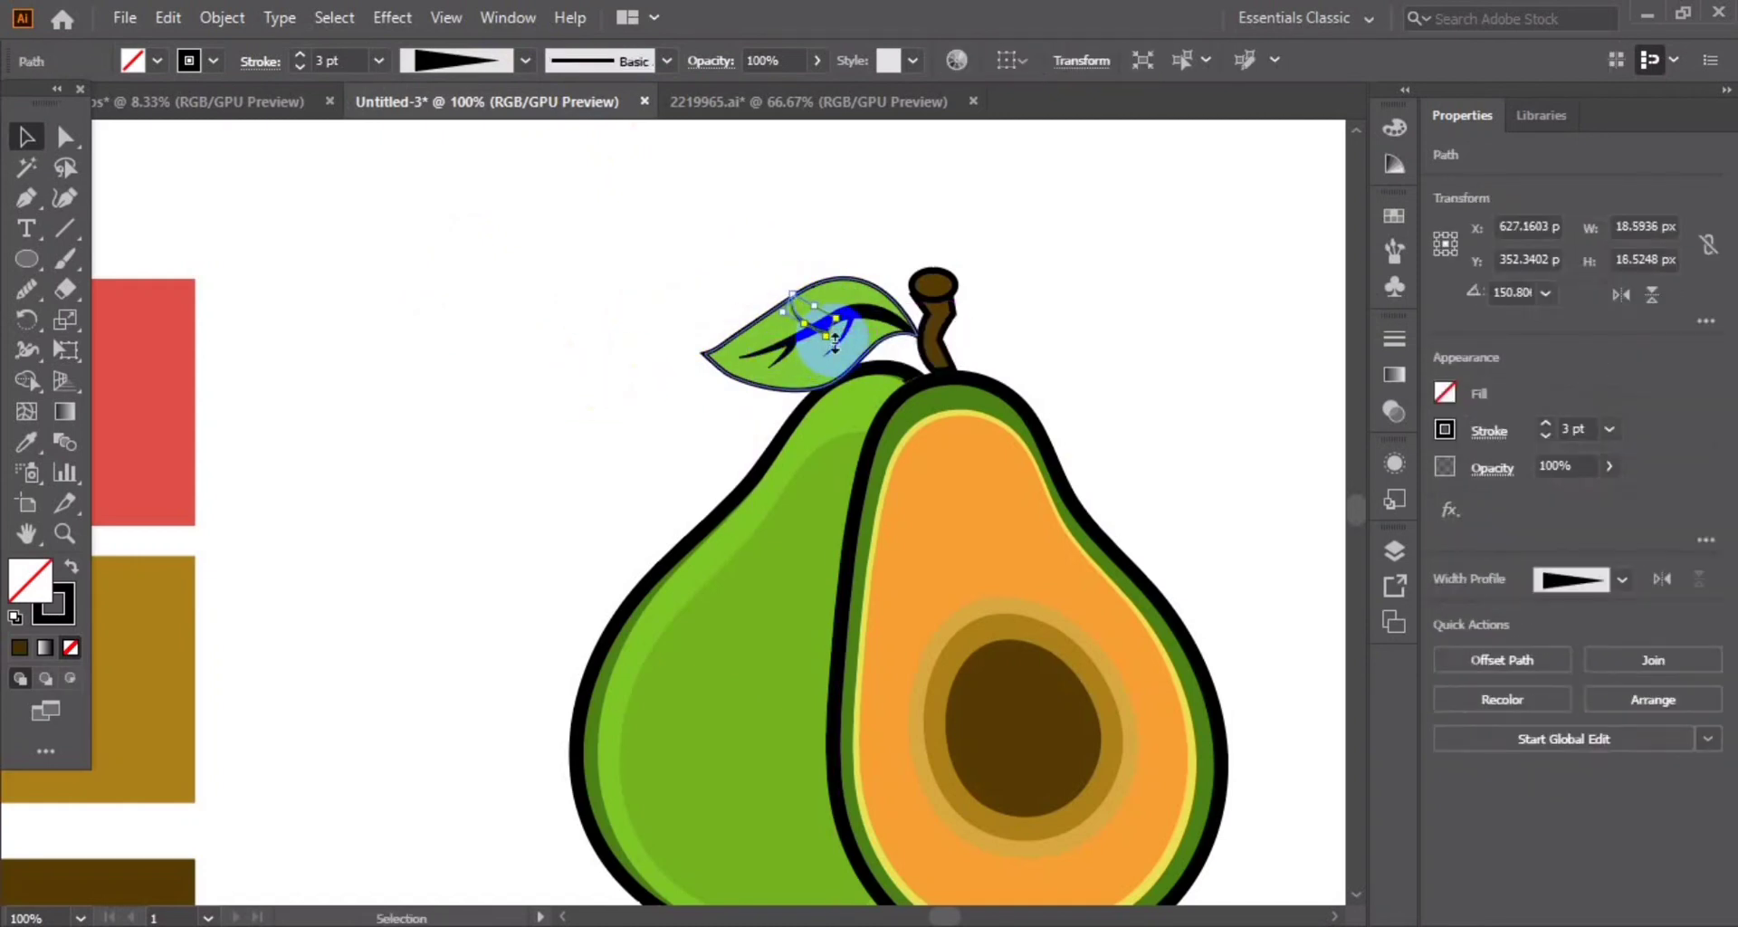
click(520, 353)
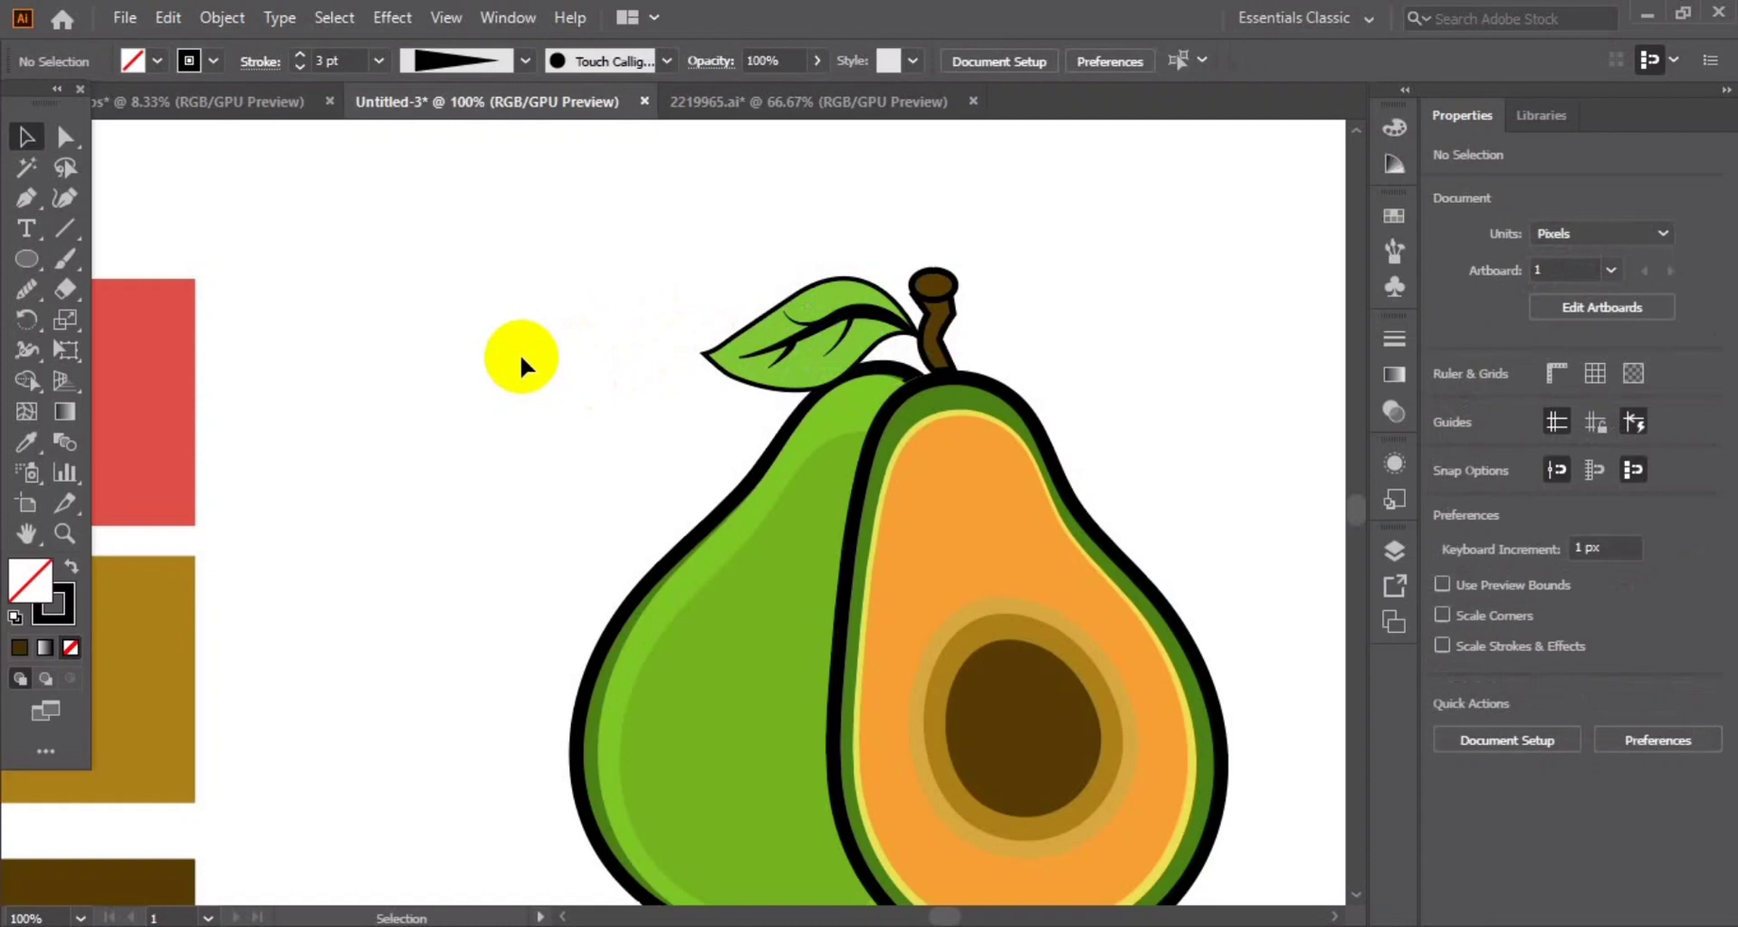
click(934, 312)
Smooth the stem's curve with the Smooth Tool
click(1056, 311)
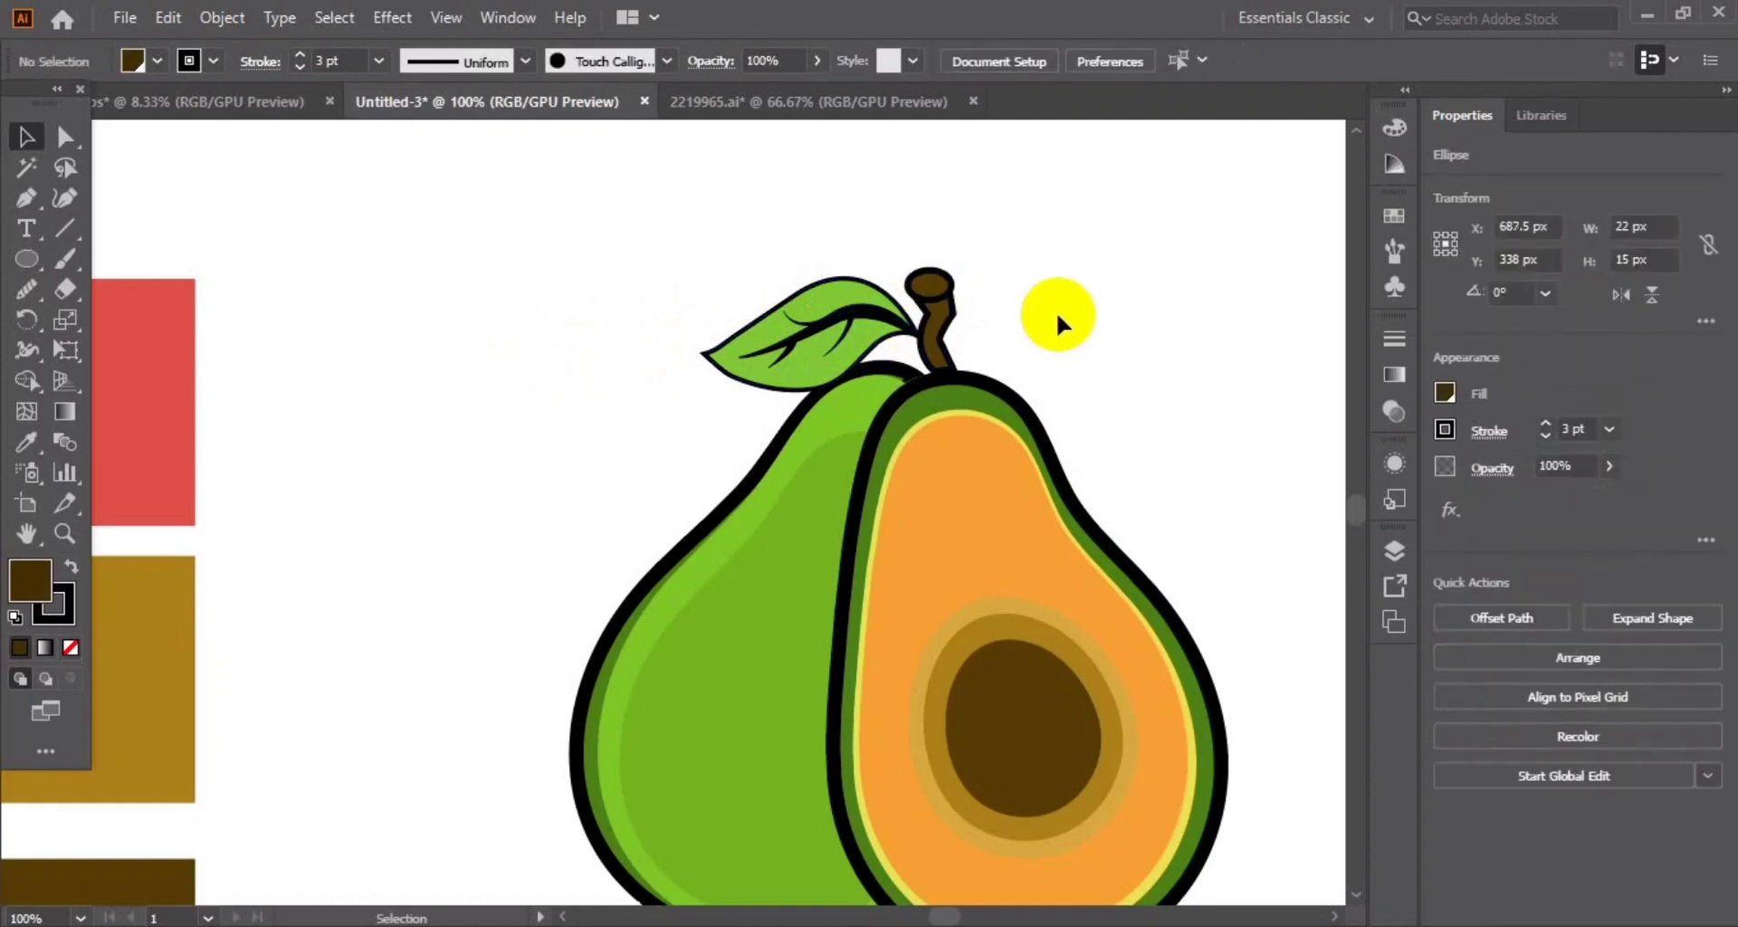
key(ctrl+plus)
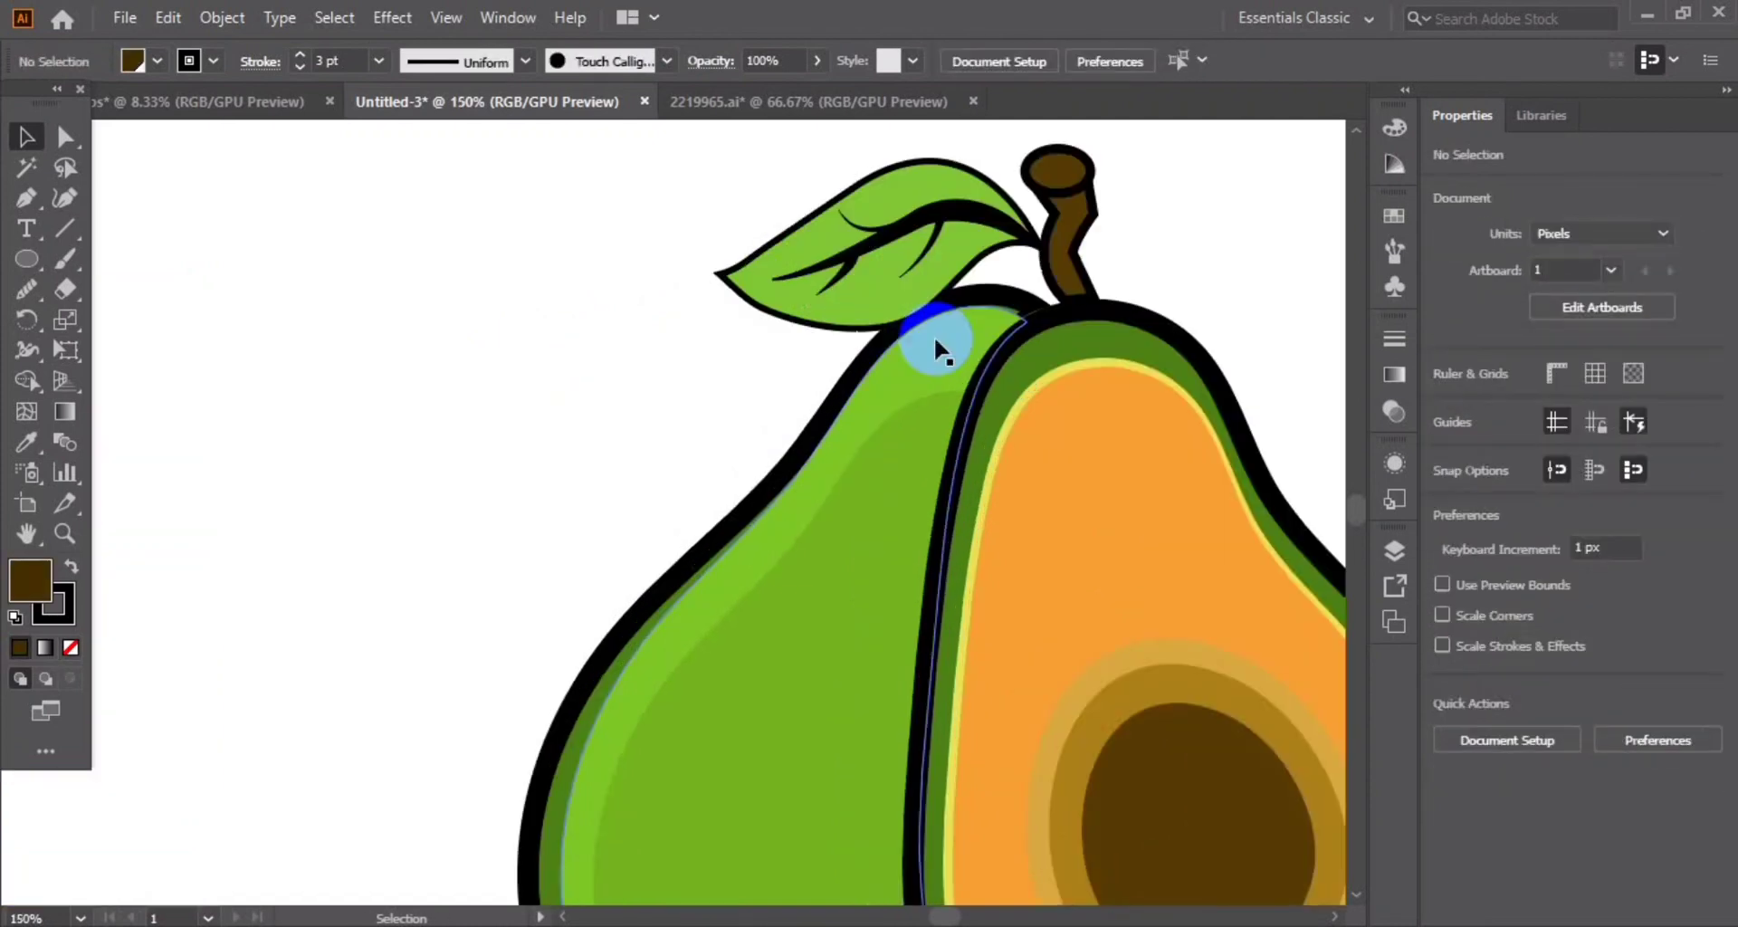
click(1079, 243)
drag(26, 288, 131, 357)
drag(1082, 289, 1096, 216)
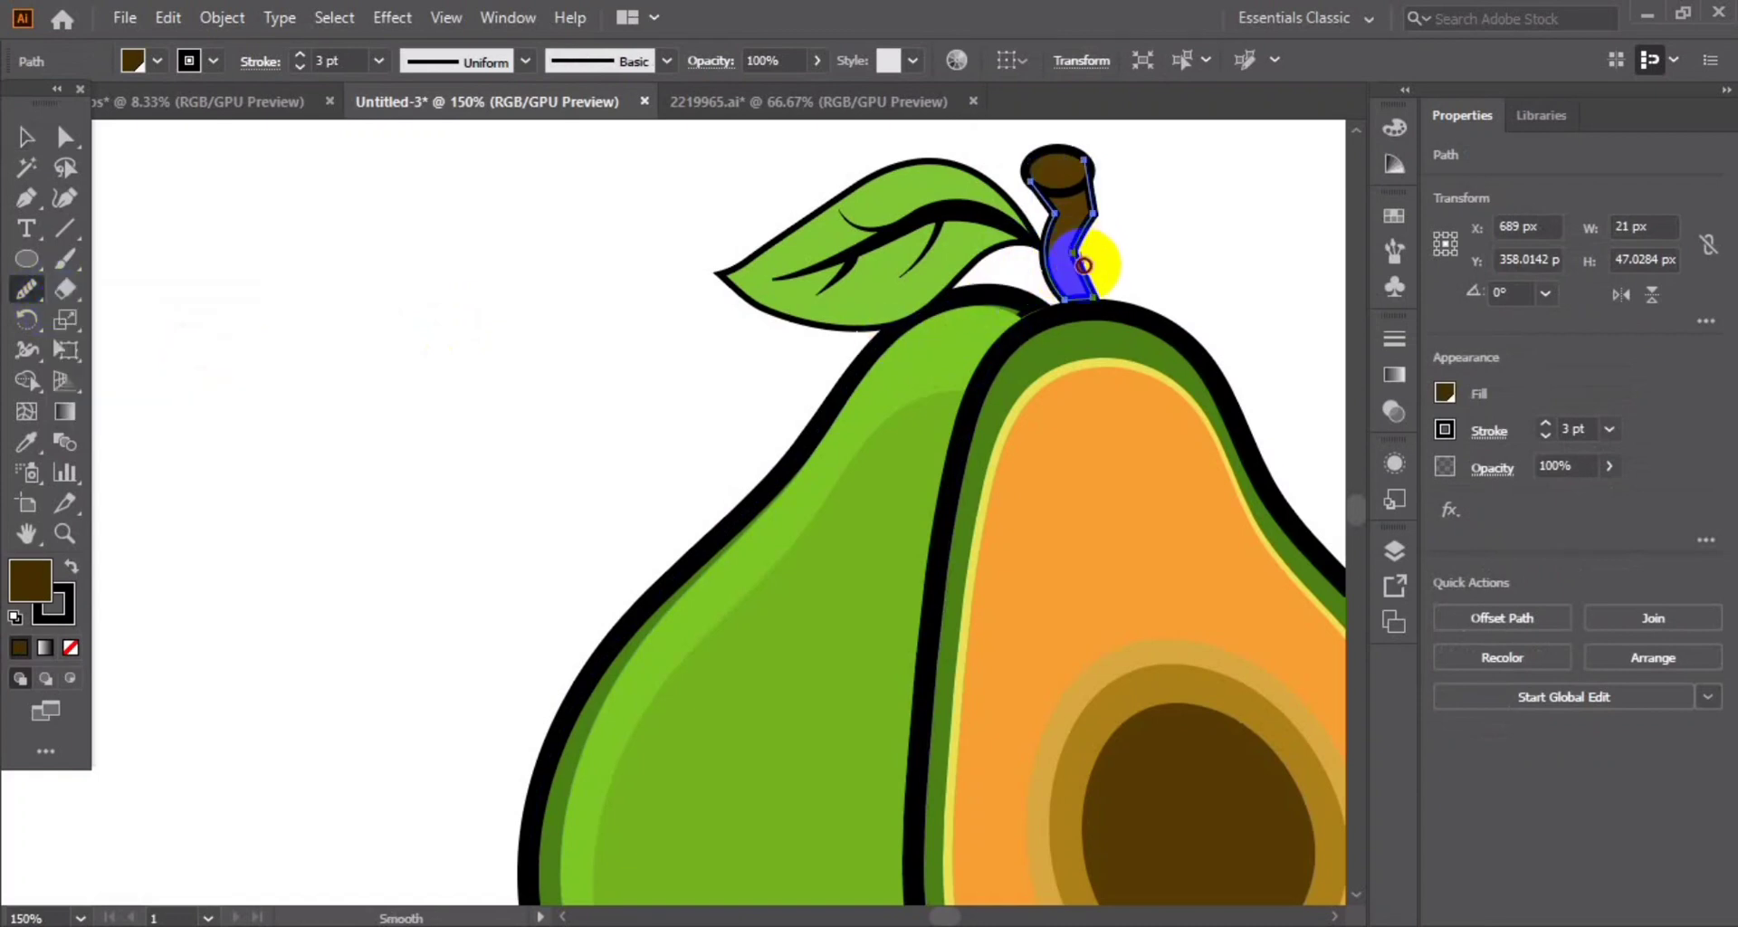
click(27, 137)
click(249, 261)
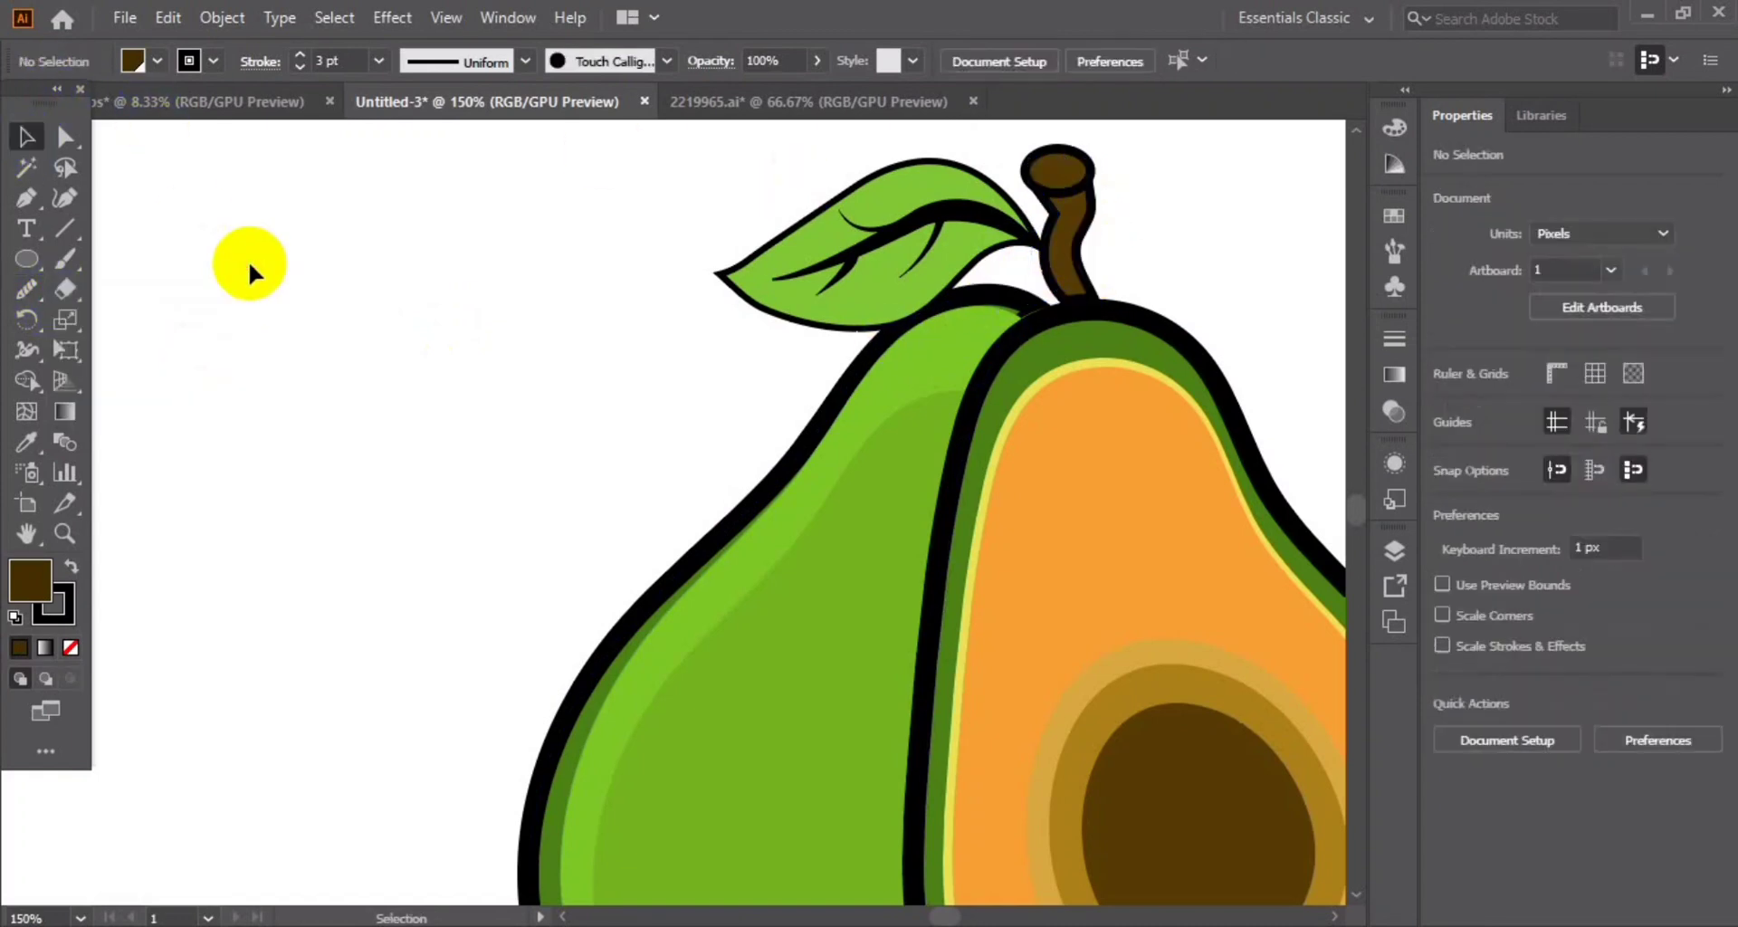
Enlarge the whole avocado and position it beside the colour swatches
key(ctrl+minus)
key(ctrl+minus)
key(ctrl+minus)
key(ctrl+minus)
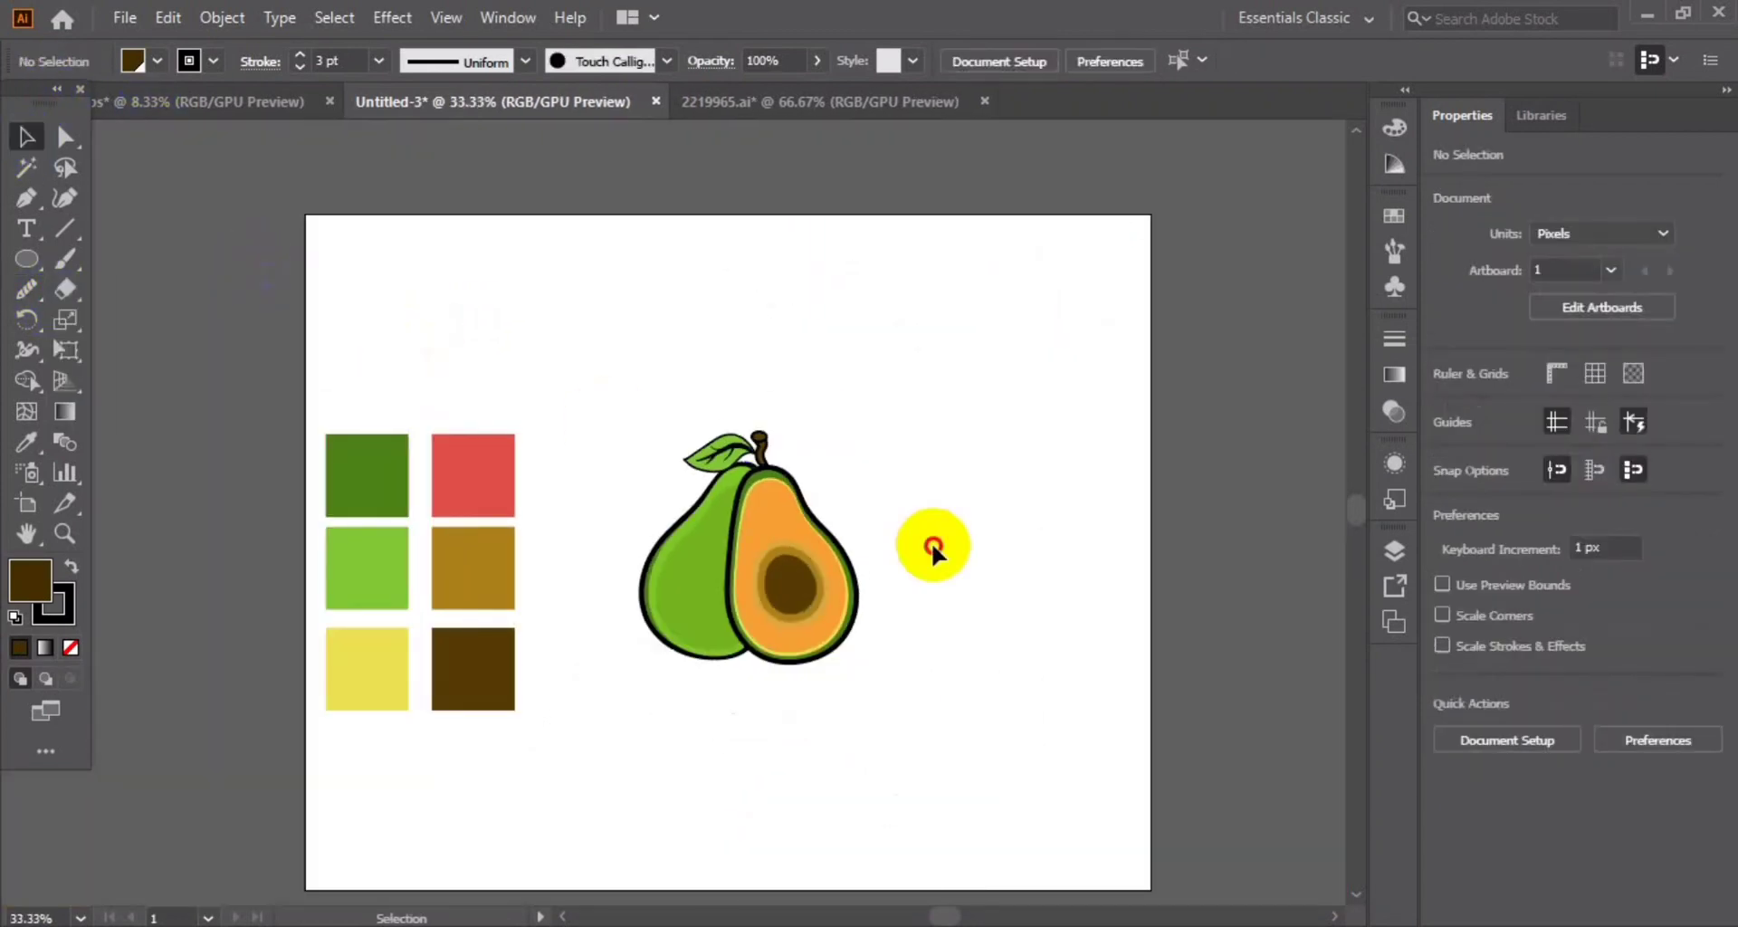
drag(773, 535, 811, 516)
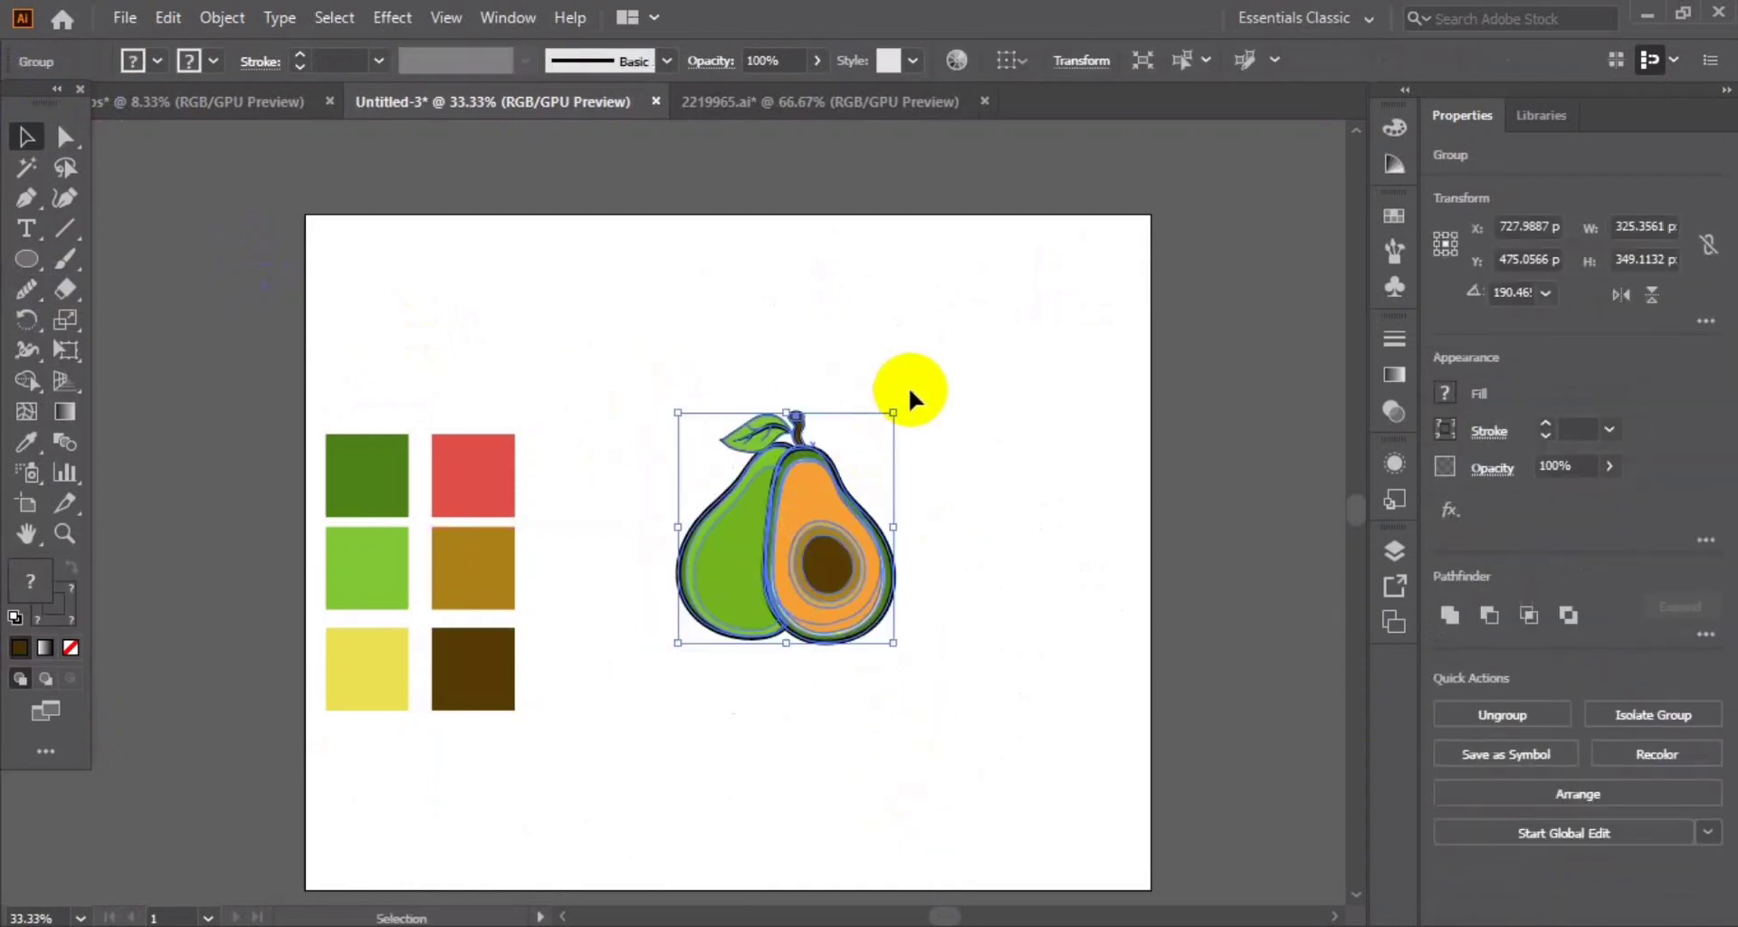
drag(893, 412, 1001, 318)
drag(965, 593, 931, 640)
click(433, 588)
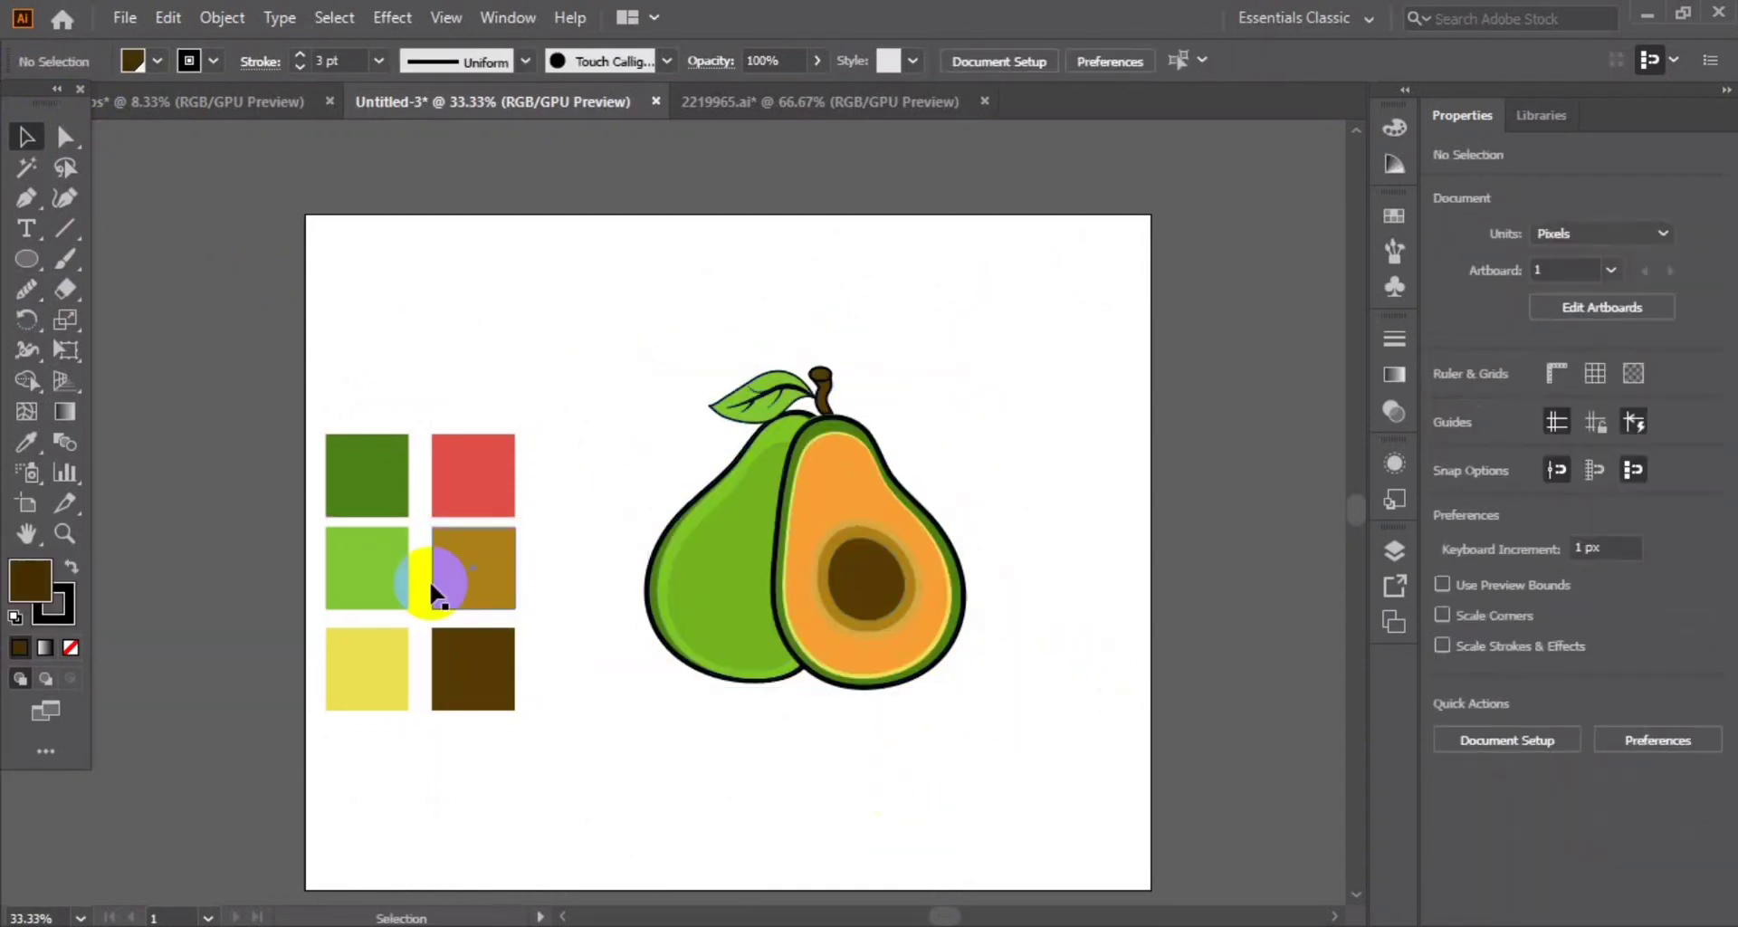